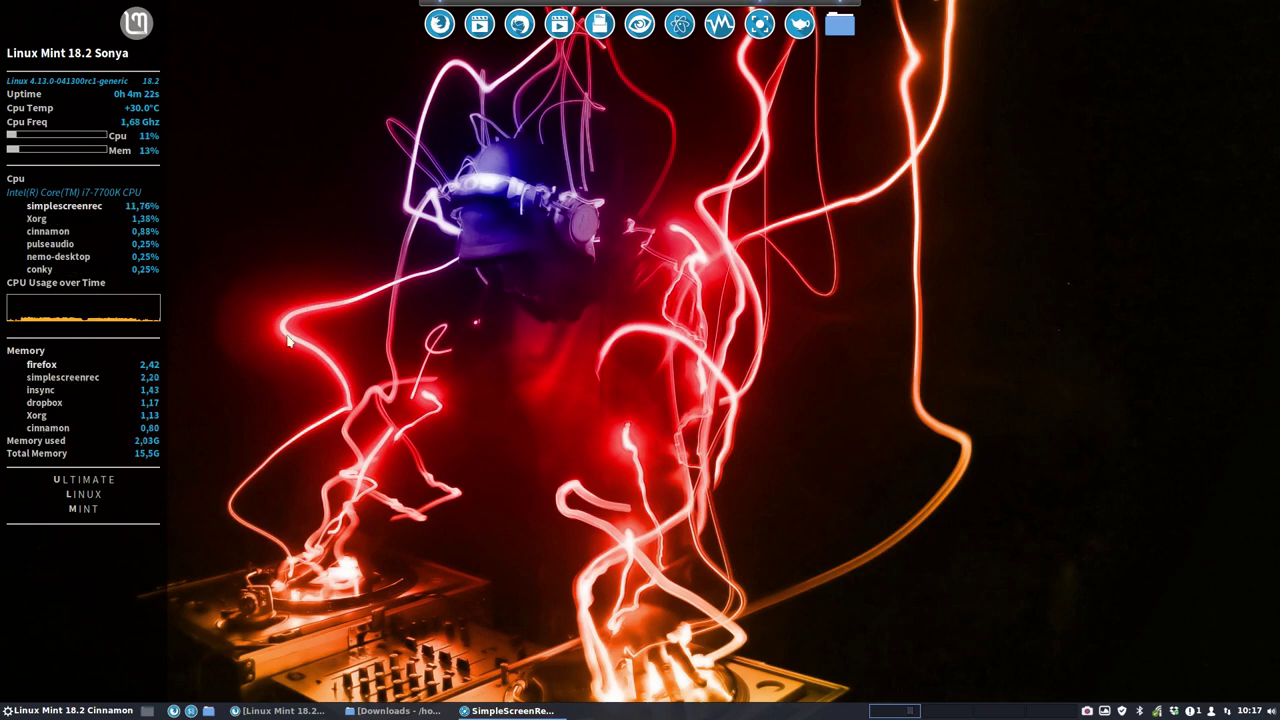
Step: Glance at system information in a terminal, then open Downloads in Nemo and reposition its window
key(ctrl+alt+t)
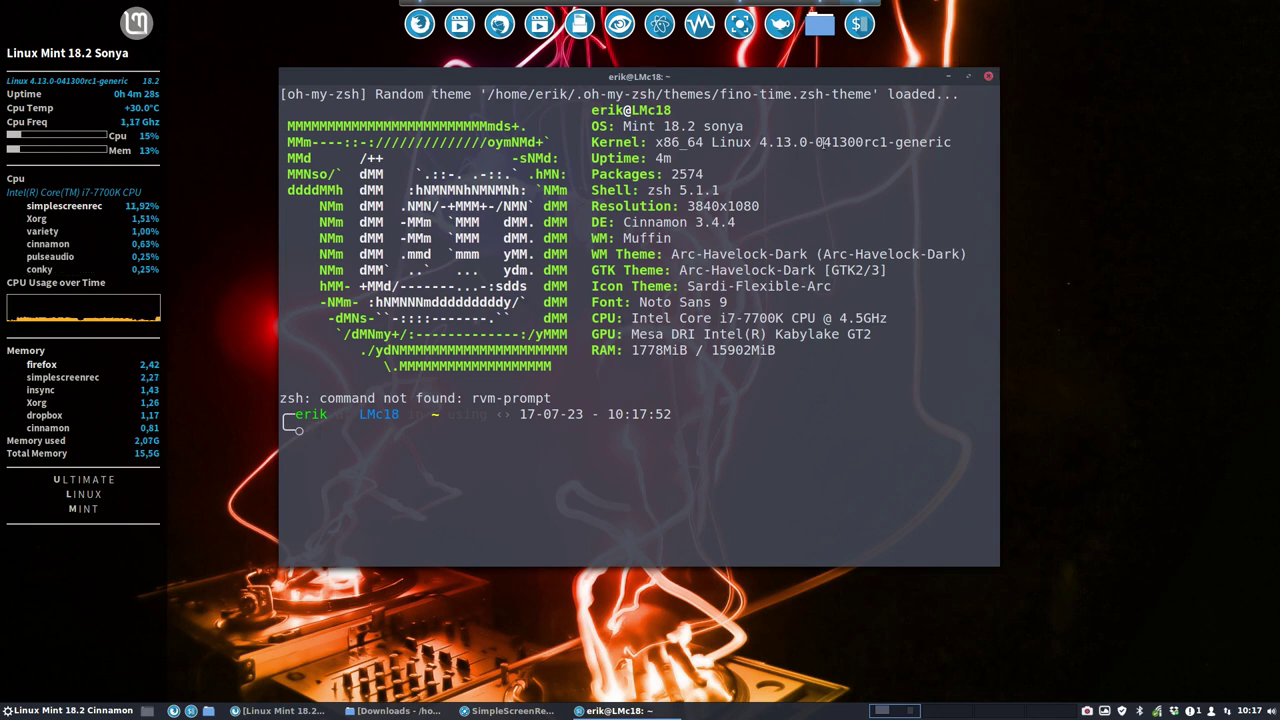
click(988, 76)
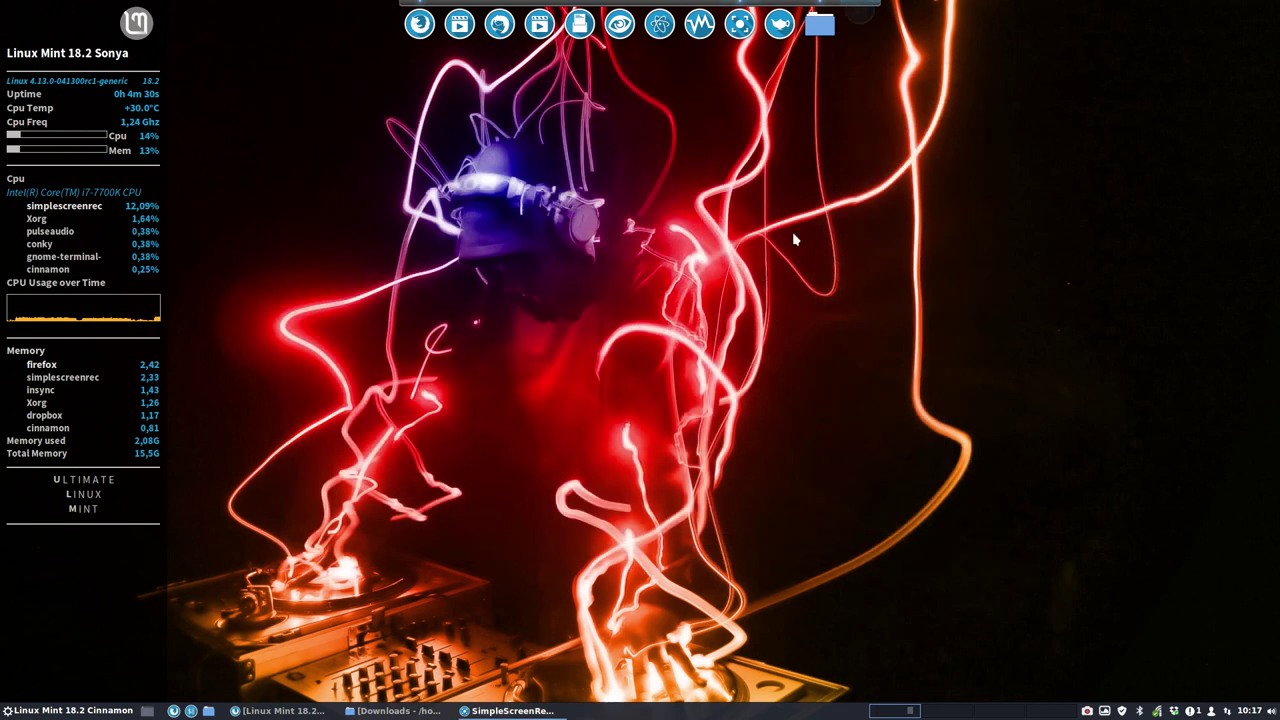
click(840, 28)
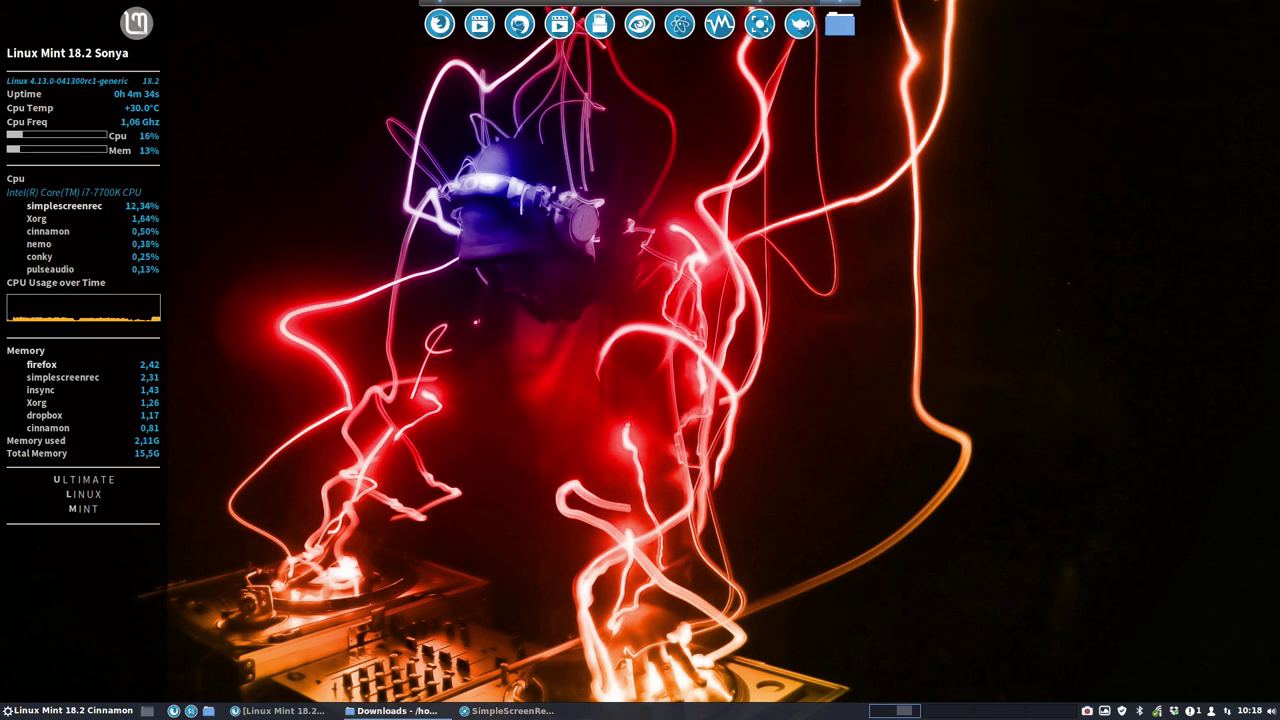
drag(1030, 114, 603, 114)
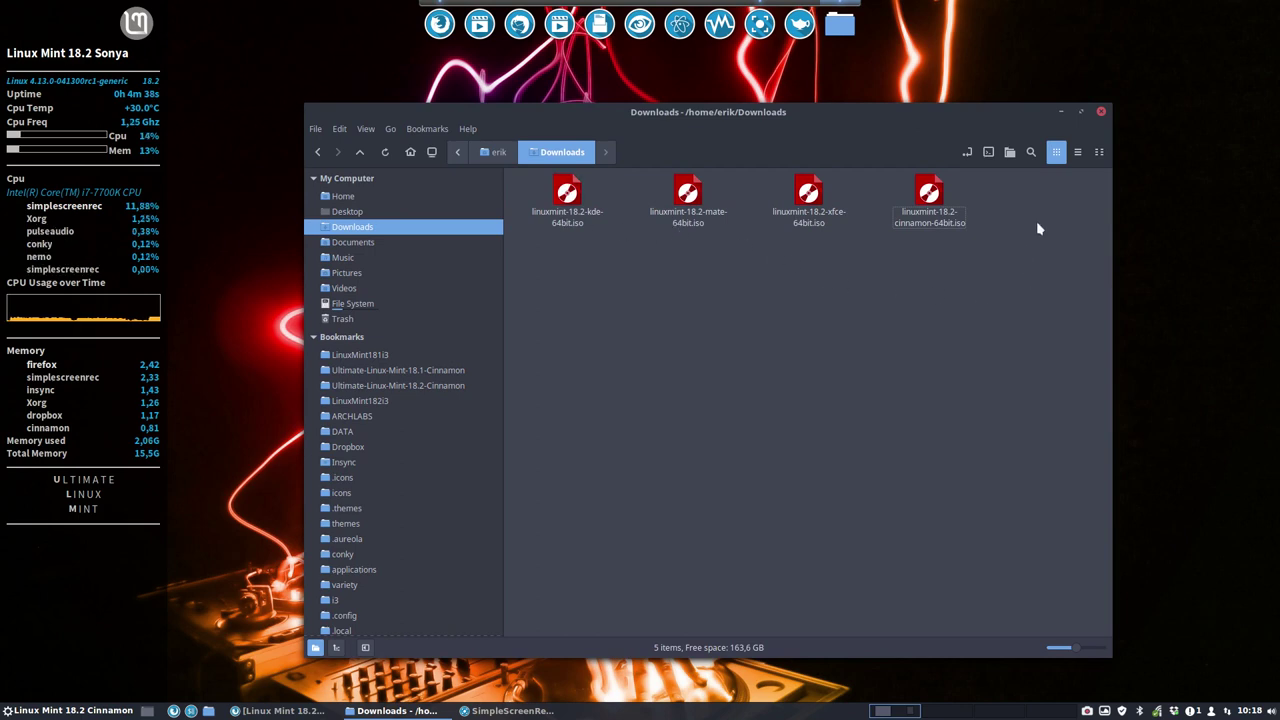
Step: Select the Linux Mint 18.2 cinnamon ISO and briefly open the application menu
click(929, 195)
click(45, 713)
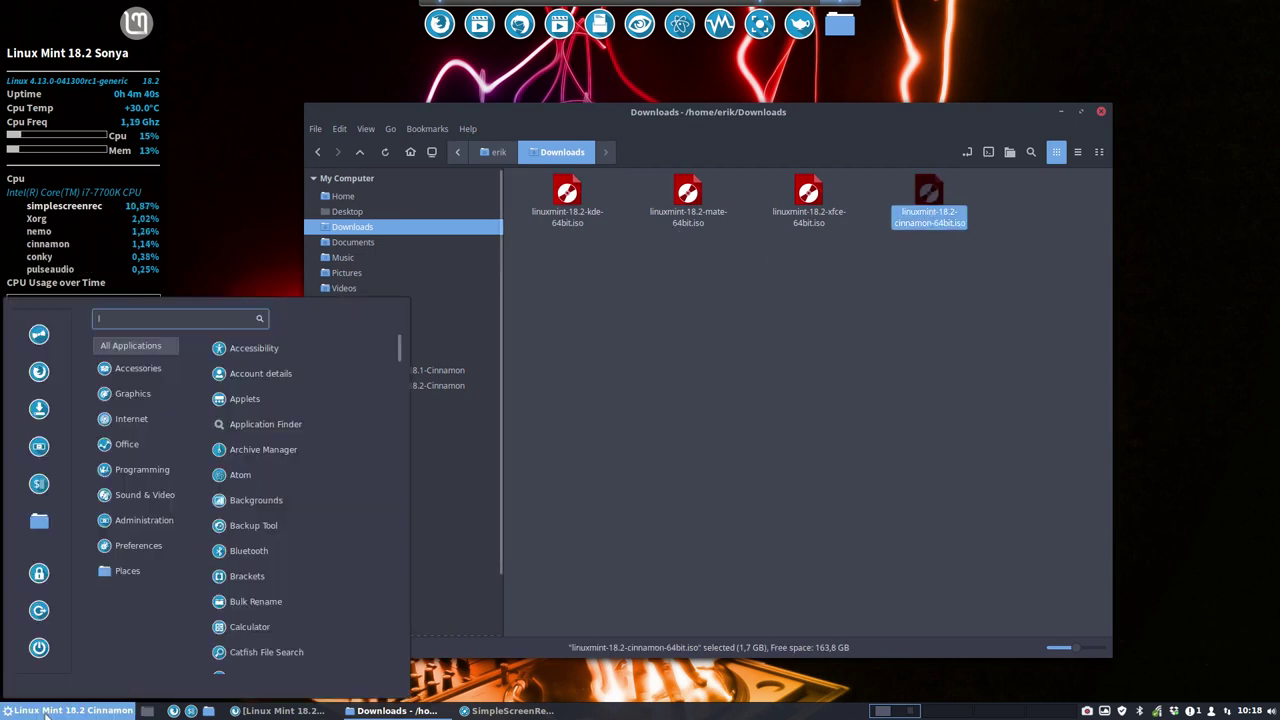
click(666, 383)
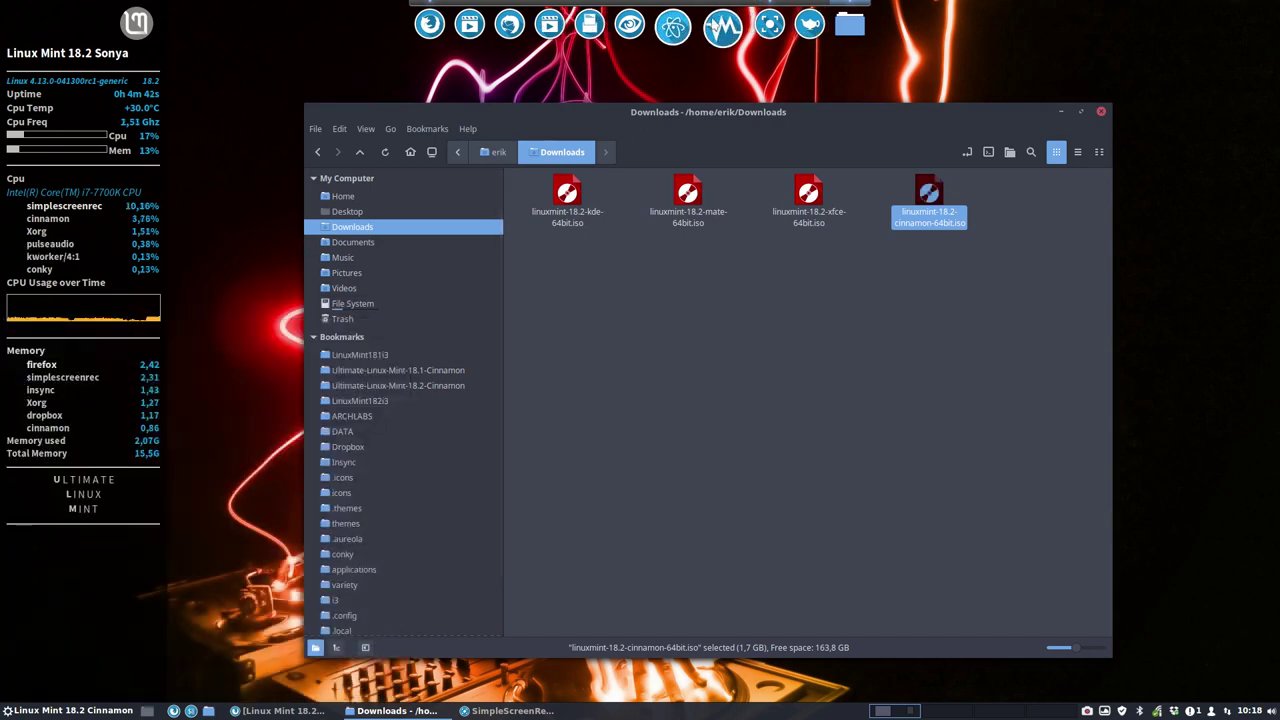
Step: Clone the Template machine in VirtualBox Manager as 'Linux Mint 18.2 Mate'
click(720, 28)
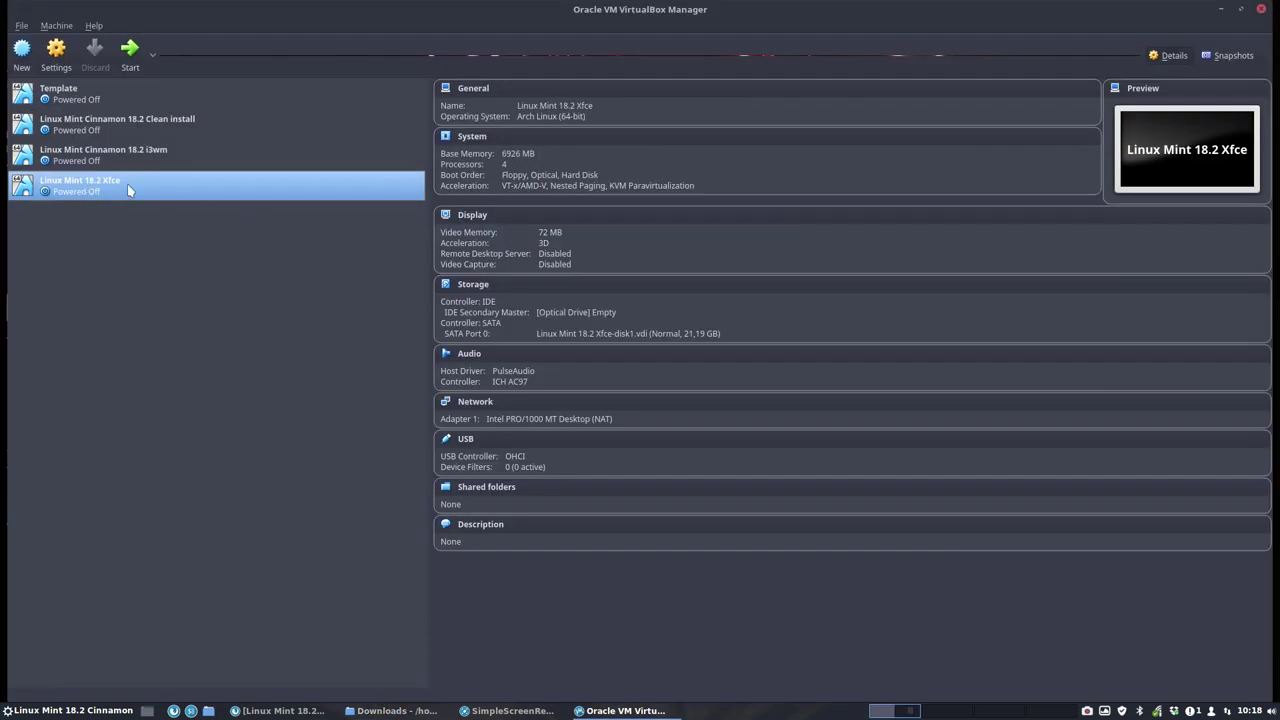
click(88, 101)
right_click(88, 101)
click(129, 129)
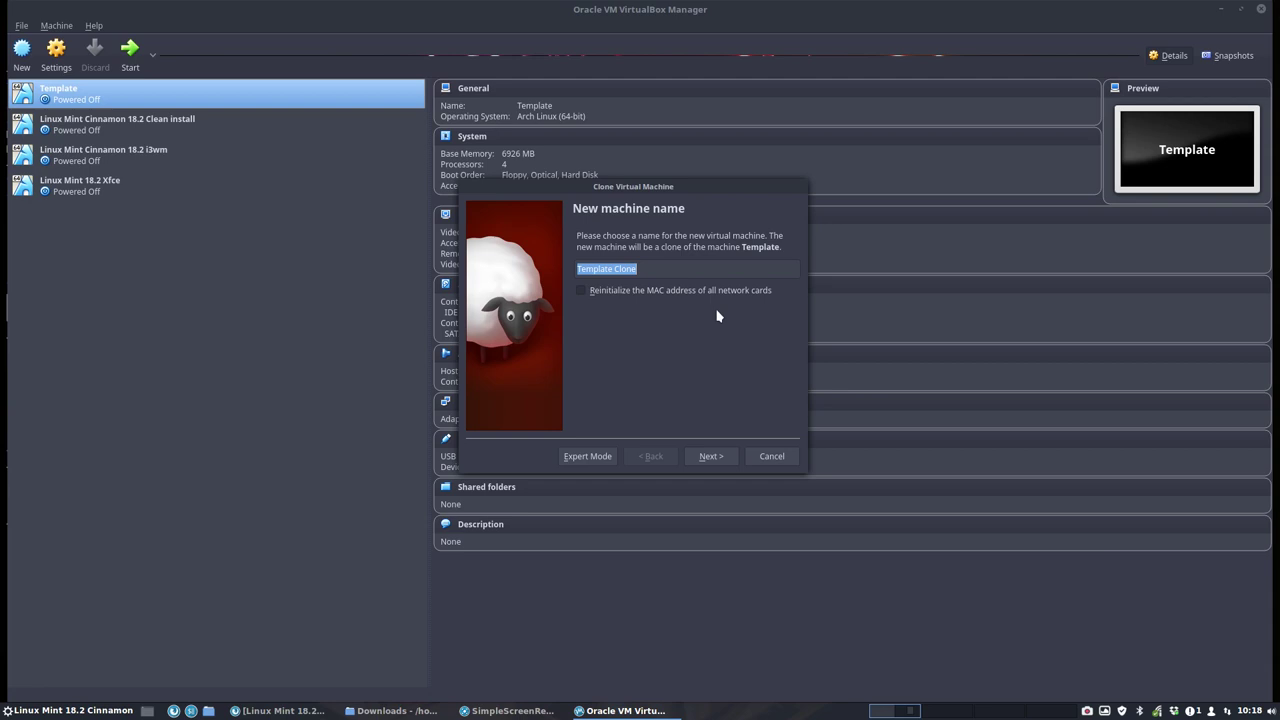
text(Linux Mint 18.2 Mate)
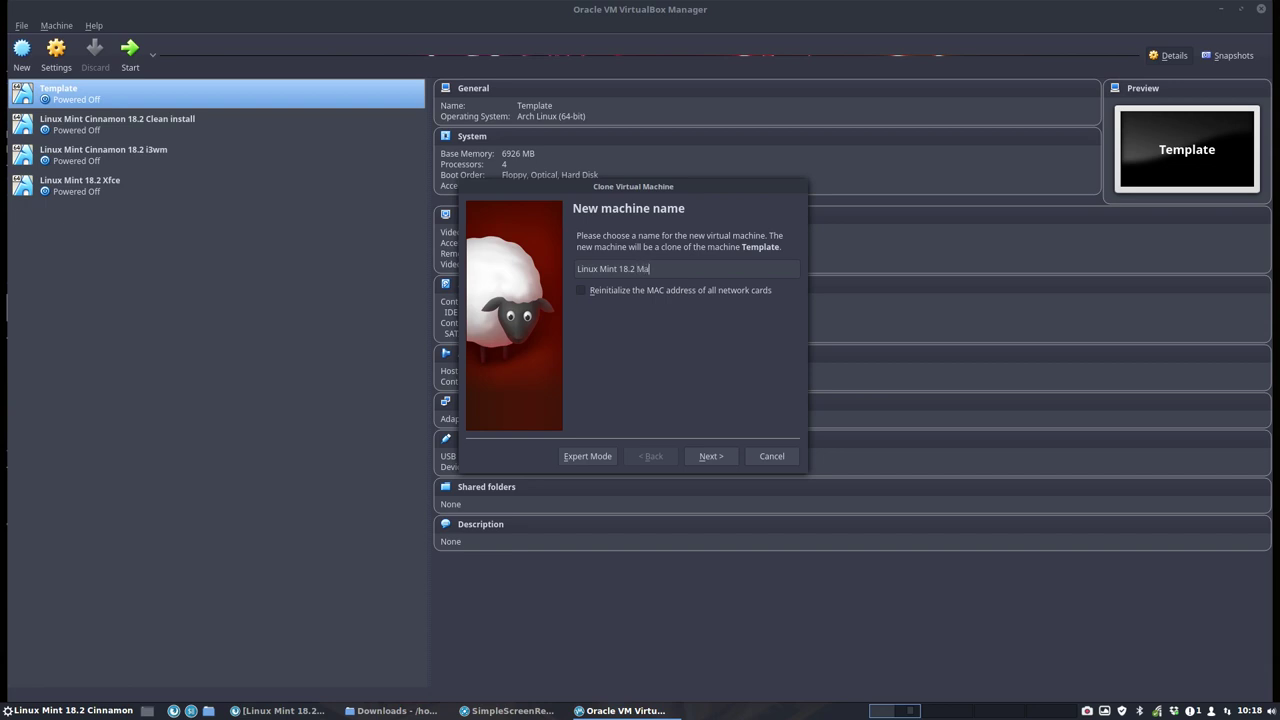
click(715, 457)
click(717, 457)
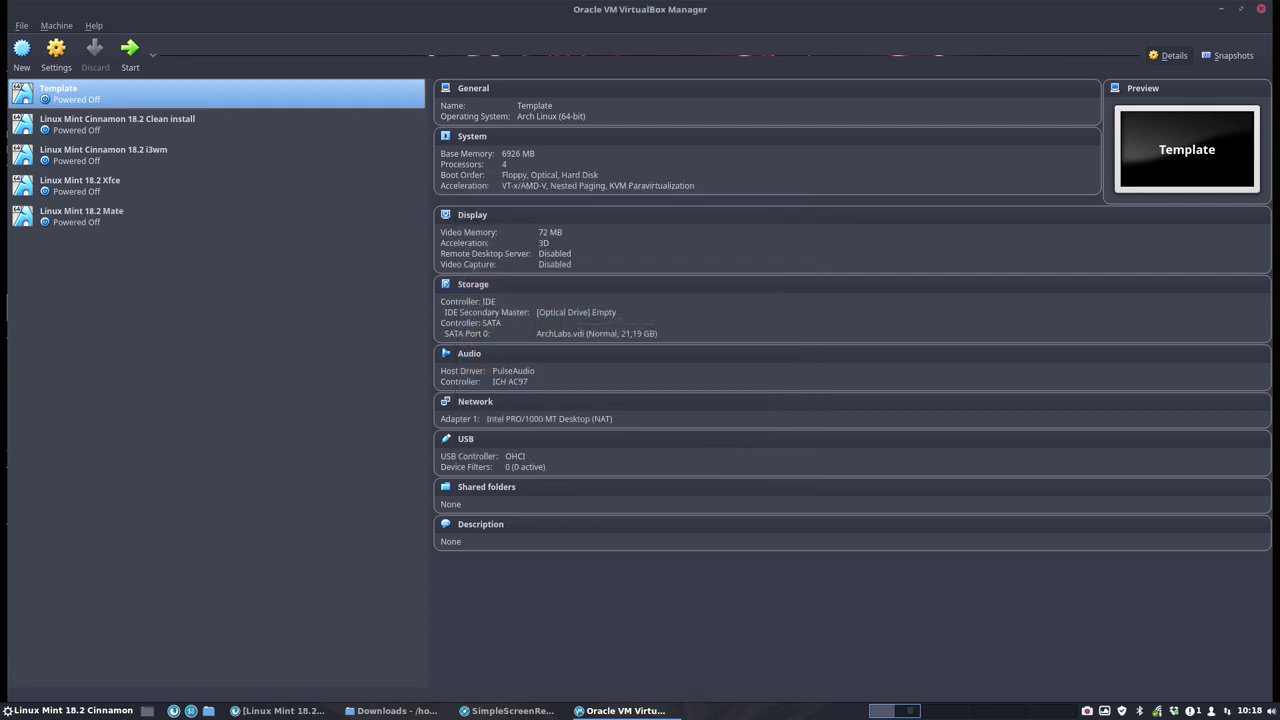
Step: Attach linuxmint-18.2-mate-64bit.iso to the new machine's optical drive and start it
click(117, 222)
click(585, 310)
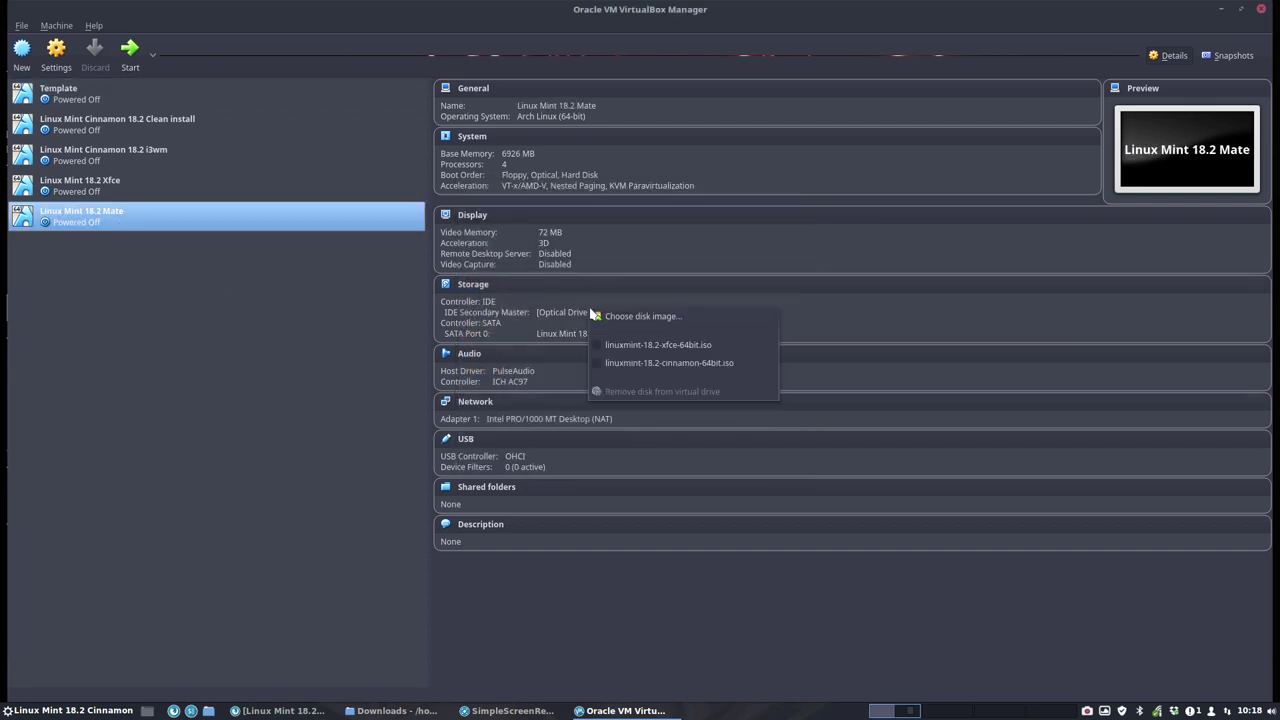
click(654, 318)
click(513, 115)
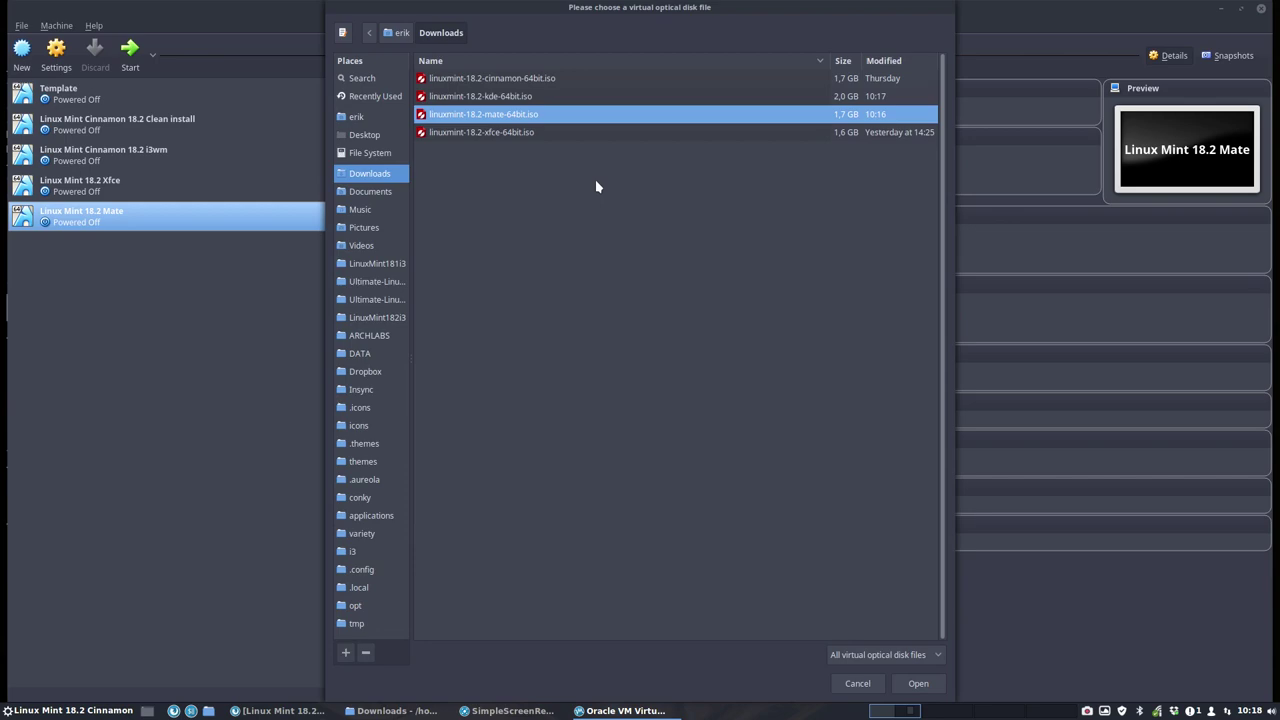
click(918, 683)
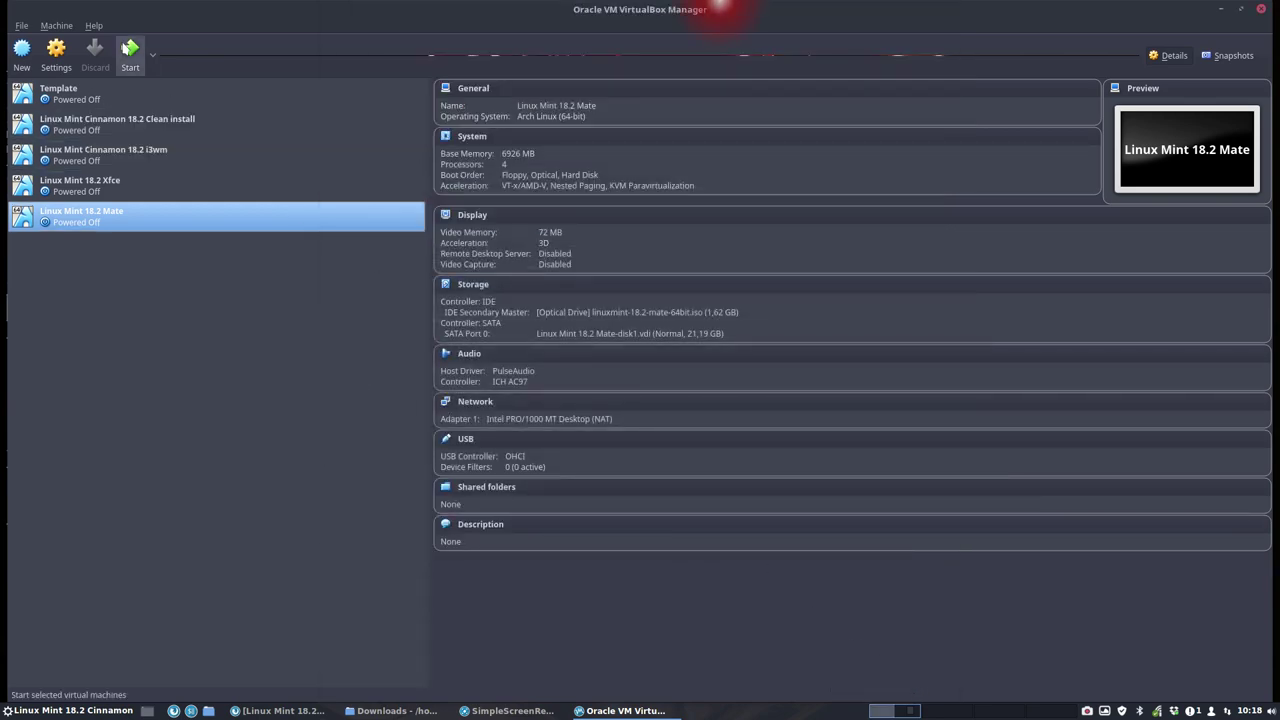
click(130, 52)
Step: Hide the Manager, close the Downloads window, focus the VM and skip the boot countdown
click(1221, 8)
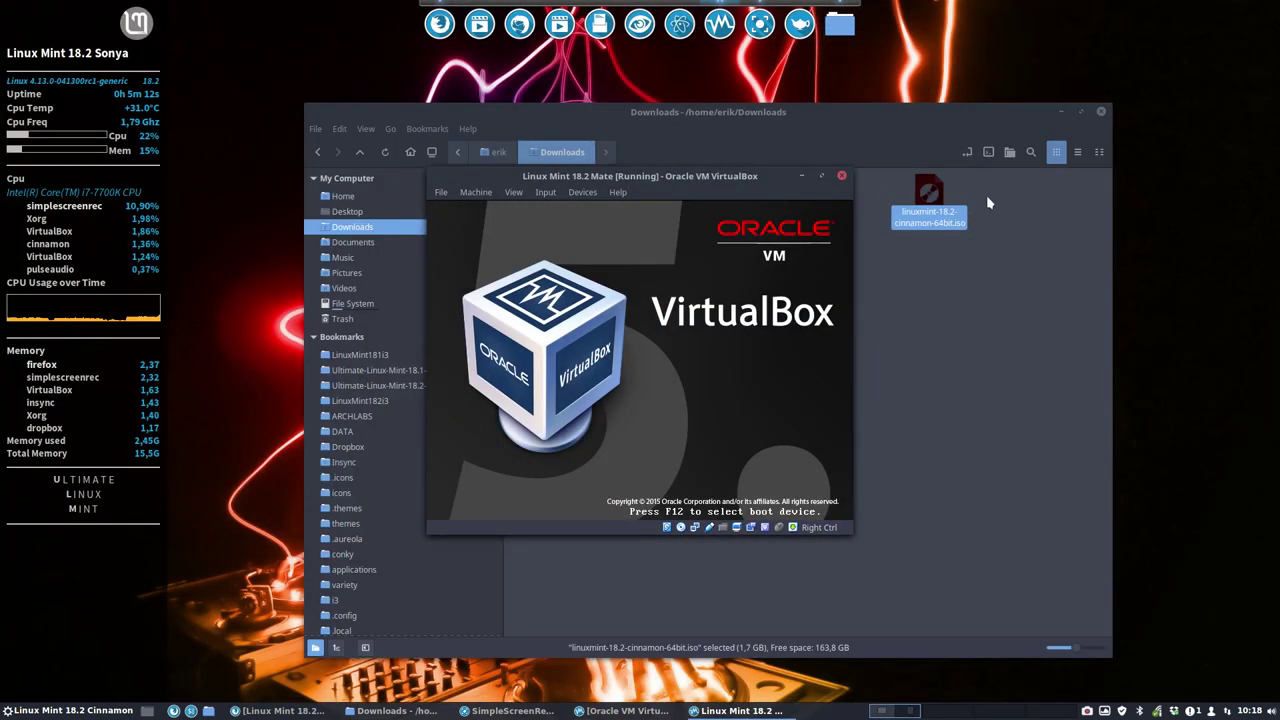
click(1101, 111)
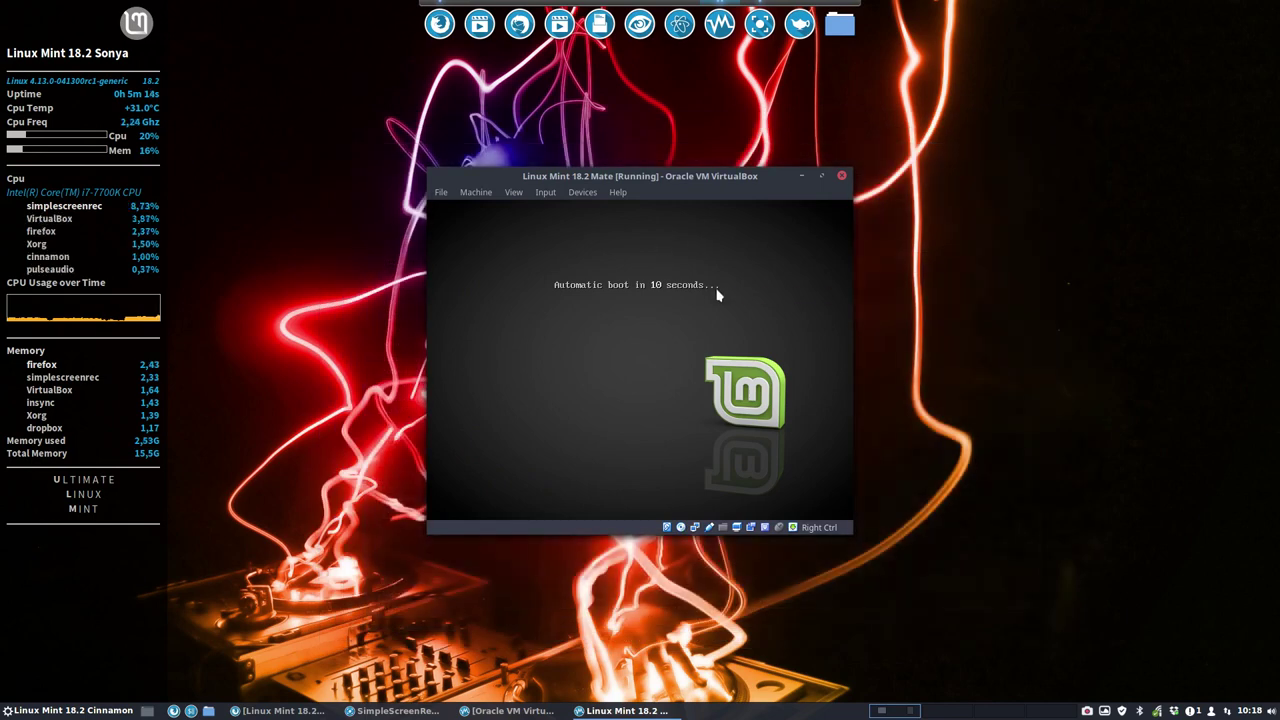
click(716, 300)
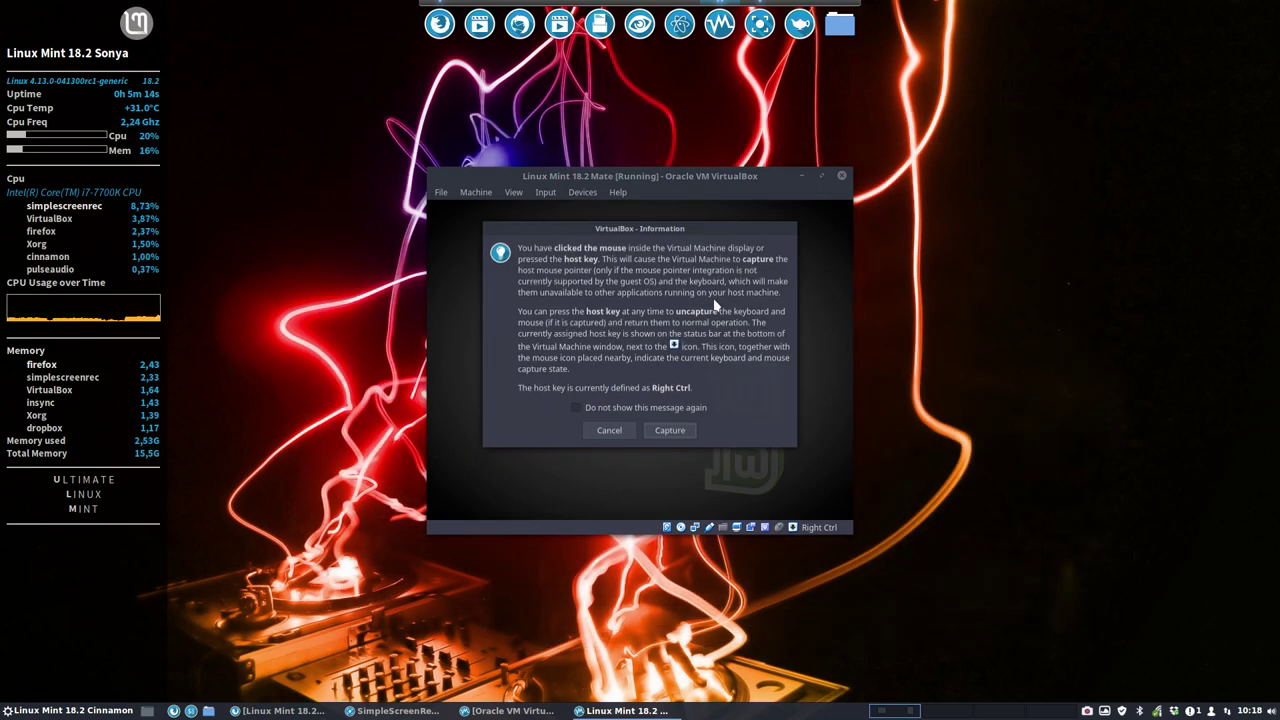
click(670, 432)
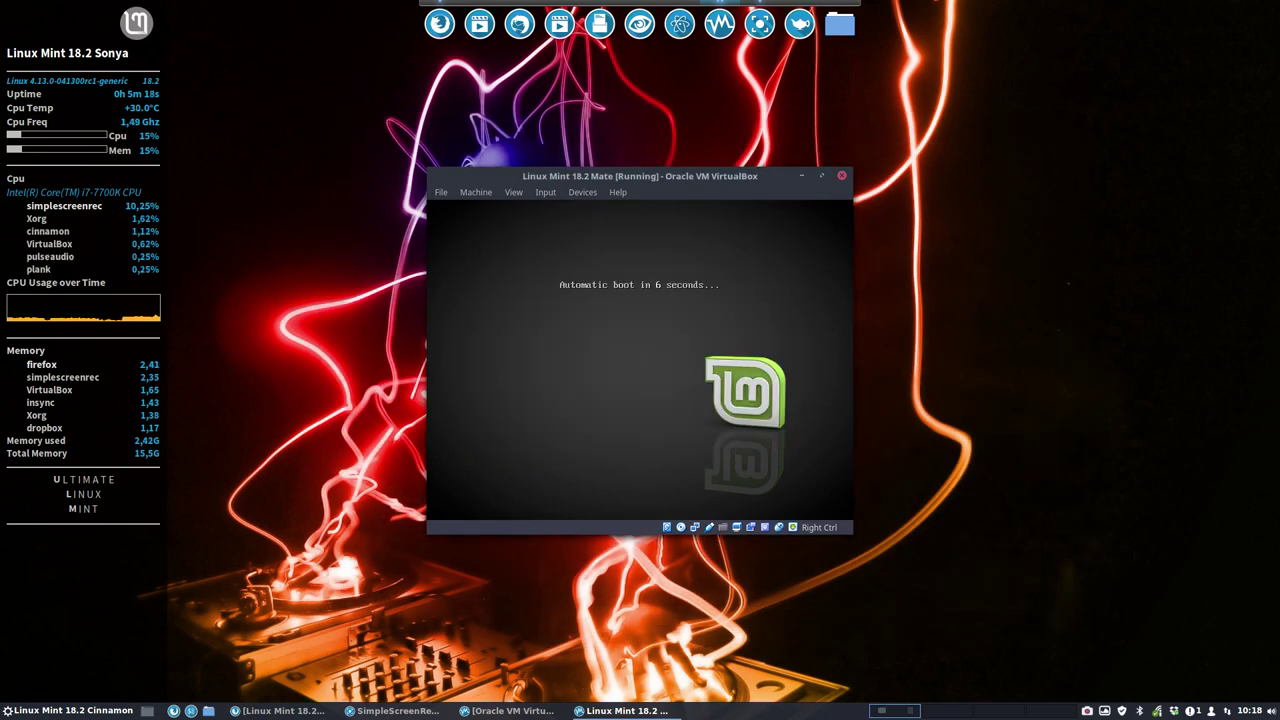
key(Return)
key(Return)
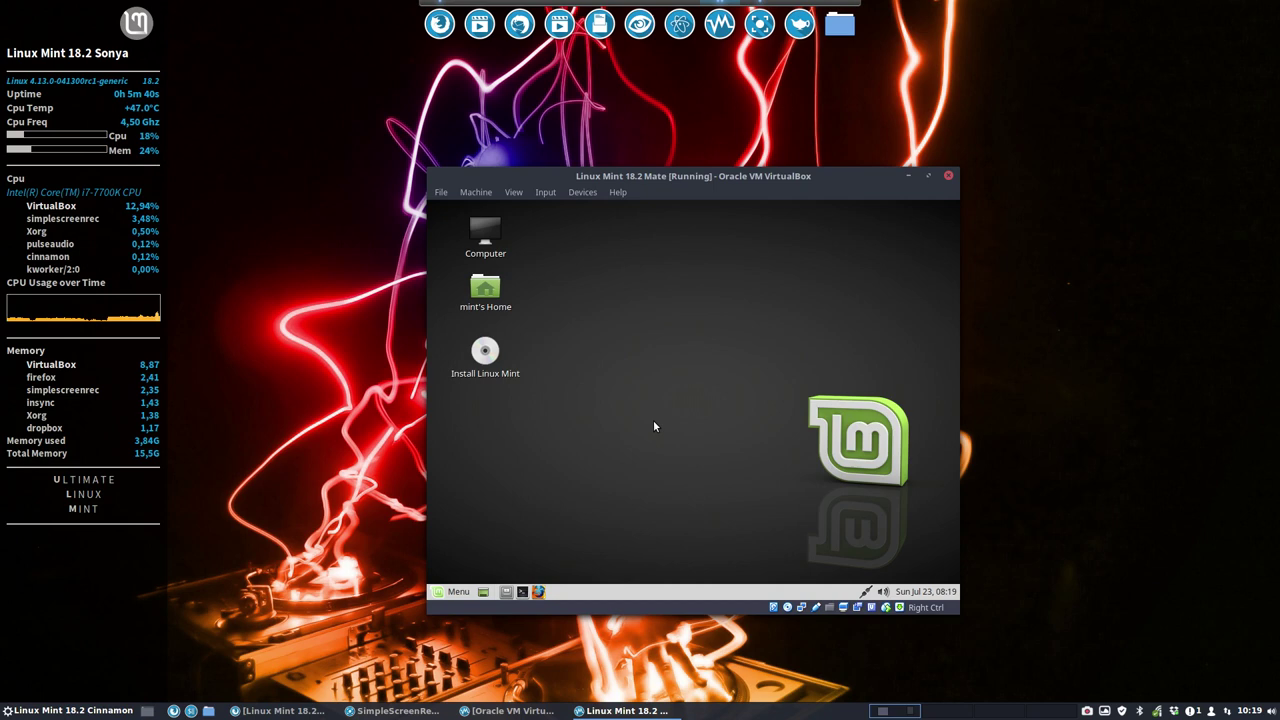
Step: Enlarge the VM window and run the installer in English with Erase disk, Brussels location and default keyboard
click(486, 360)
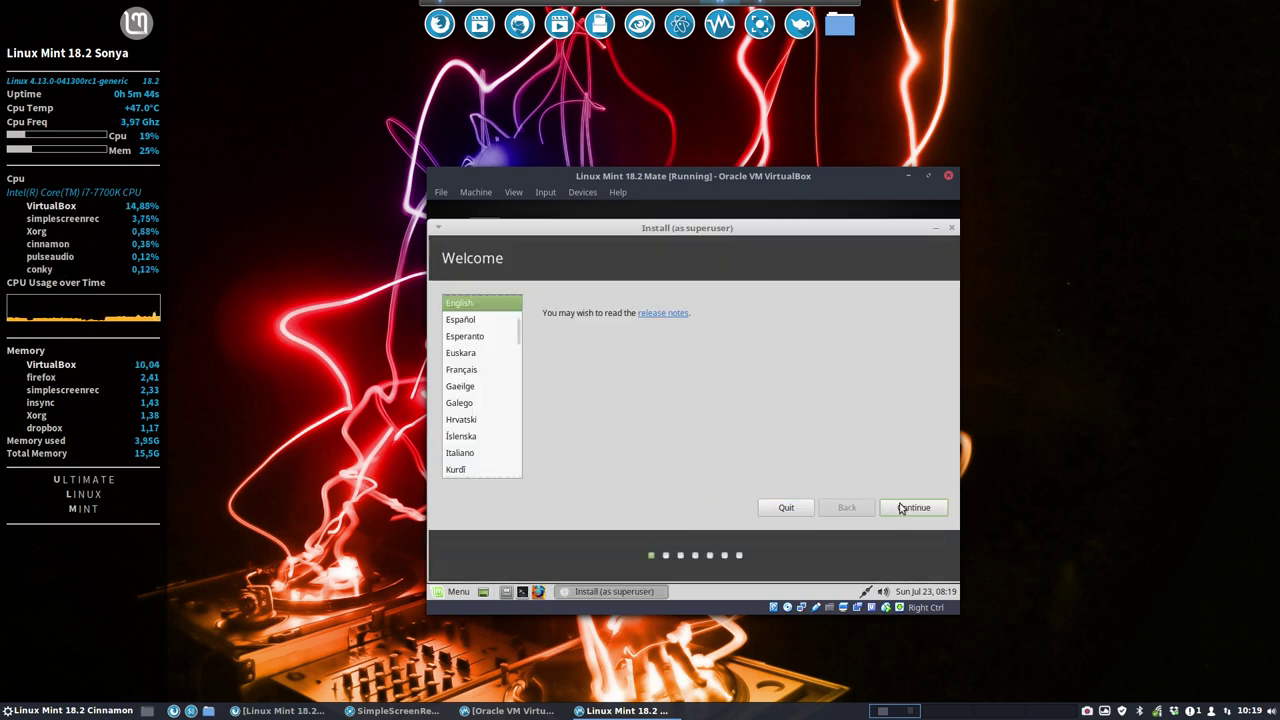
click(907, 507)
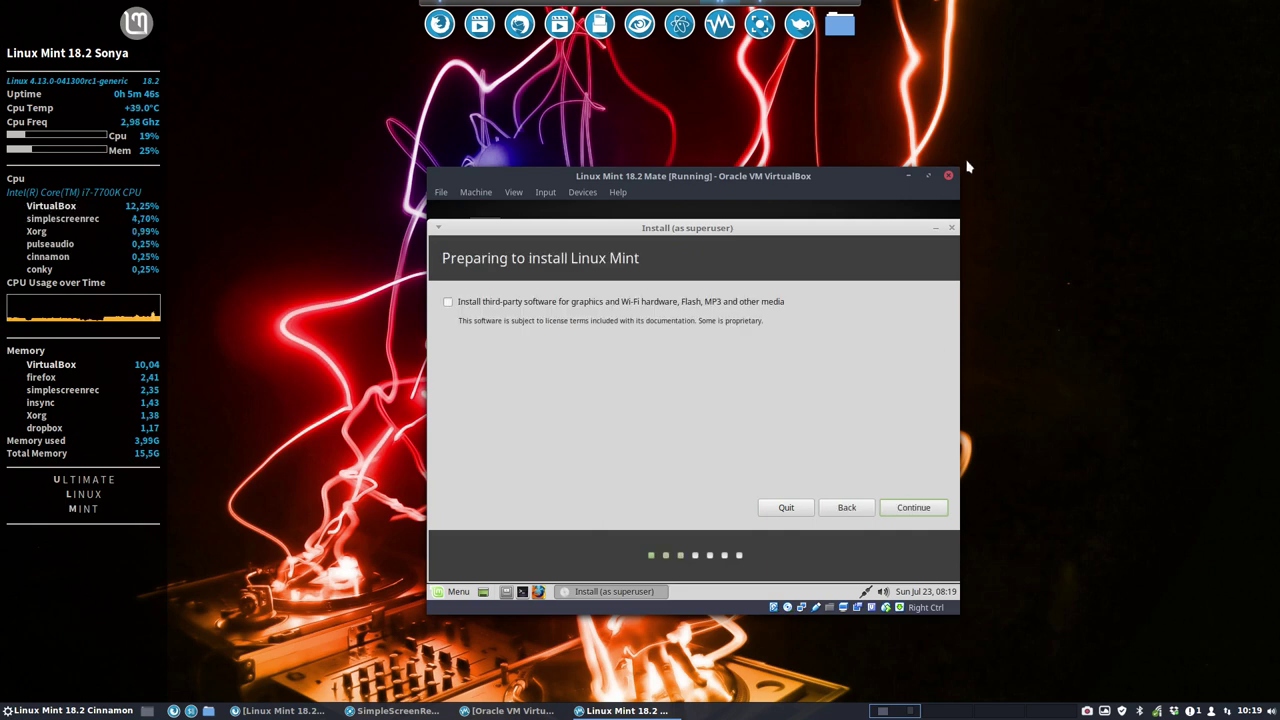
drag(963, 177, 1243, 43)
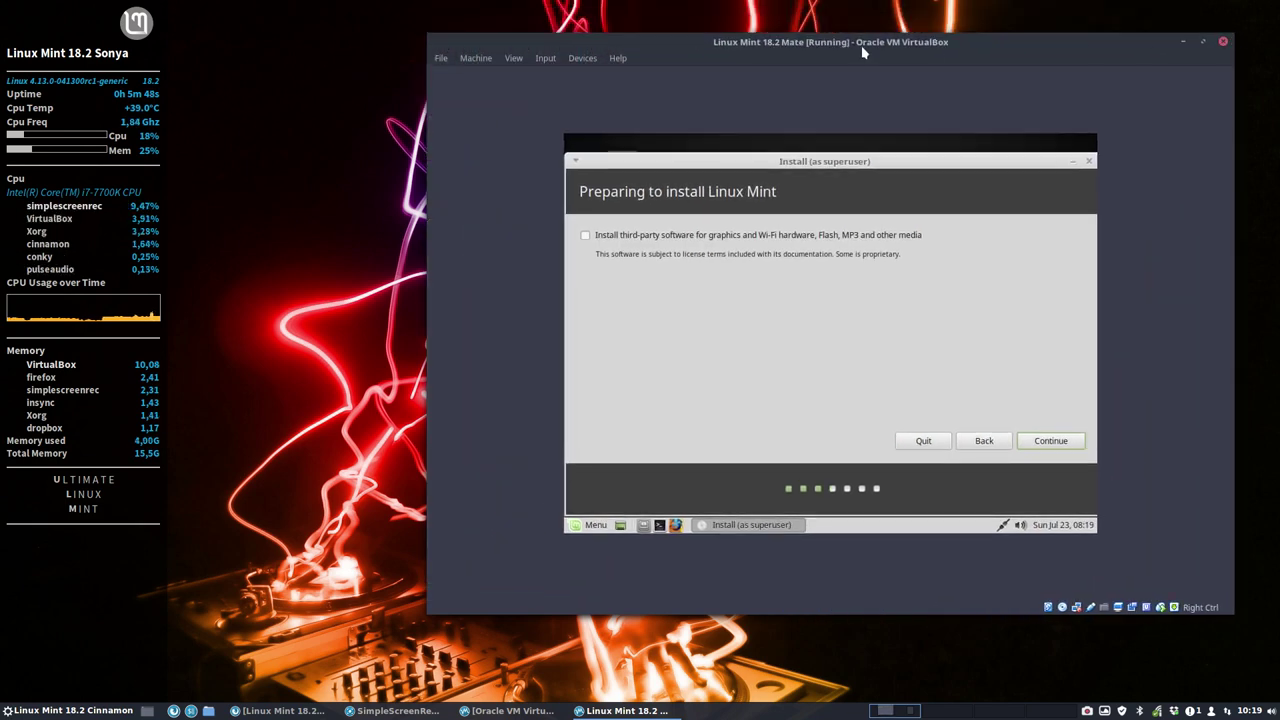
drag(861, 45, 660, 78)
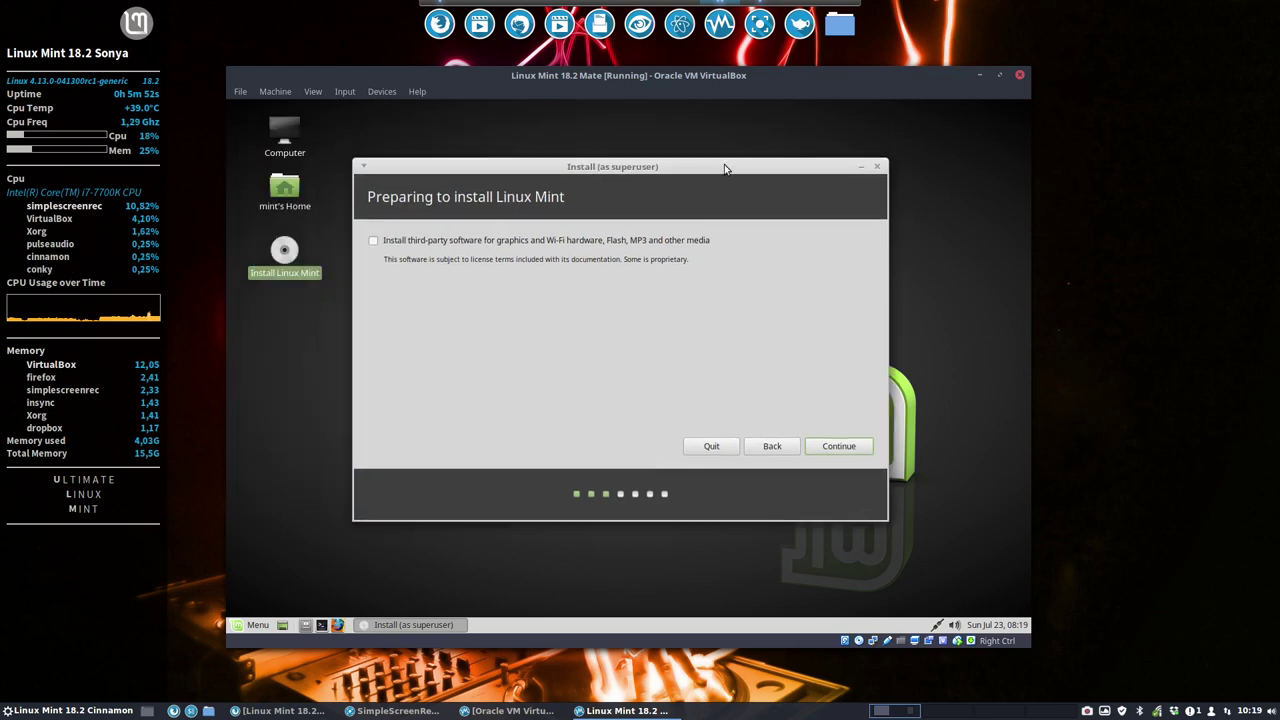
click(839, 446)
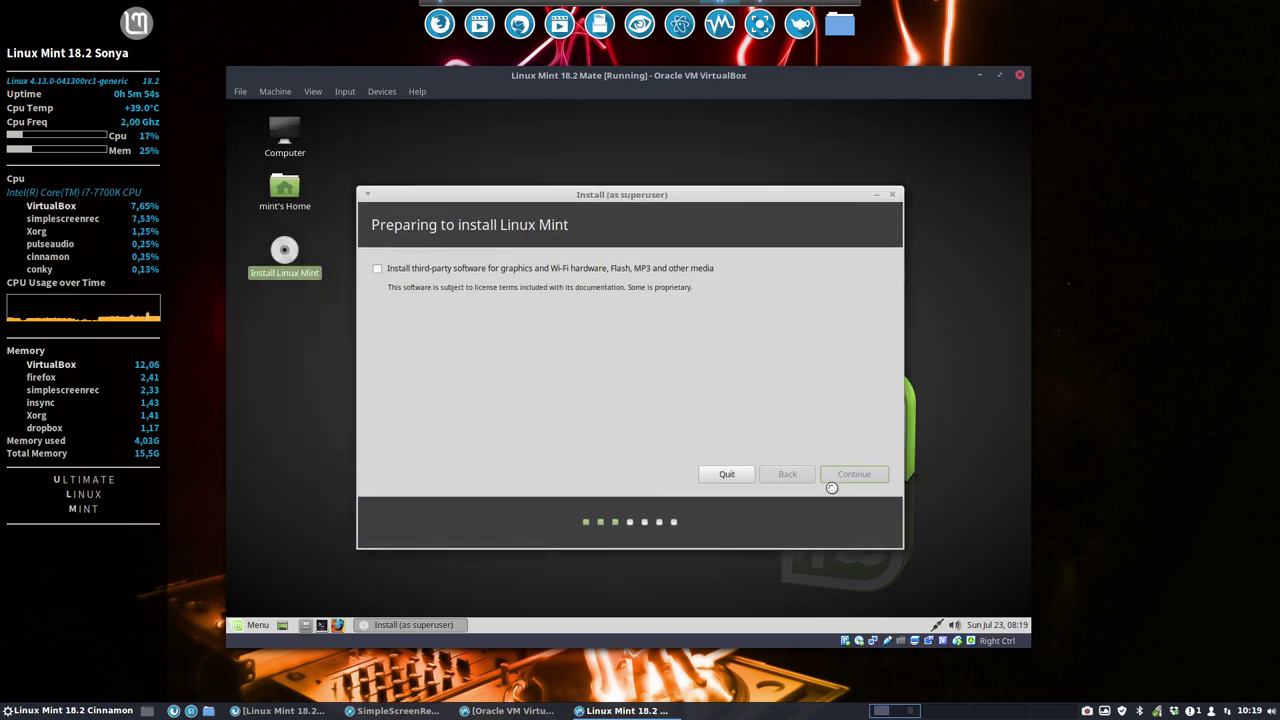
click(858, 474)
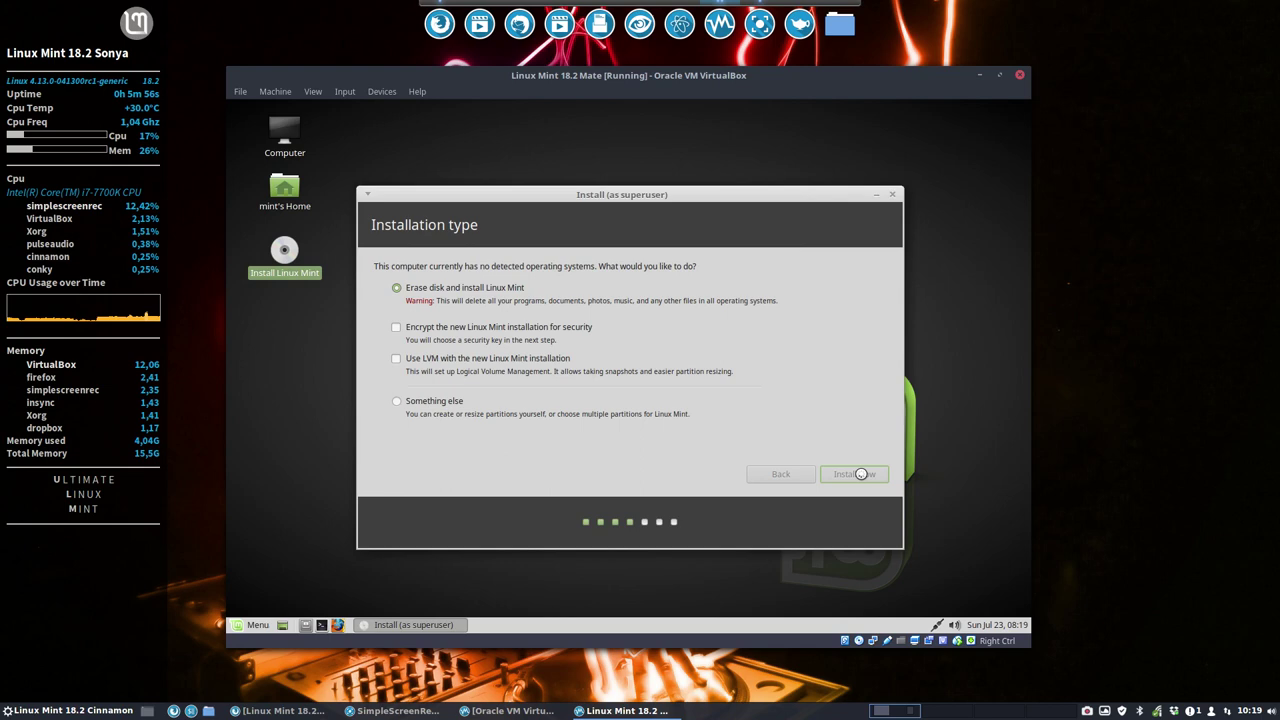
click(847, 443)
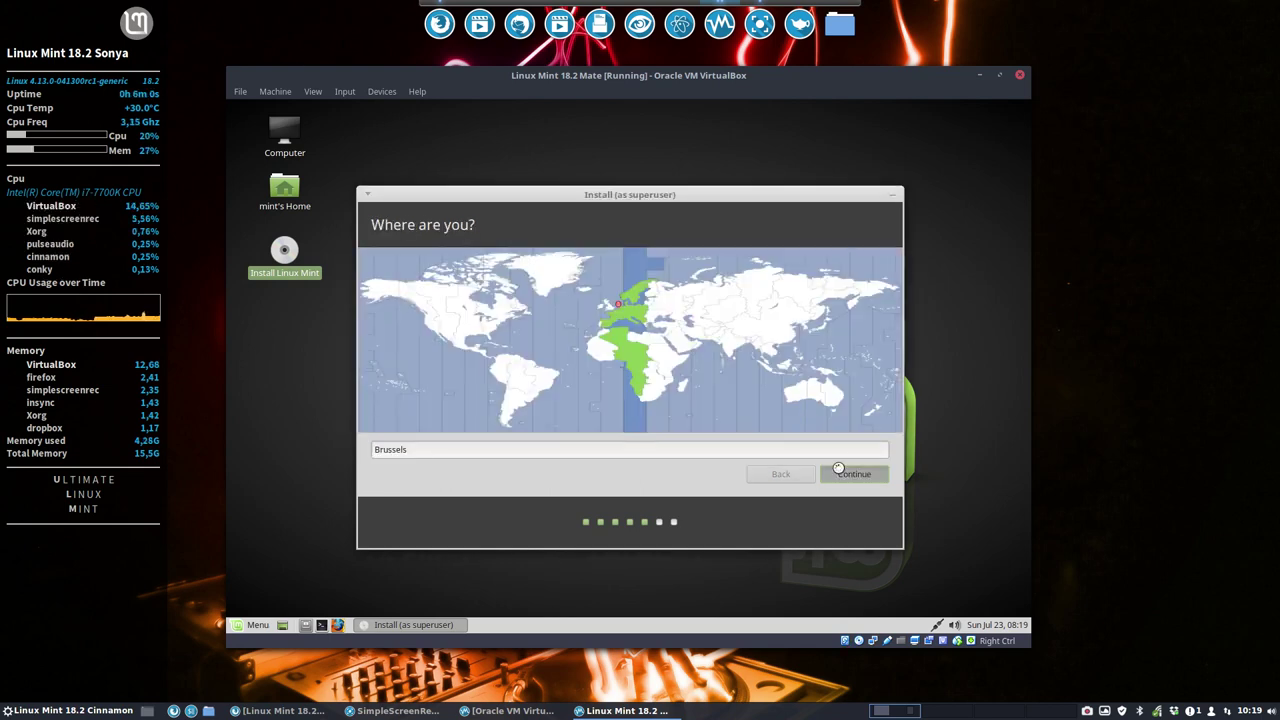
click(840, 472)
click(844, 475)
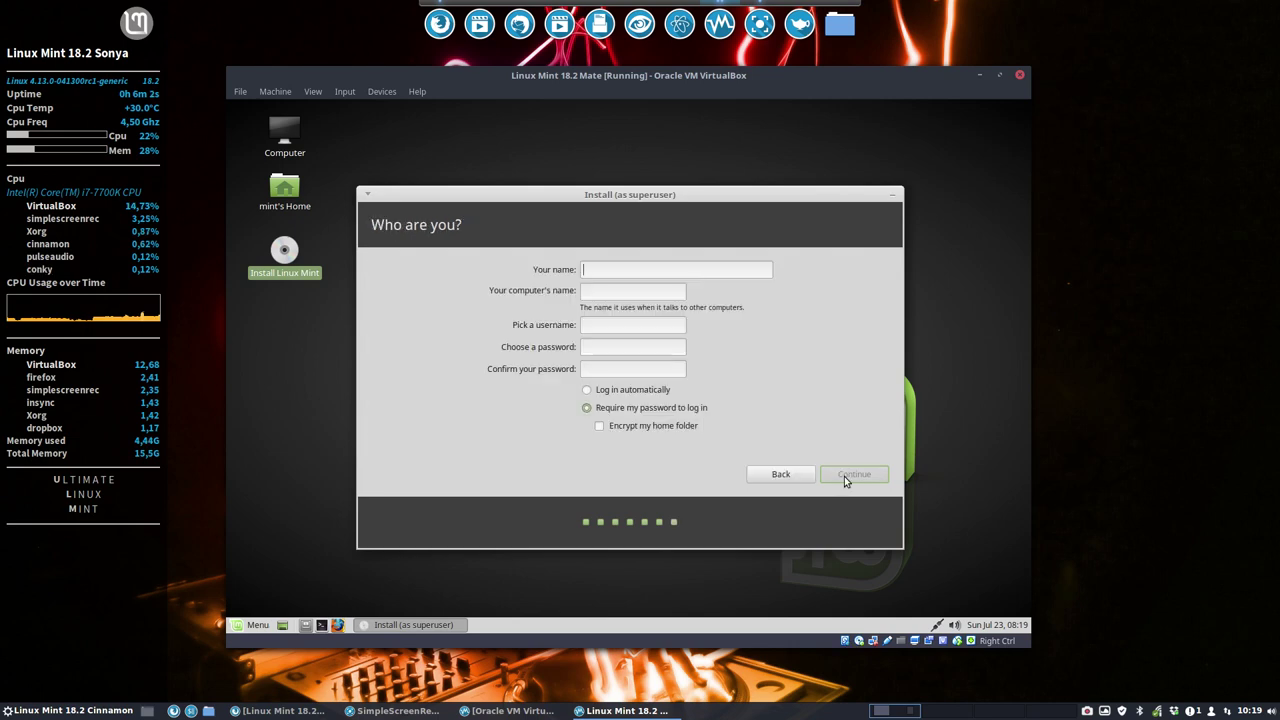
Step: Fill in the account's name, username and password fields and enable automatic login
key(Tab)
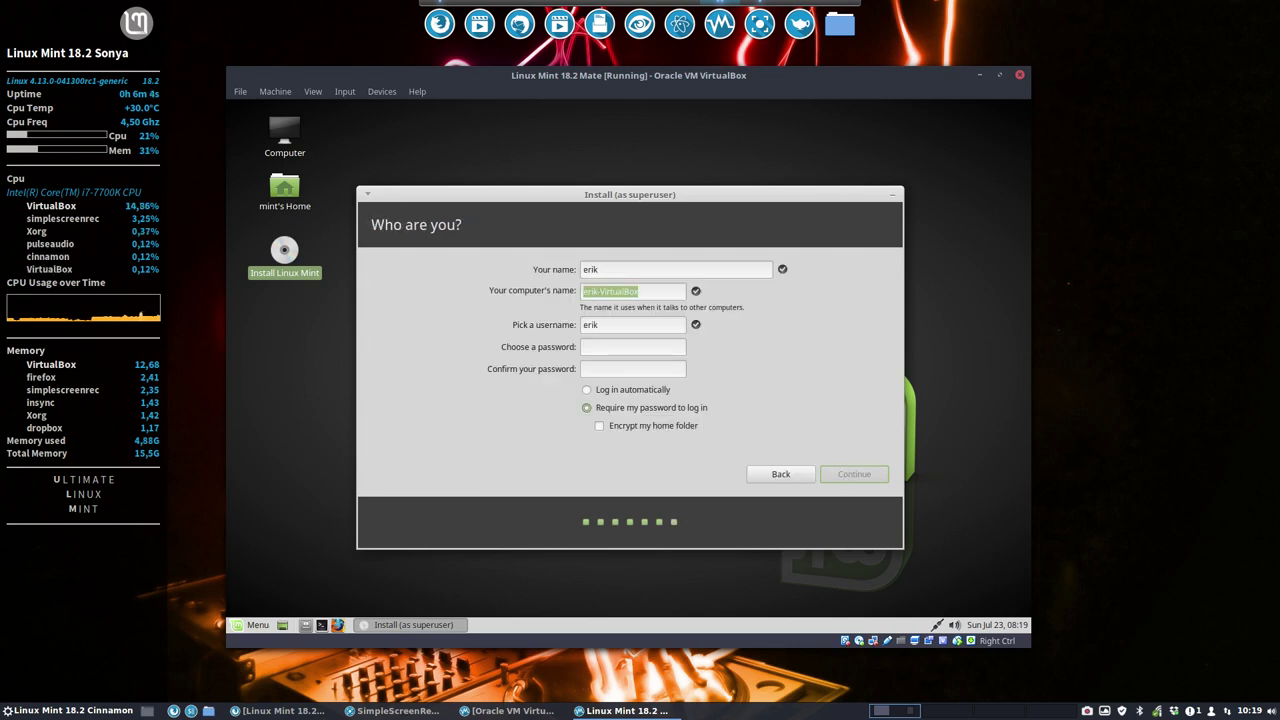
key(Tab)
key(Tab)
key(Tab)
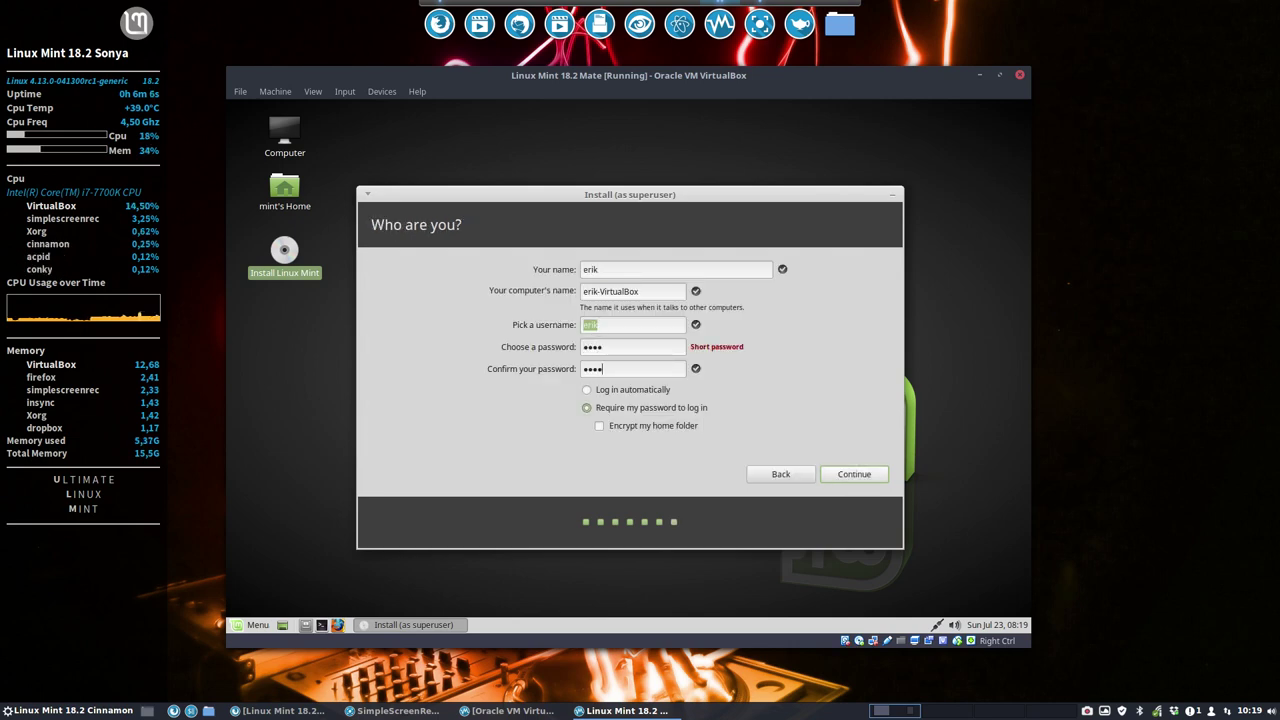
click(630, 390)
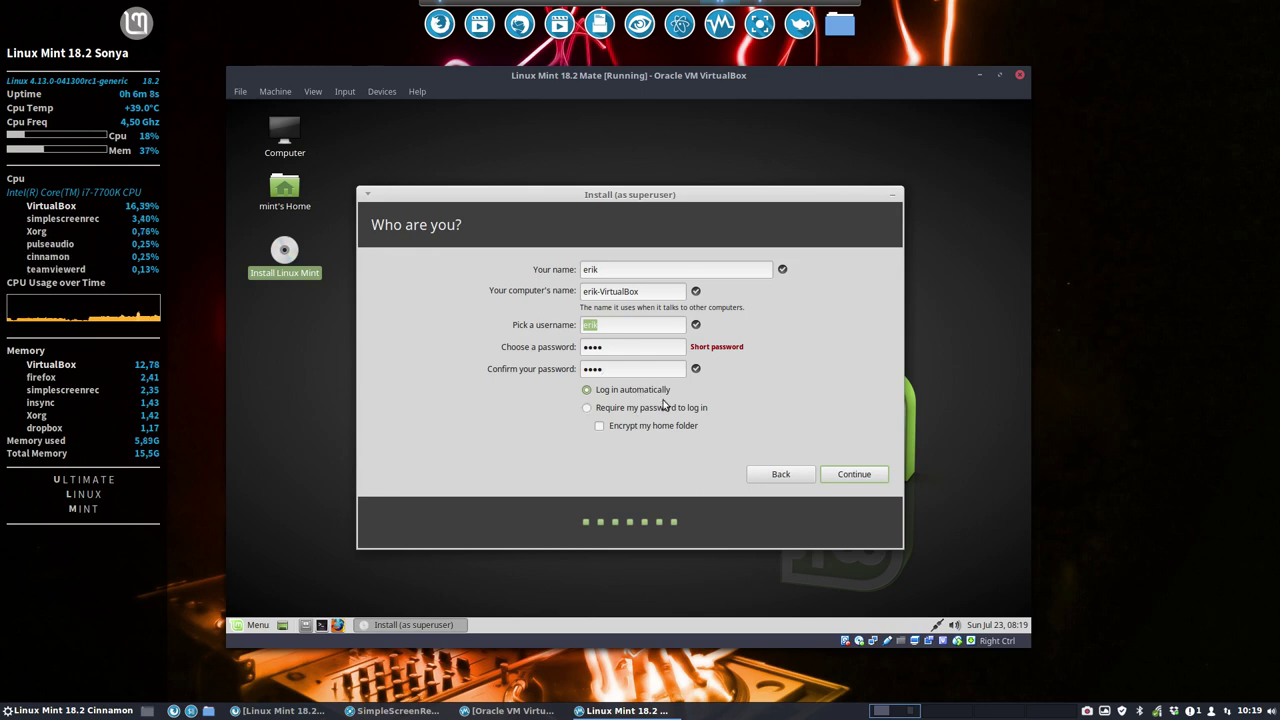
Step: Continue from the account page to start the installation and let files copy
click(879, 472)
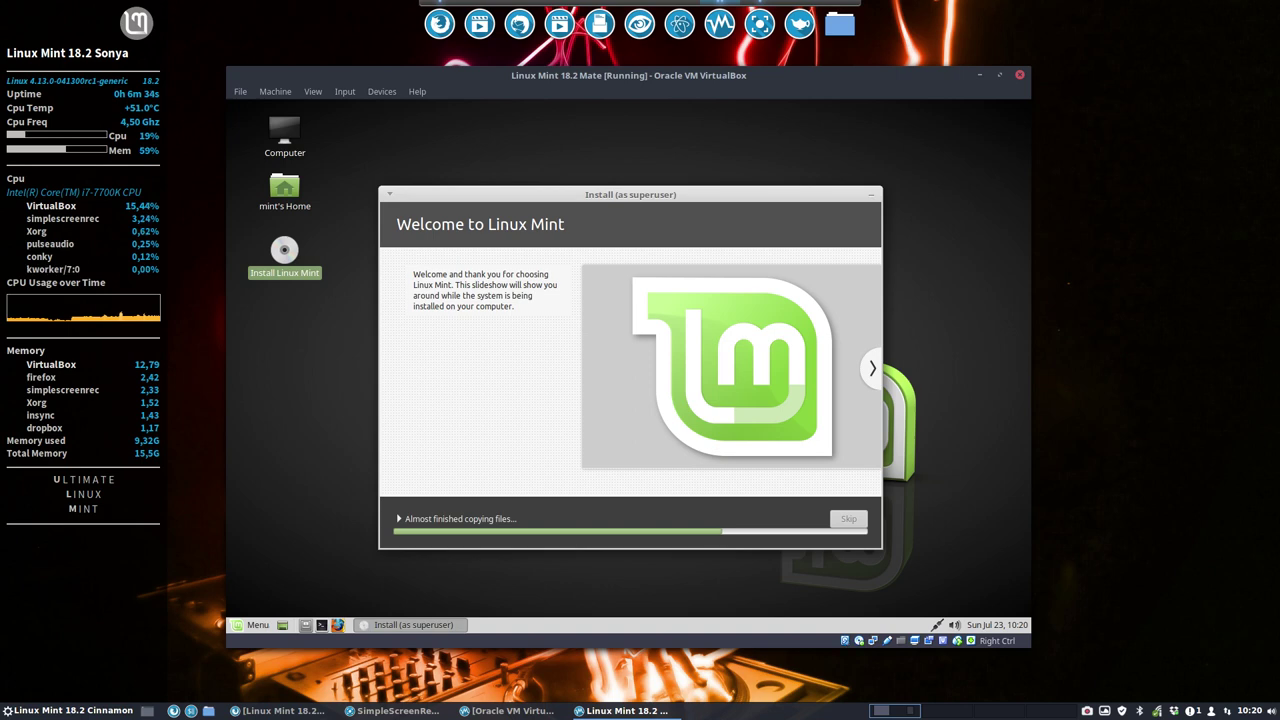
Step: Browse All applications in the guest's Mint menu, then search the menu for 'log'
click(250, 628)
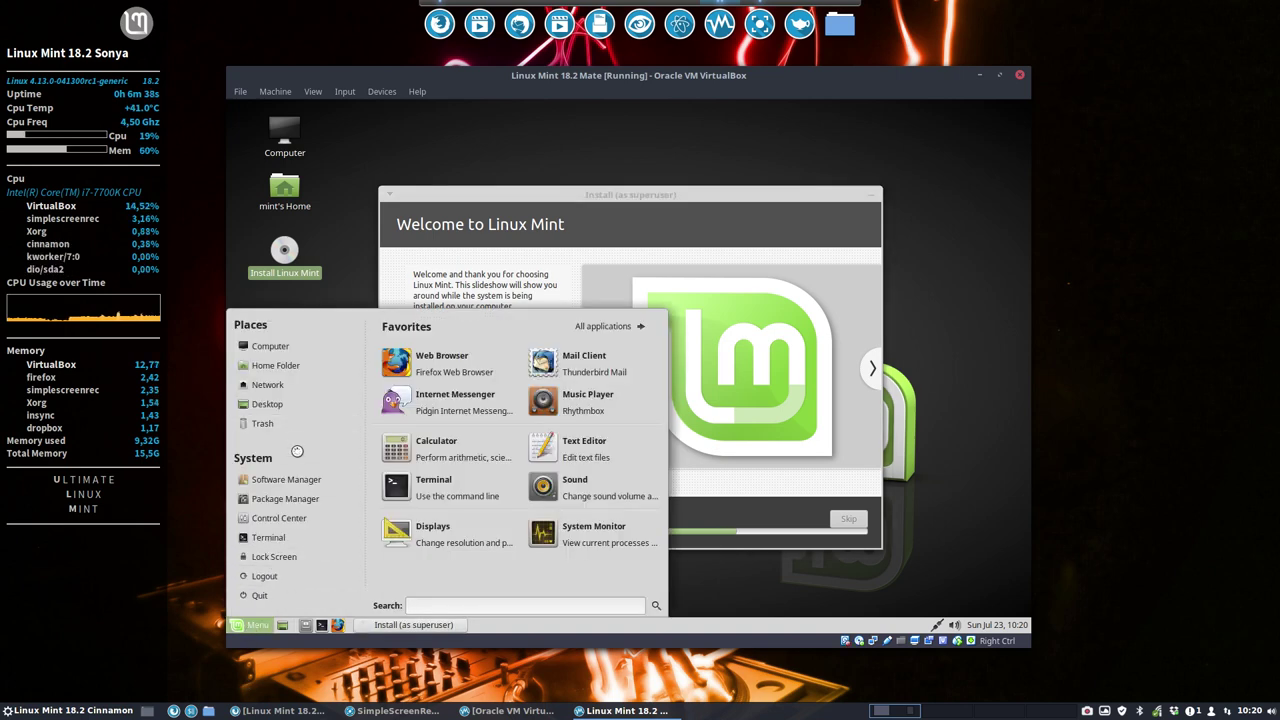
click(603, 326)
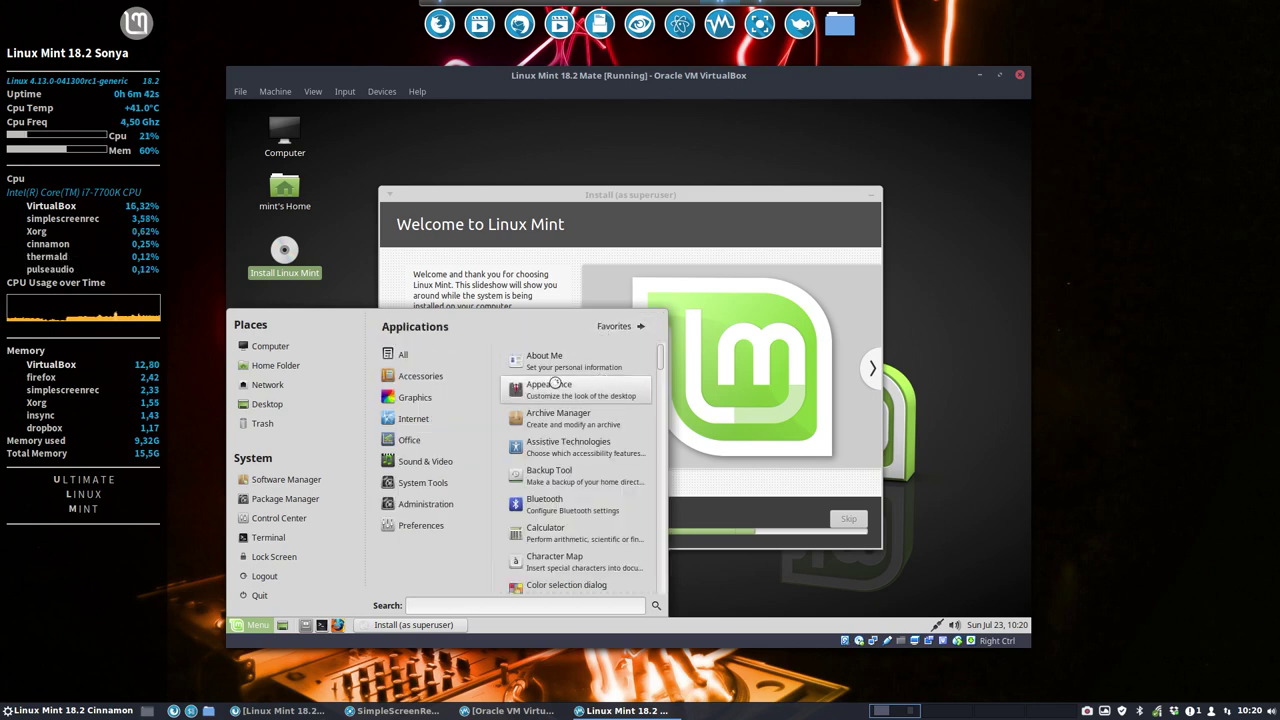
mouse_move(432, 503)
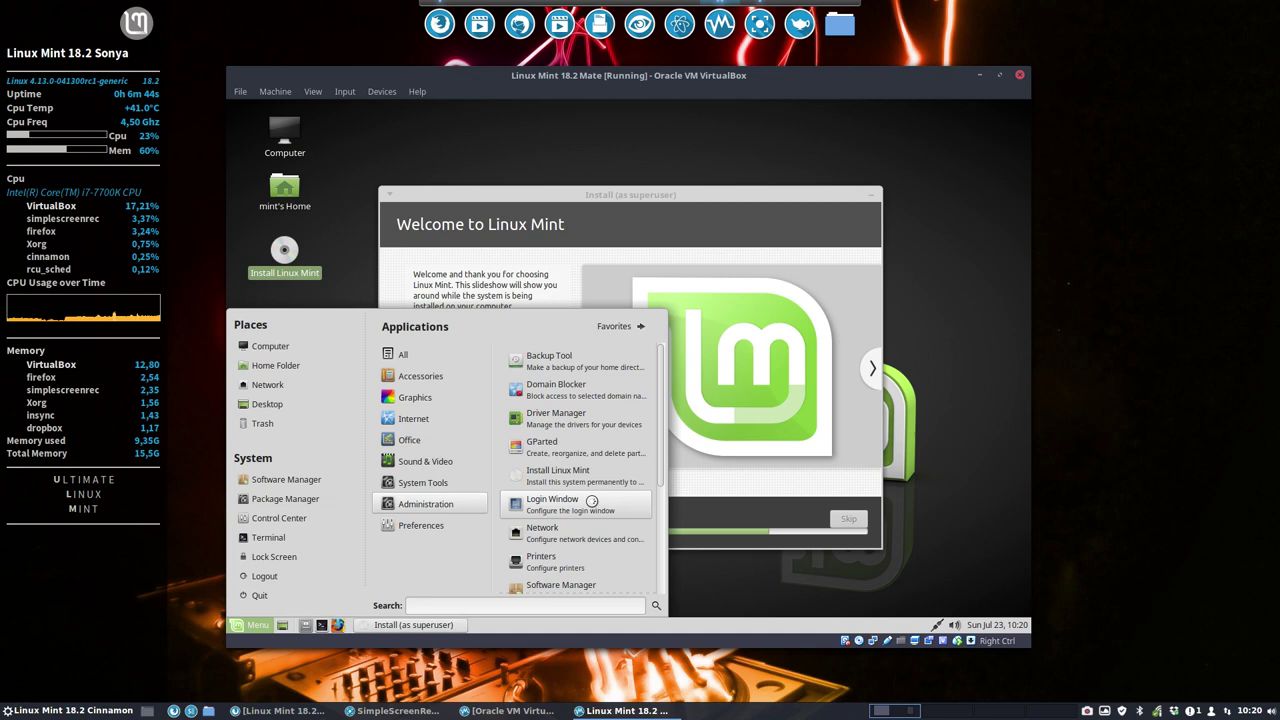
scroll(592, 500, down, 3)
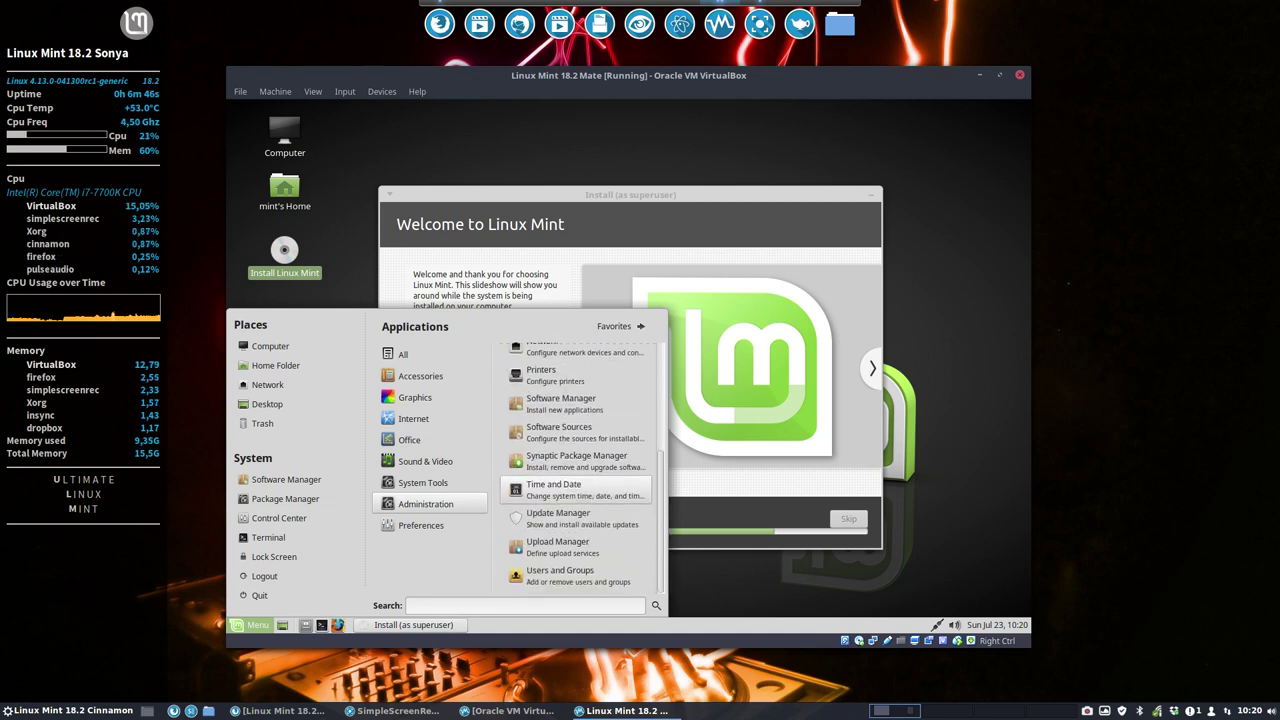
scroll(527, 471, up, 3)
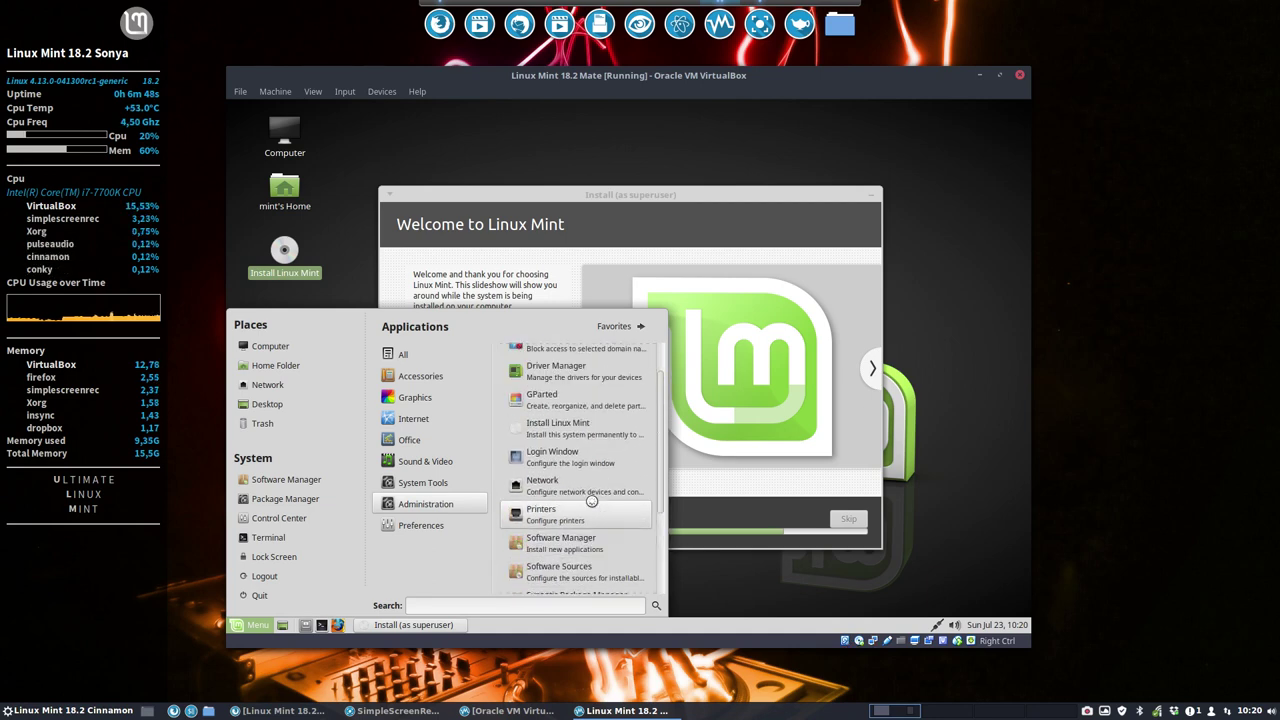
mouse_move(466, 488)
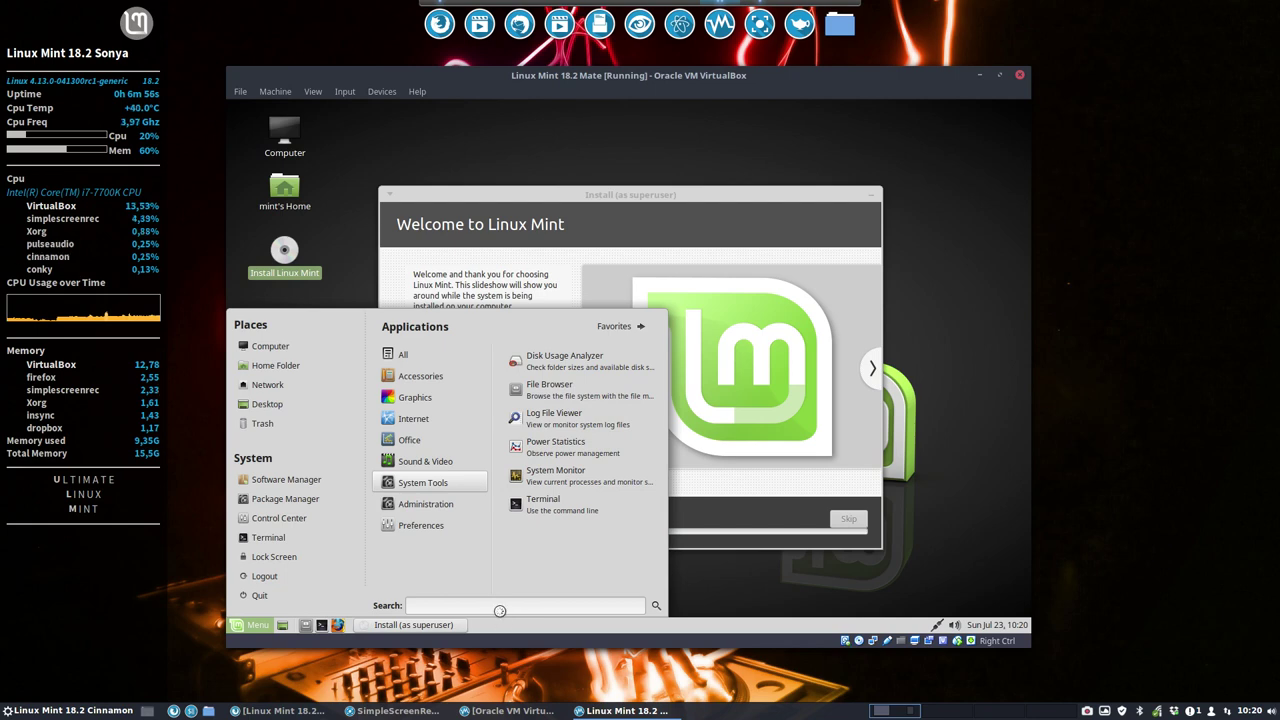
text(log)
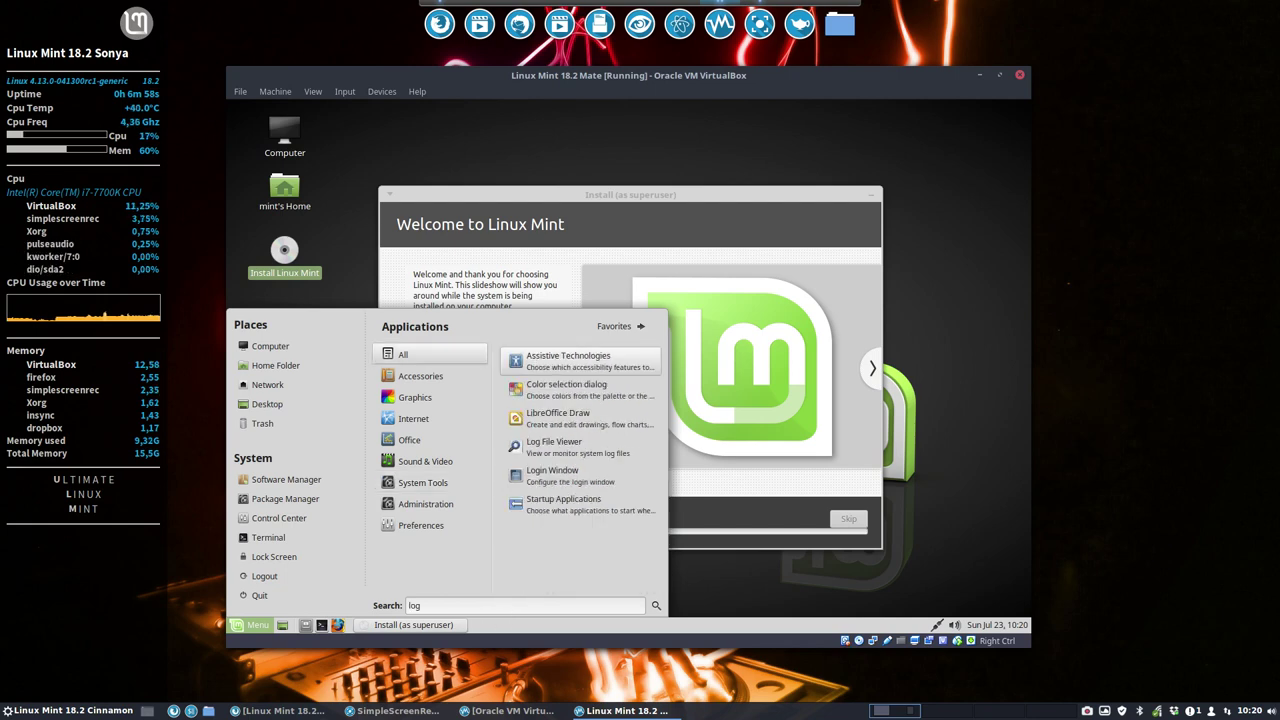
Step: Open Login Window from the 'log' results, review its settings, and close the dialog
click(553, 474)
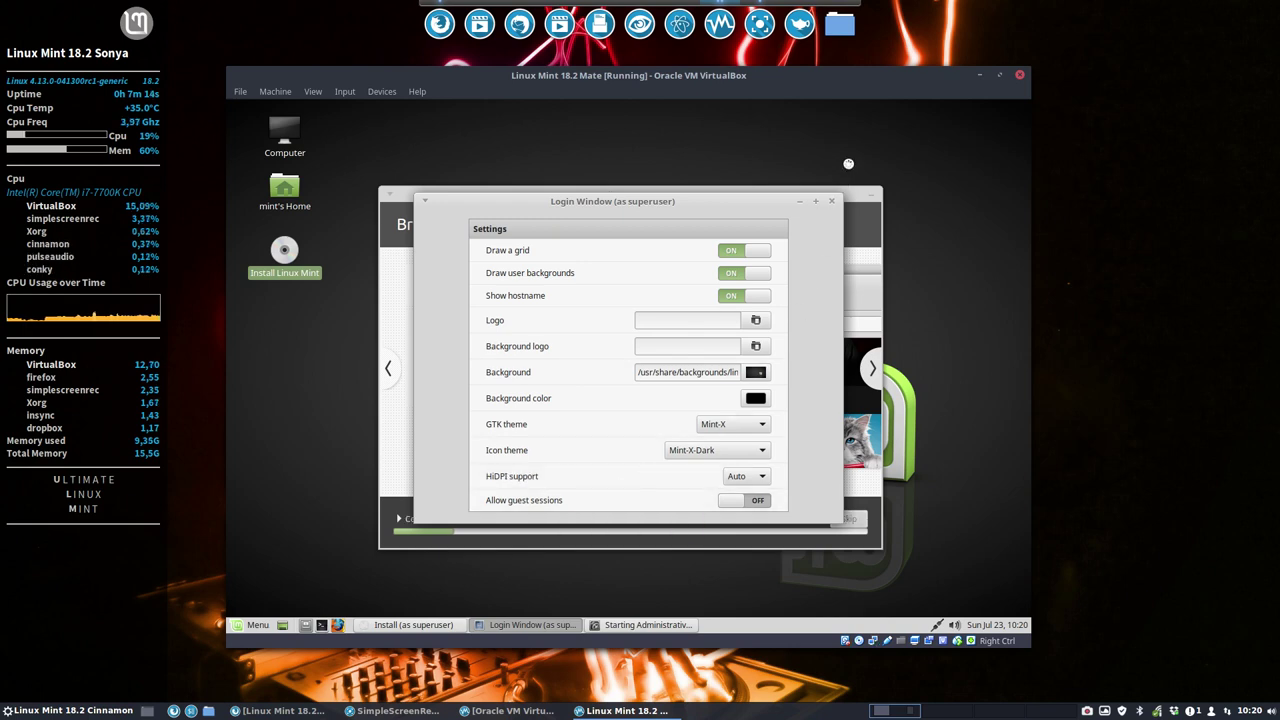
click(831, 201)
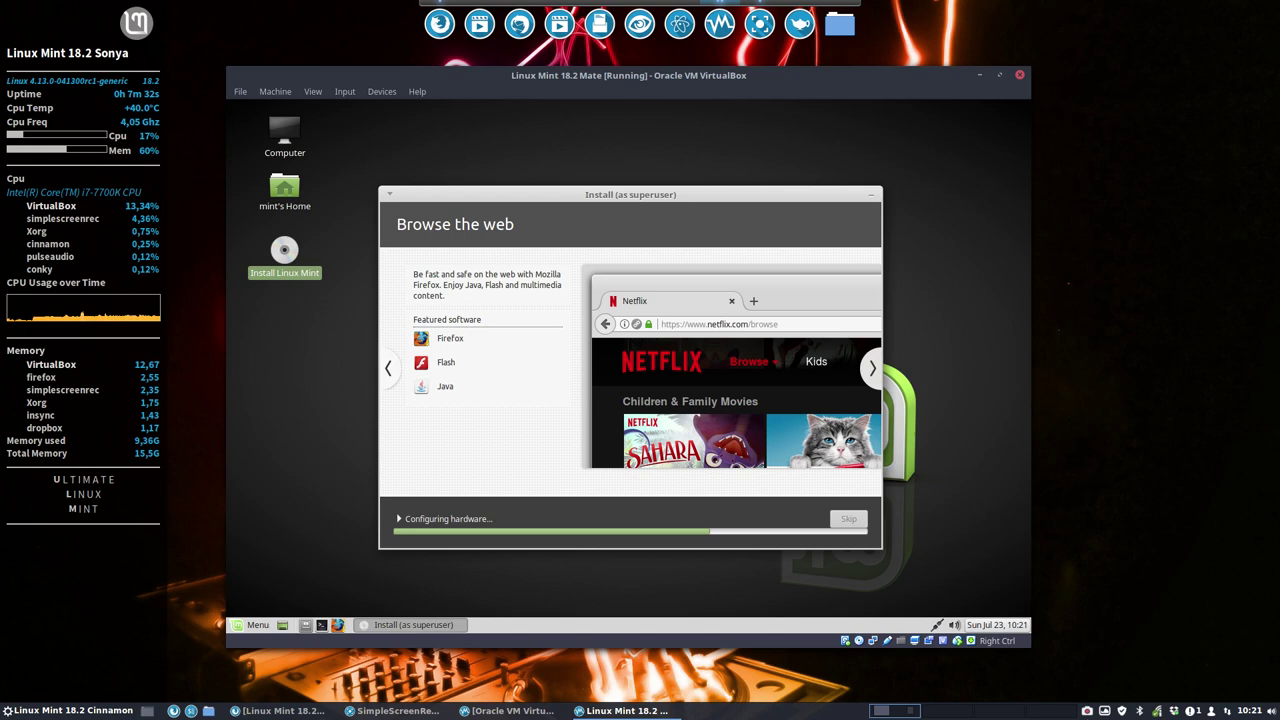
Step: Restart the installed guest, confirm the remove-medium prompt, and maximize the VirtualBox window
right_click(1087, 711)
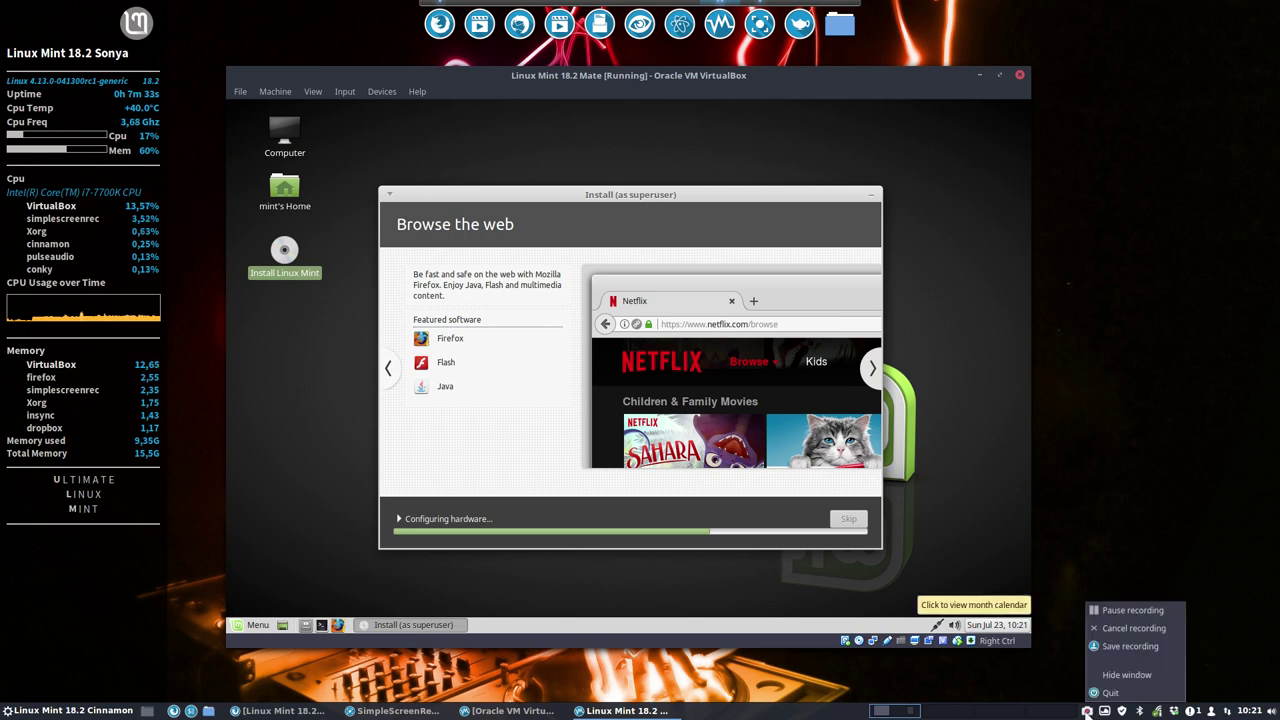
click(1128, 610)
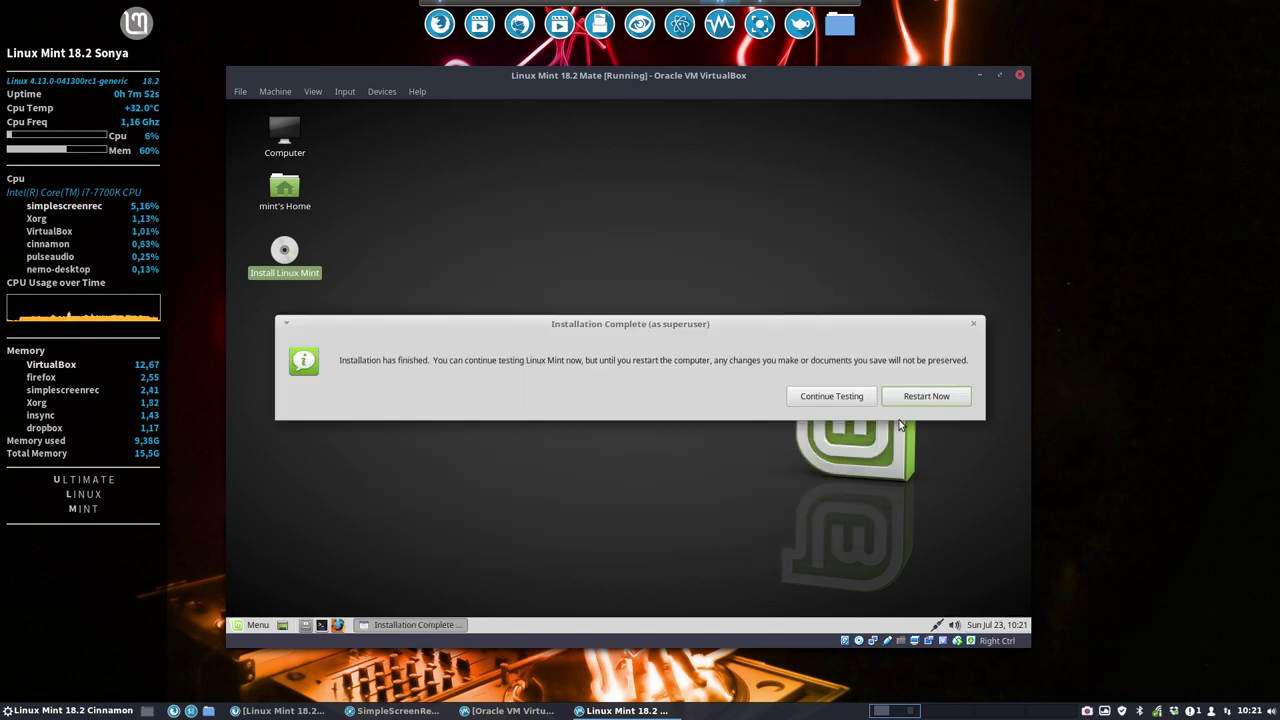
click(928, 399)
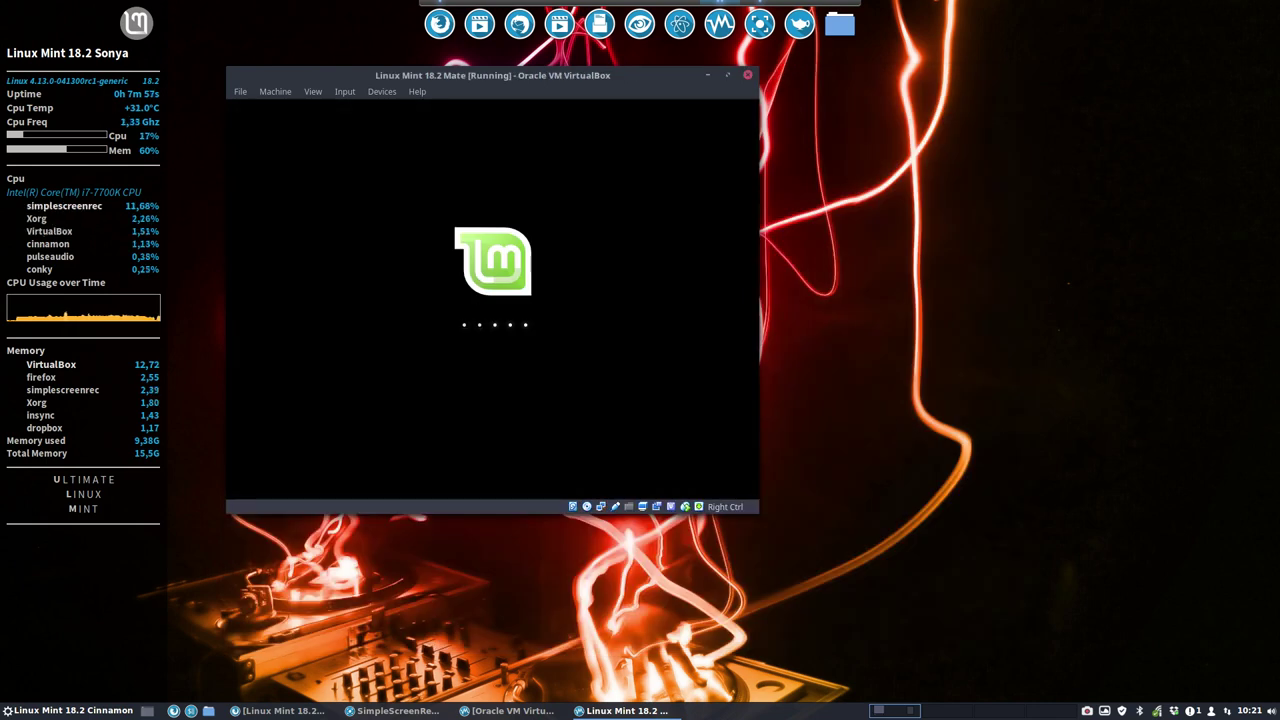
key(Return)
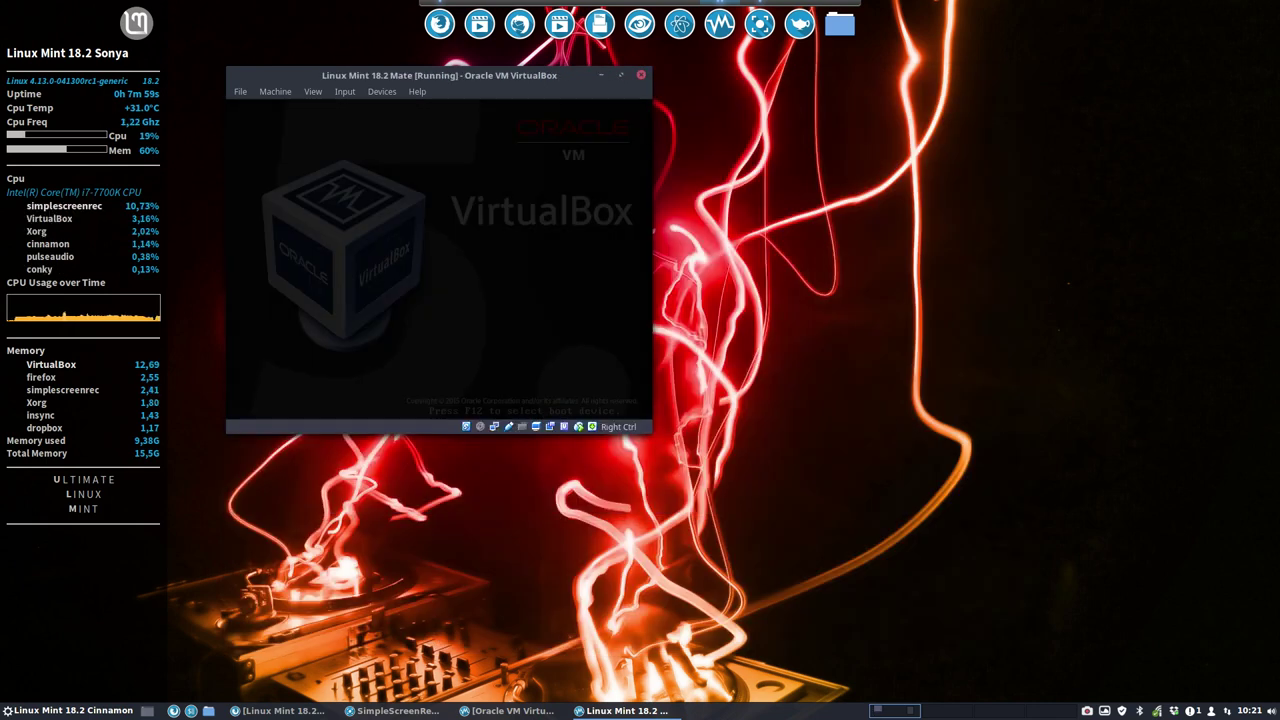
double_click(443, 78)
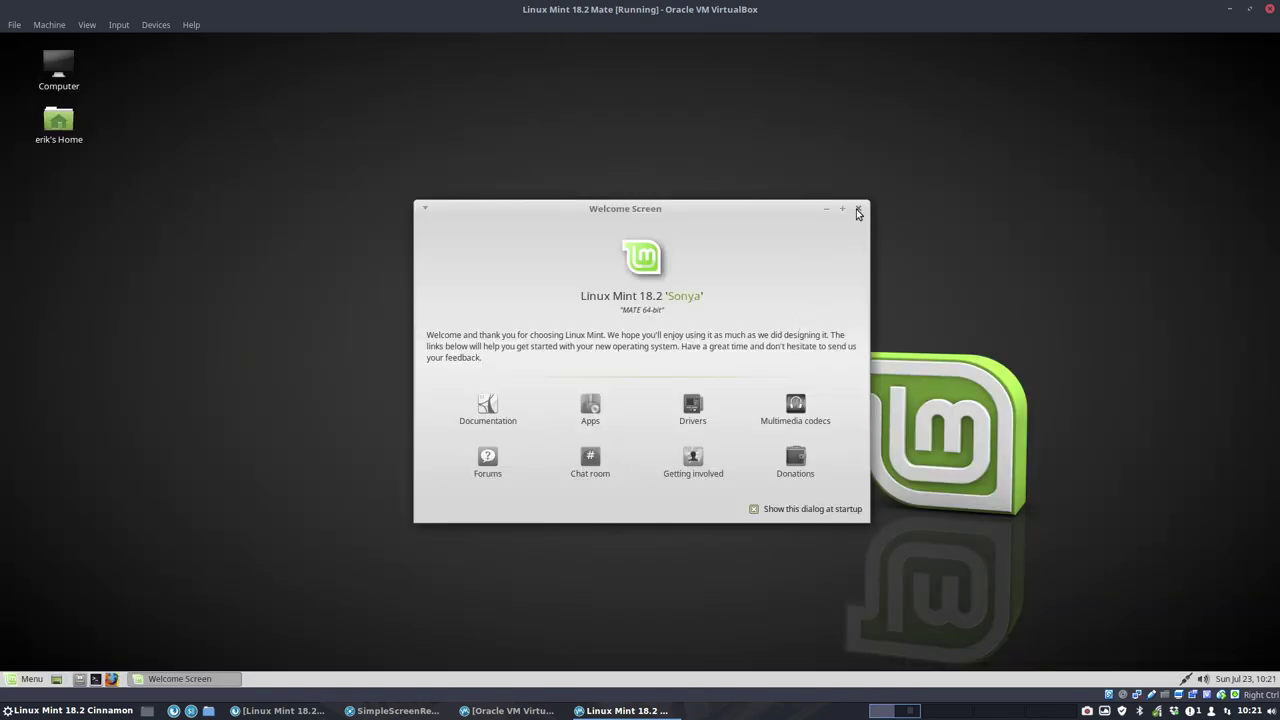
Step: Close the Welcome Screen, launch Firefox, and search the web for 'sardi icons'
click(857, 210)
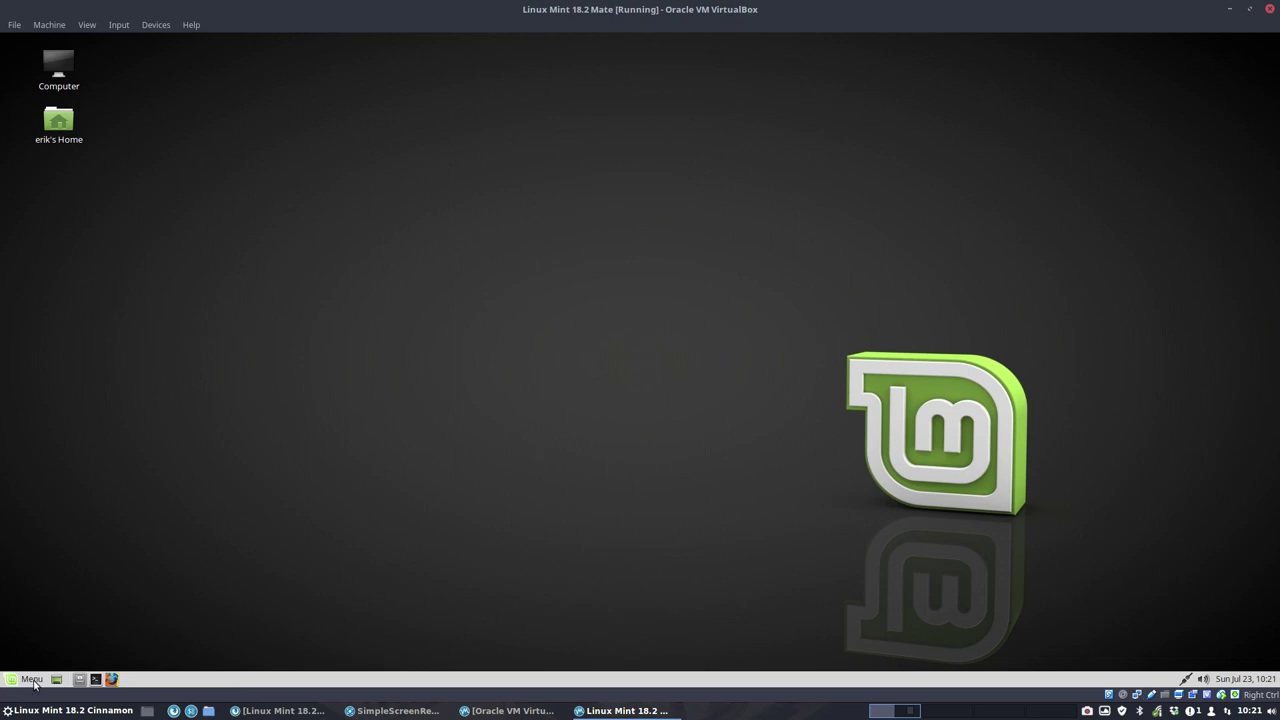
click(111, 679)
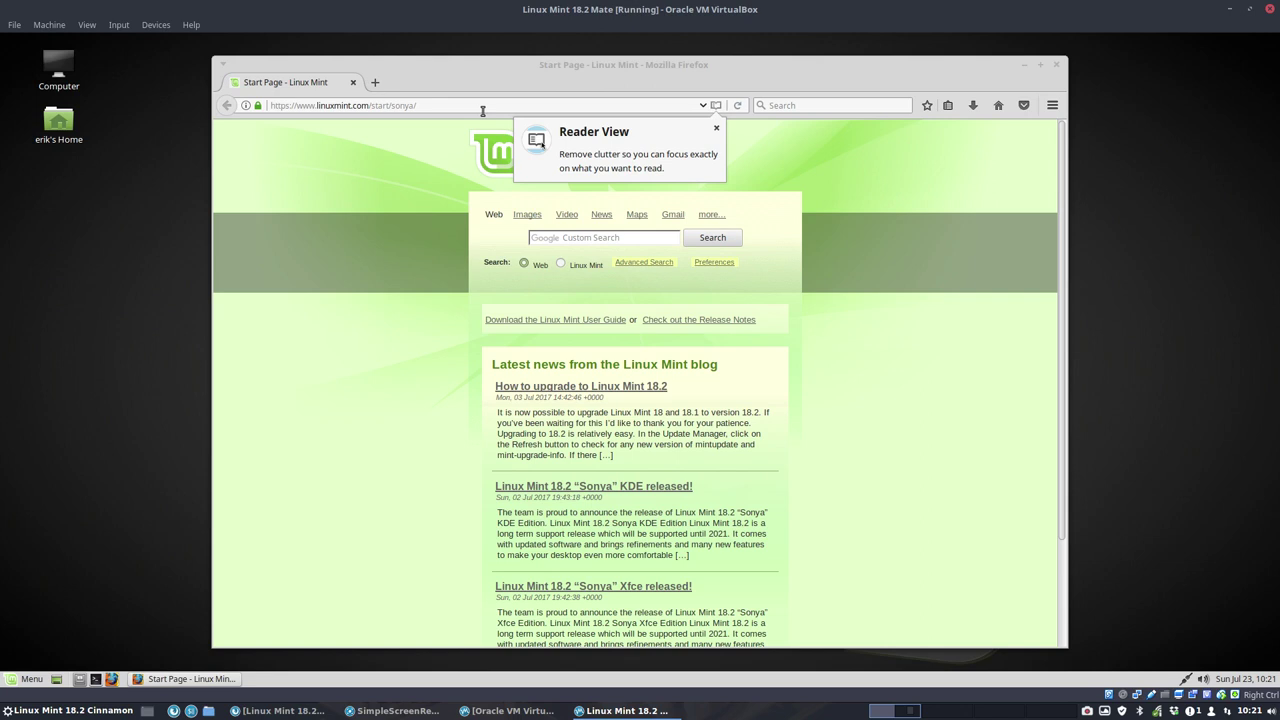
click(482, 106)
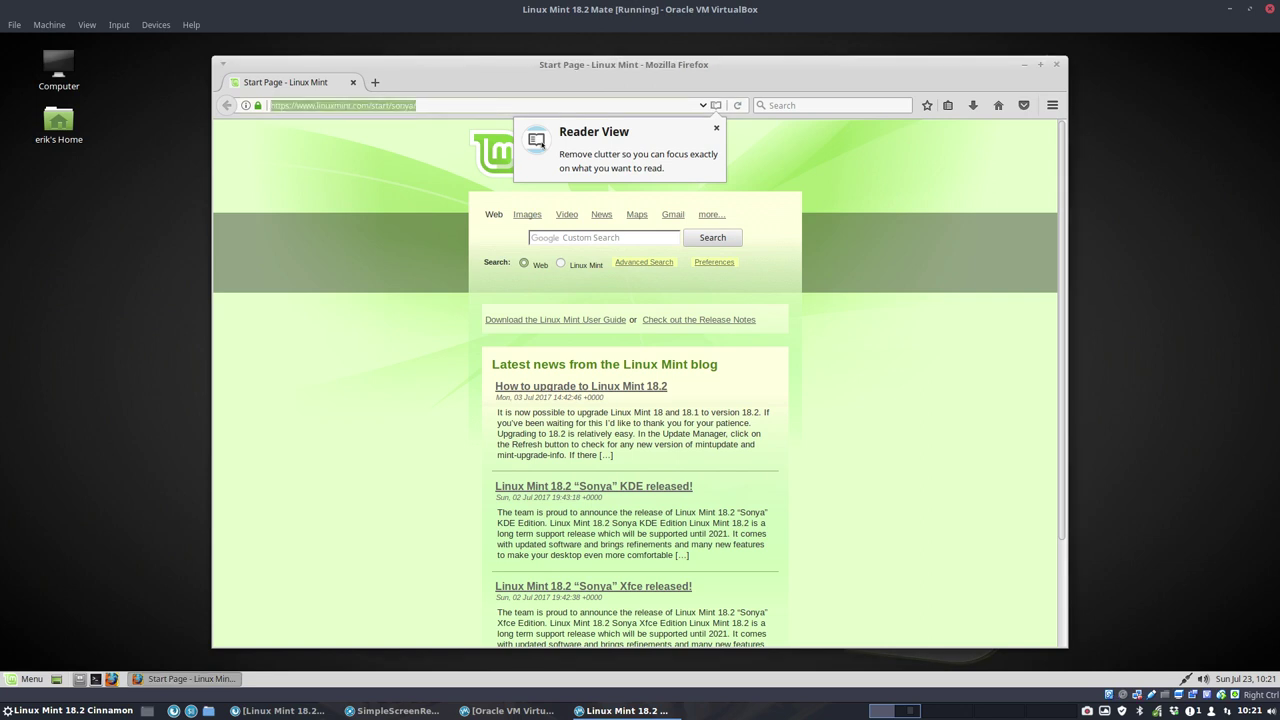
text(sardi ic)
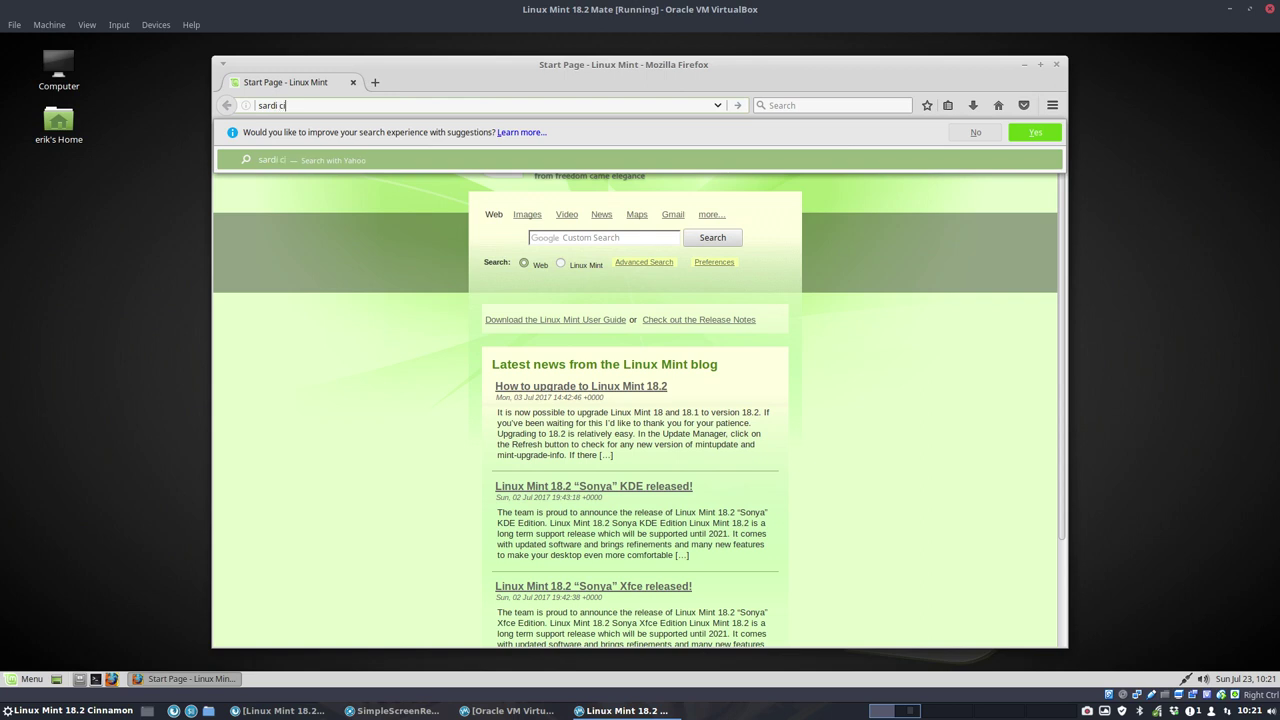
text(ons)
key(Return)
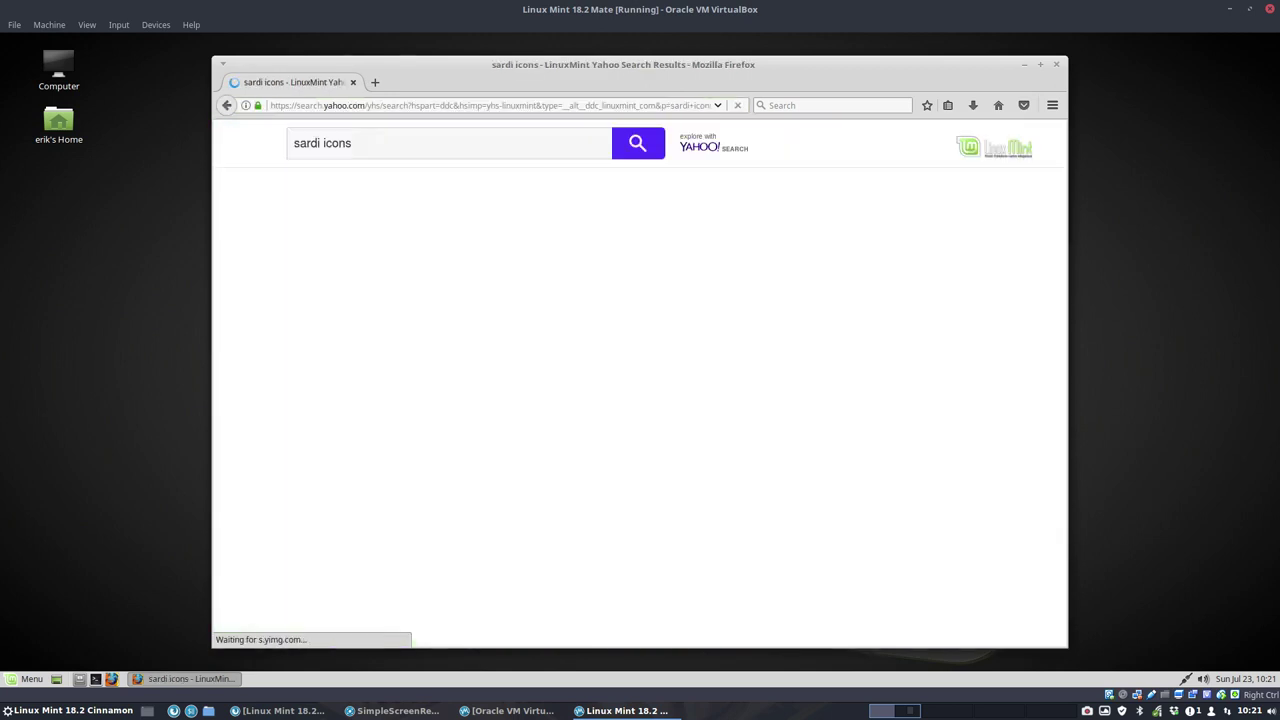
Step: Open the Sardi page on SourceForge and start its download
scroll(280, 440, down, 4)
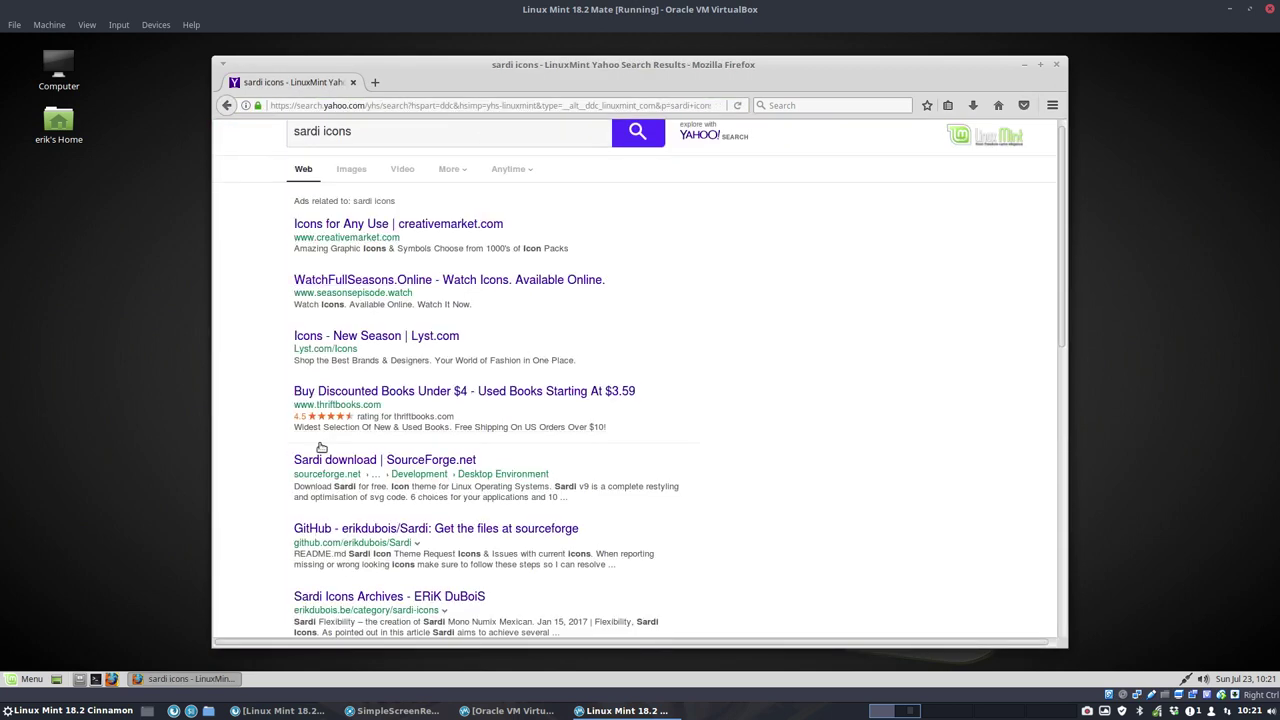
click(412, 284)
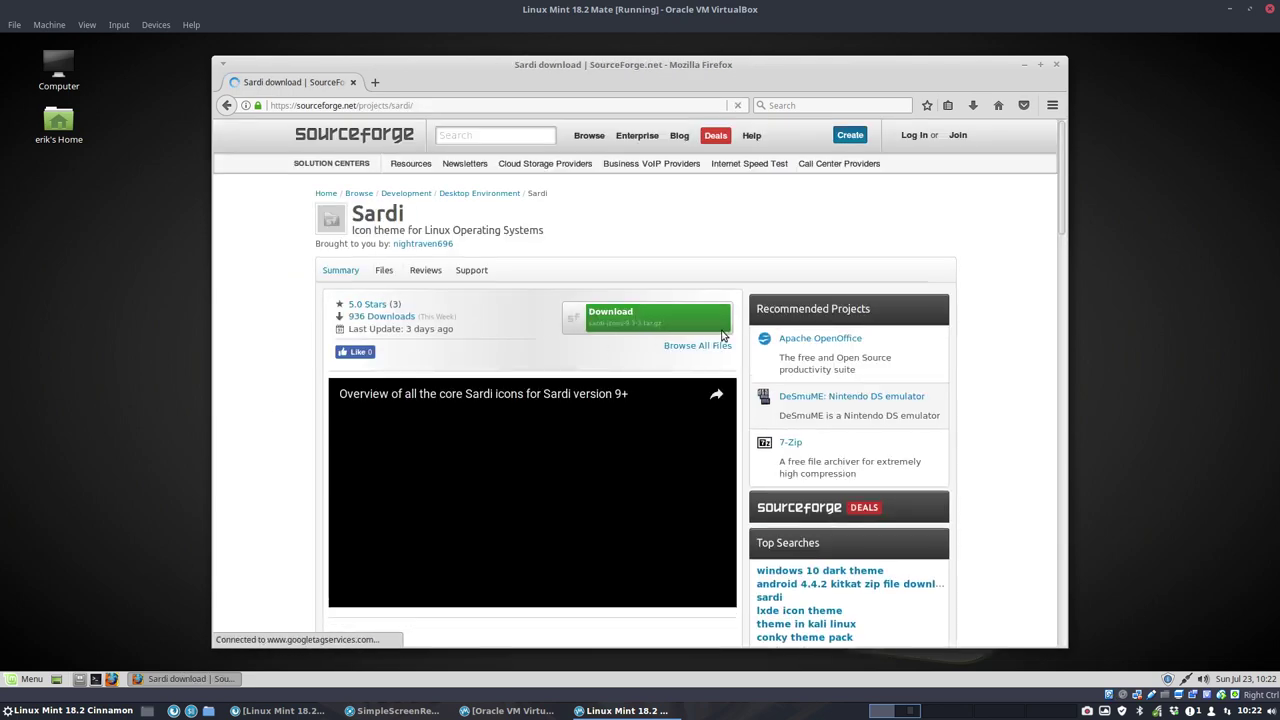
click(659, 319)
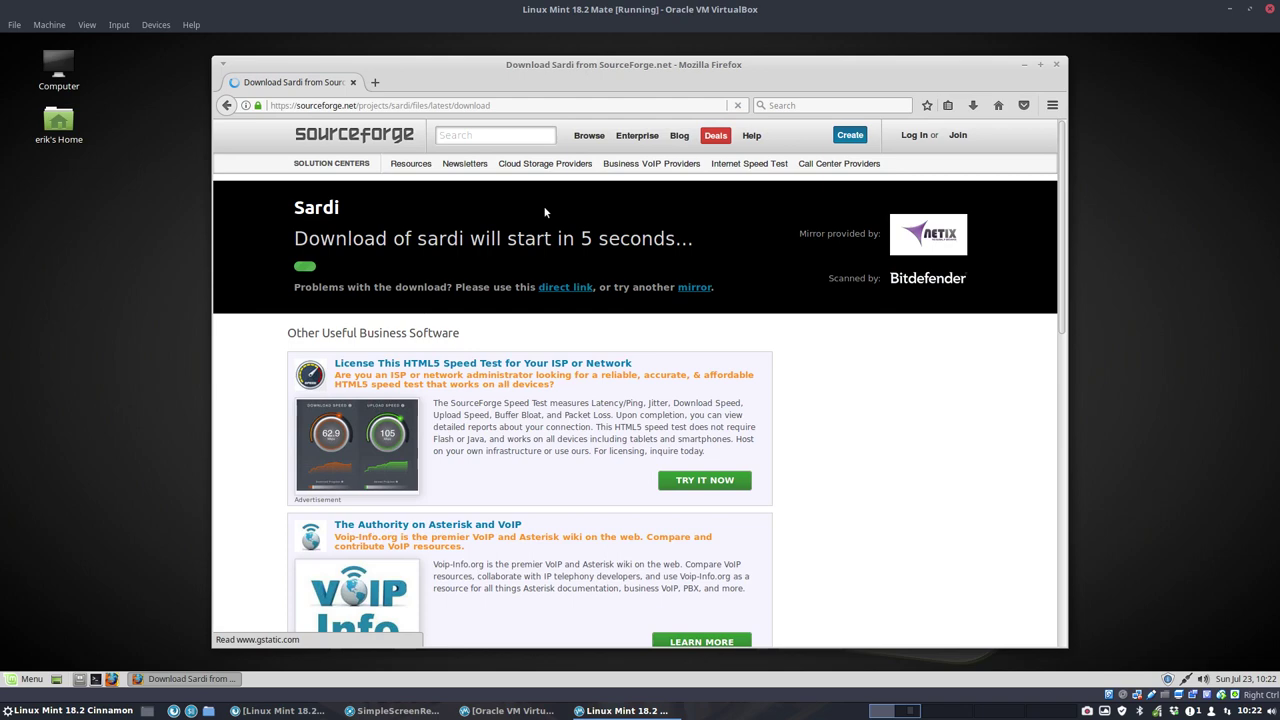
Step: Search 'github surfn' in a new tab and save the sardi-icons archive to disk
click(375, 82)
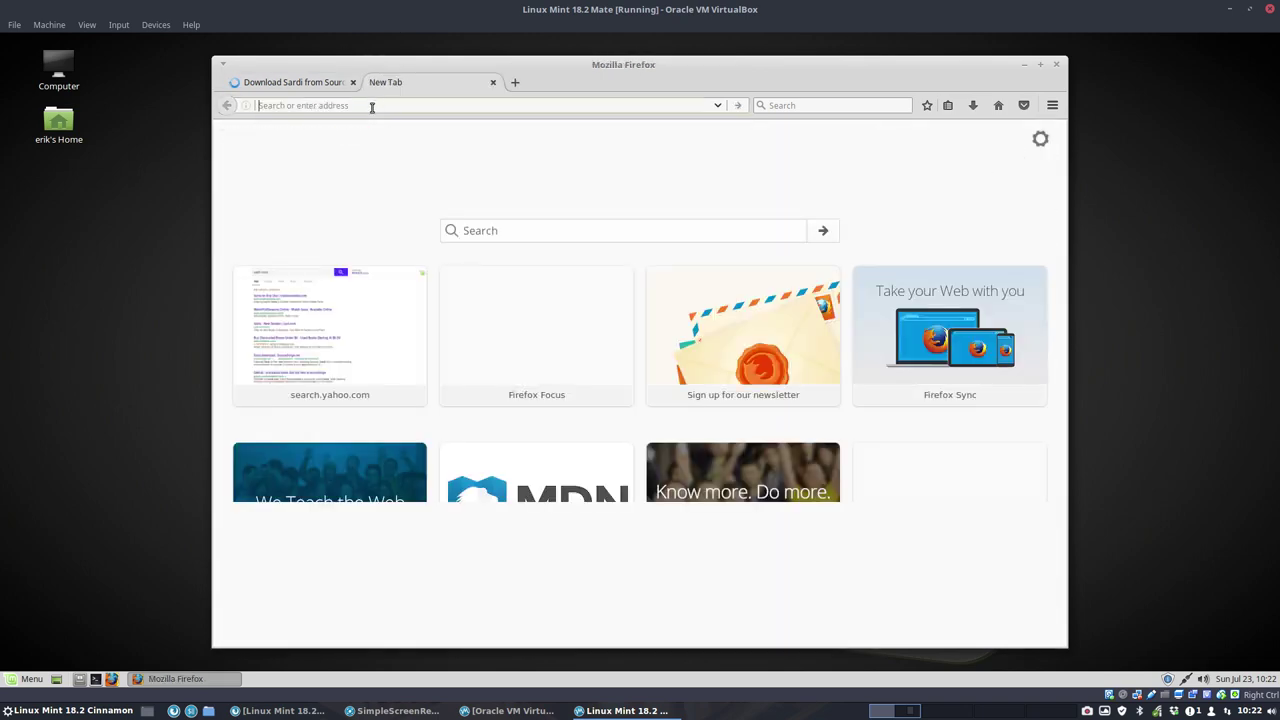
text(githu)
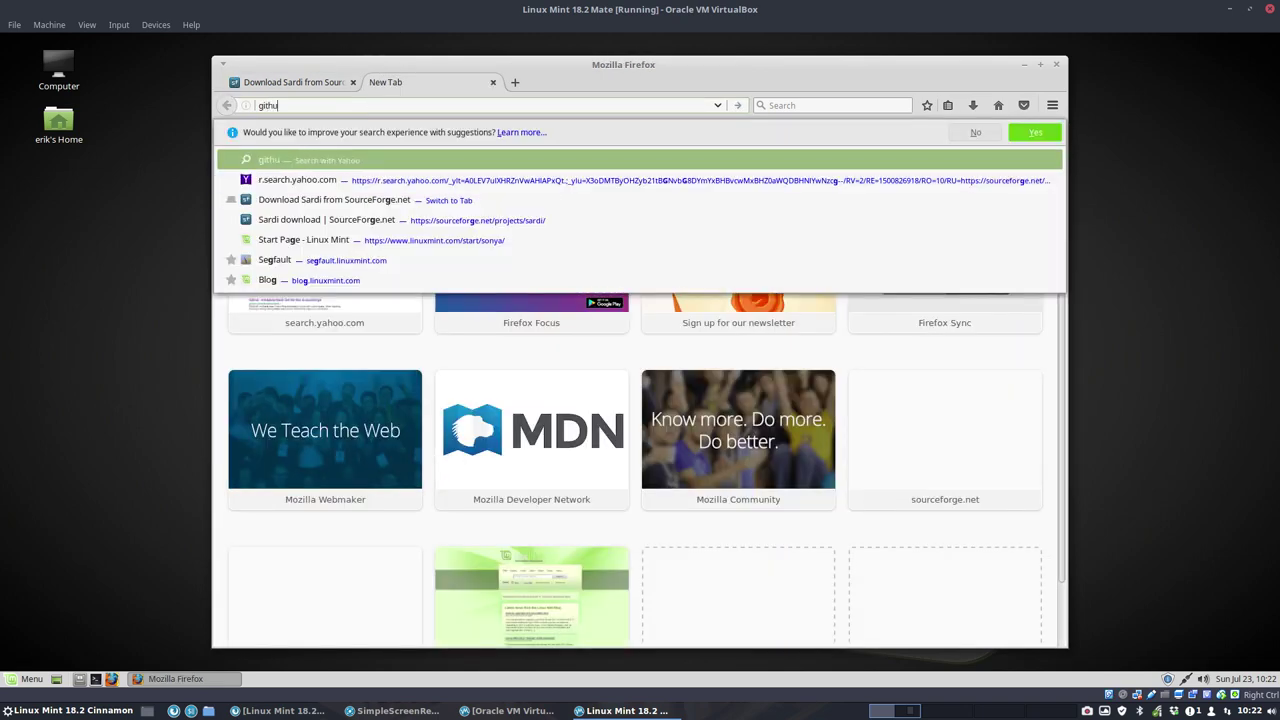
text(b surfn)
key(Return)
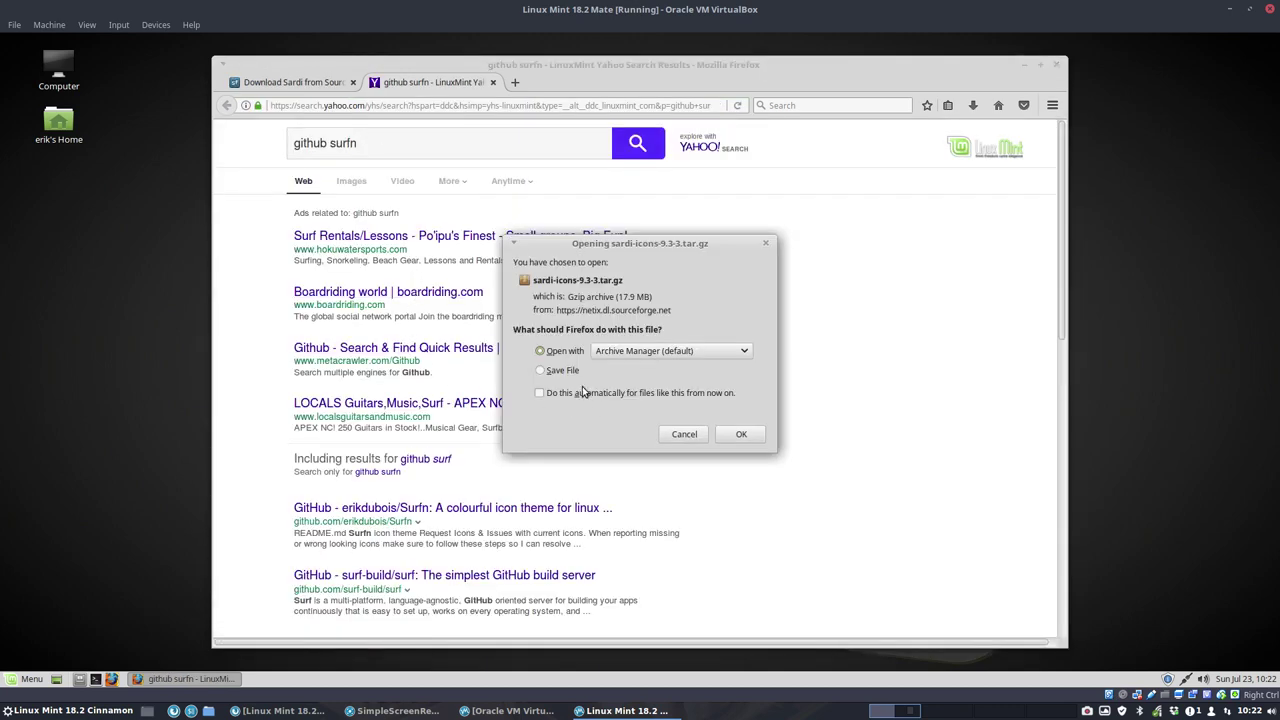
click(565, 398)
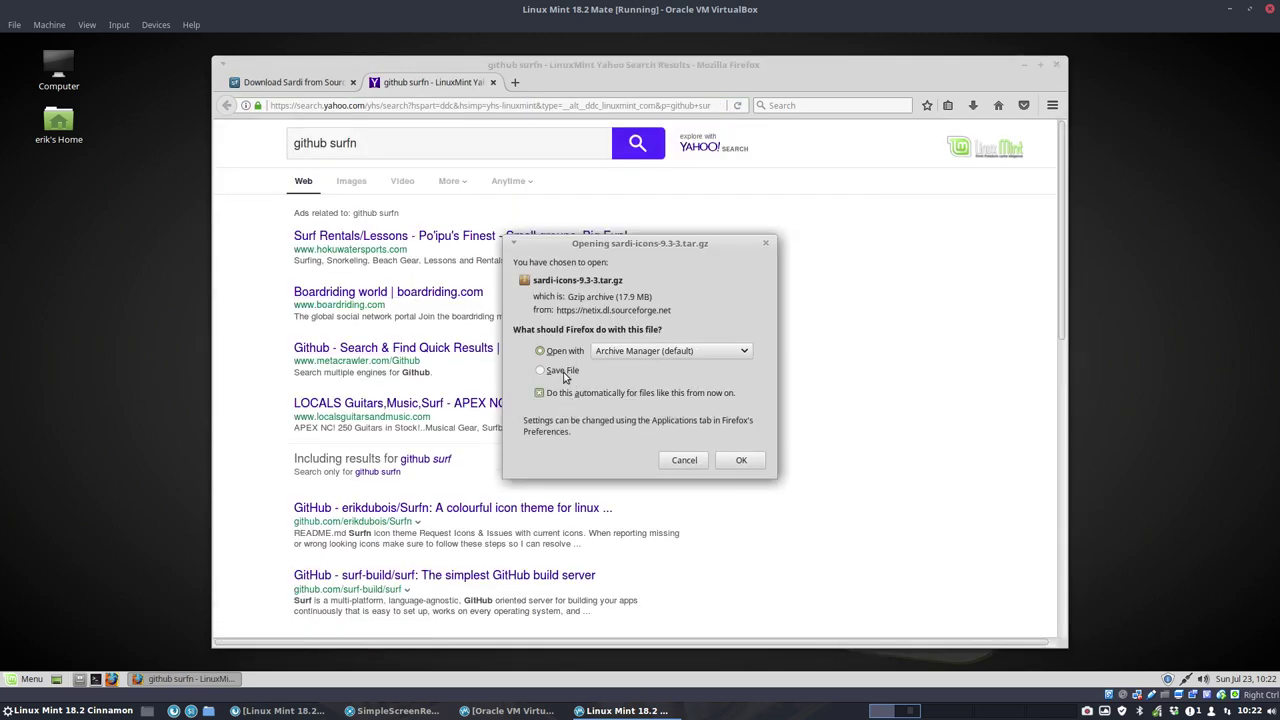
click(735, 462)
scroll(411, 520, down, 1)
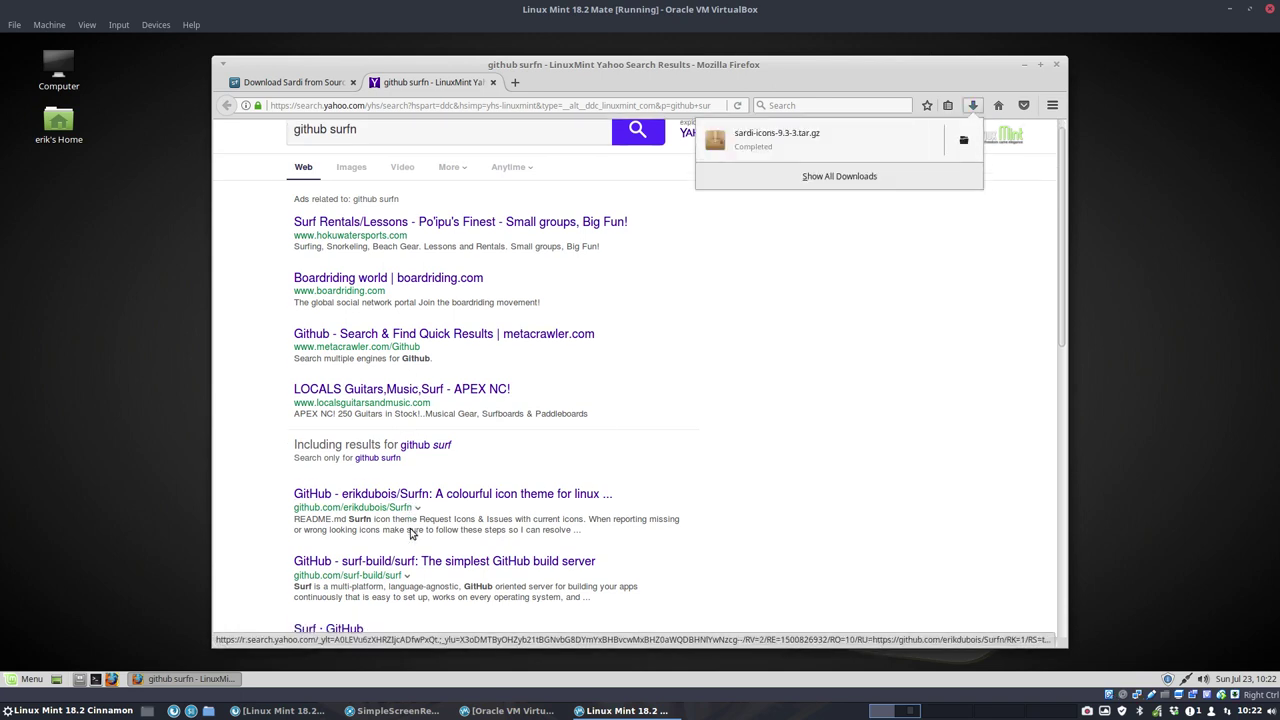
click(540, 493)
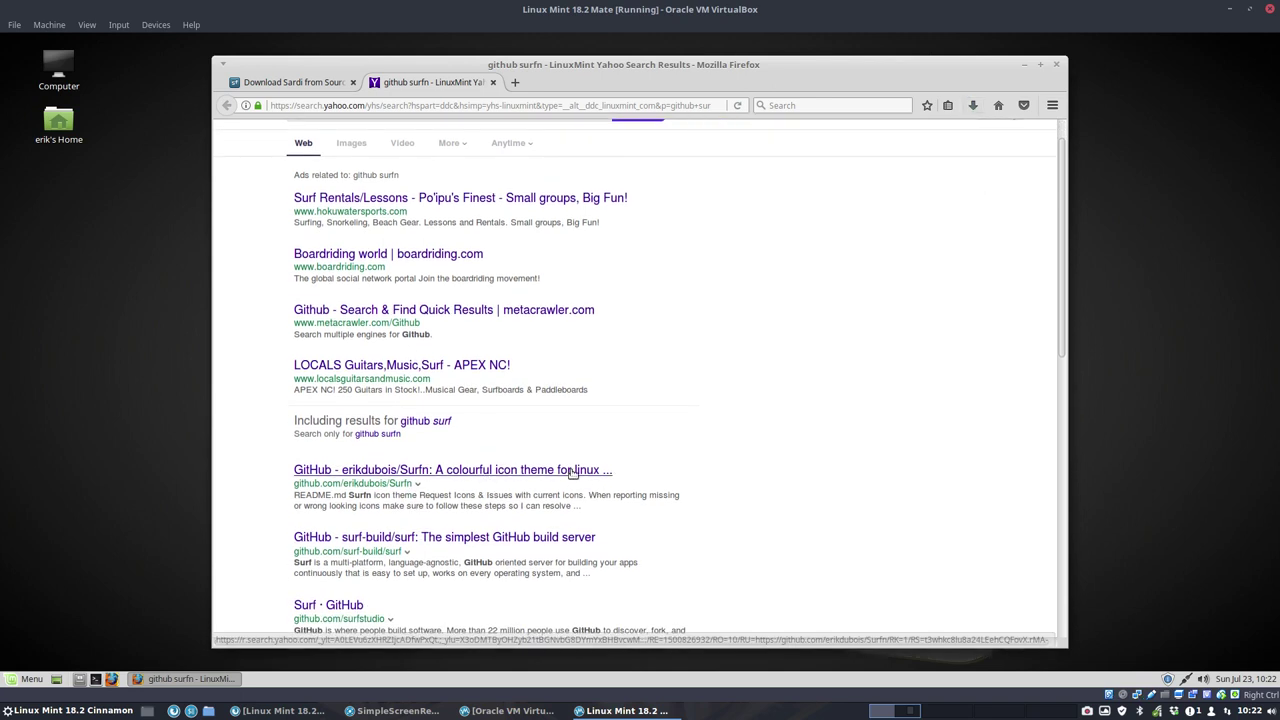
Step: Download the Surfn GitHub repository as Surfn-master.zip, auto-saving, and show it in Downloads
click(598, 470)
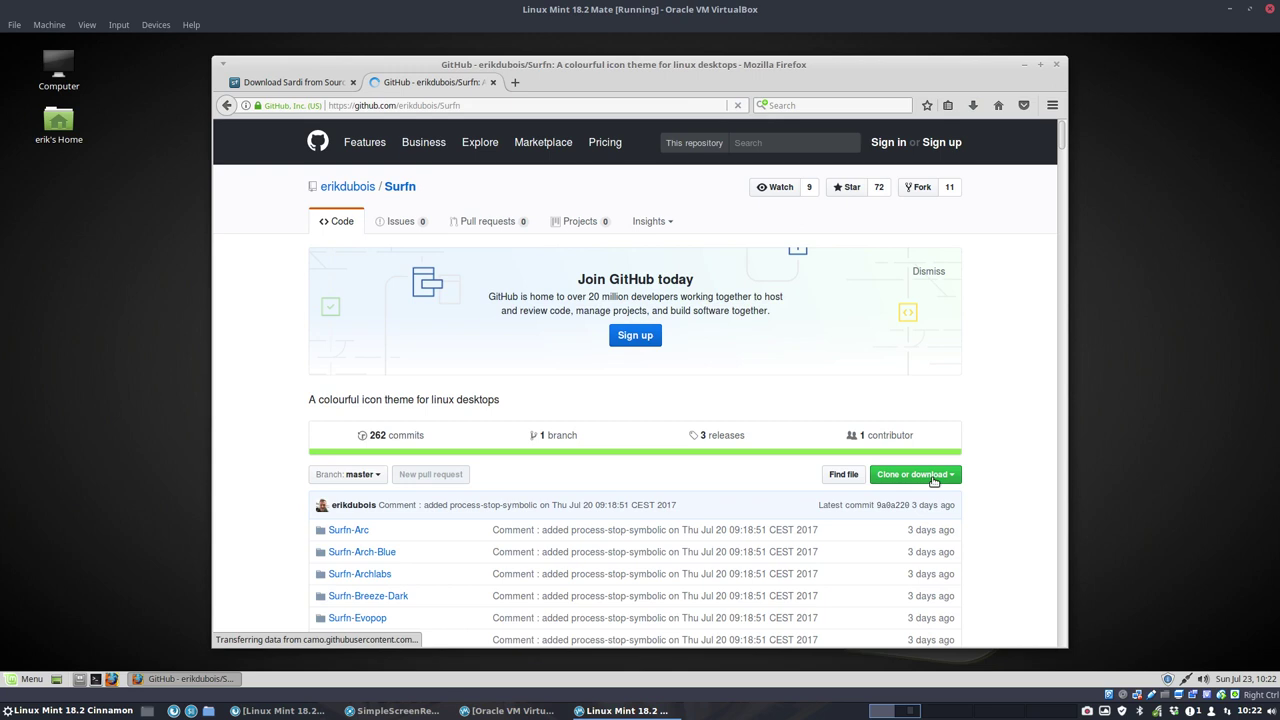
click(914, 474)
click(870, 578)
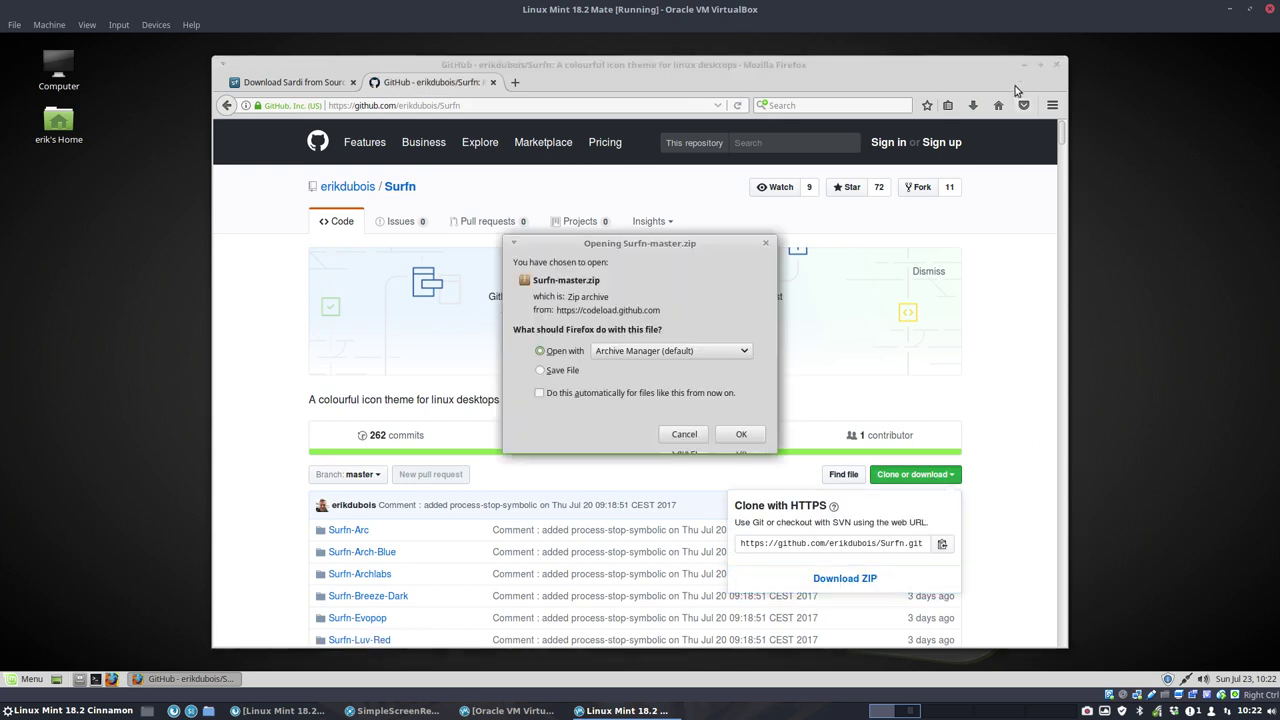
click(575, 371)
click(571, 392)
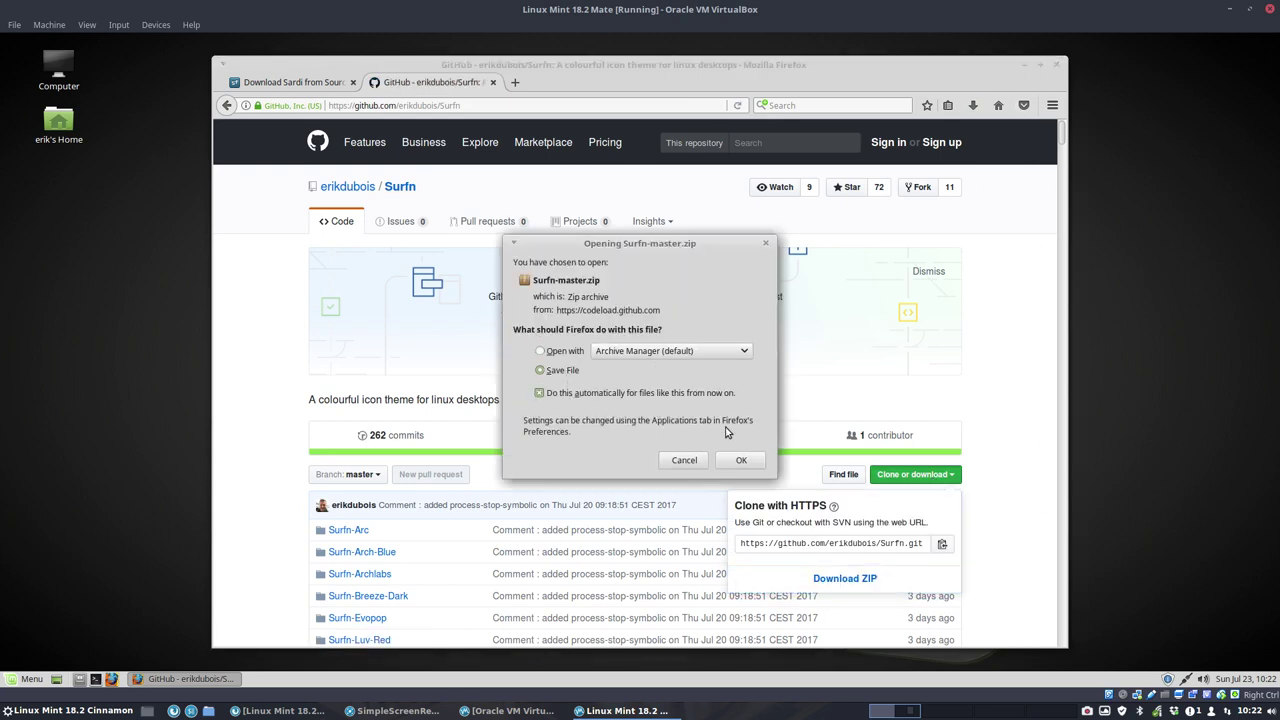
click(741, 462)
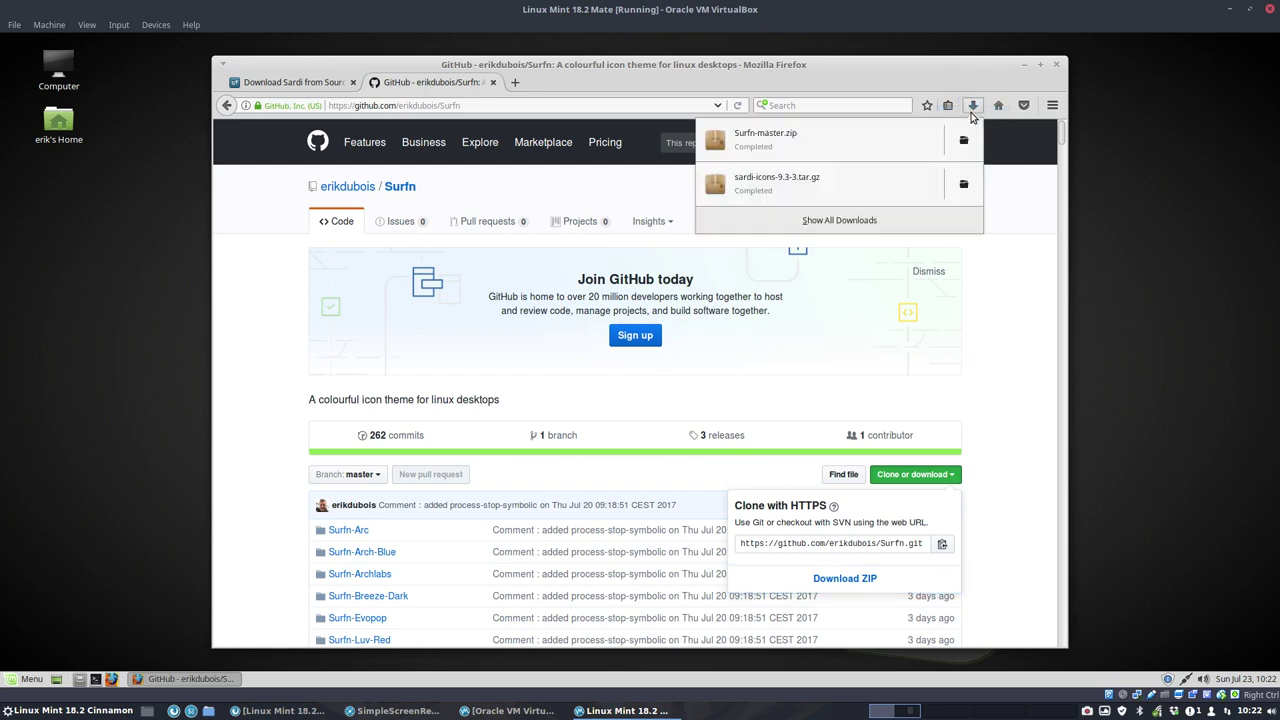
click(960, 142)
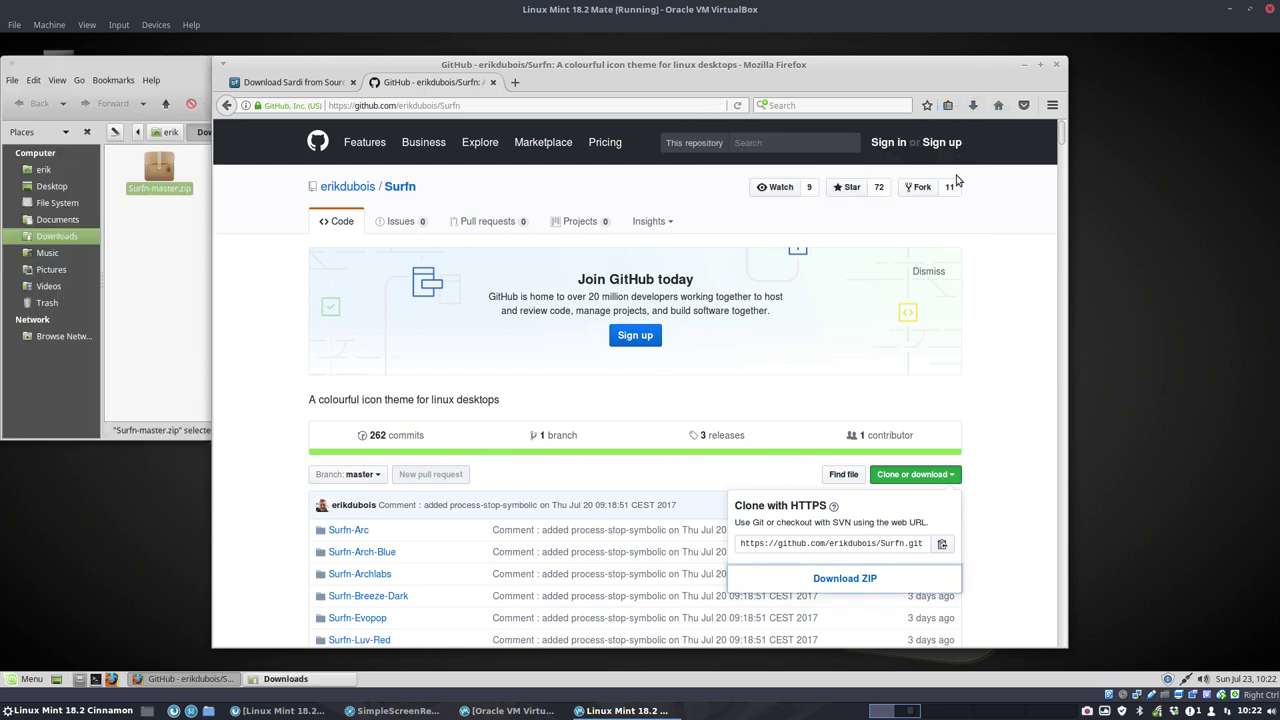
Step: Extract sardi-icons-9.3-3.tar.gz and Surfn-master.zip in place in Downloads, then move the Downloads window aside
click(1024, 64)
click(262, 166)
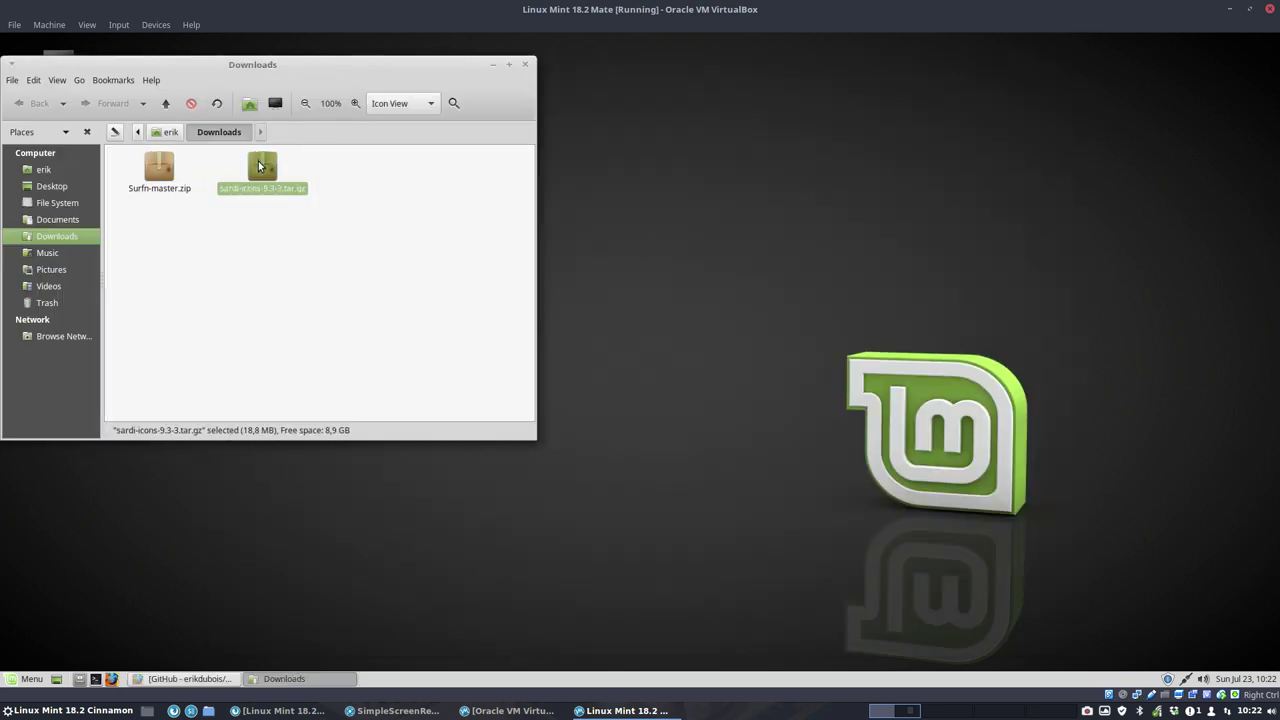
right_click(262, 166)
click(358, 385)
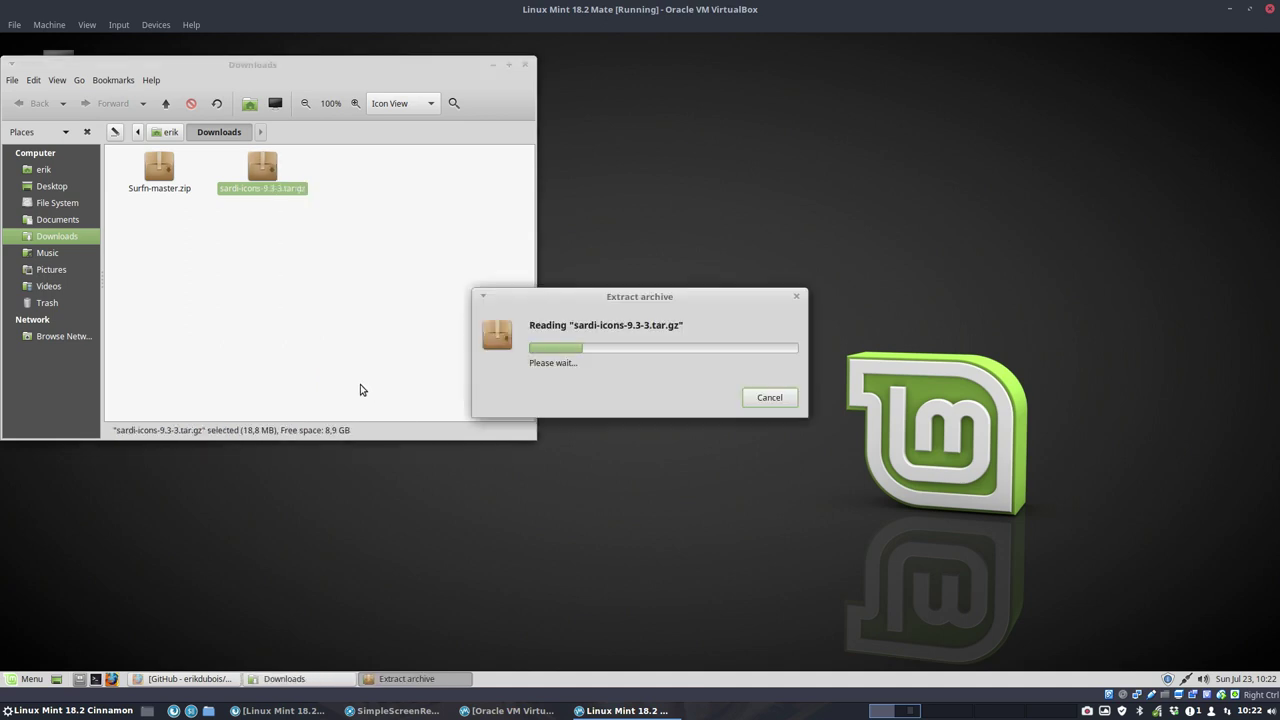
right_click(169, 179)
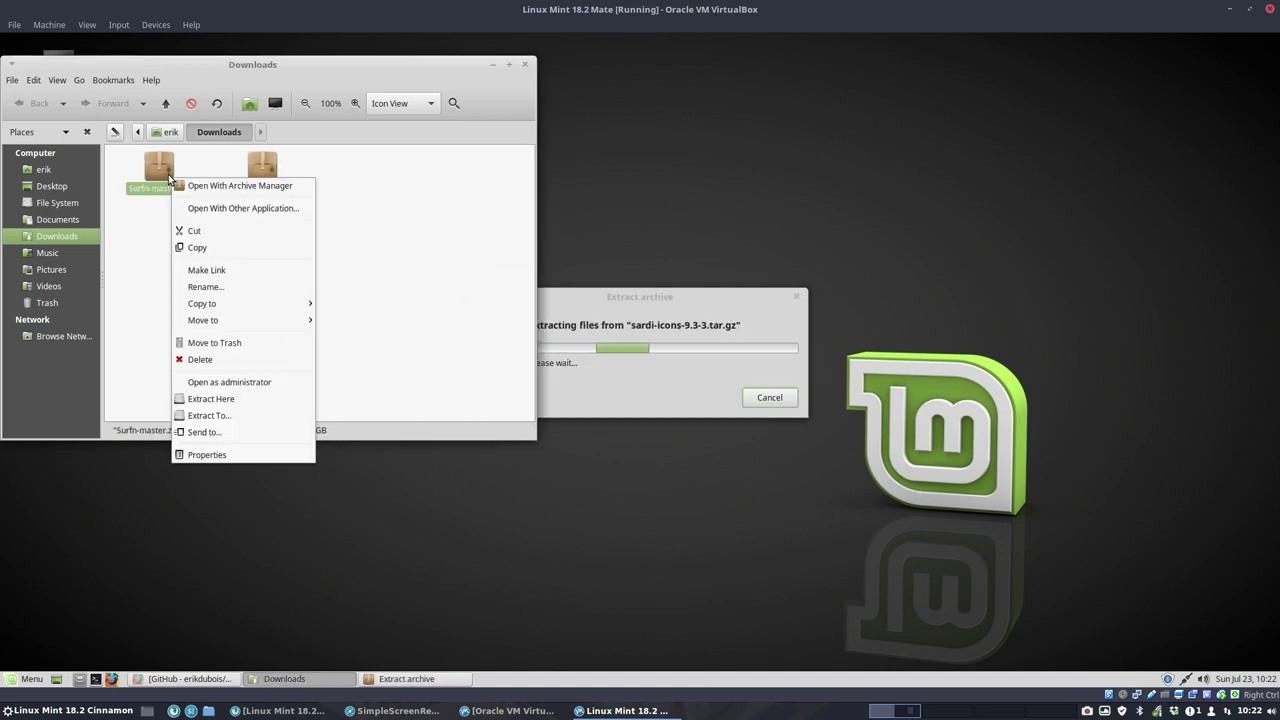
click(250, 400)
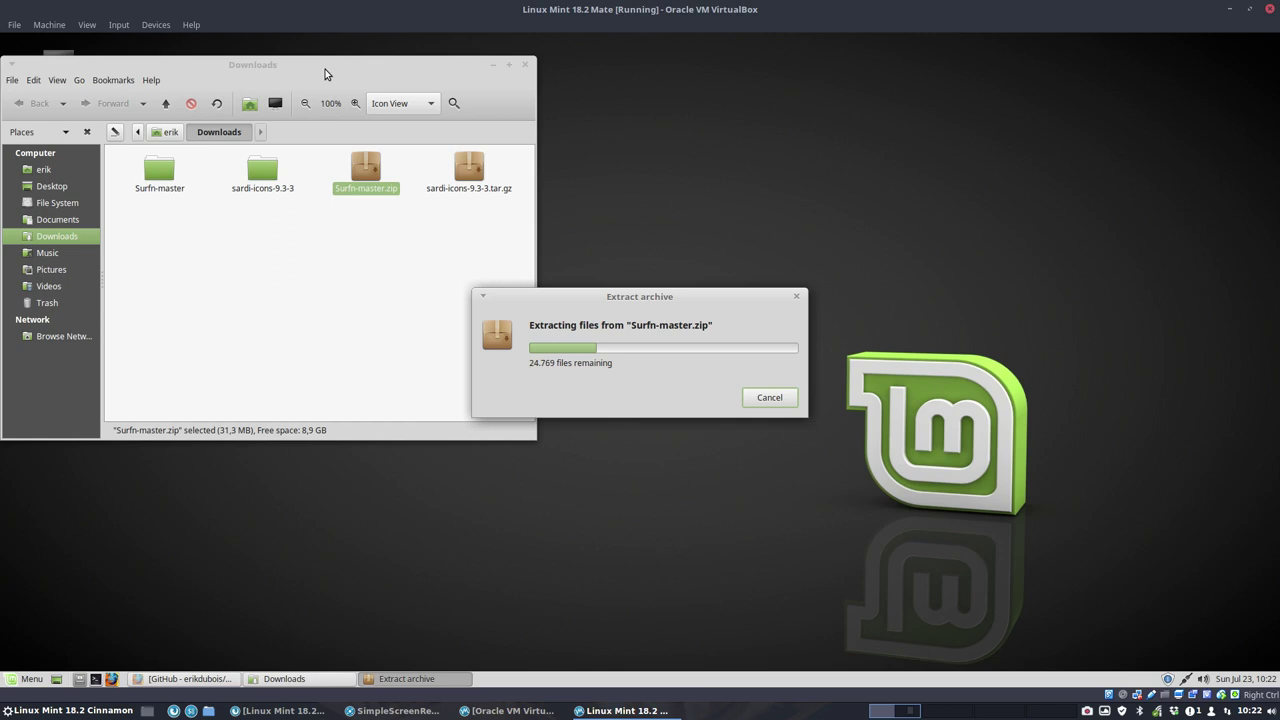
drag(325, 69, 933, 111)
Step: In the home folder, show hidden files and create a new folder named '.icons'
double_click(58, 122)
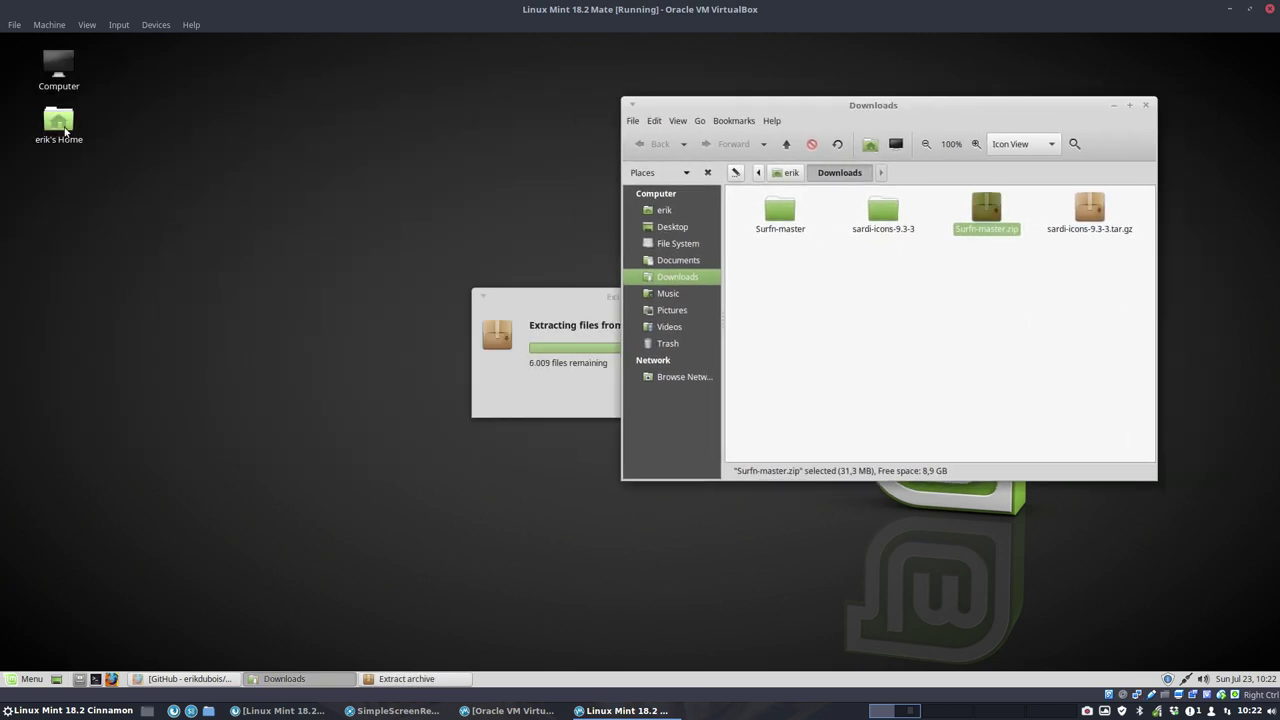
drag(561, 173, 267, 199)
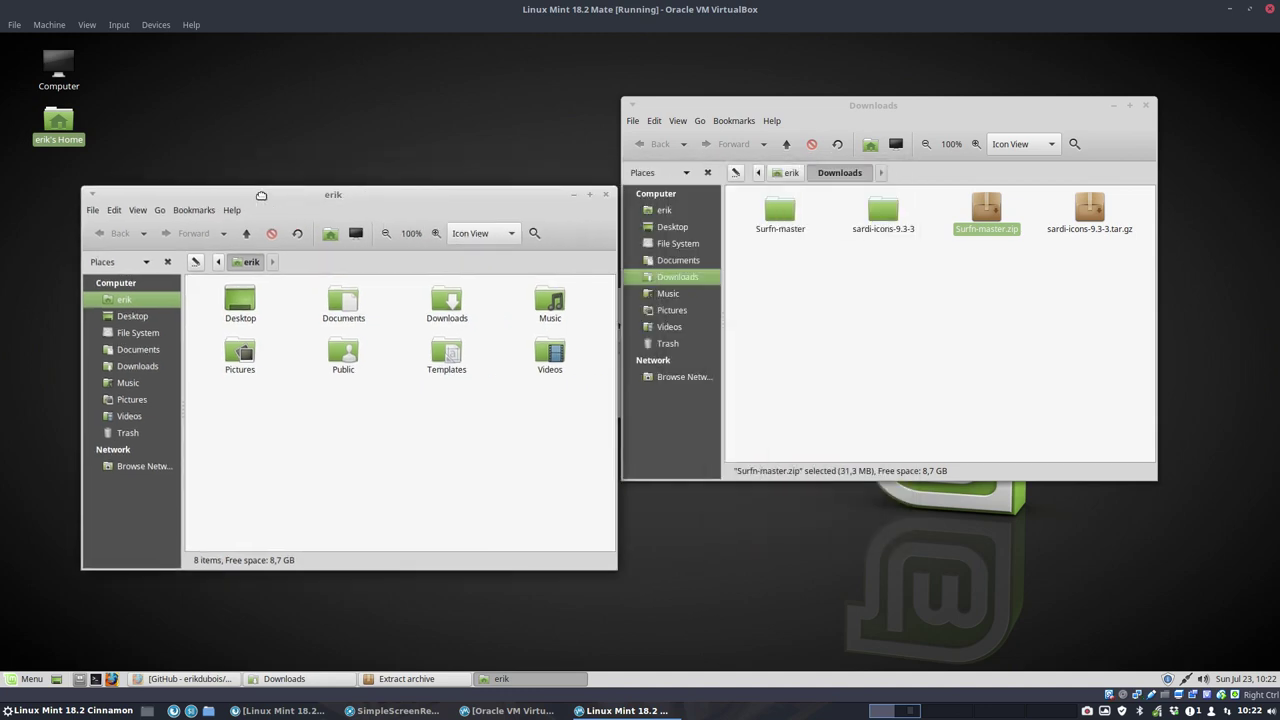
key(ctrl+h)
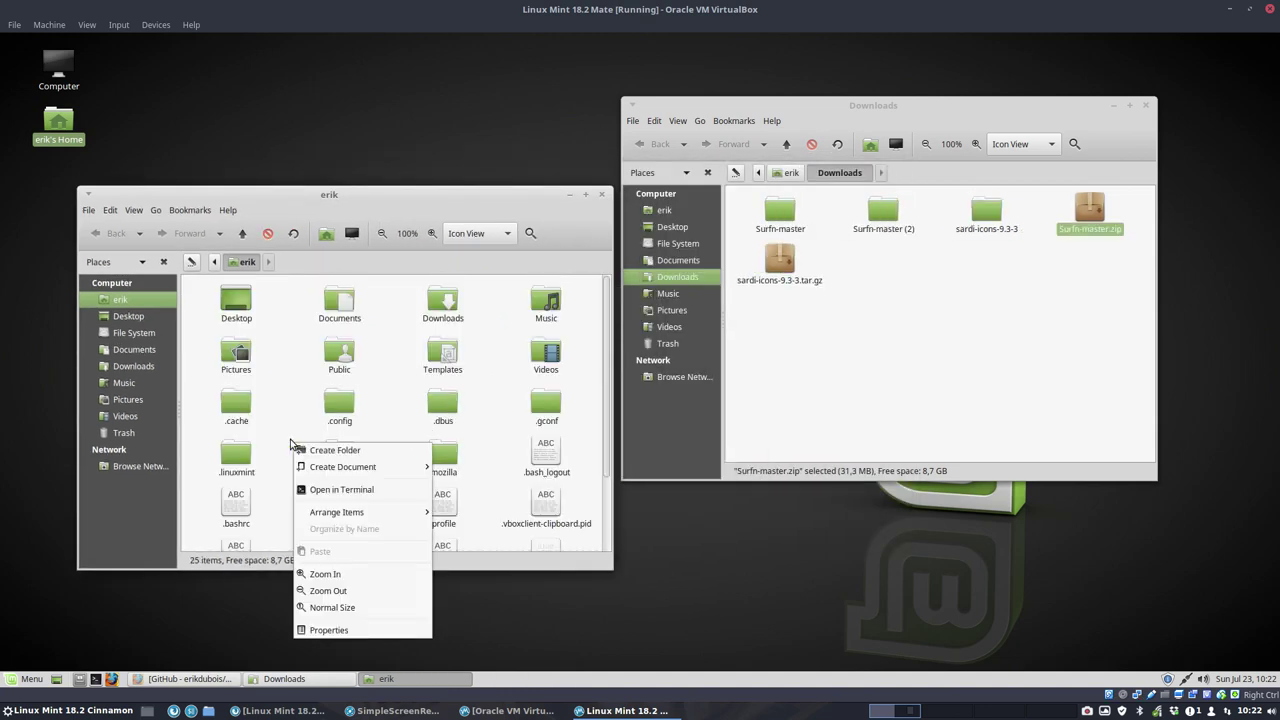
right_click(292, 442)
click(348, 452)
key(BackSpace)
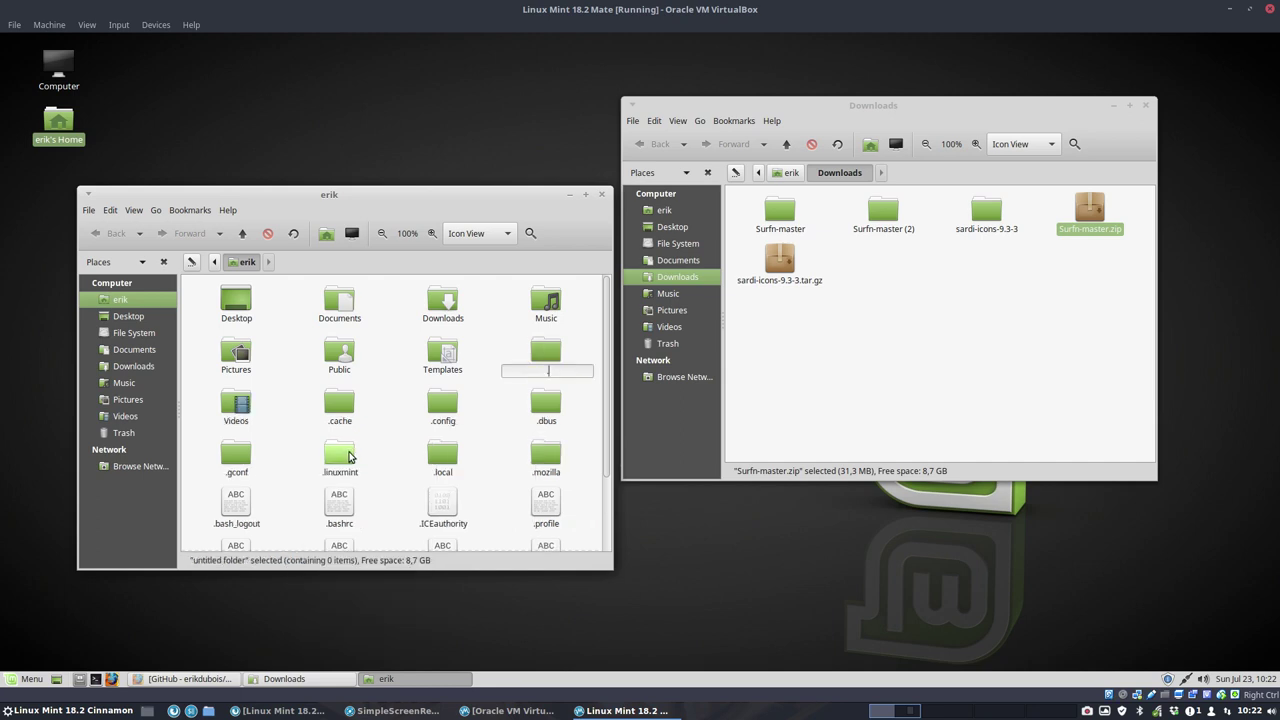
text(.icons)
key(Return)
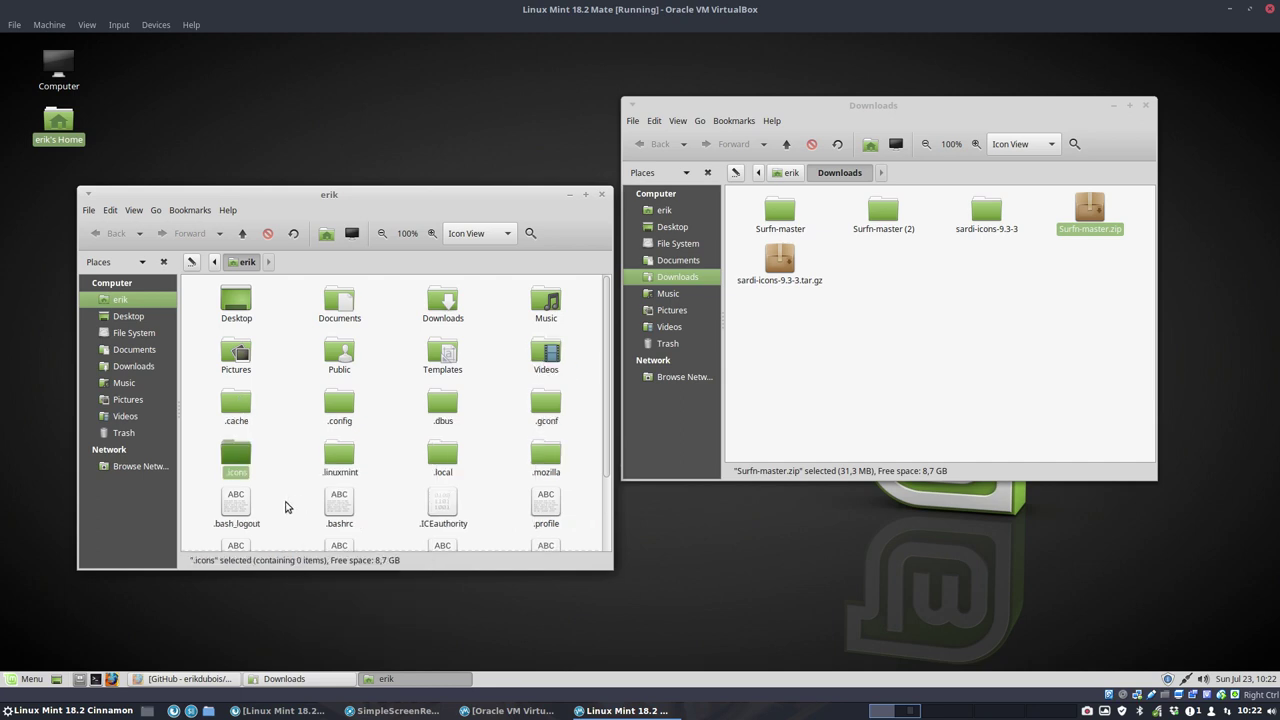
Step: Open .icons and Surfn-master, then delete the setup scripts and README.md from Surfn-master
double_click(249, 461)
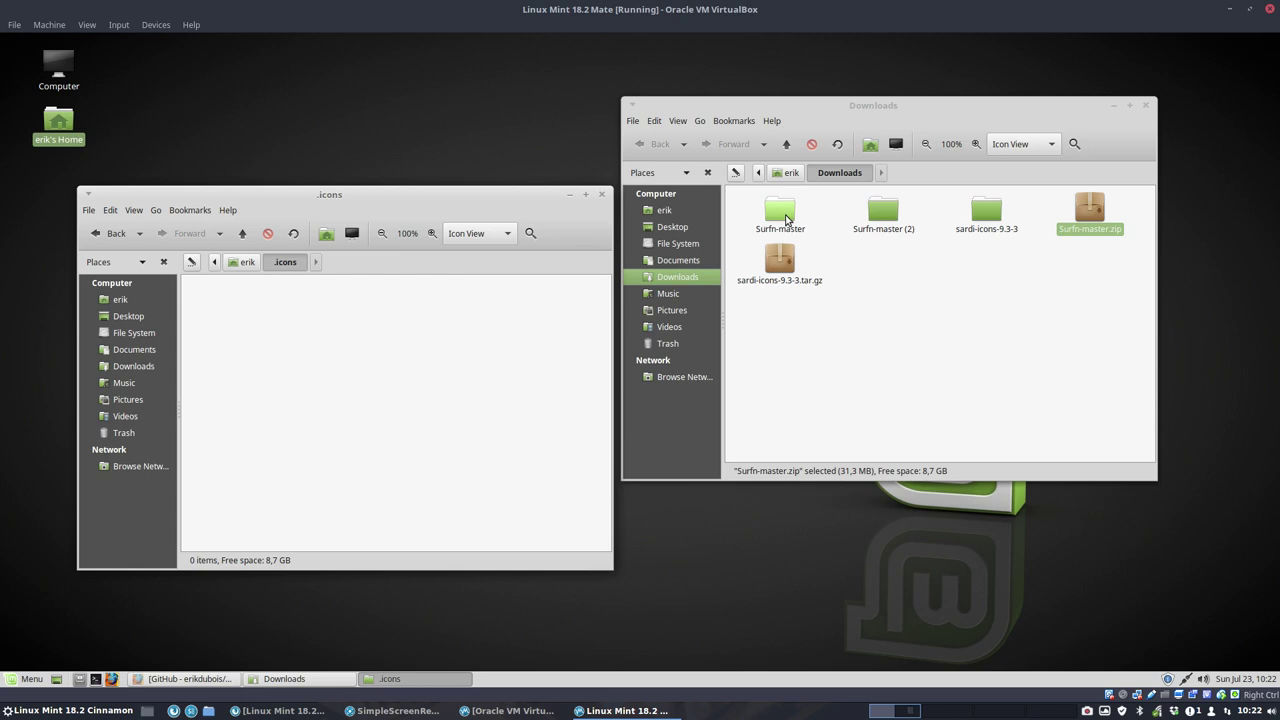
double_click(786, 213)
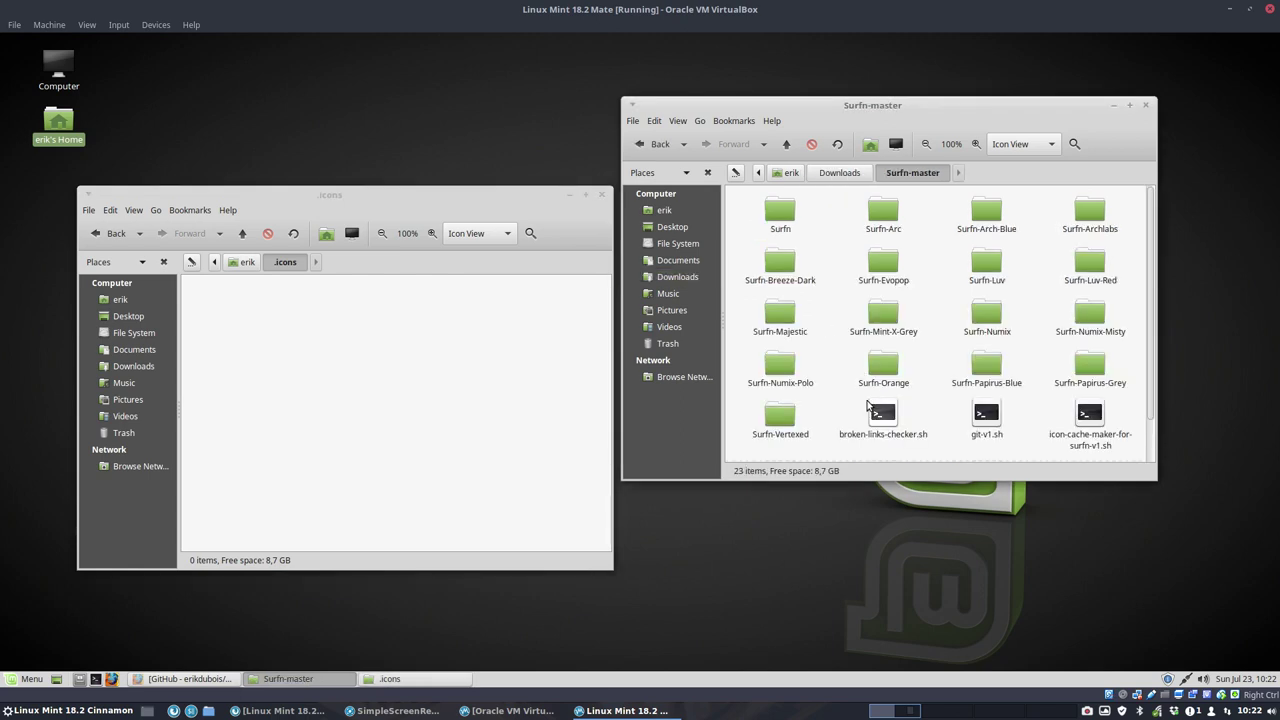
drag(840, 397, 1148, 452)
key(Delete)
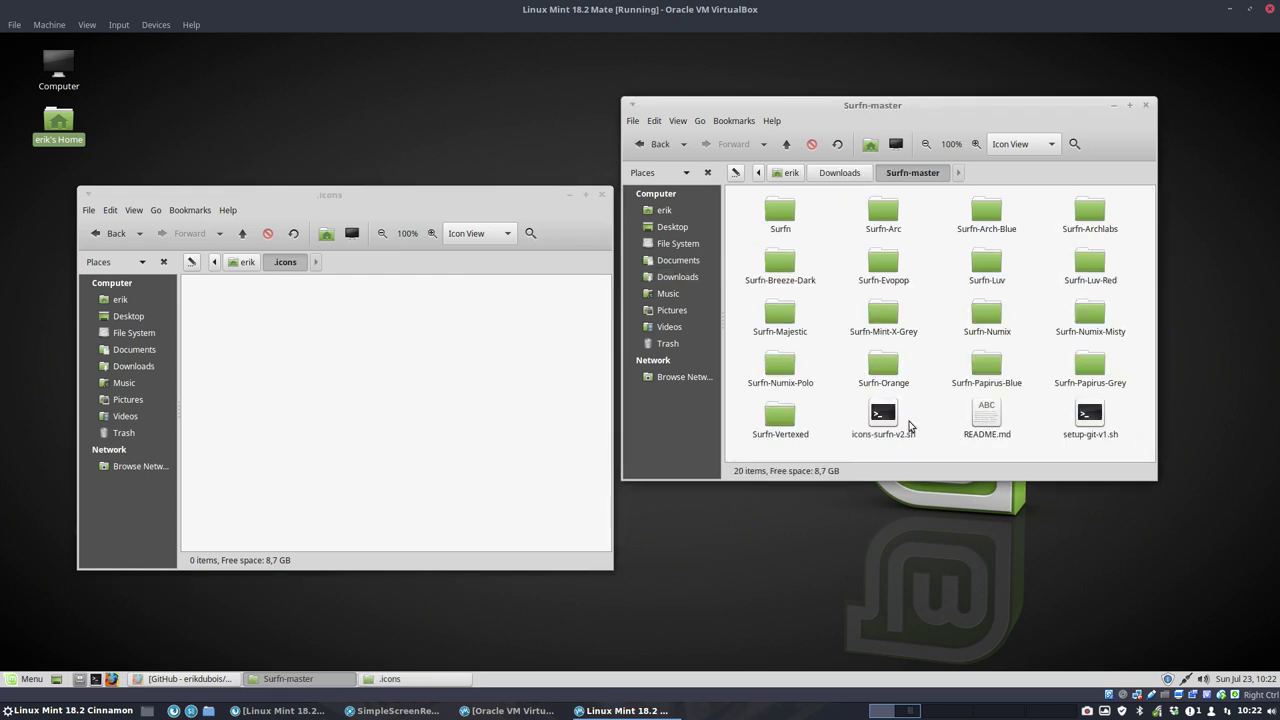
drag(826, 405, 1145, 440)
key(Delete)
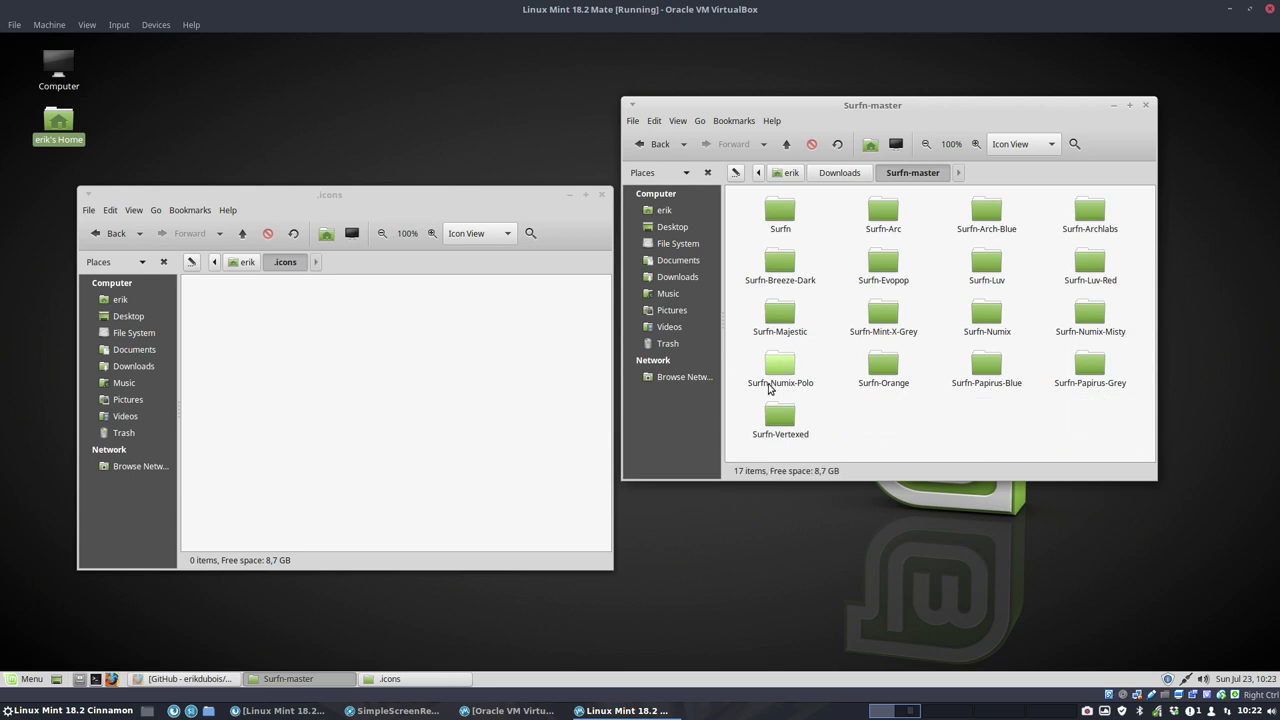
Step: Move all 17 Surfn and 20 Sardi theme folders into .icons and close both folder windows
key(ctrl+a)
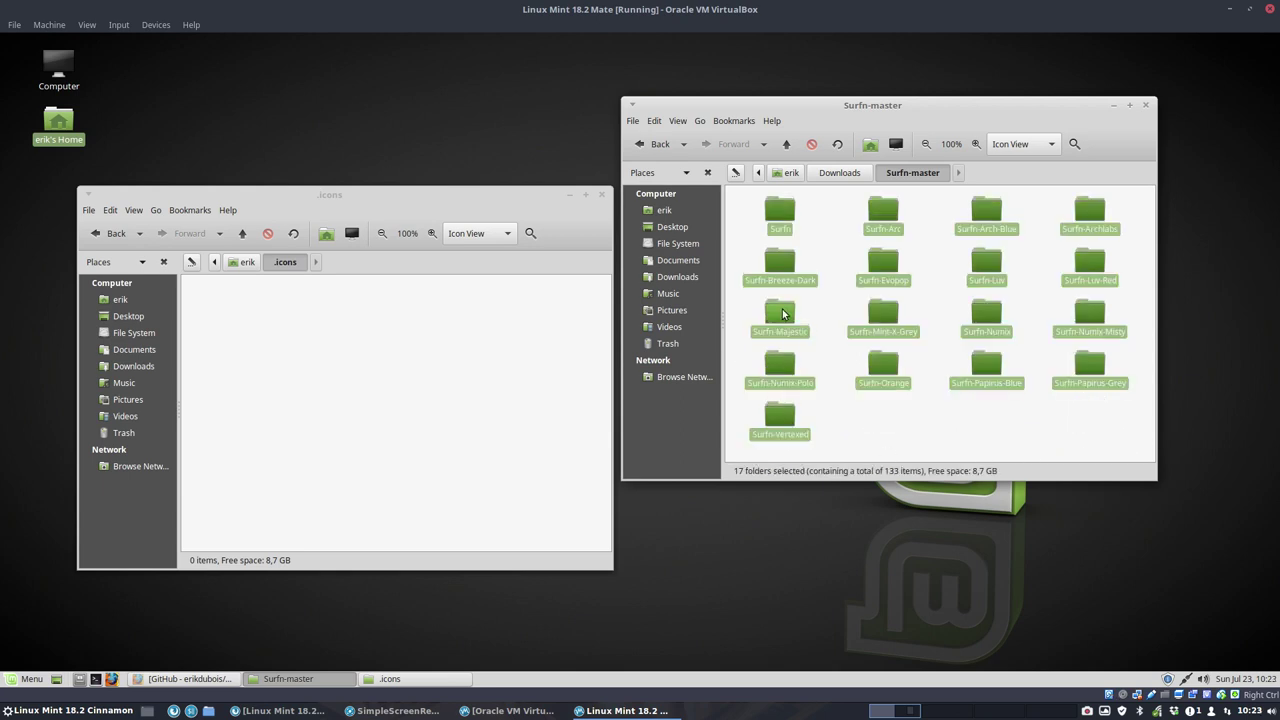
drag(777, 314, 414, 371)
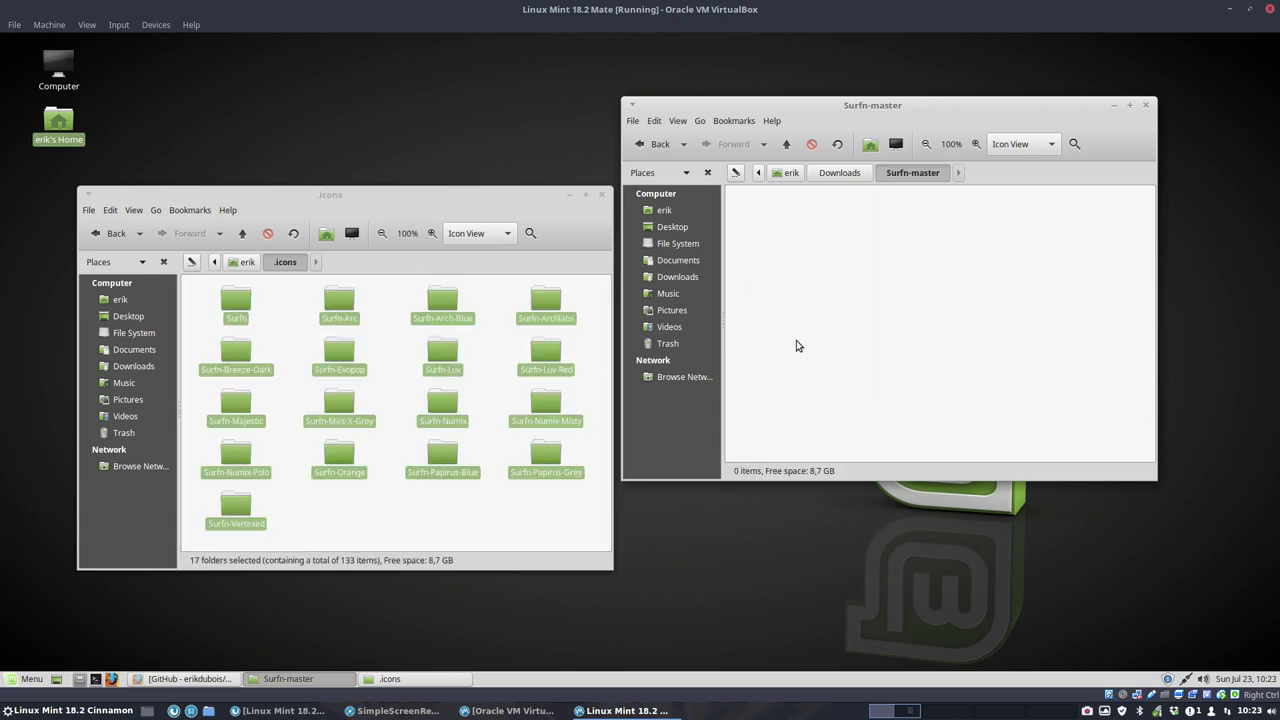
click(841, 175)
double_click(882, 214)
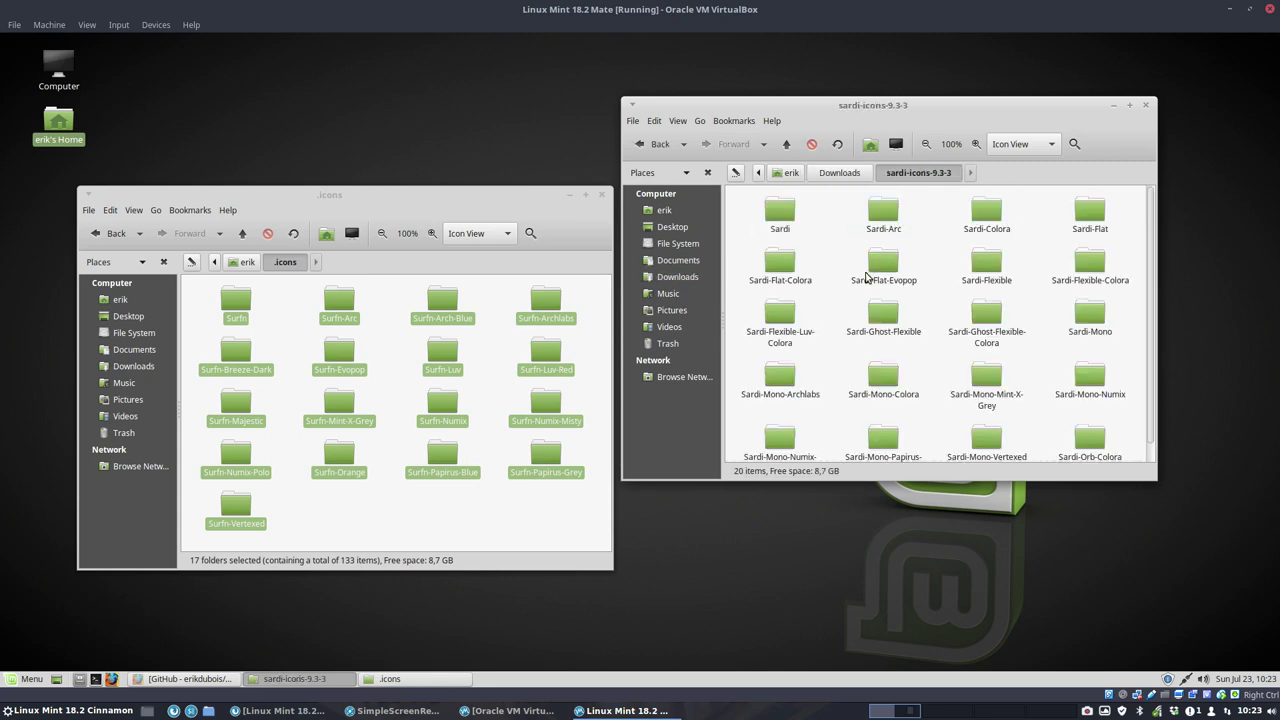
key(ctrl+a)
scroll(870, 290, down, 1)
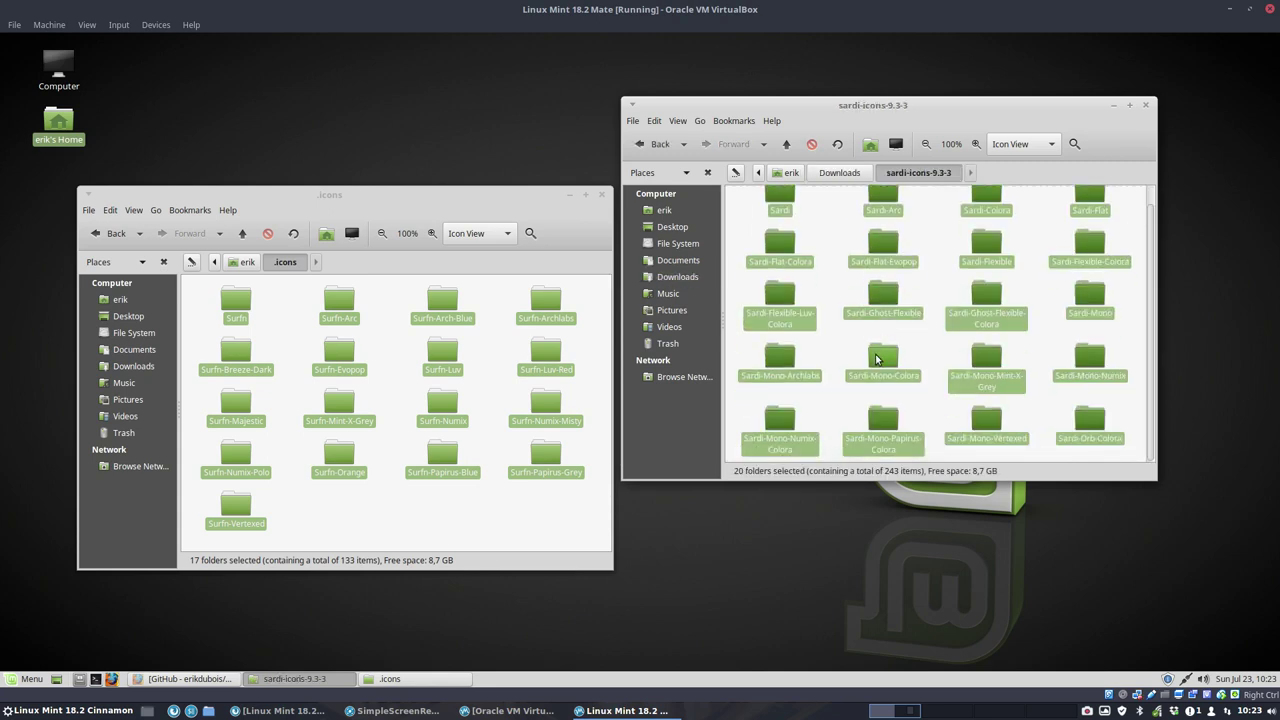
drag(884, 297, 458, 535)
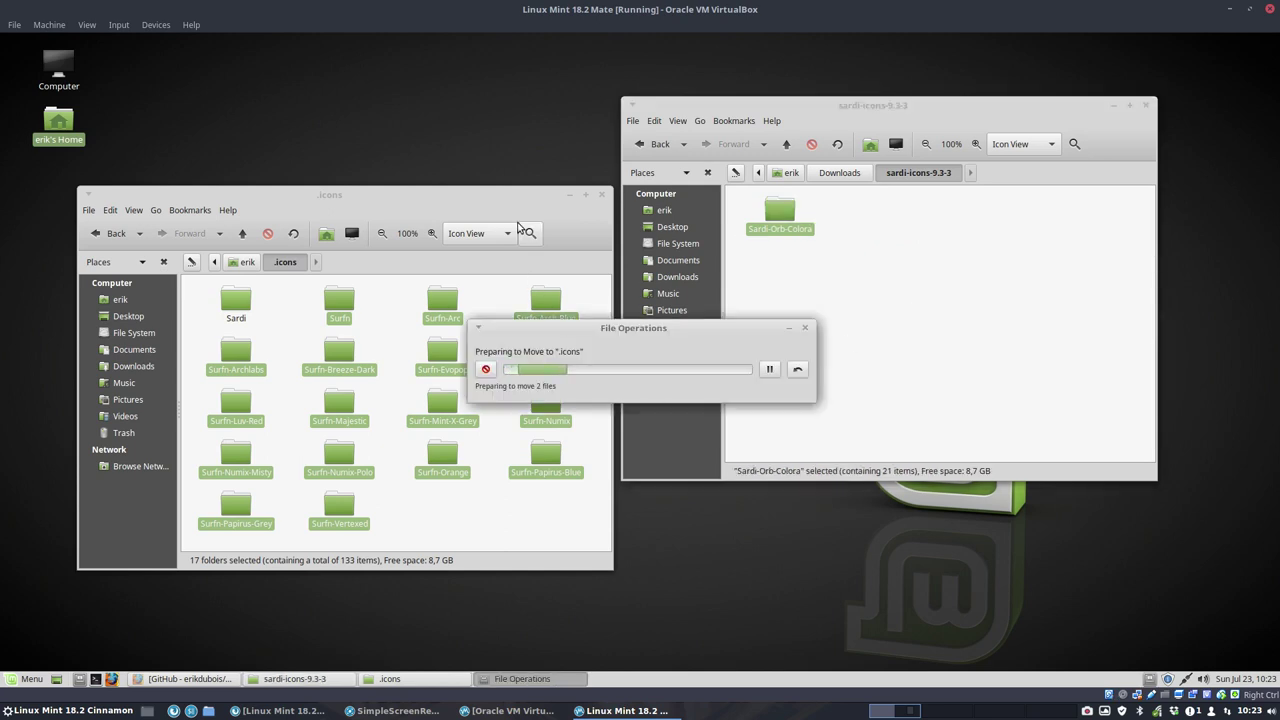
click(1146, 104)
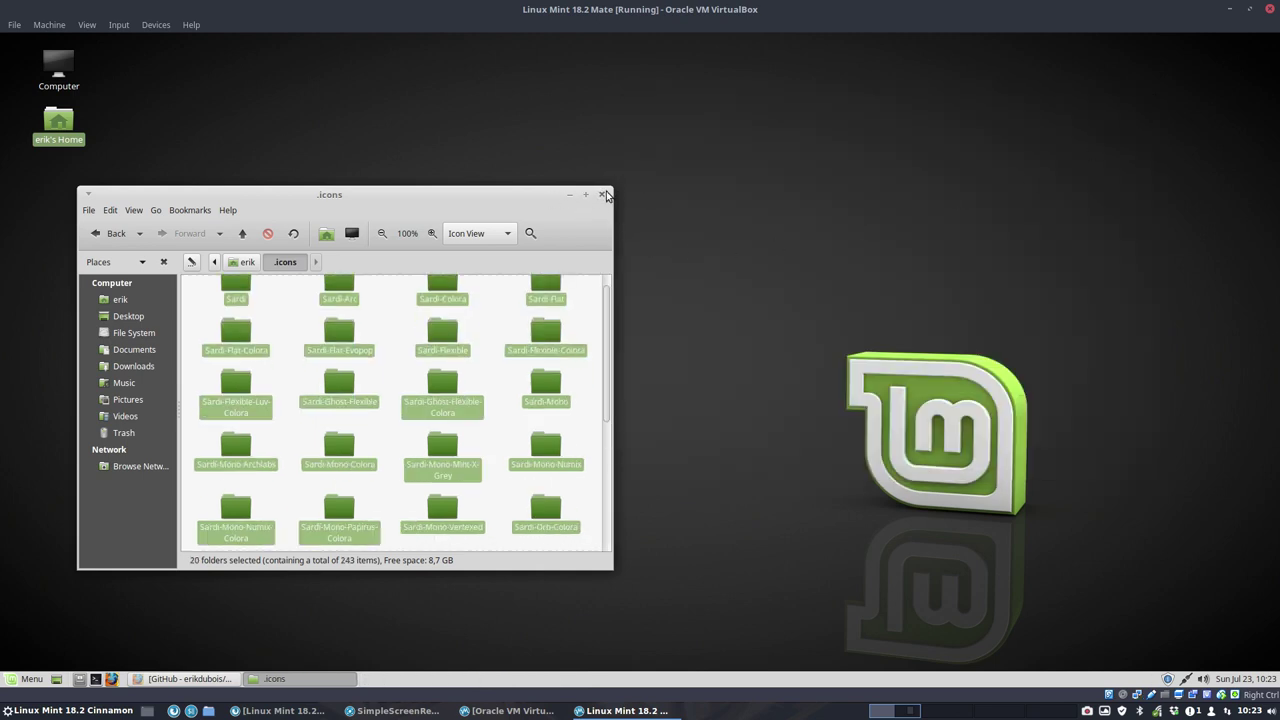
click(603, 194)
Step: Launch Control Center from the Mint menu, maximize it, and open Appearance preferences
click(19, 675)
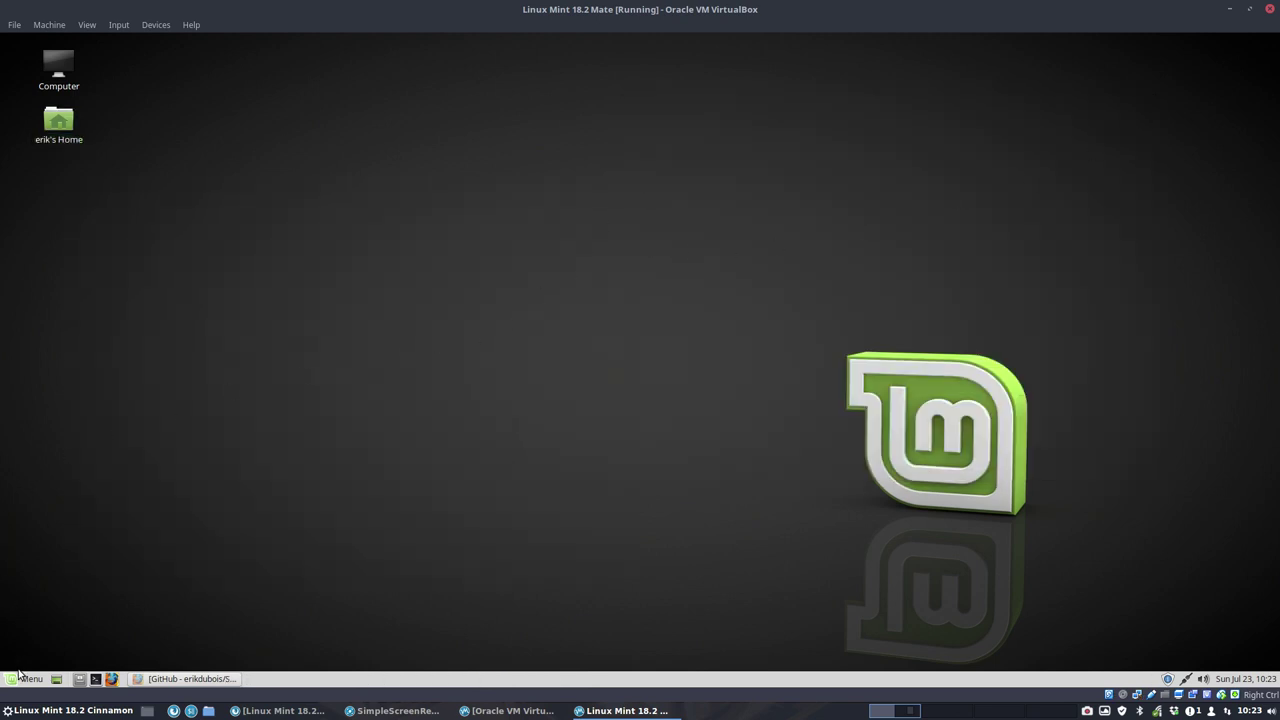
click(22, 680)
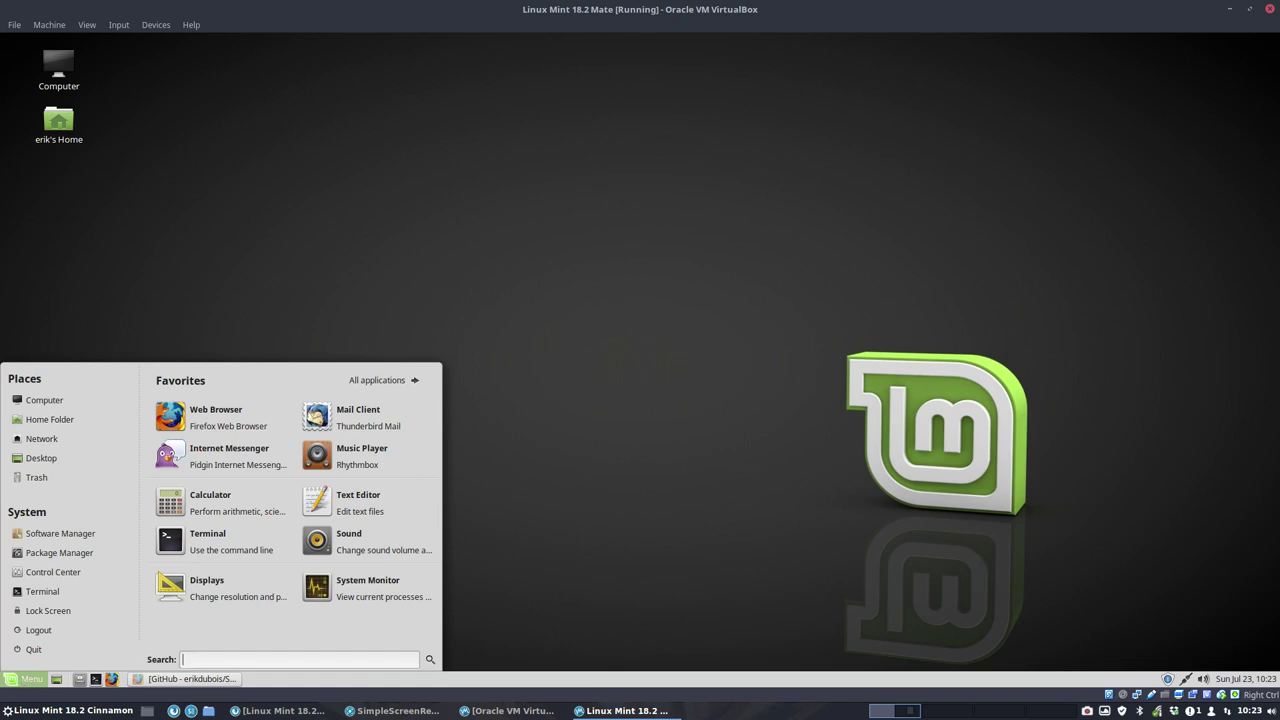
click(55, 573)
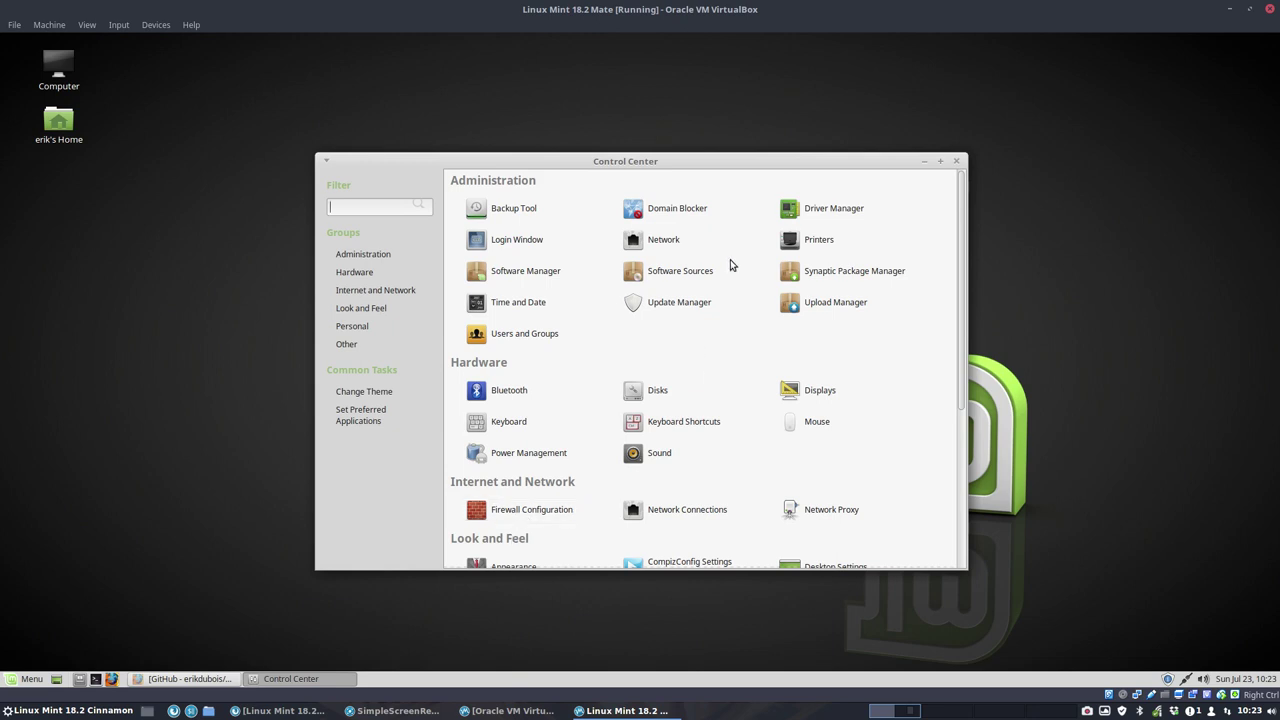
click(941, 162)
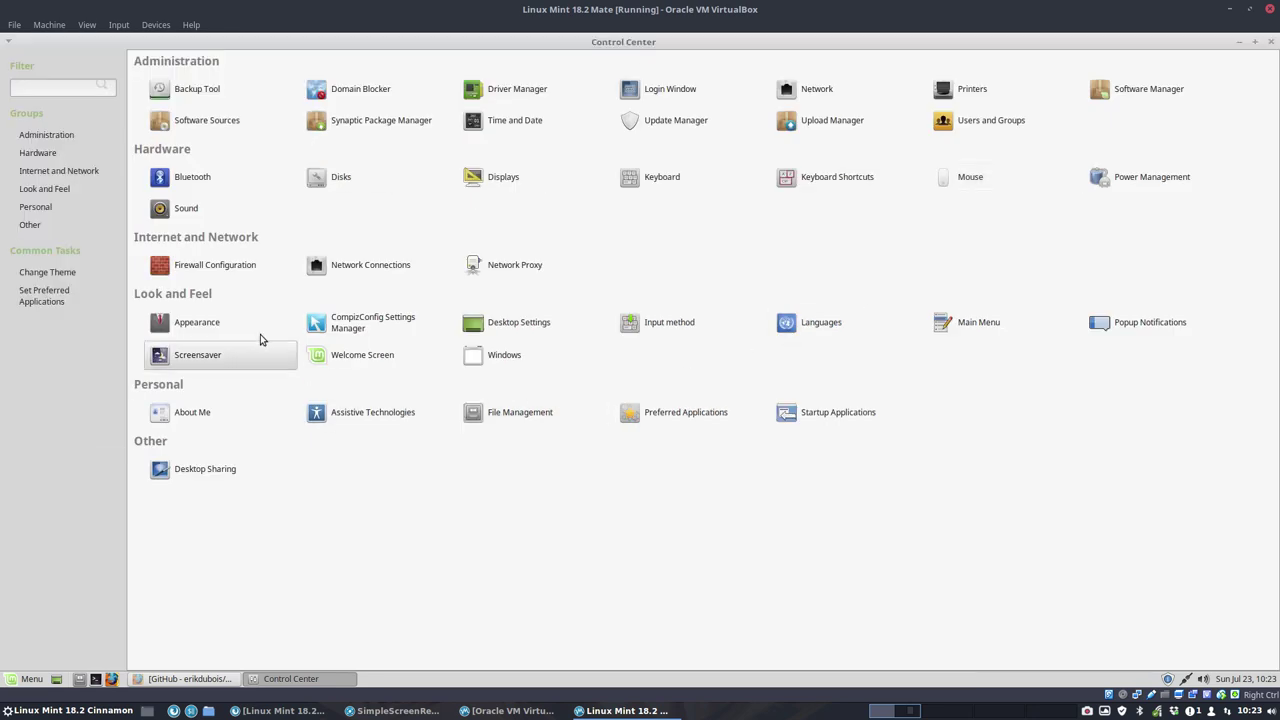
click(216, 330)
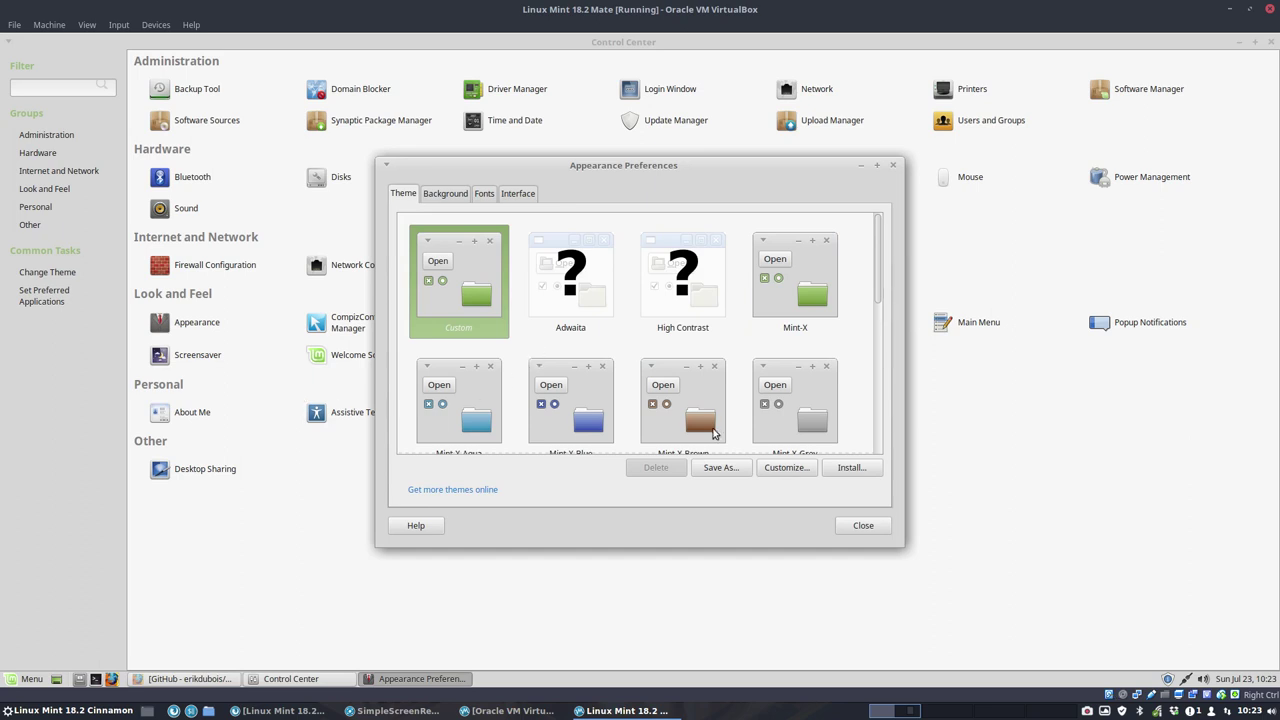
Step: Show the Icons tab of Customize Theme and minimize the Control Center
click(790, 468)
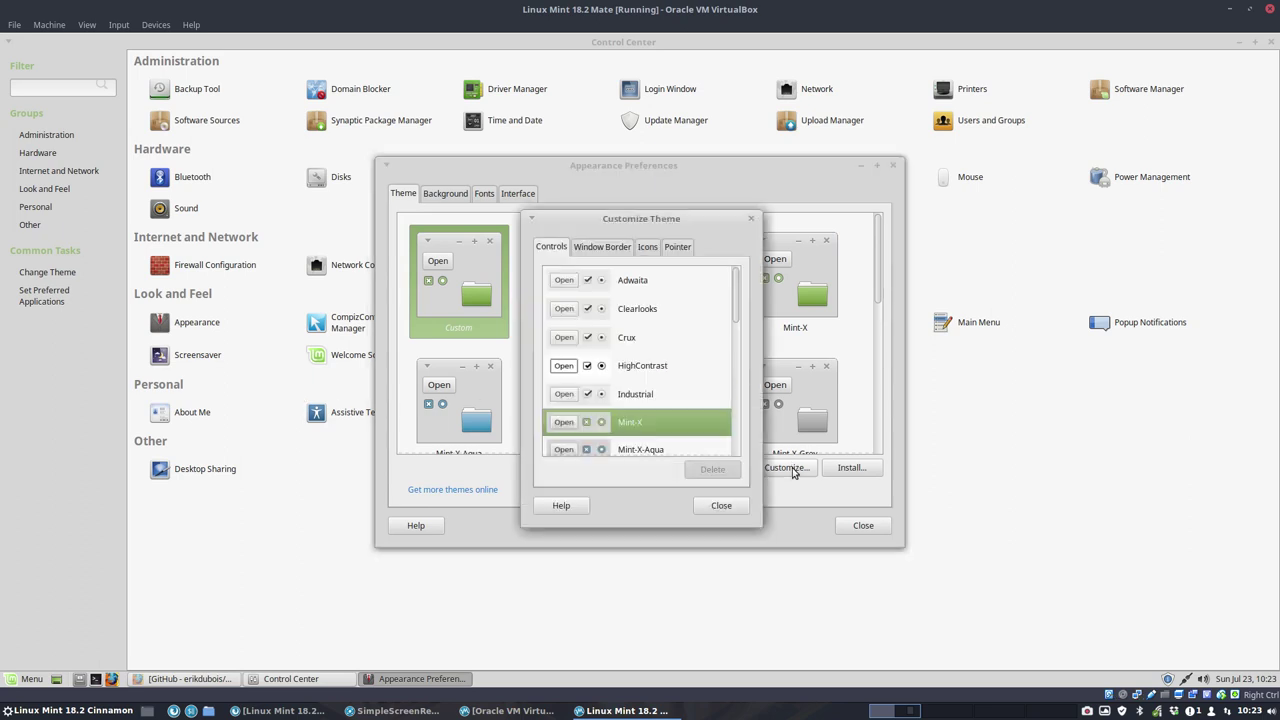
click(647, 247)
click(1240, 42)
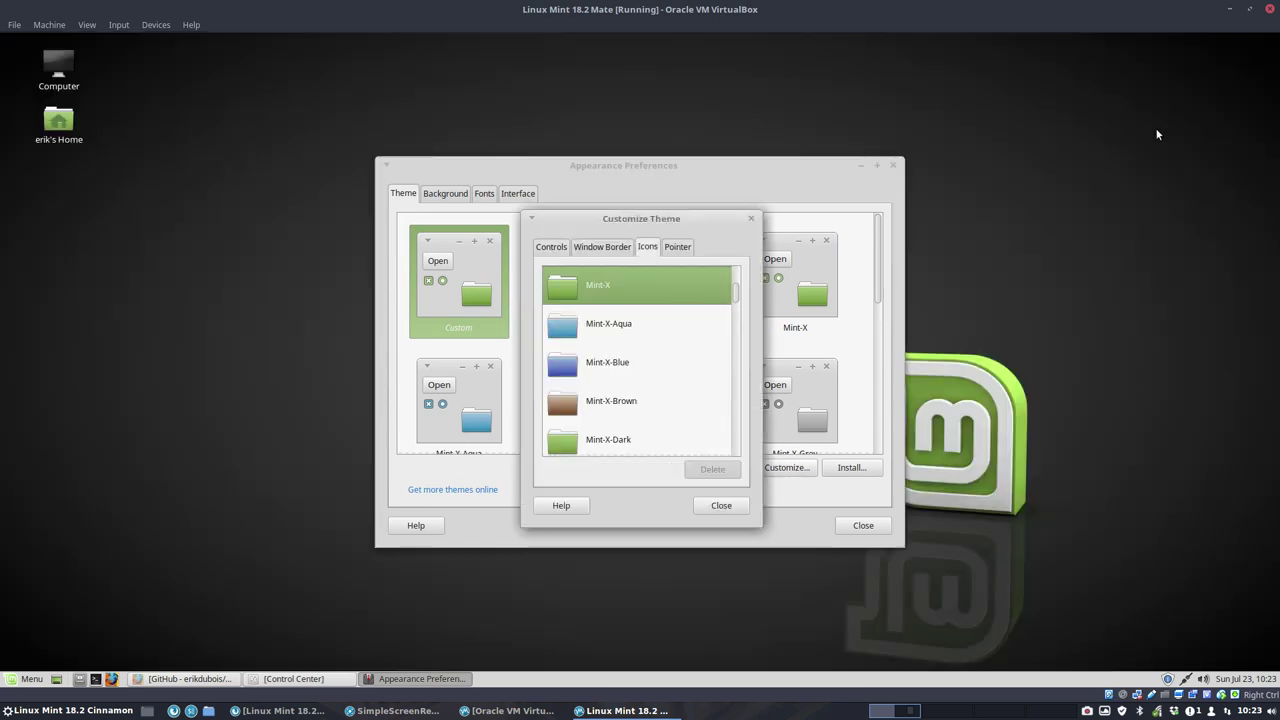
Step: Open a Caja home window, view its About Caja info, and arrange it beside the theme dialog
double_click(62, 132)
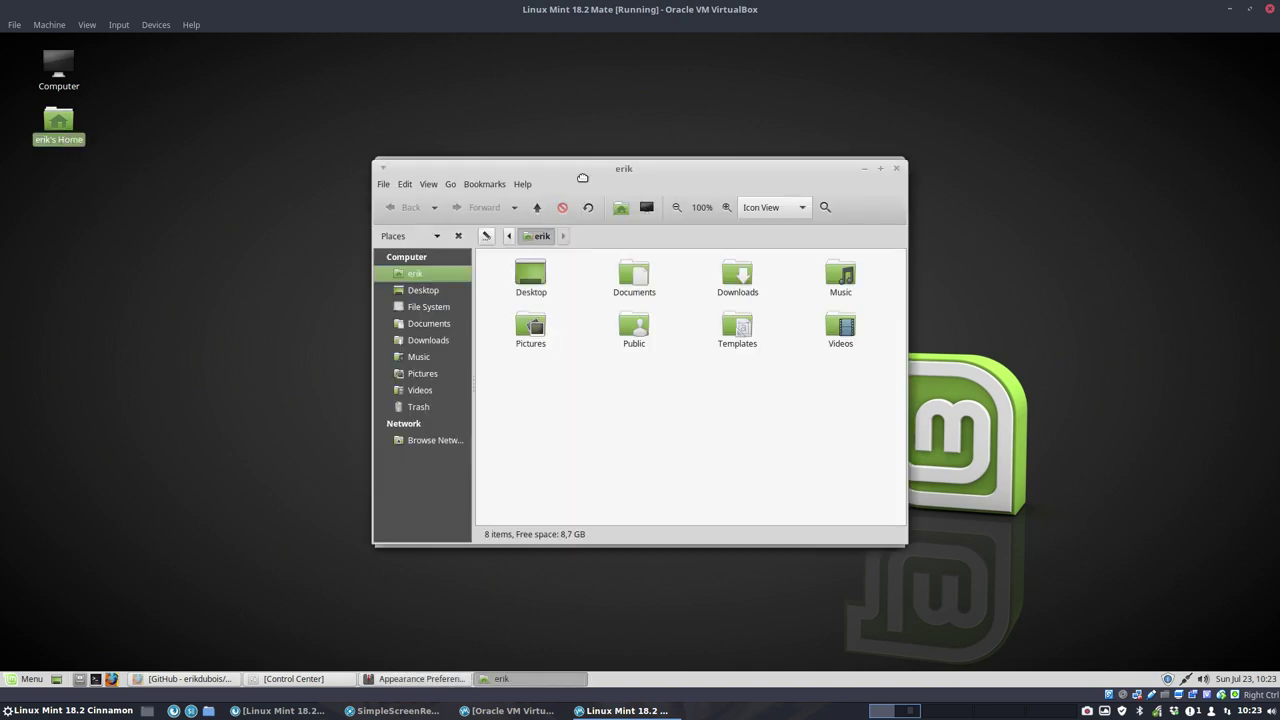
drag(582, 178, 265, 222)
click(199, 232)
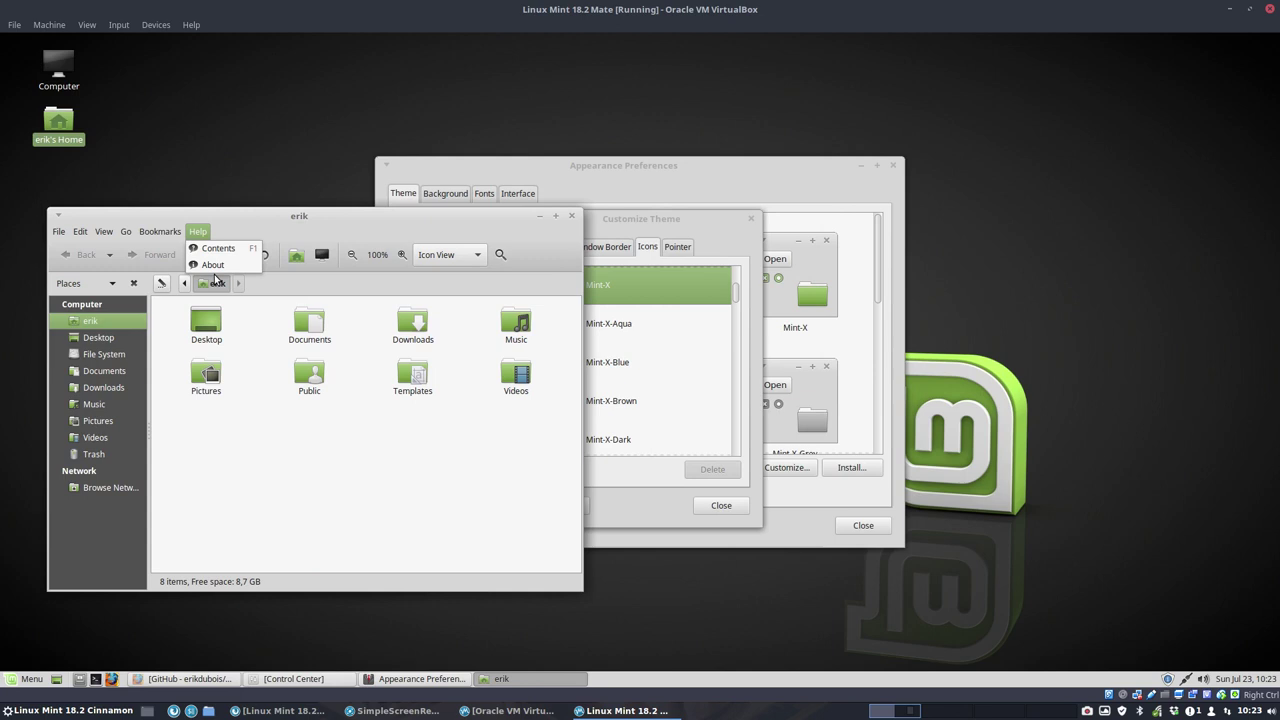
click(216, 266)
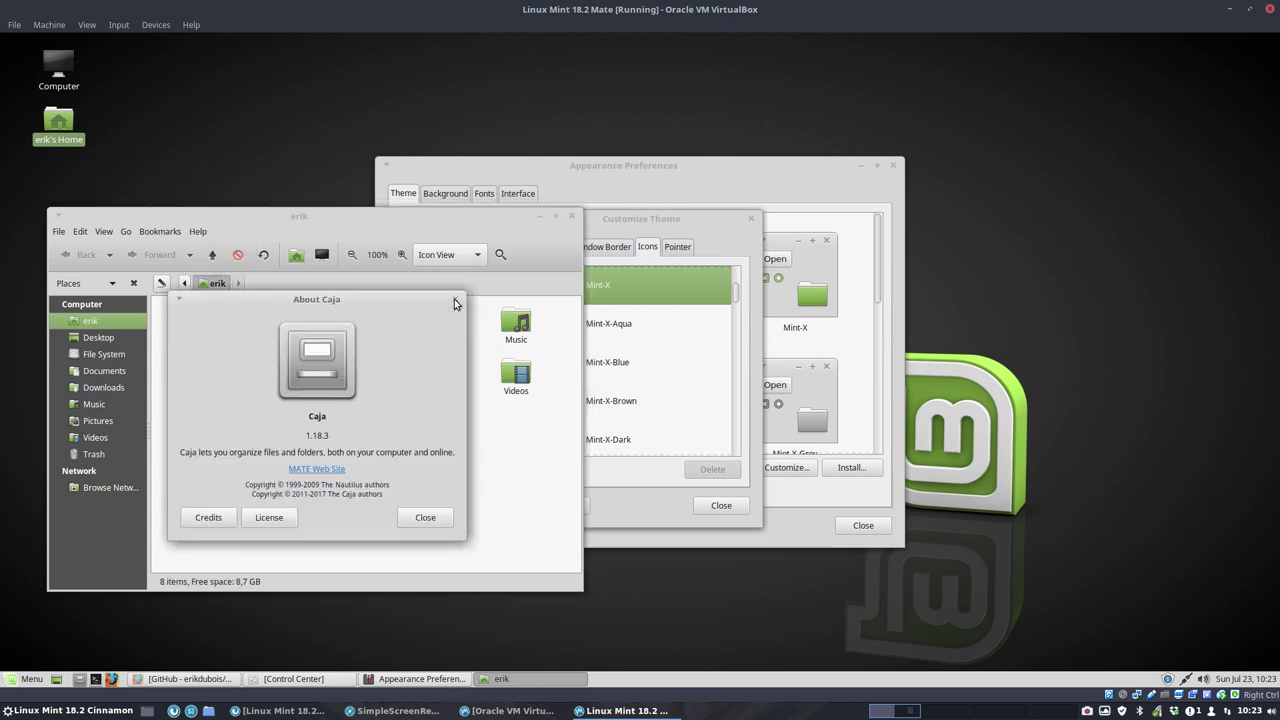
click(454, 301)
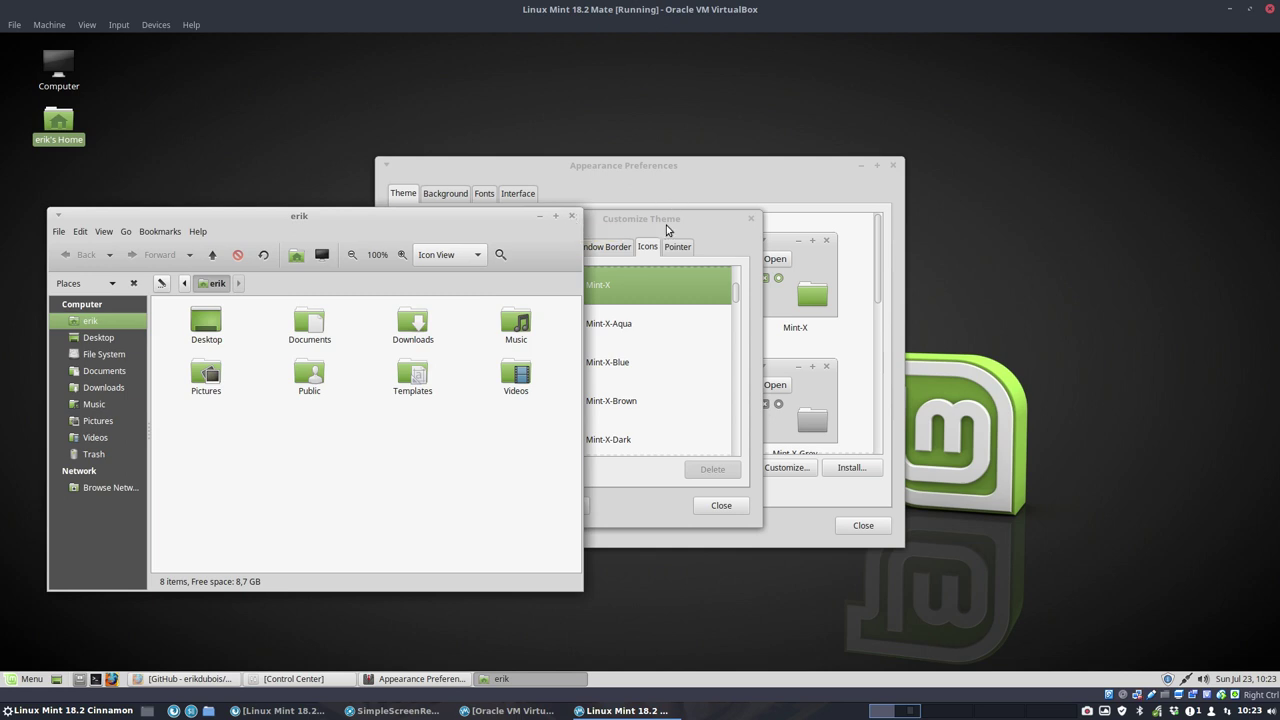
drag(668, 230, 1073, 253)
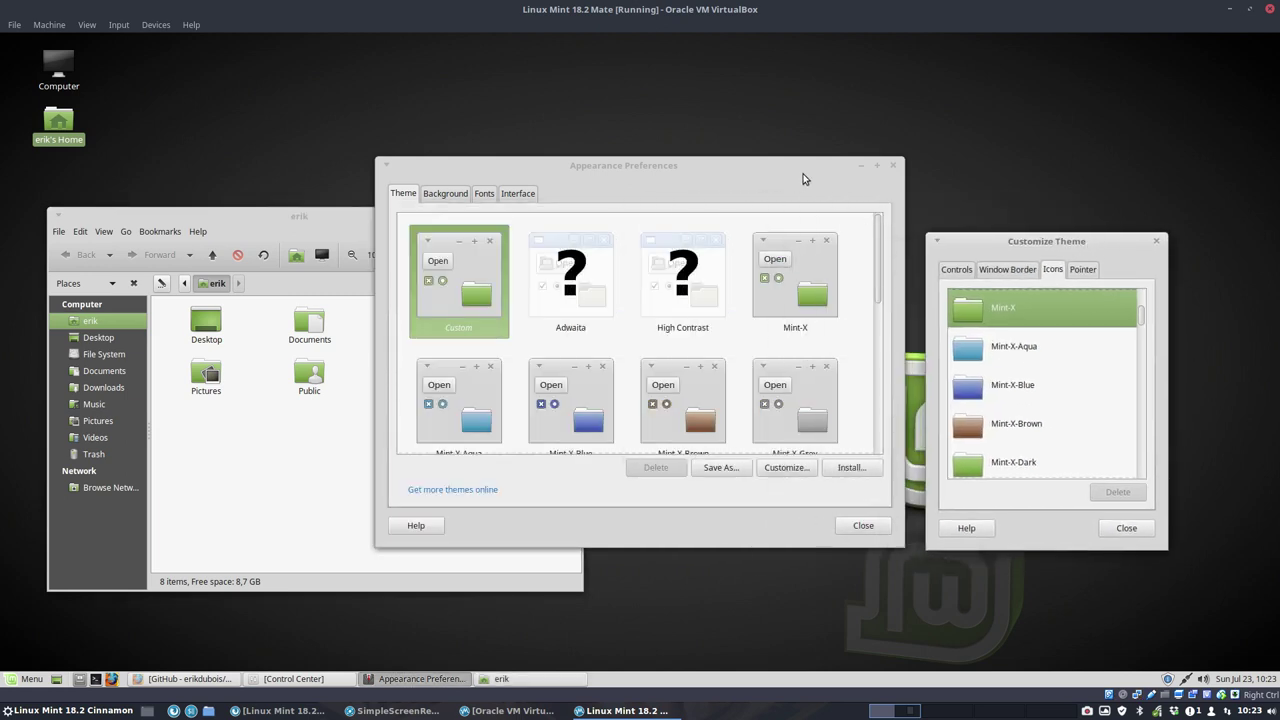
Step: Apply the Sardi icon theme and compare it in the file manager window
drag(803, 179, 1099, 121)
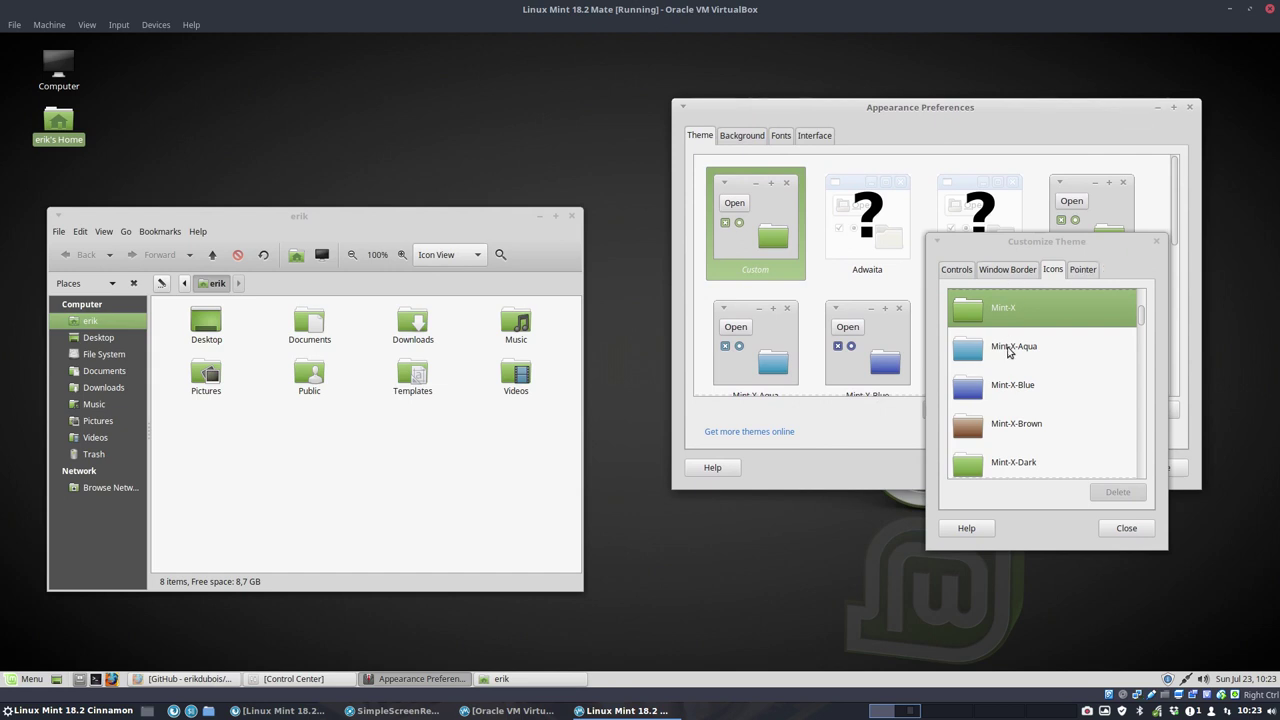
scroll(1028, 368, up, 3)
scroll(1028, 368, down, 2)
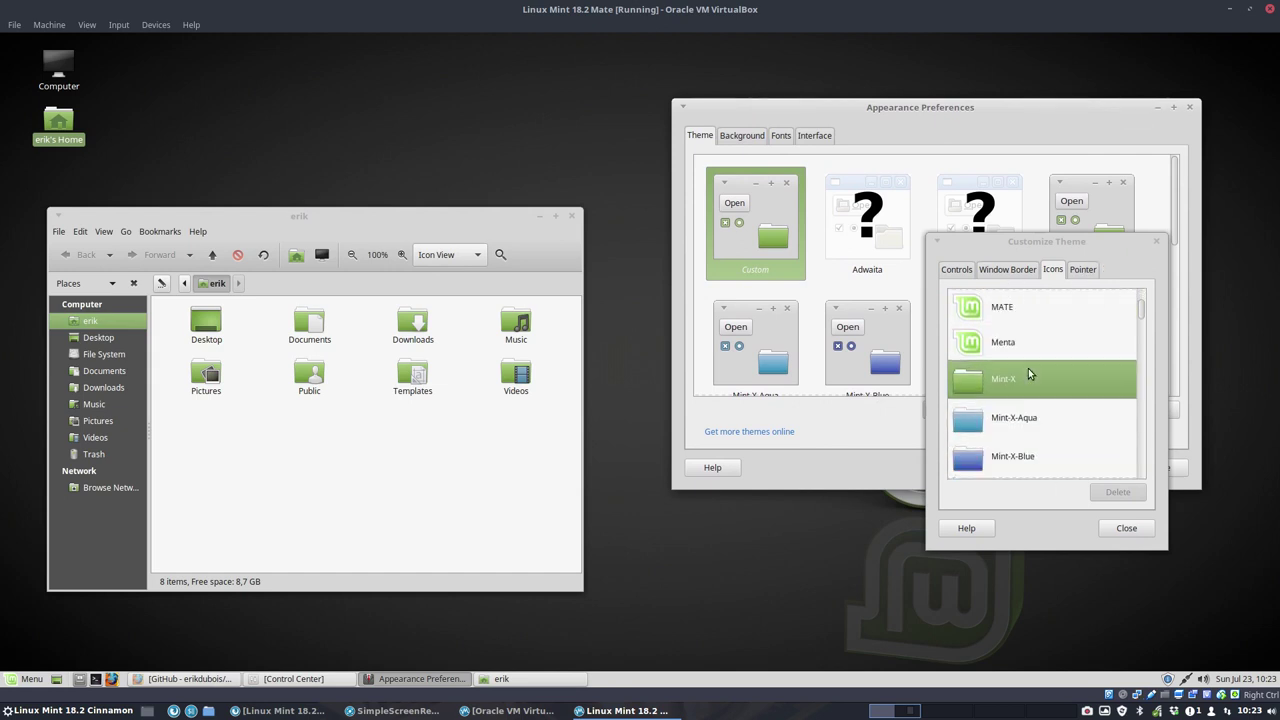
scroll(1028, 368, down, 8)
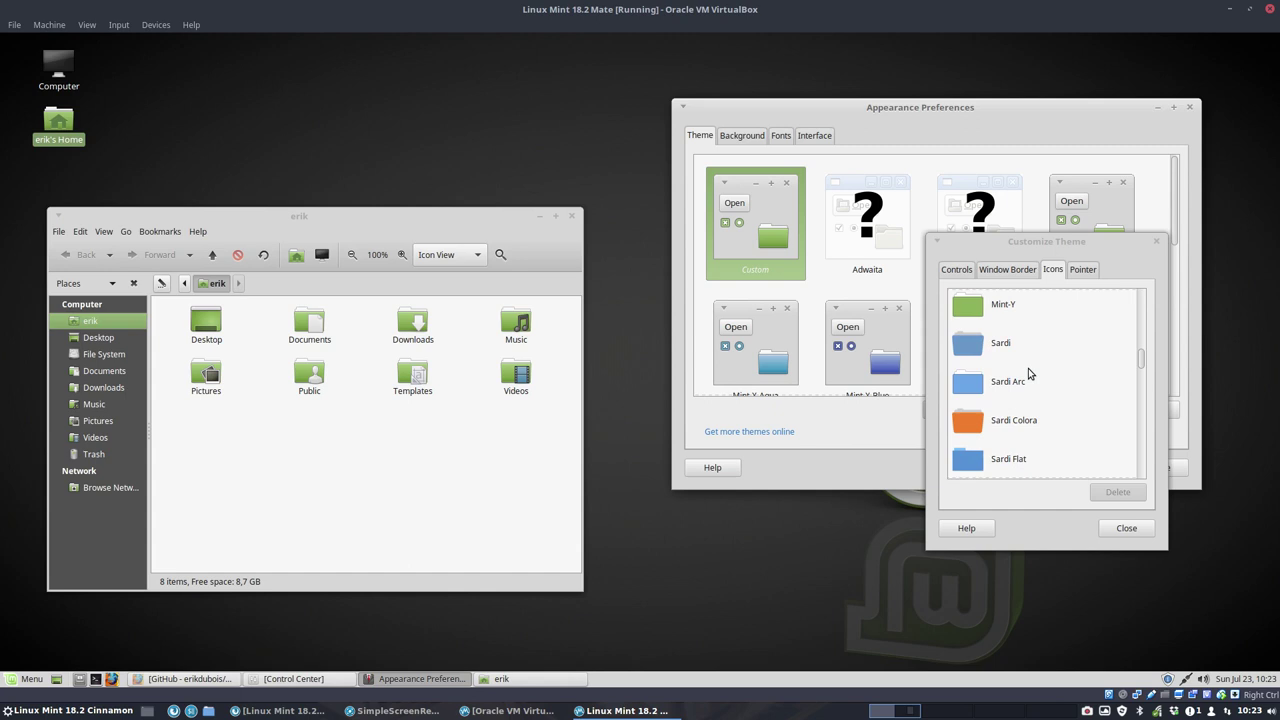
scroll(1028, 370, down, 1)
scroll(1028, 370, up, 2)
click(1028, 372)
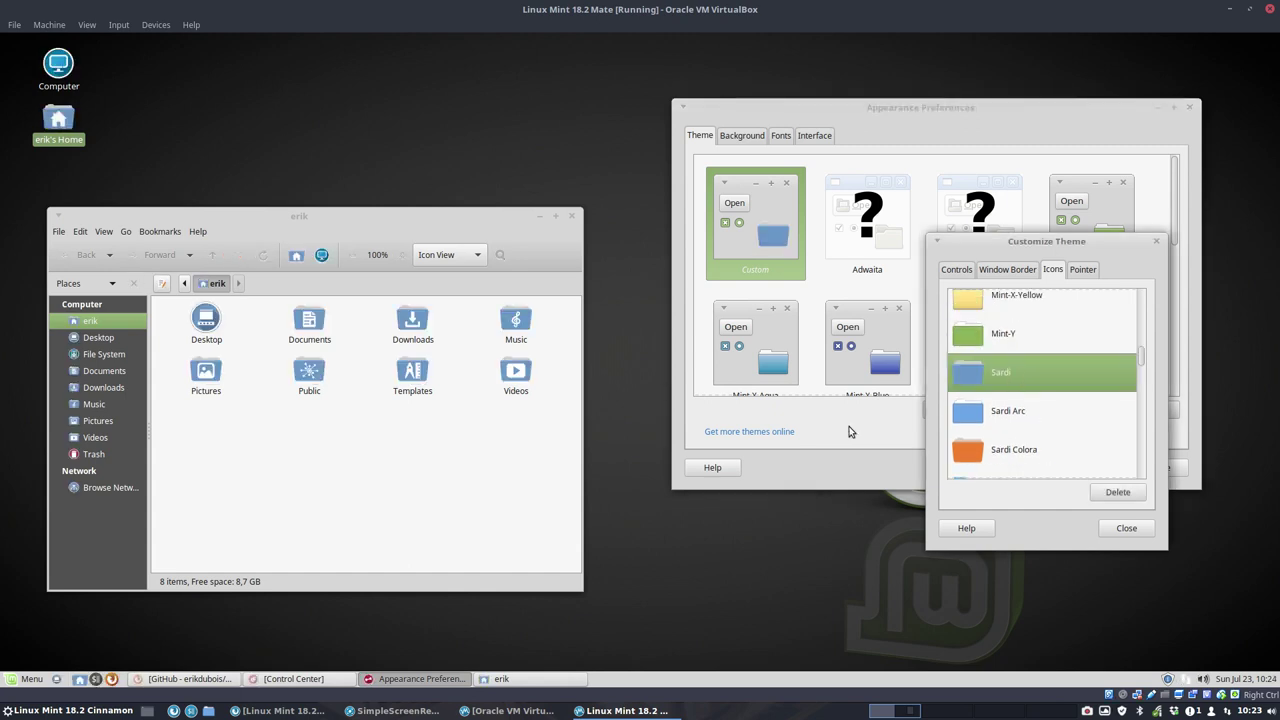
click(476, 462)
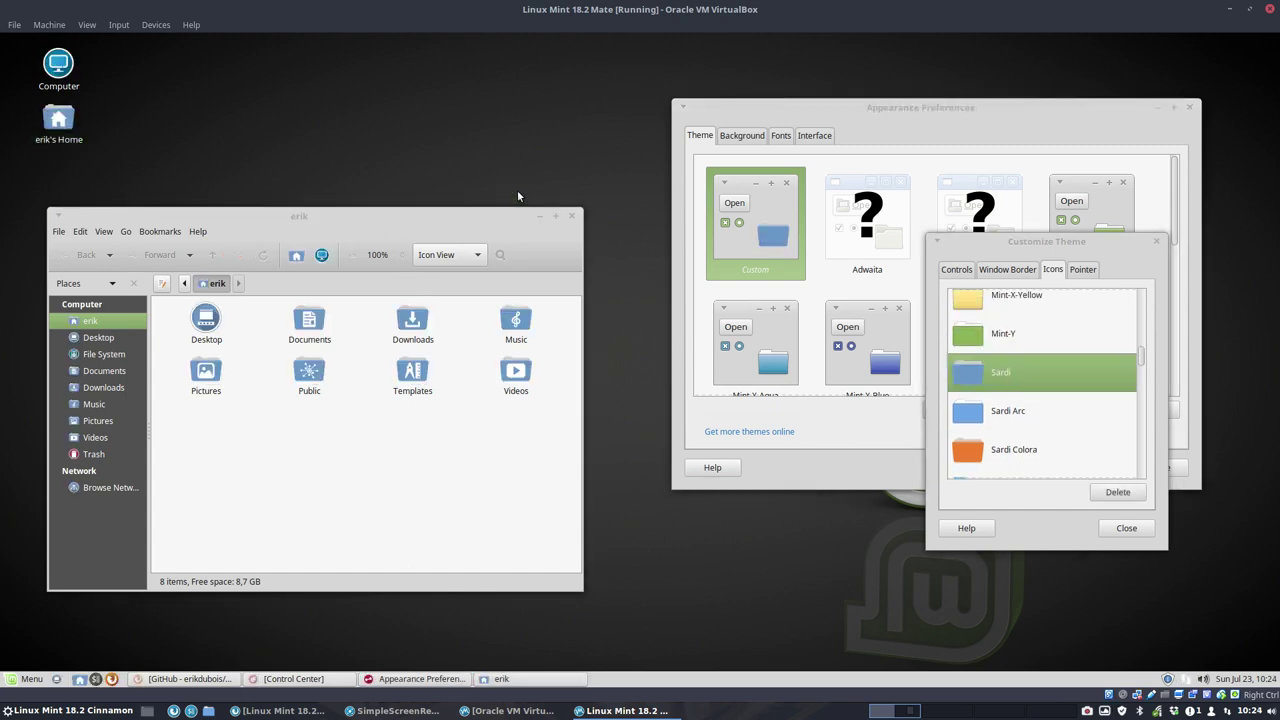
click(1000, 393)
Step: Preview Sardi Arc, Colora, Flat, Flexible, Ghost and Mono variants, ending on Sardi Mono Mint-X-Grey
key(Down)
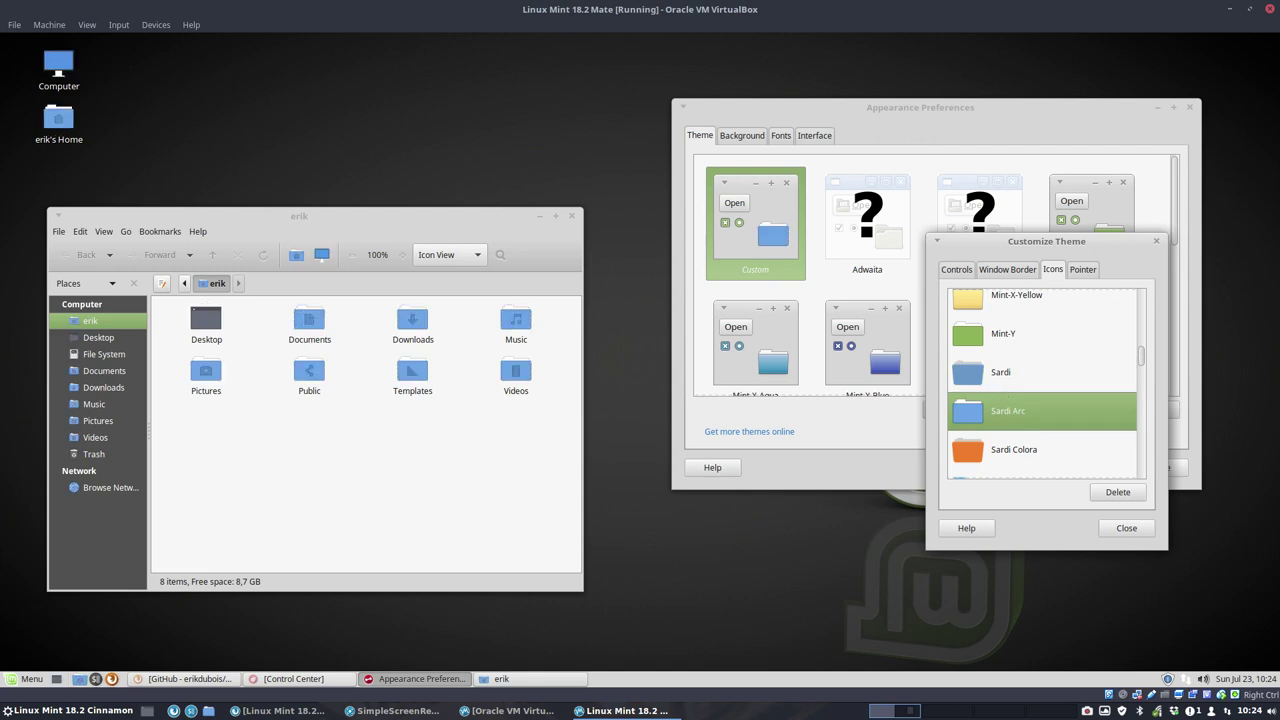
key(Down)
key(Down)
key(Down)
key(Down)
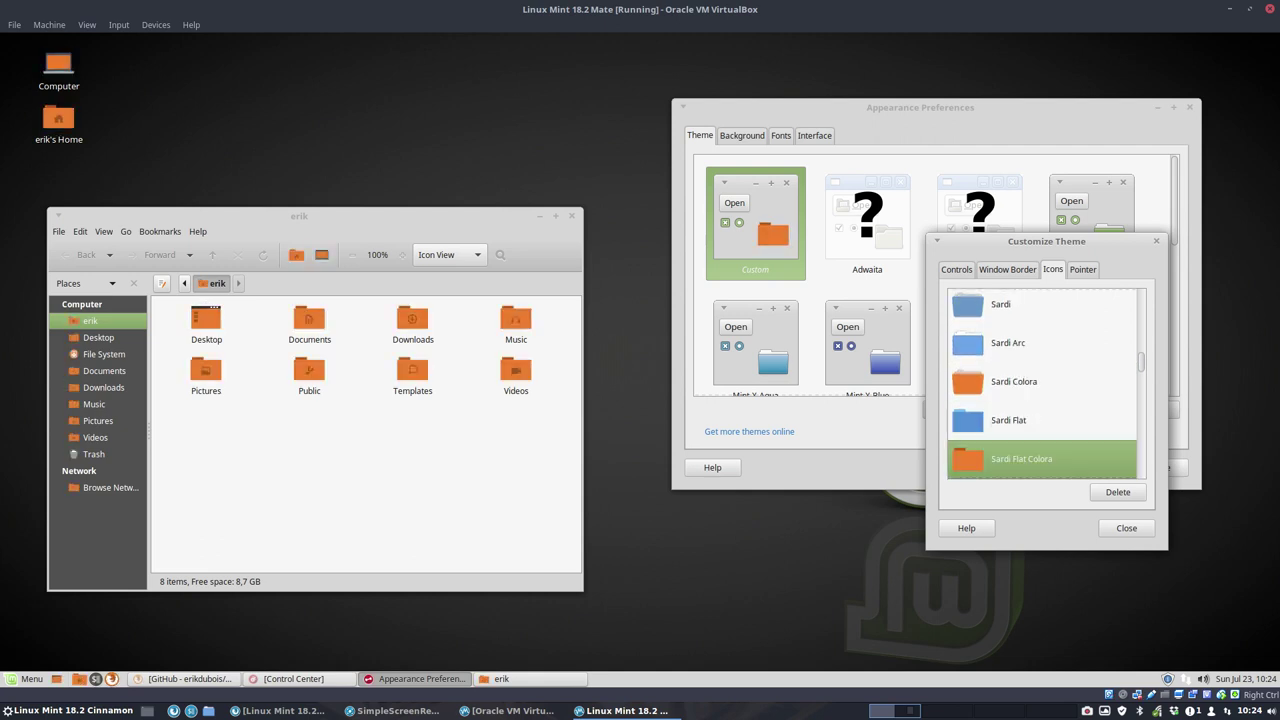
key(Down)
key(Down)
key(Down)
key(Down)
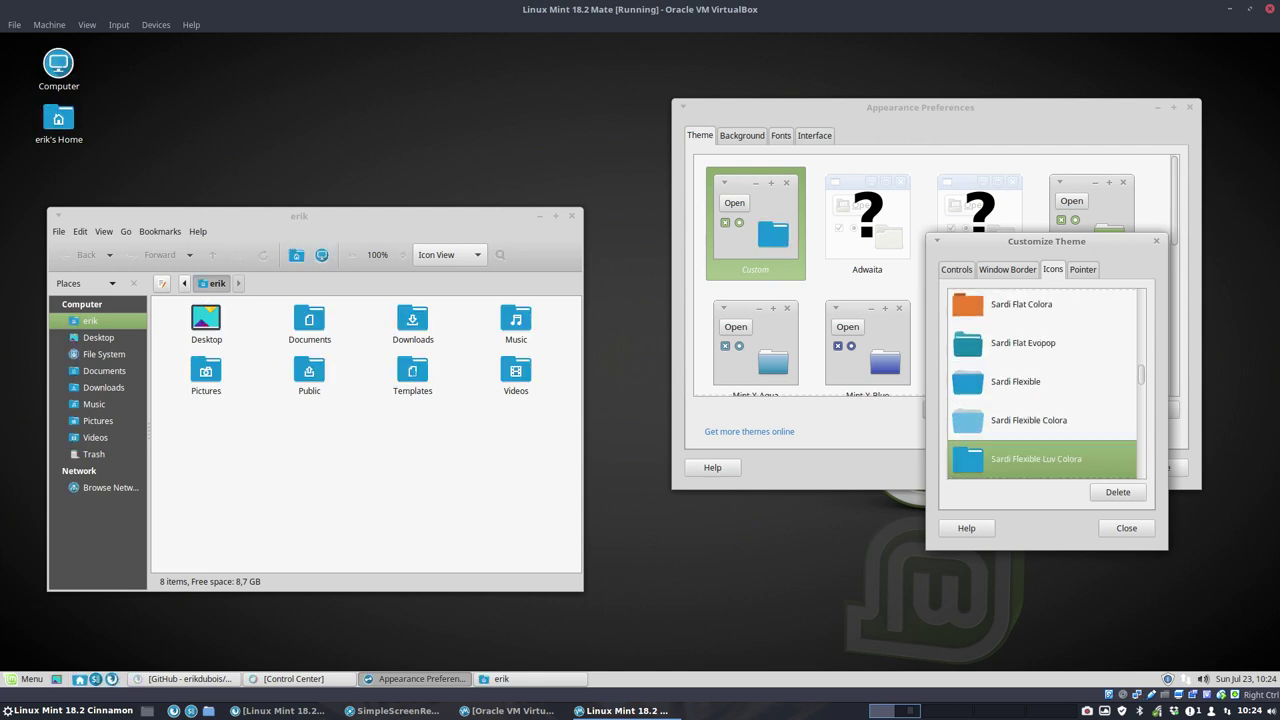
key(Down)
key(Down)
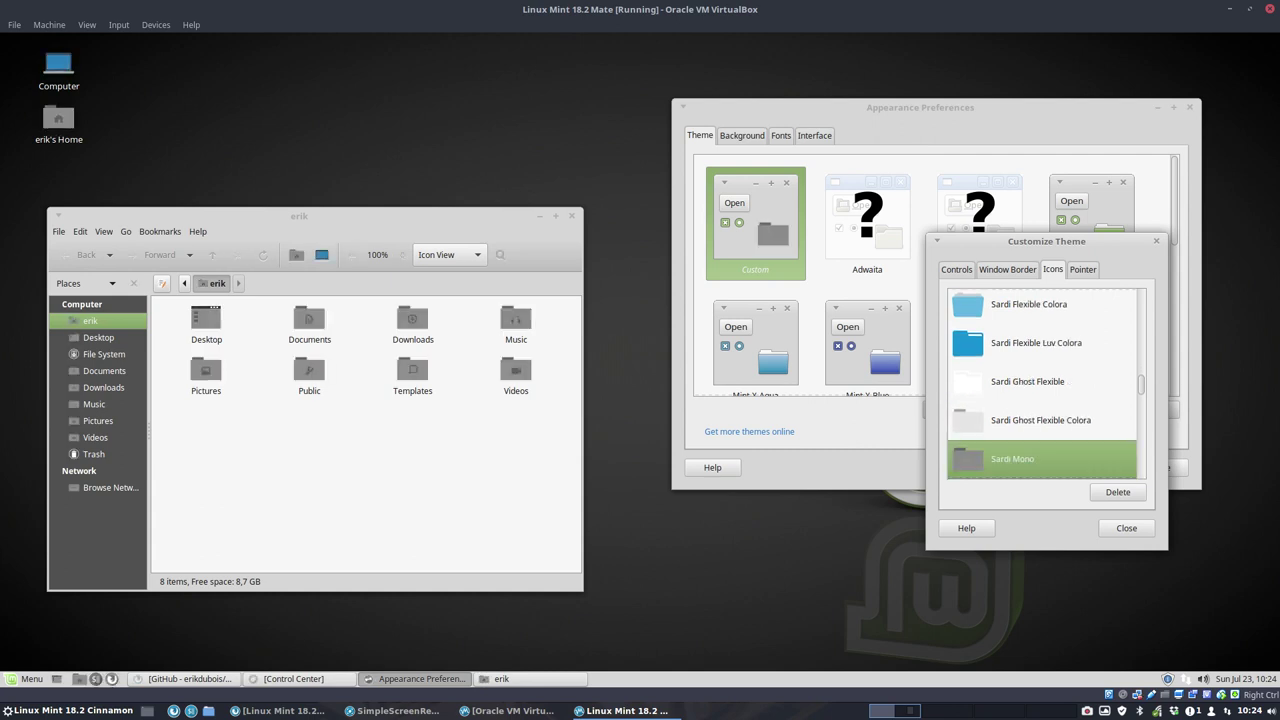
key(Down)
key(Down)
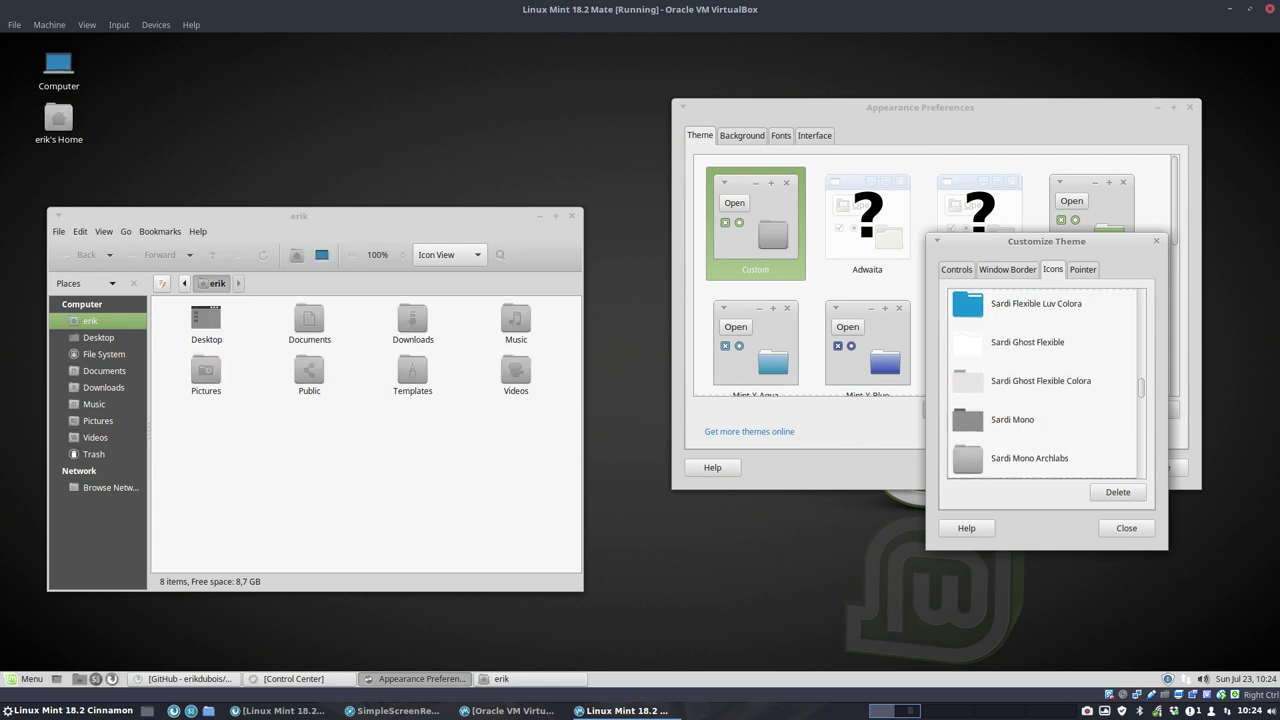
key(Down)
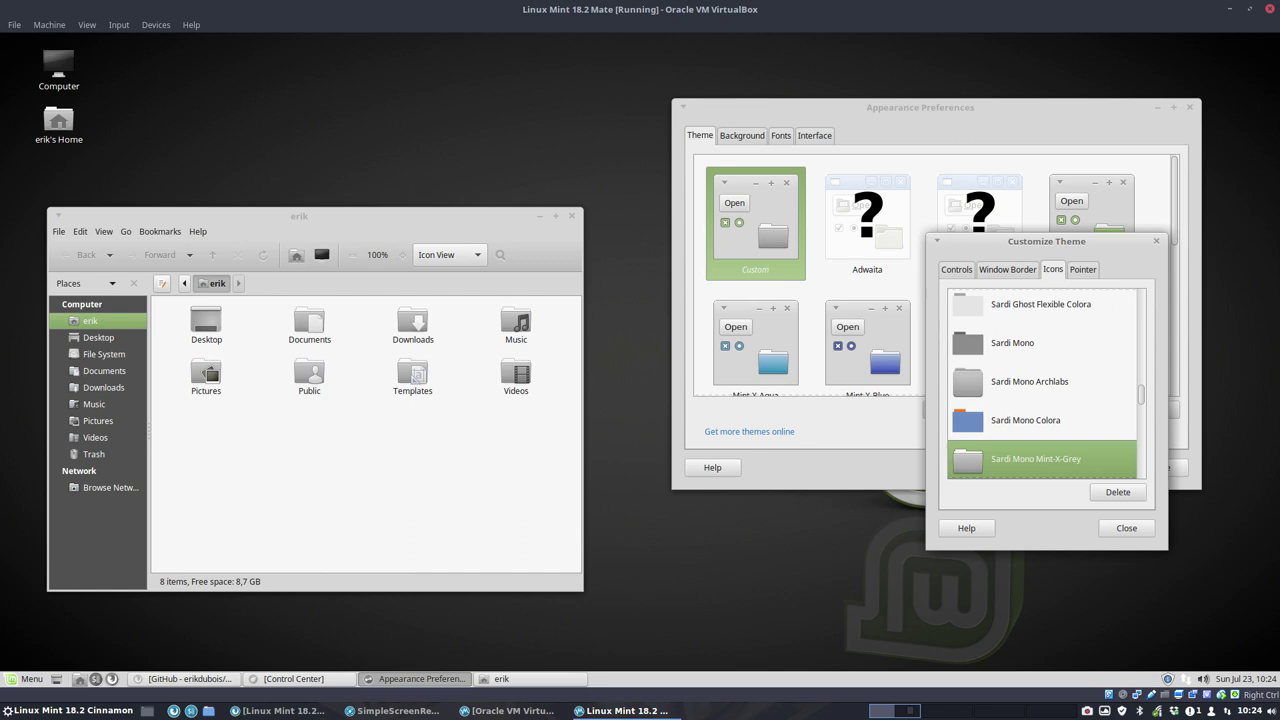
key(Down)
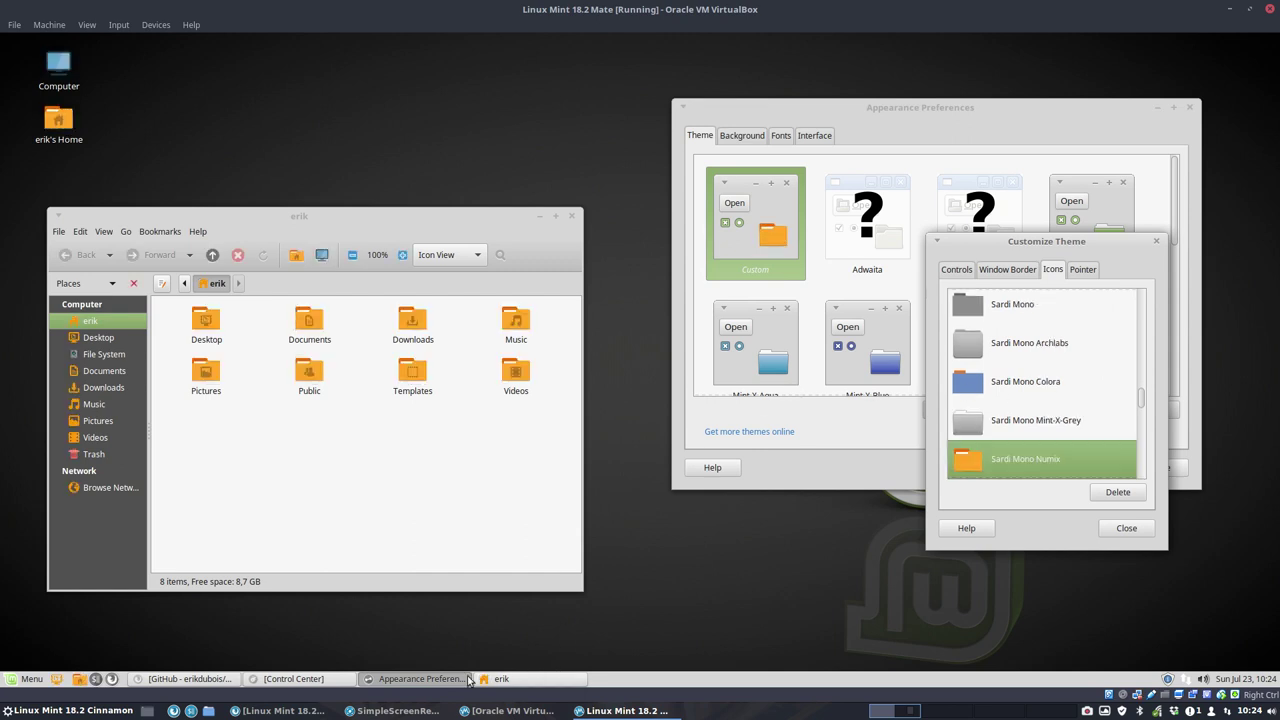
Step: Load github.com/erikdubois/sardi-extra in Firefox, fixing the mistyped address
click(222, 679)
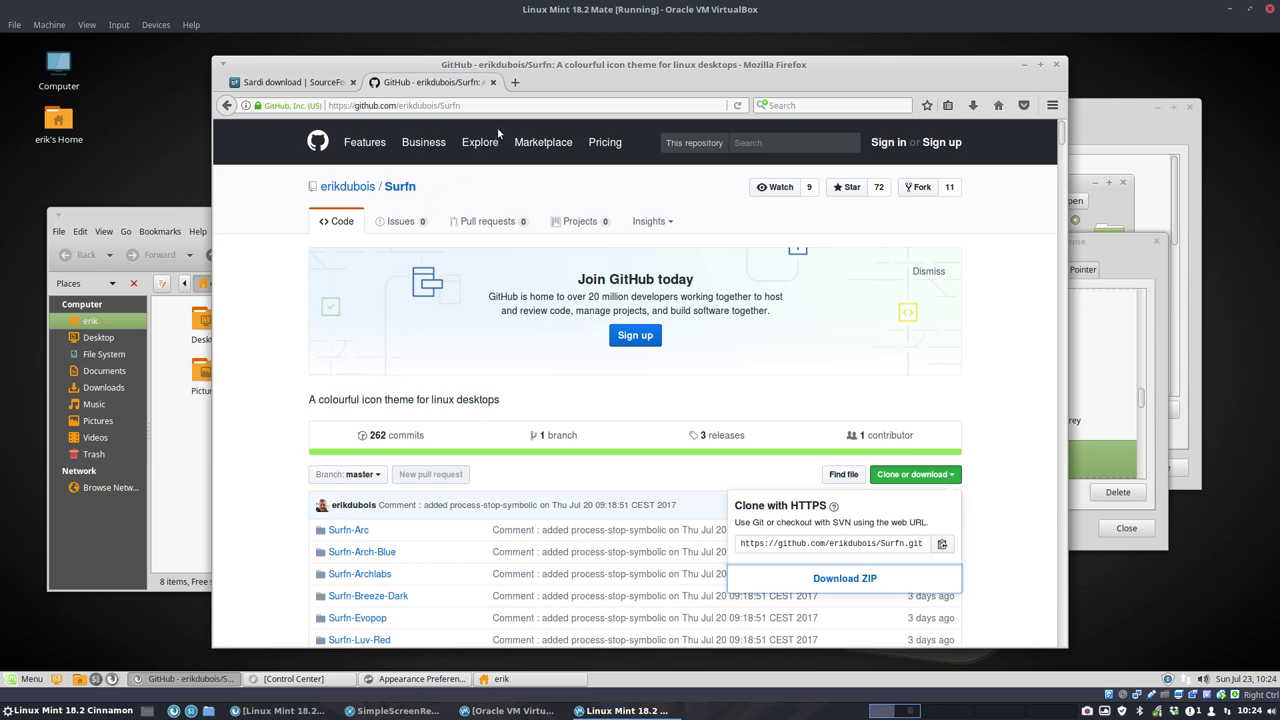
drag(440, 107, 511, 103)
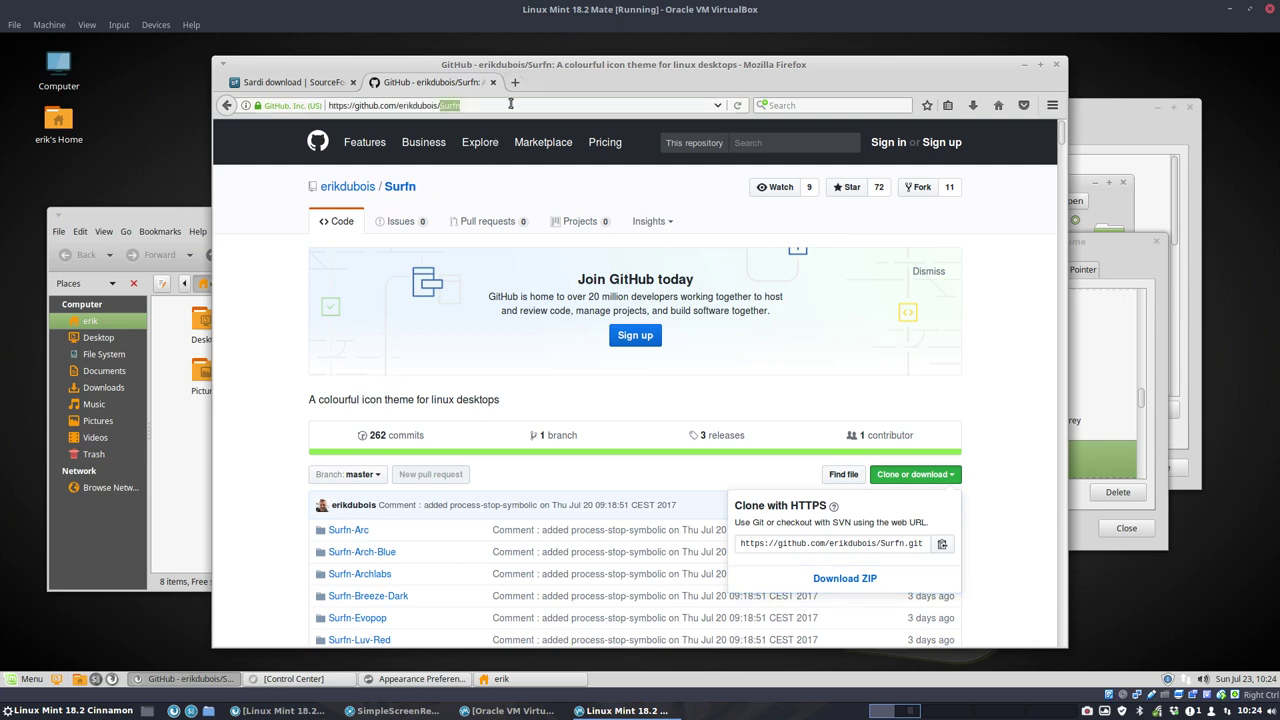
text(ardi)
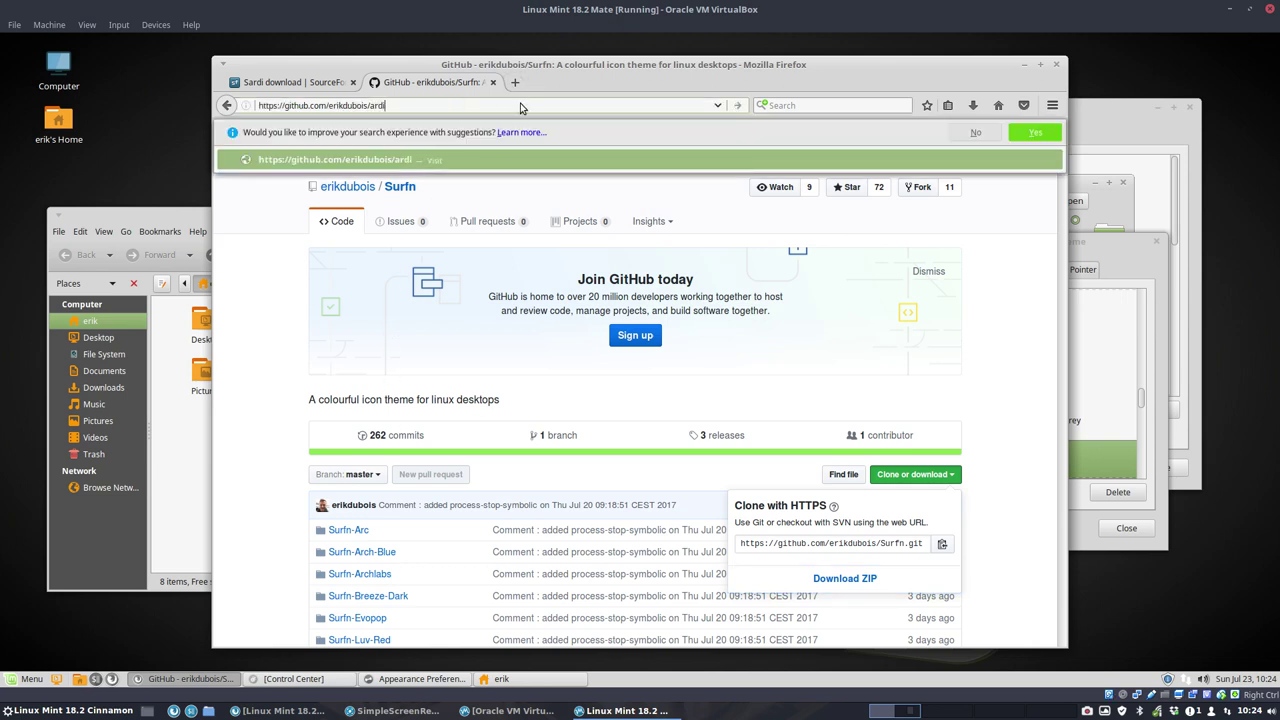
text(-extra)
key(Return)
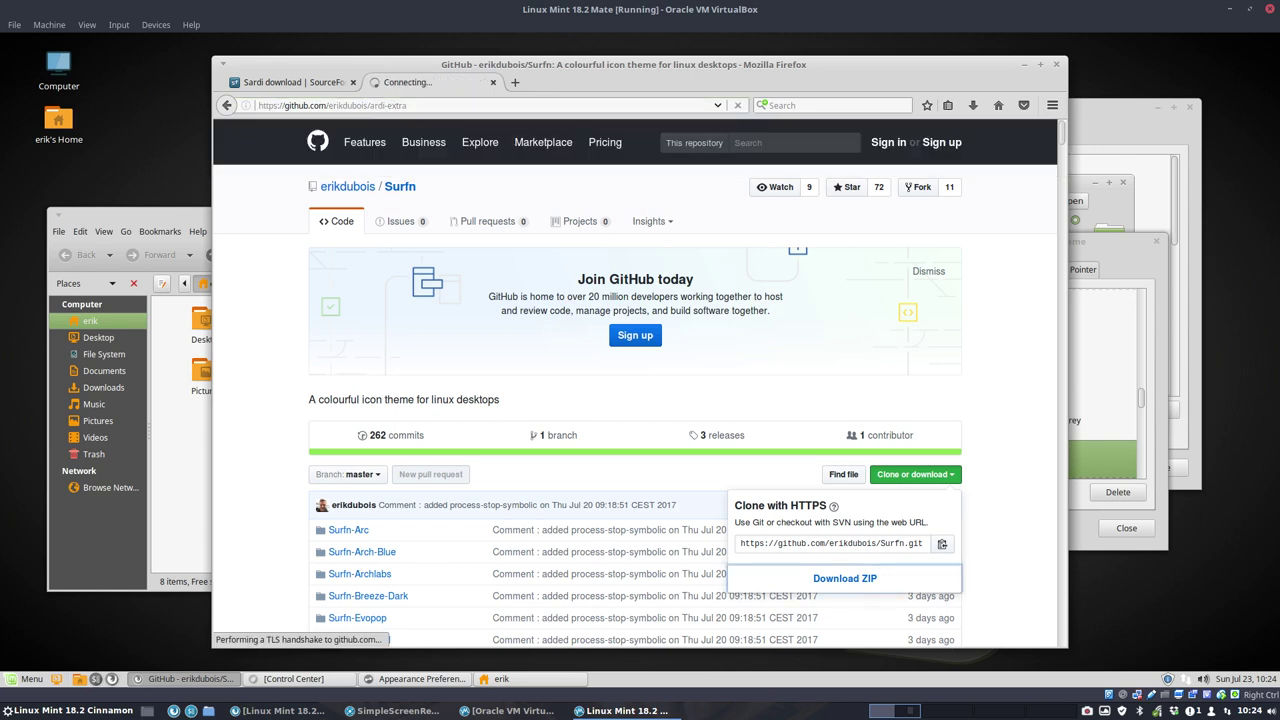
click(440, 106)
text(s)
key(Return)
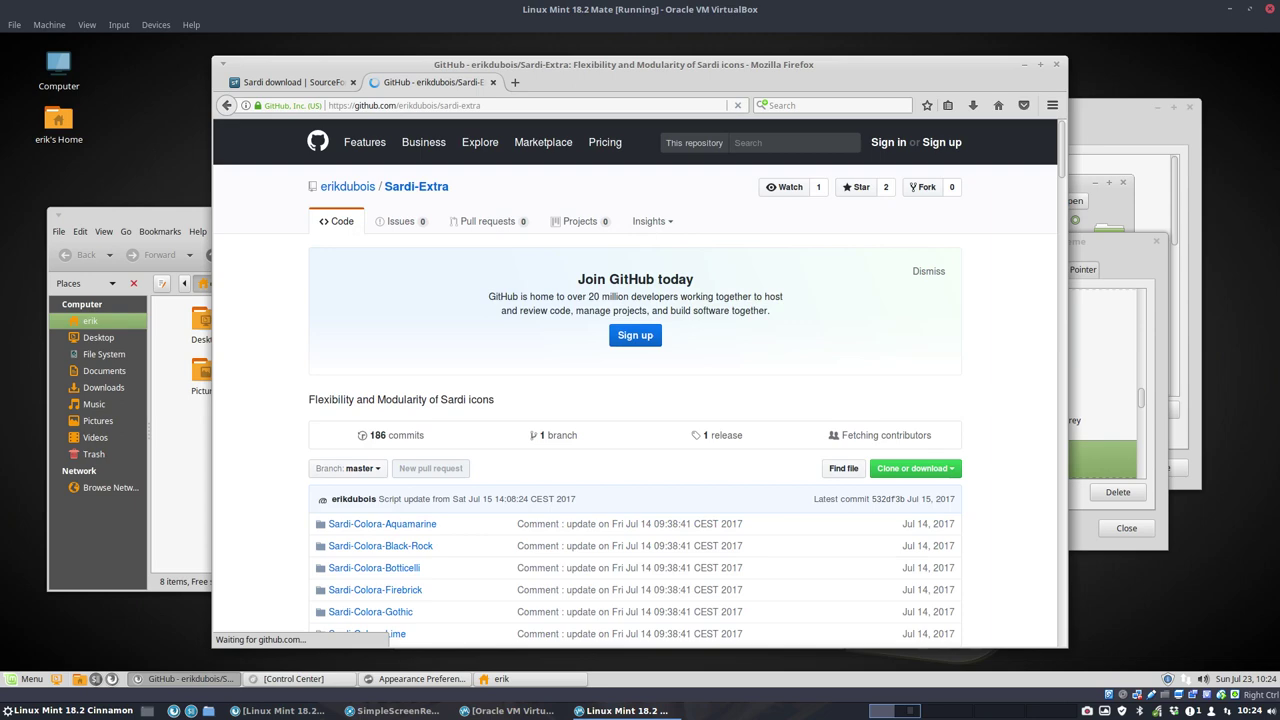
Step: Browse the Sardi-Flat-Colora-Carissma folder, then return to the repository root
scroll(340, 368, down, 9)
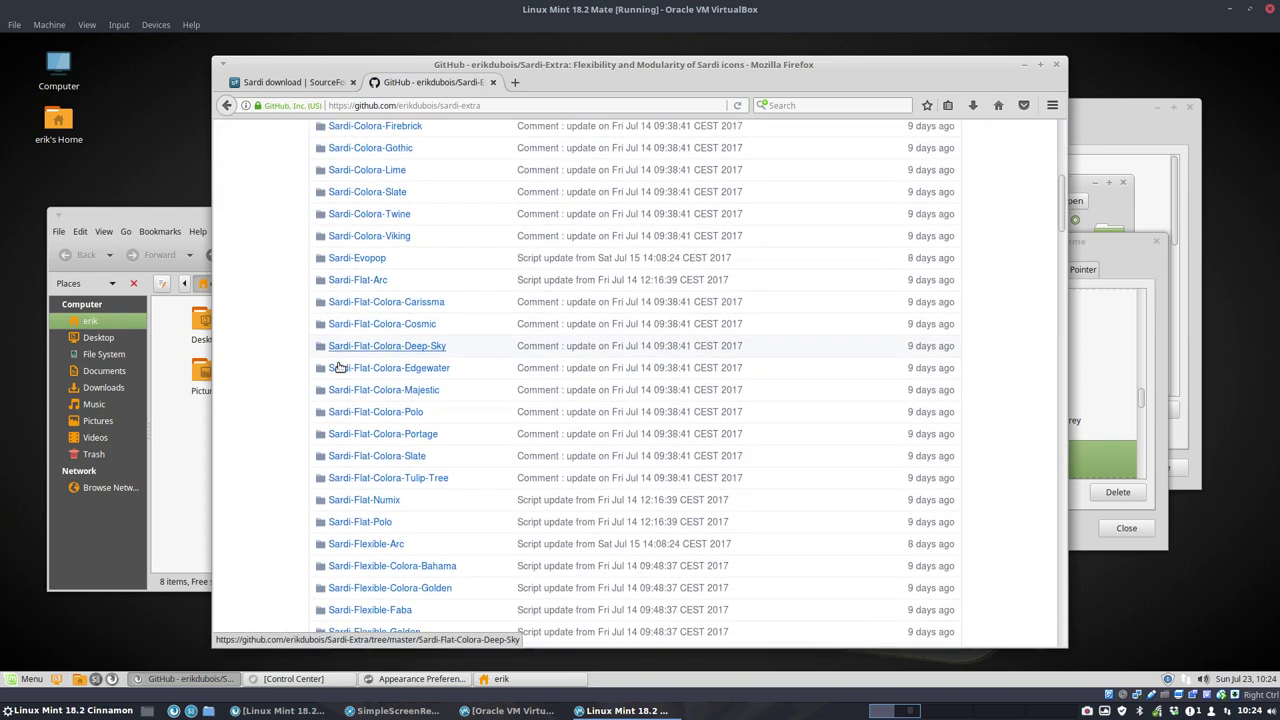
scroll(340, 368, down, 6)
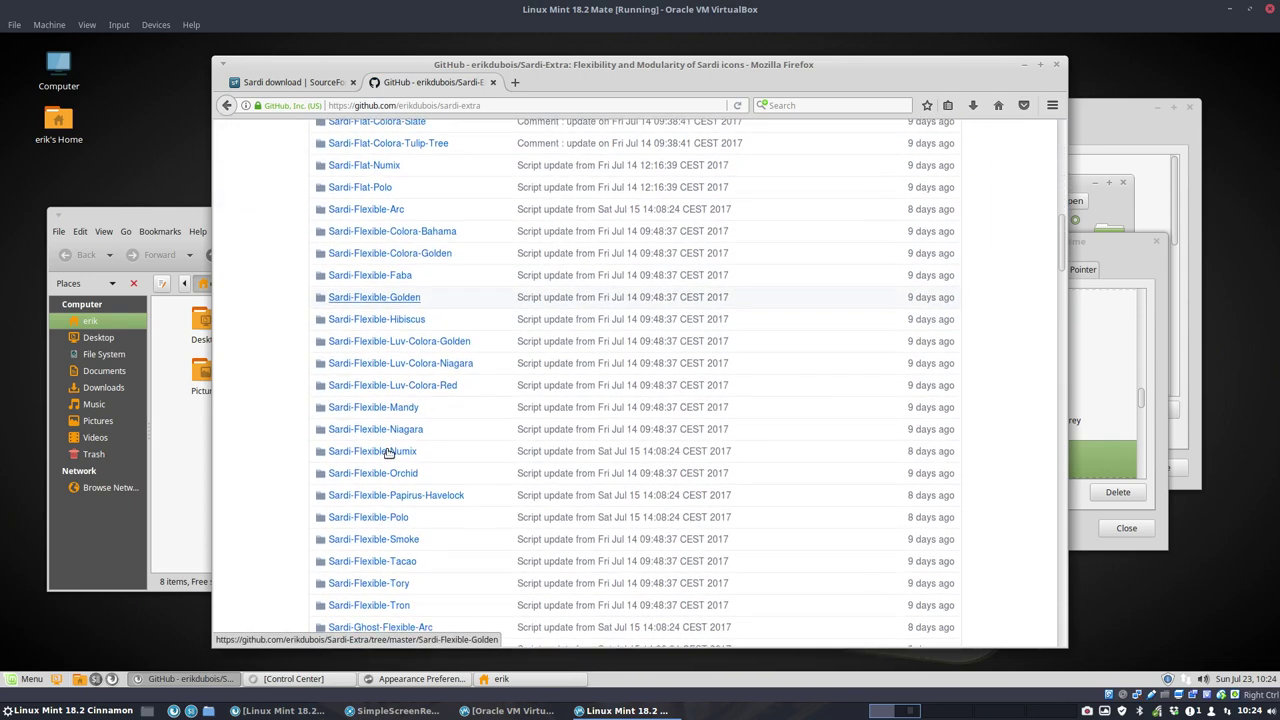
scroll(389, 453, down, 1)
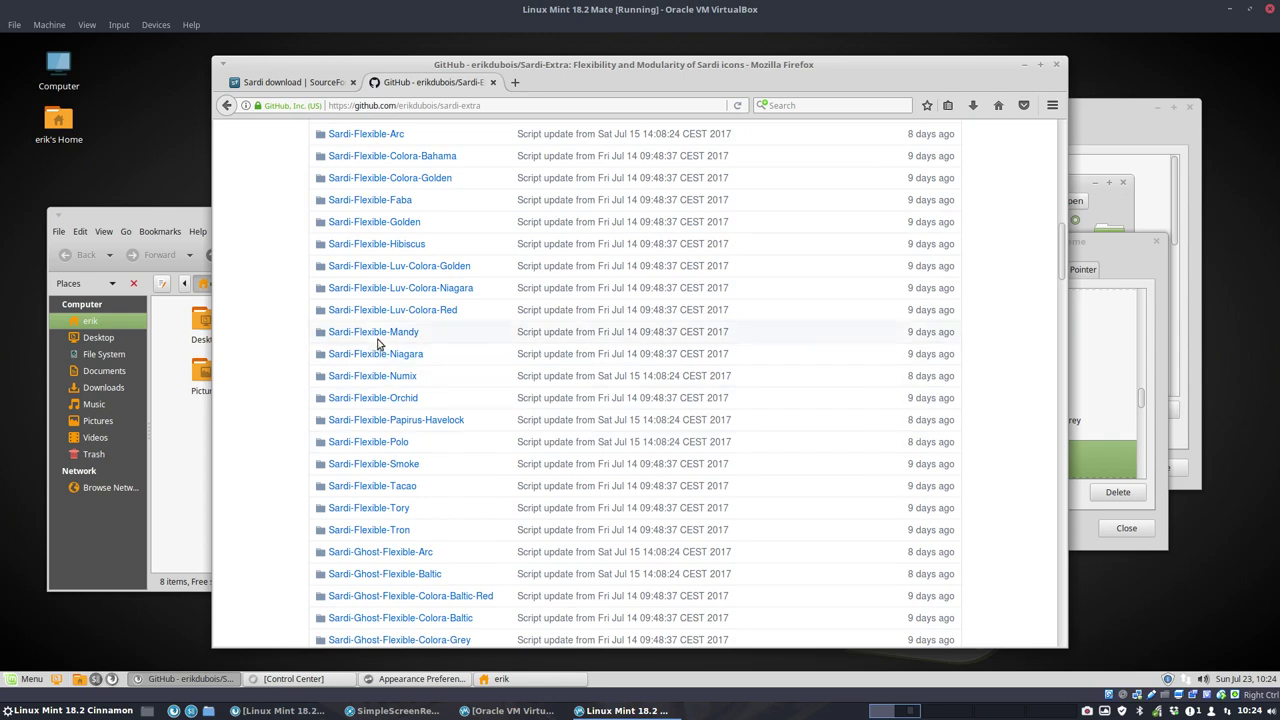
scroll(345, 388, down, 4)
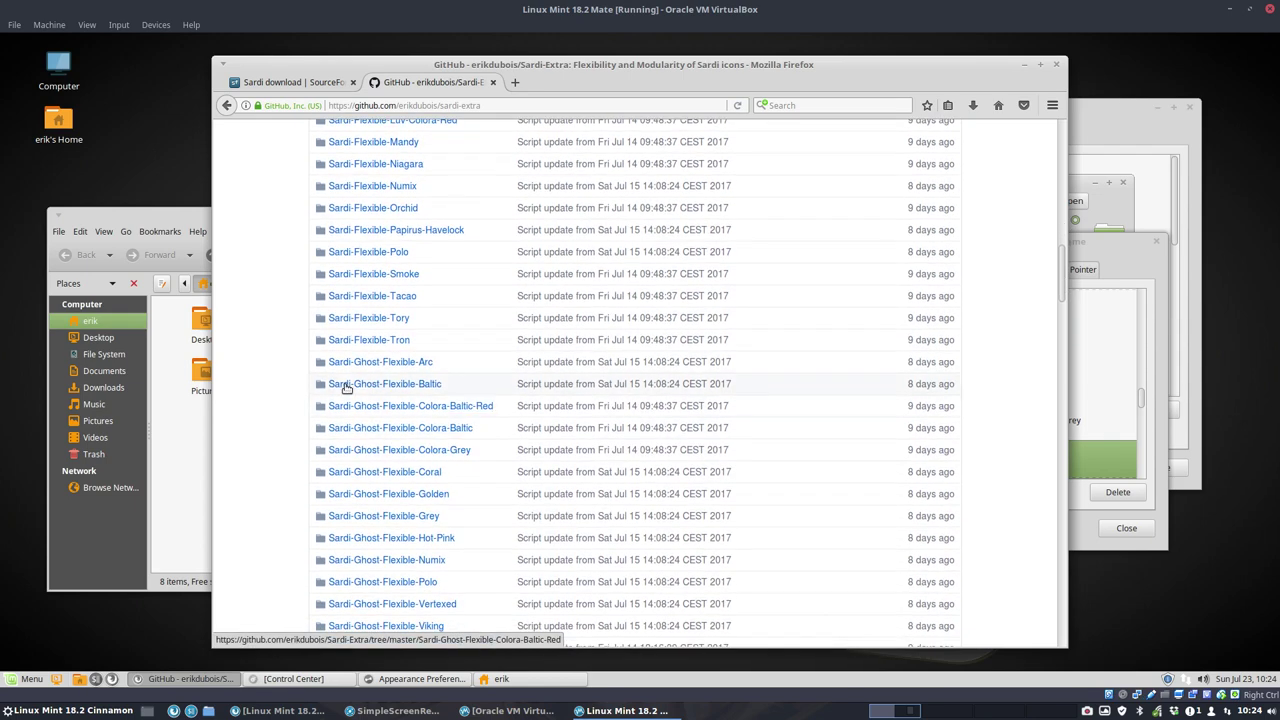
scroll(390, 470, up, 8)
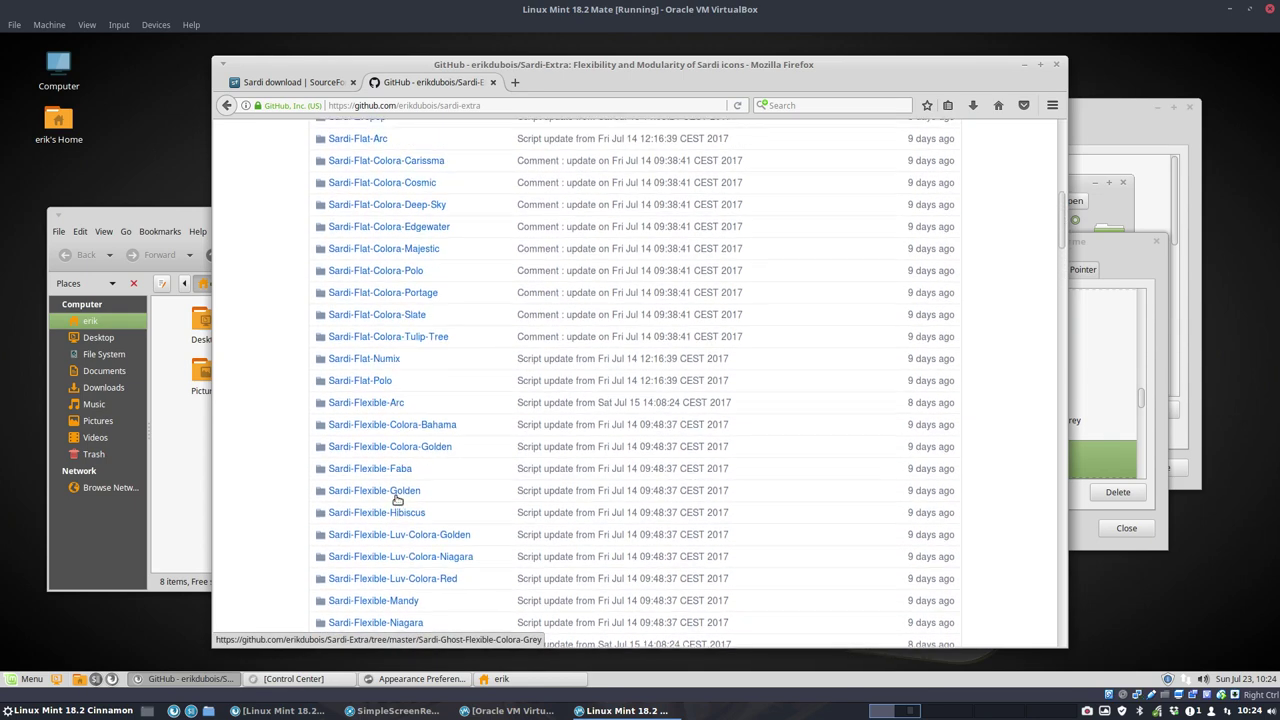
scroll(384, 314, up, 1)
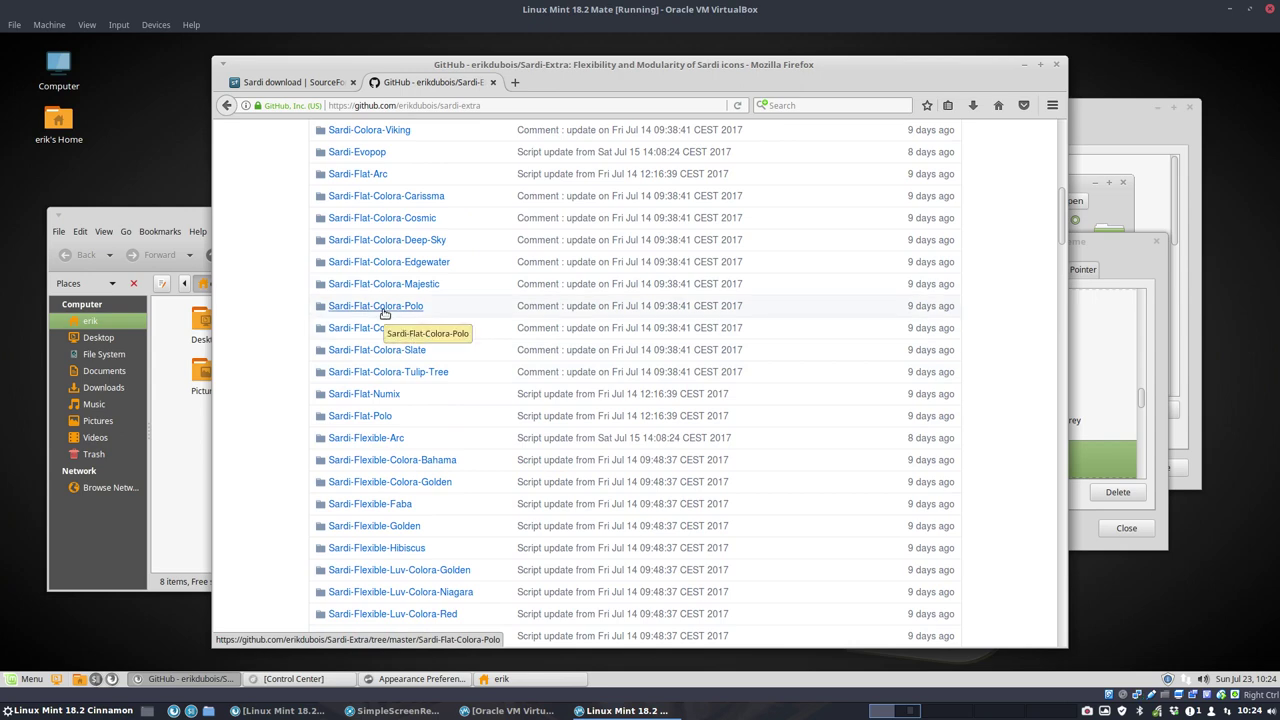
click(390, 198)
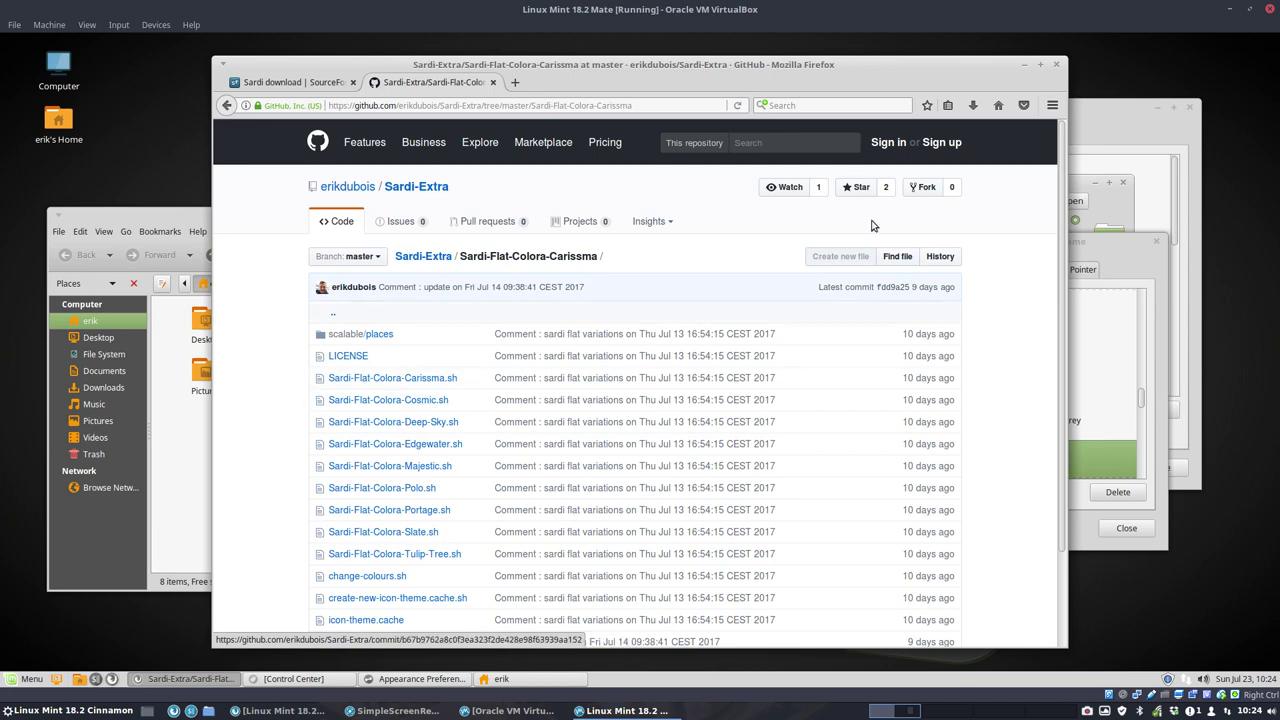
click(227, 105)
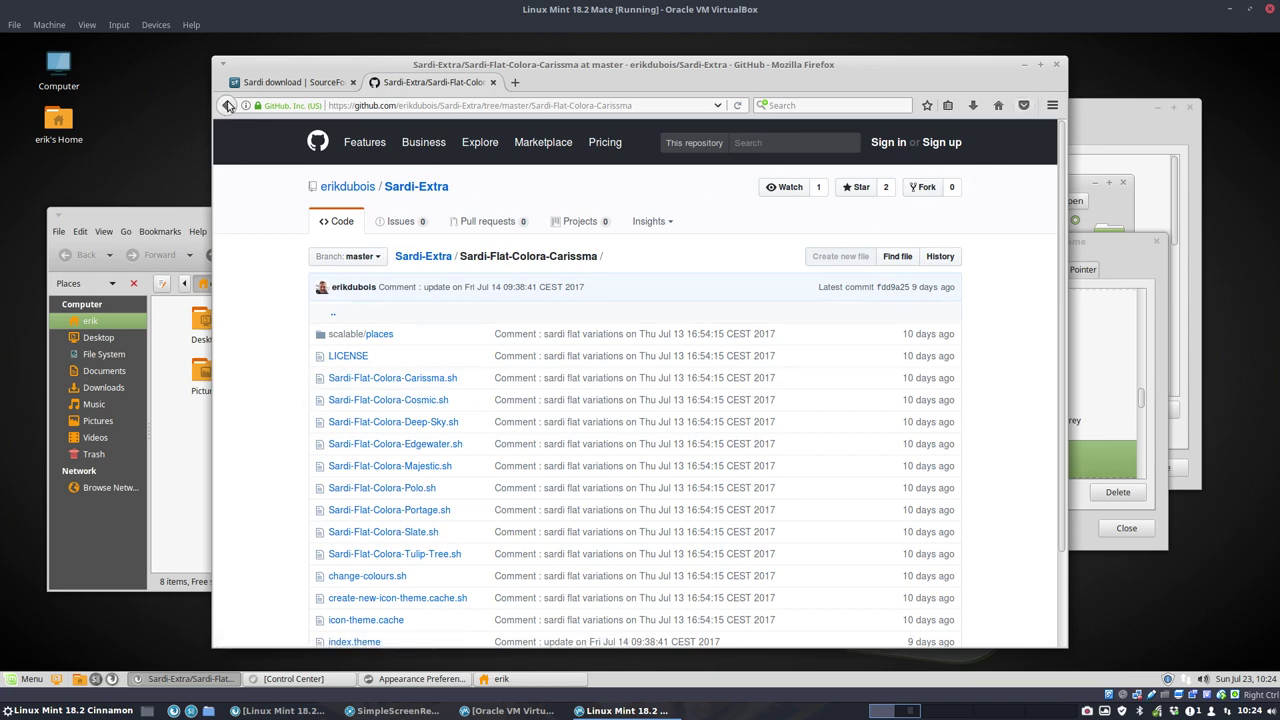
Step: Download the Sardi-Extra repository as a ZIP via Clone or download
scroll(777, 300, up, 10)
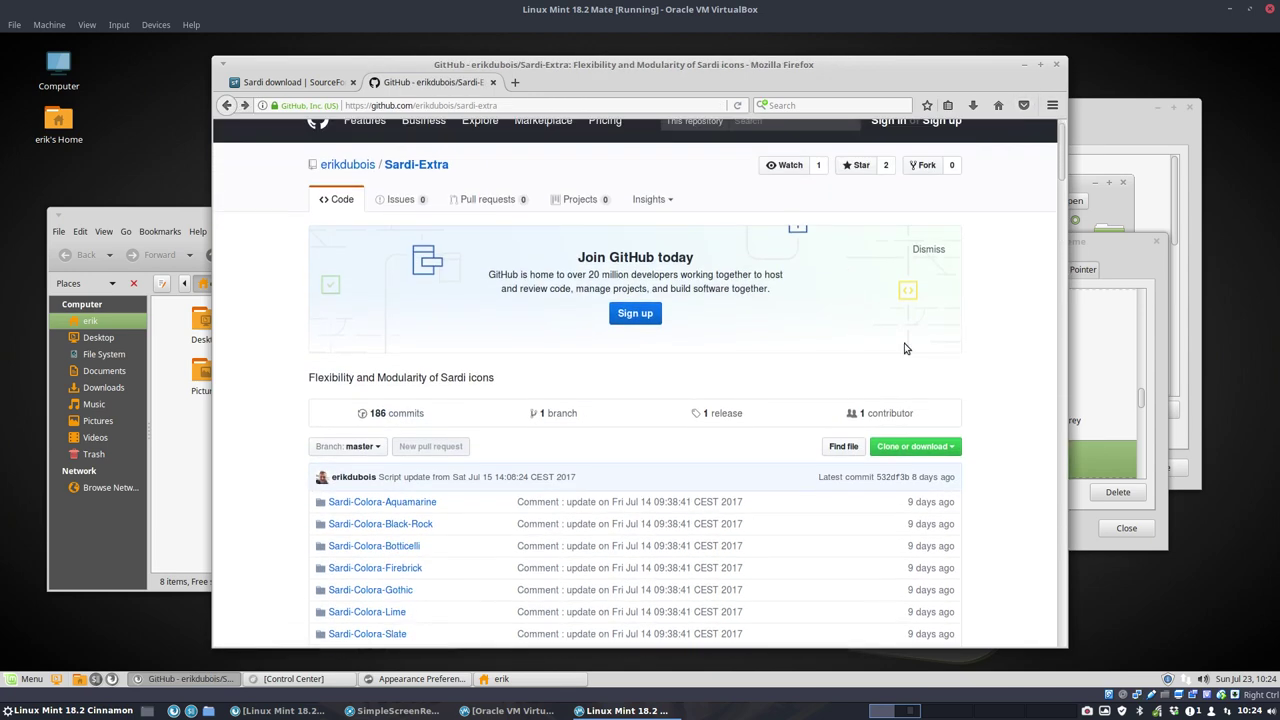
click(953, 397)
click(912, 498)
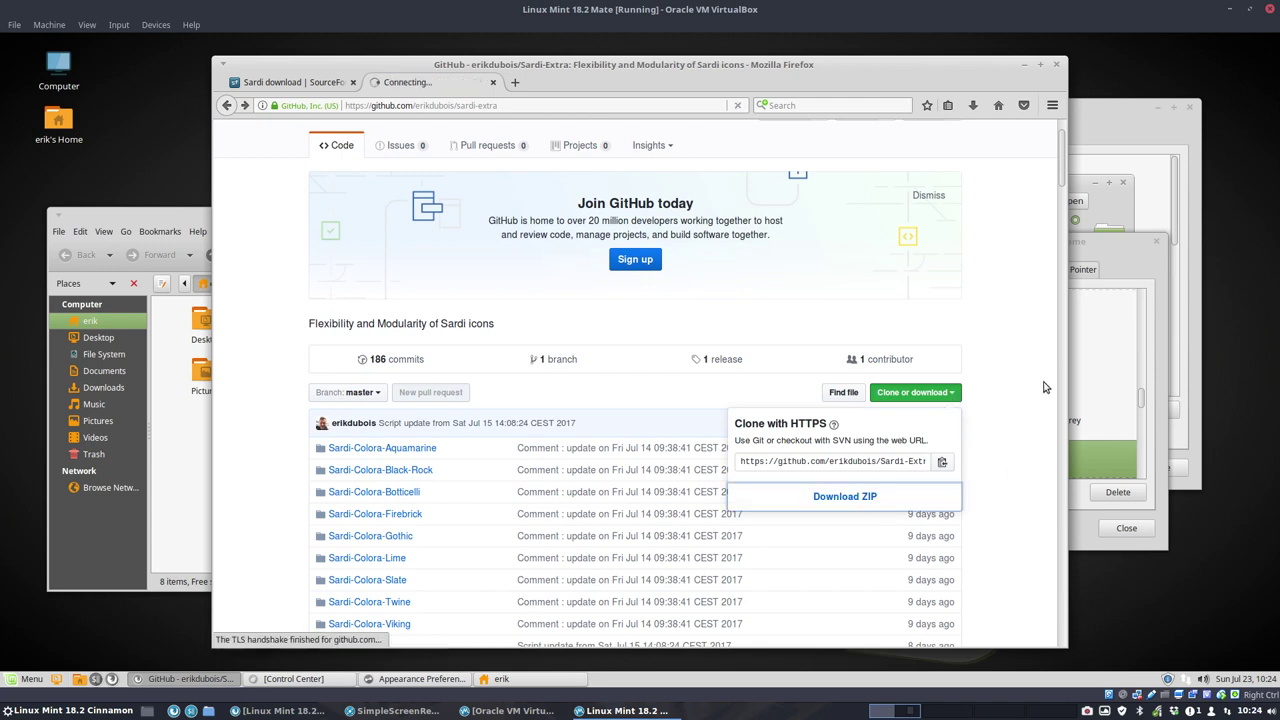
Step: Preview Sardi Mono Papirus Colora, Sardi Orb Colora and Surfn themes through Surfn Numix Misty, checking the menu
click(1024, 64)
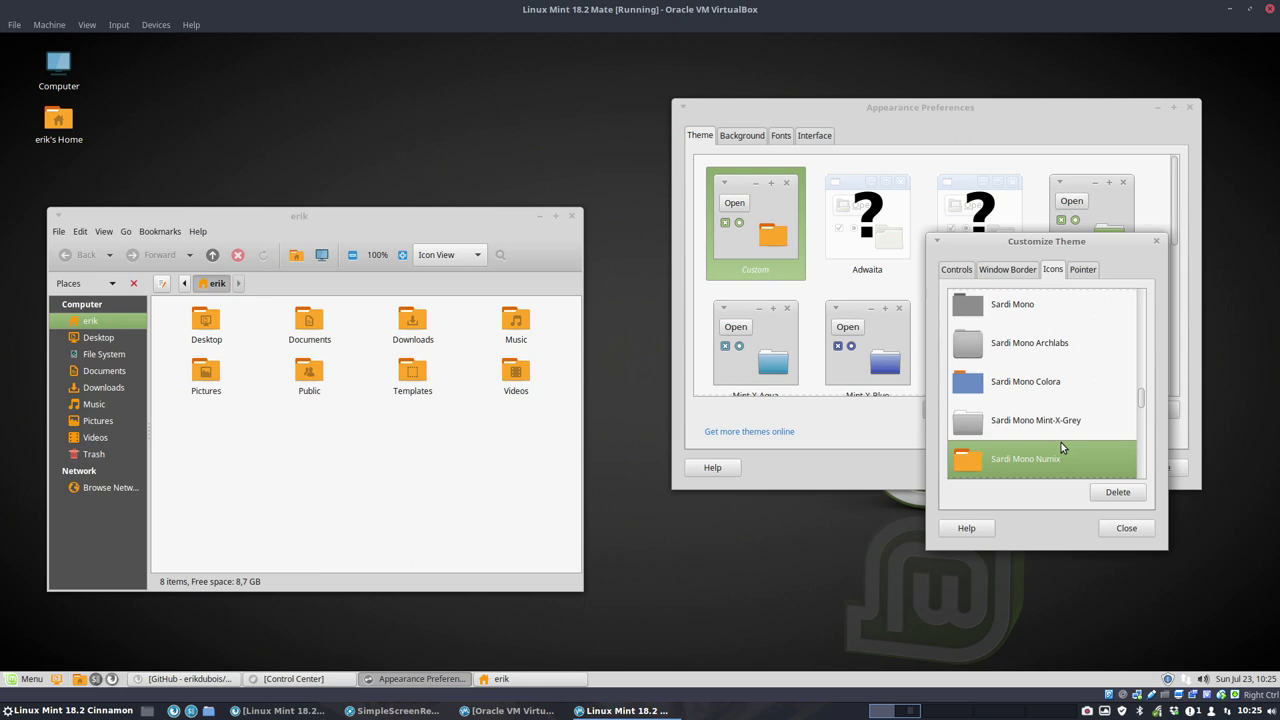
key(Down)
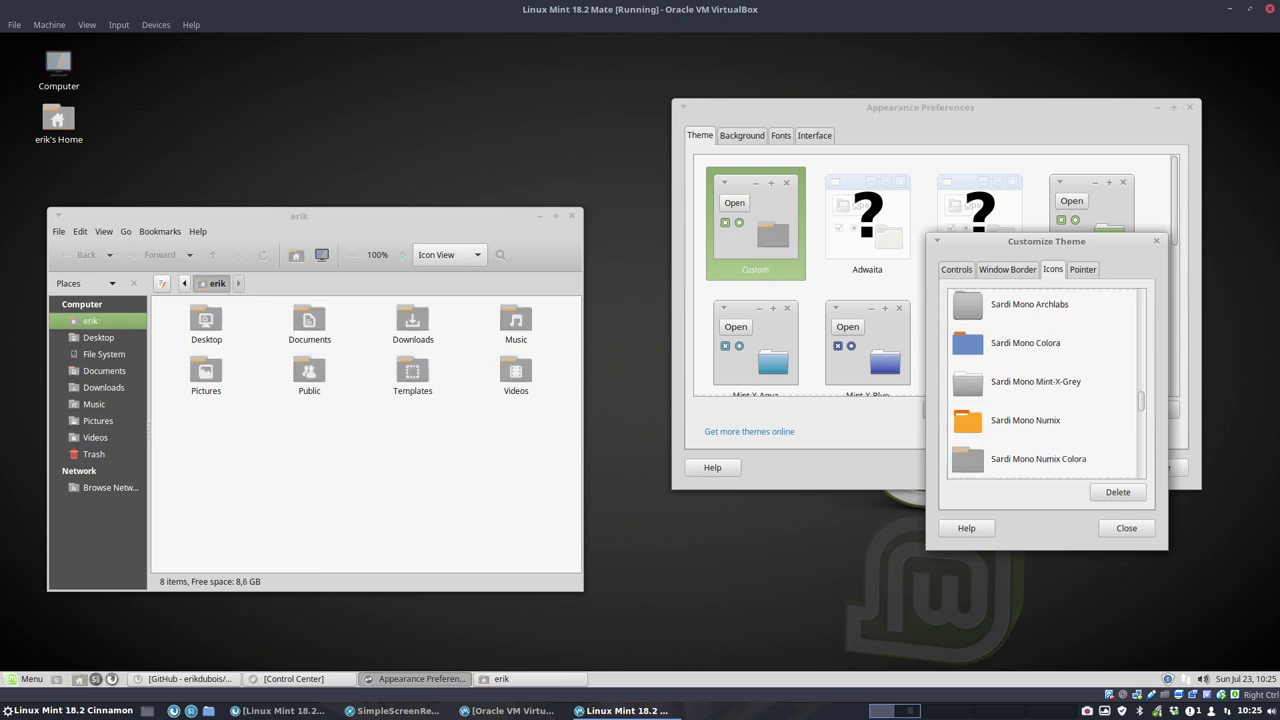
key(Down)
key(Down)
key(Down)
key(Down)
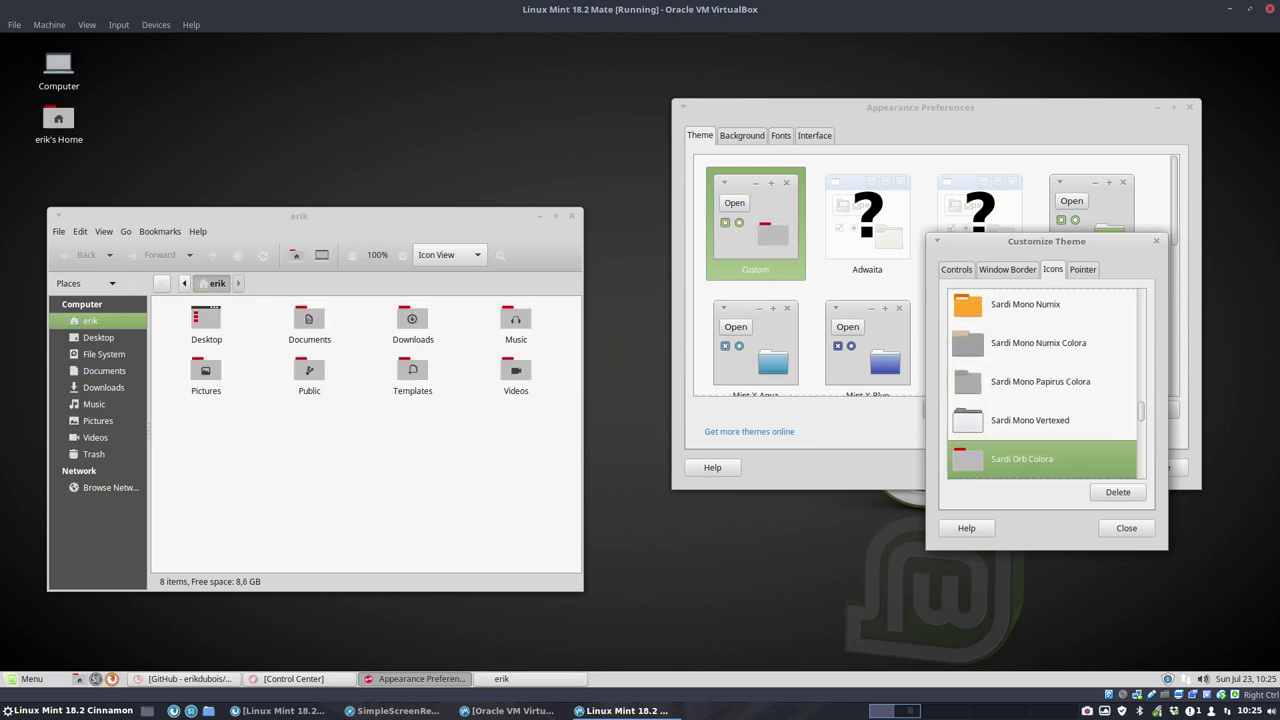
key(Down)
key(Down)
key(Down)
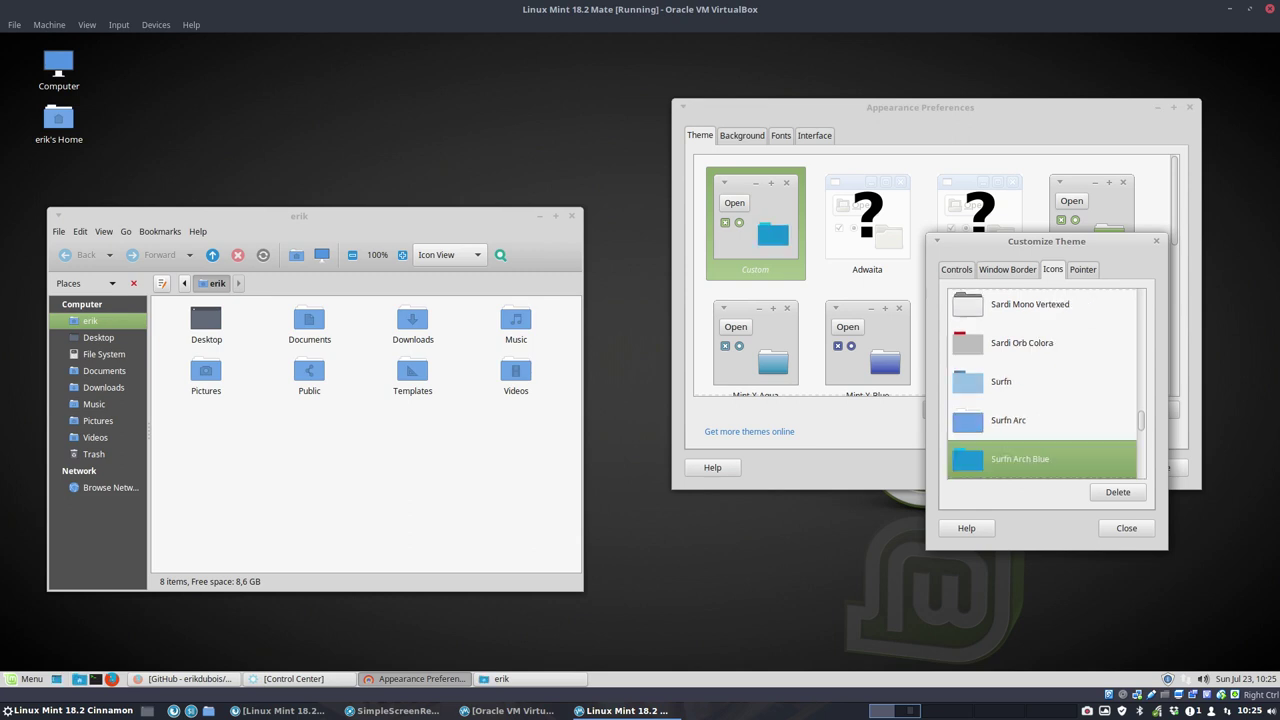
key(Down)
key(Down)
key(Down)
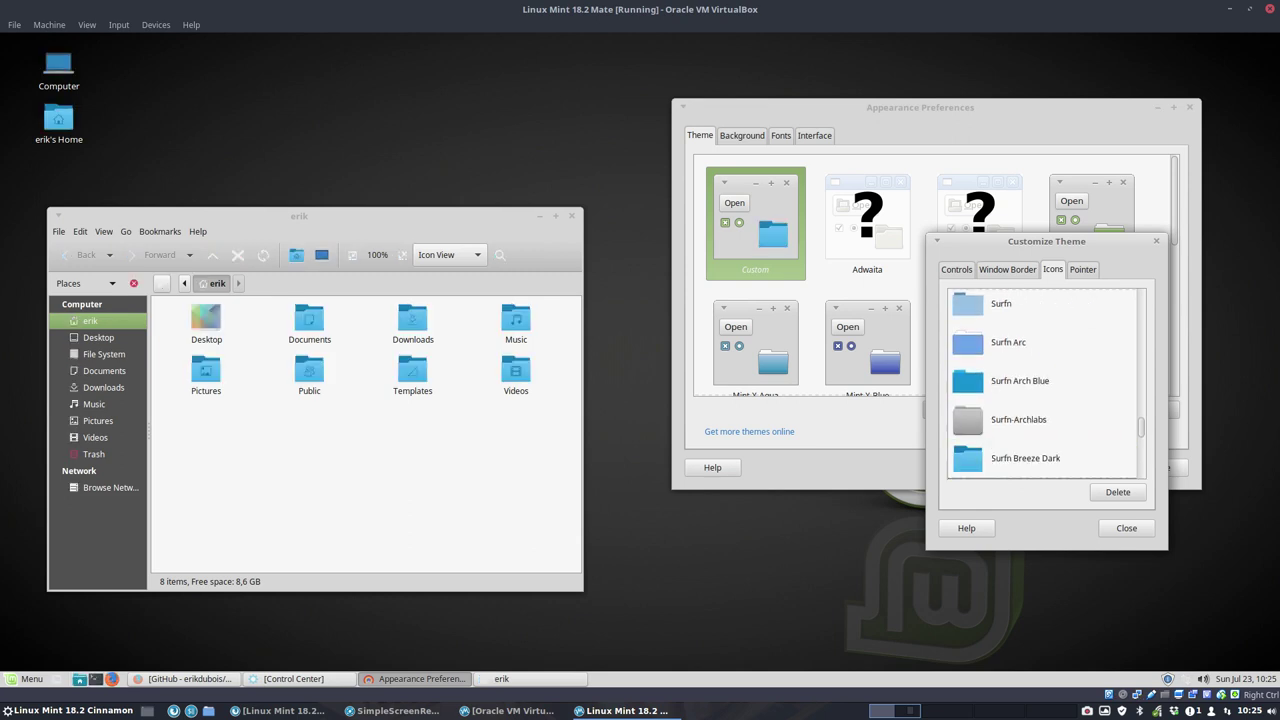
key(Down)
key(Down)
key(Down)
key(Down)
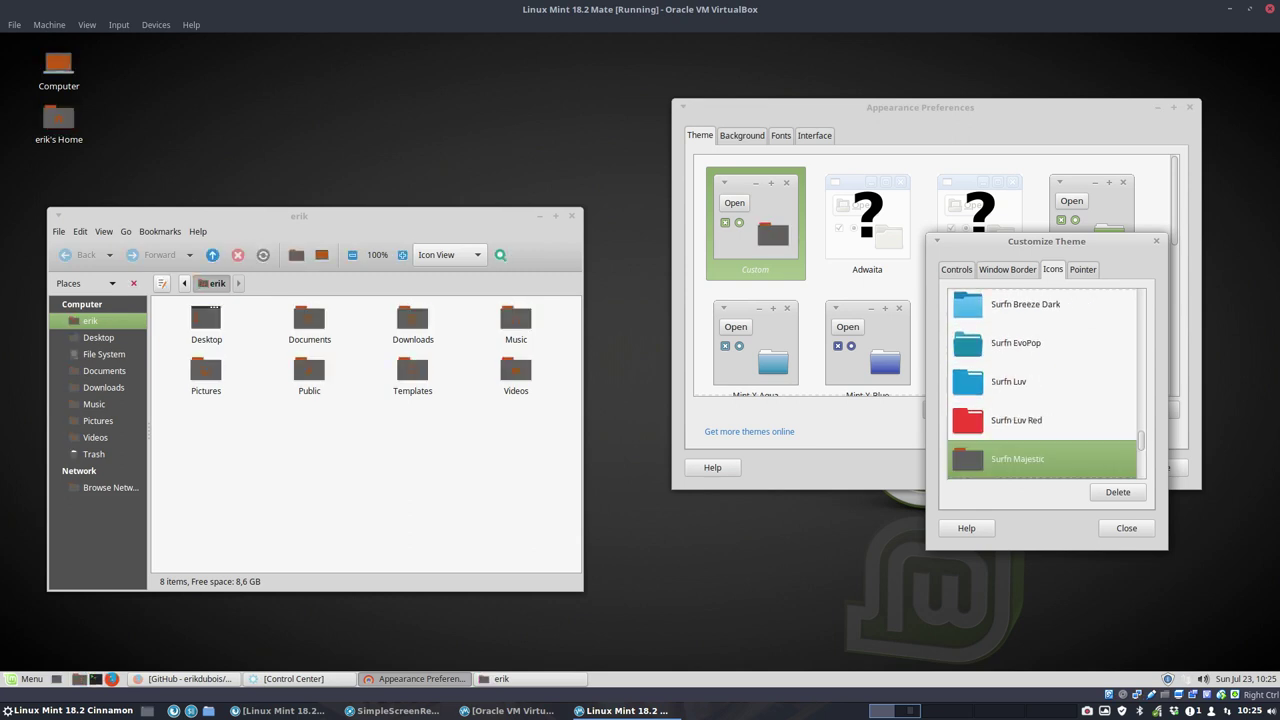
key(Down)
key(Down)
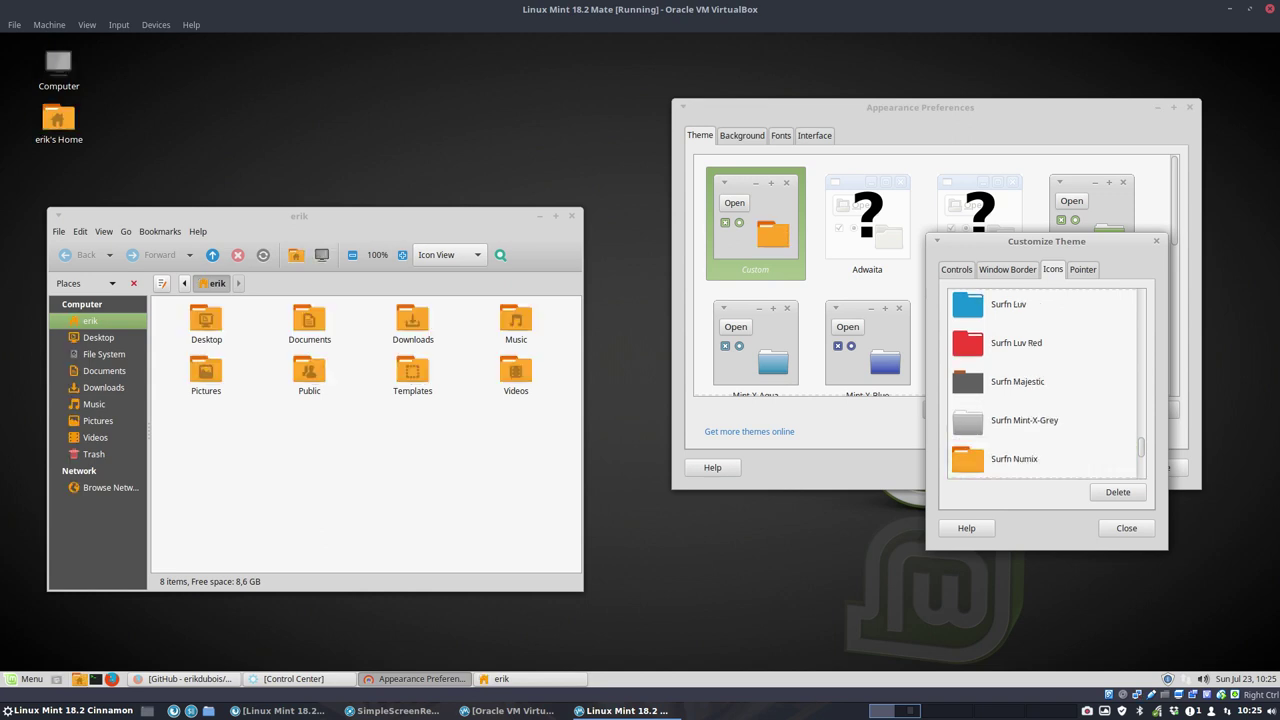
key(Down)
key(Down)
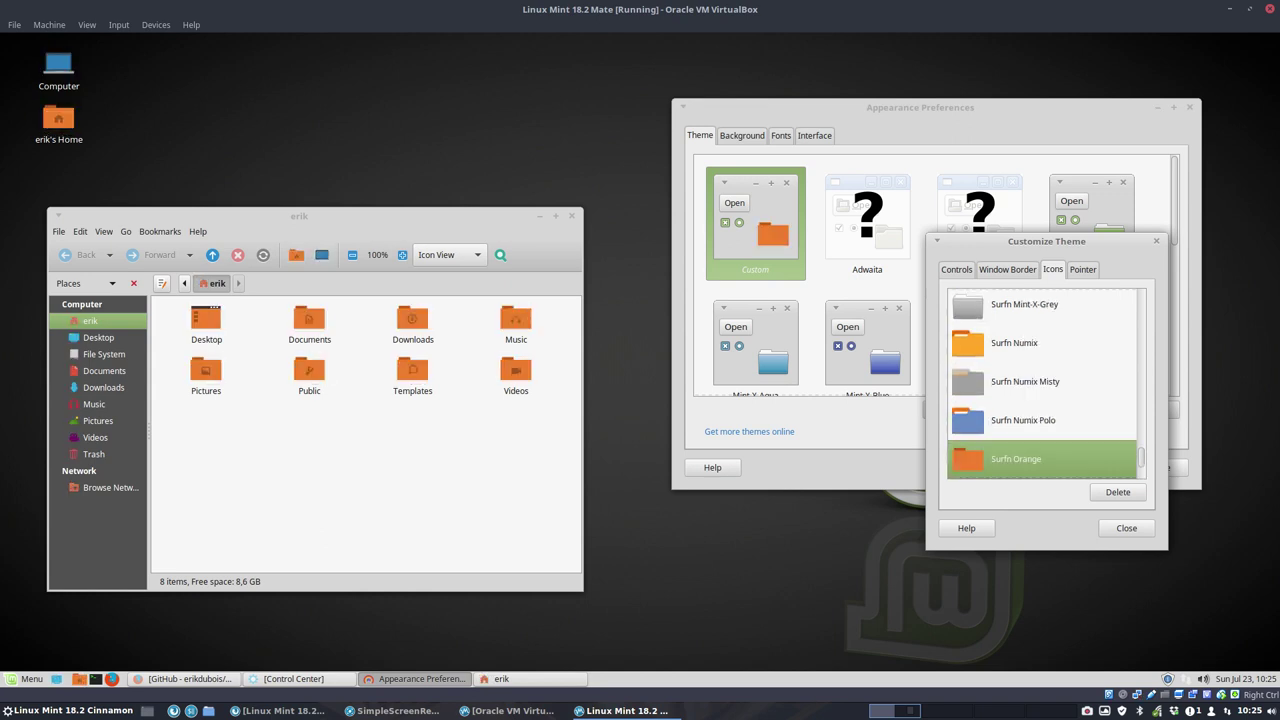
click(36, 677)
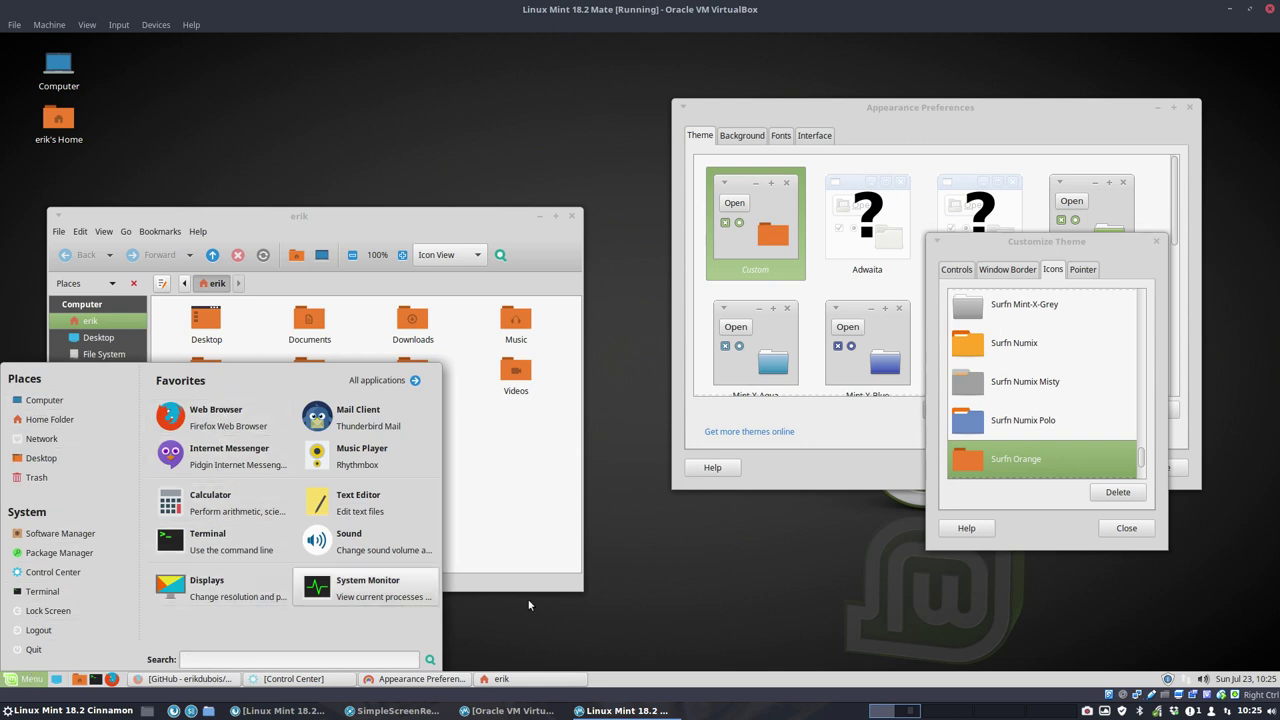
Step: Apply Sardi Mono Vertexed, then Sardi Flexible, checking the start menu icons after each
scroll(1037, 404, up, 3)
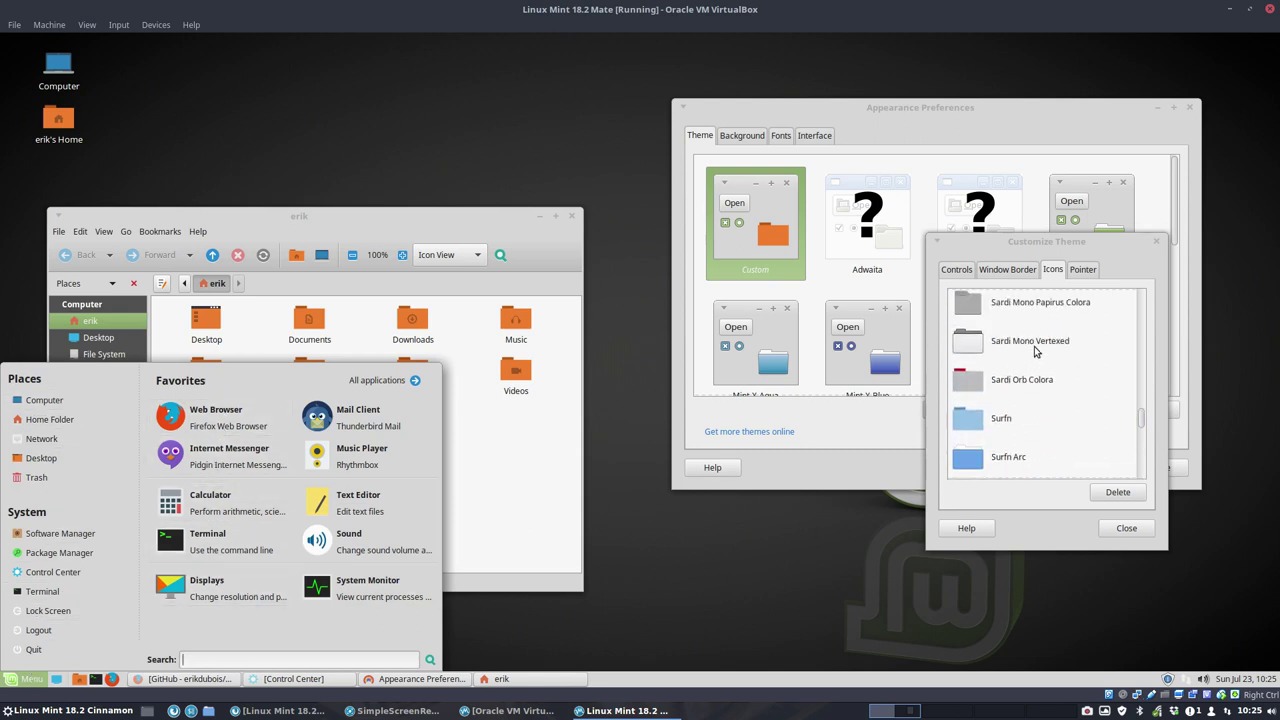
click(1028, 350)
click(34, 680)
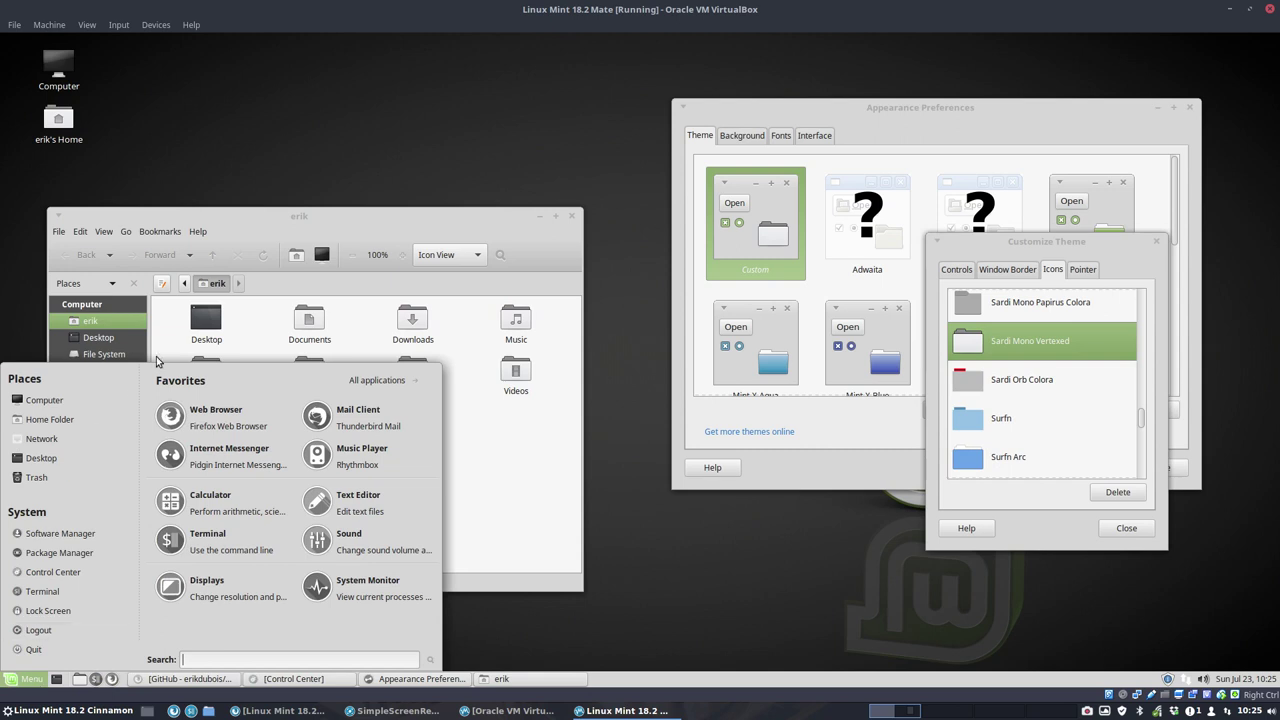
scroll(1000, 428, up, 4)
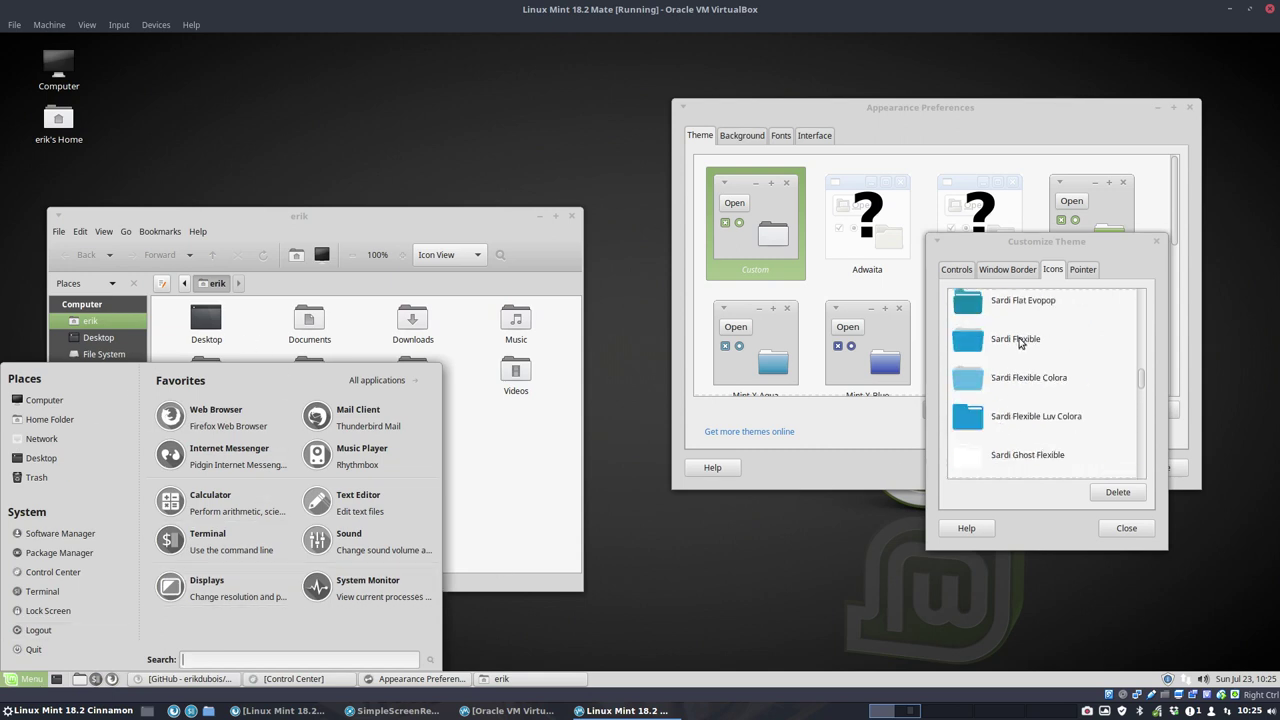
click(1020, 341)
click(32, 680)
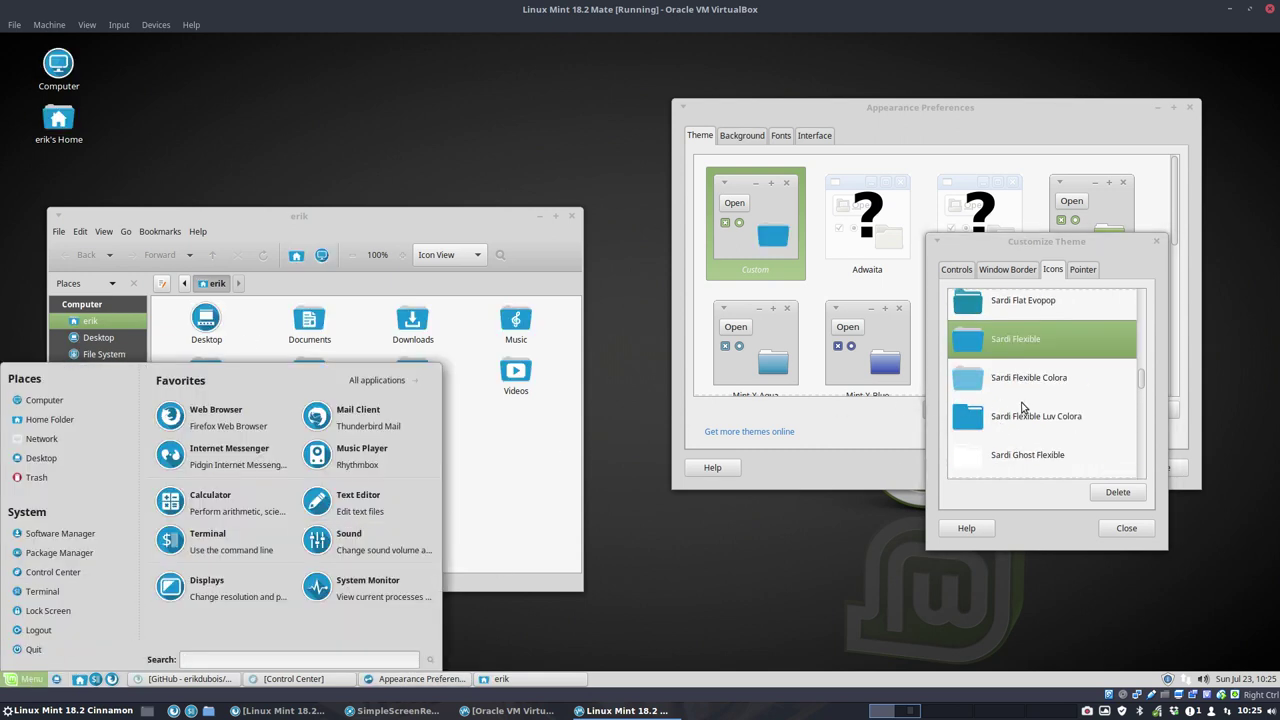
Step: Apply Sardi Flat, then plain Sardi, checking the menu and the home folder icons
scroll(1026, 408, up, 2)
click(1026, 352)
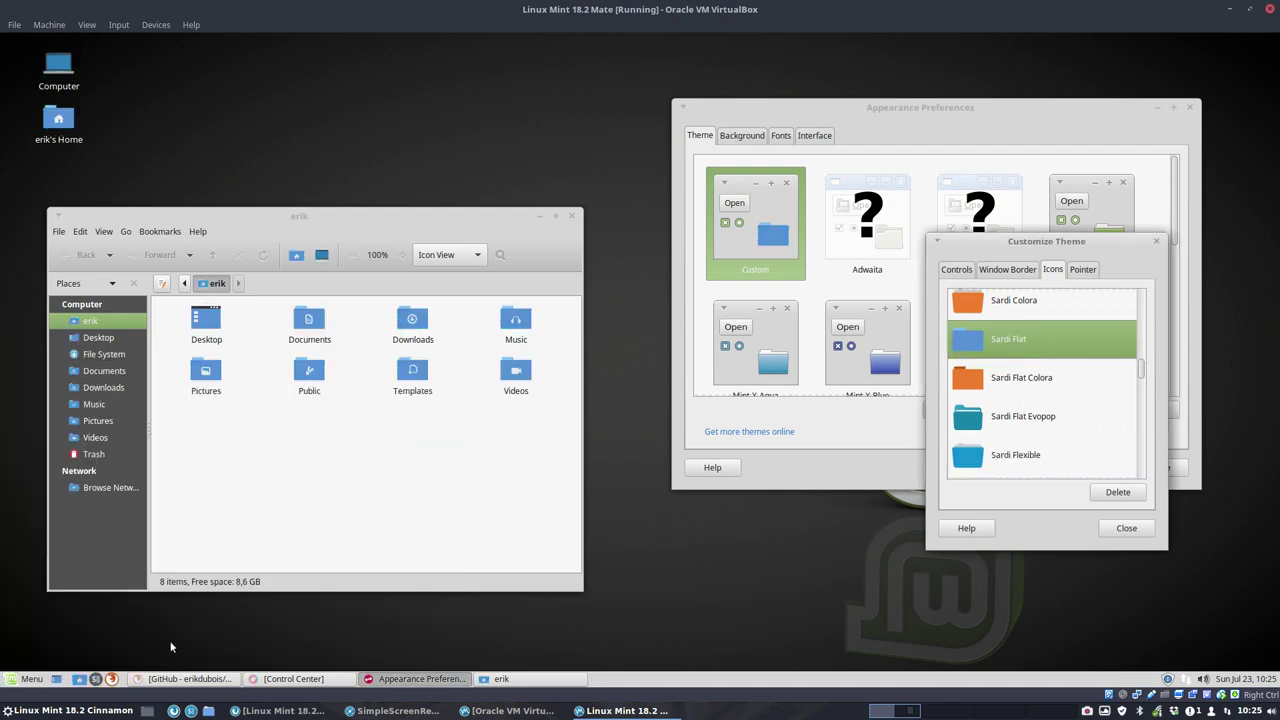
click(32, 680)
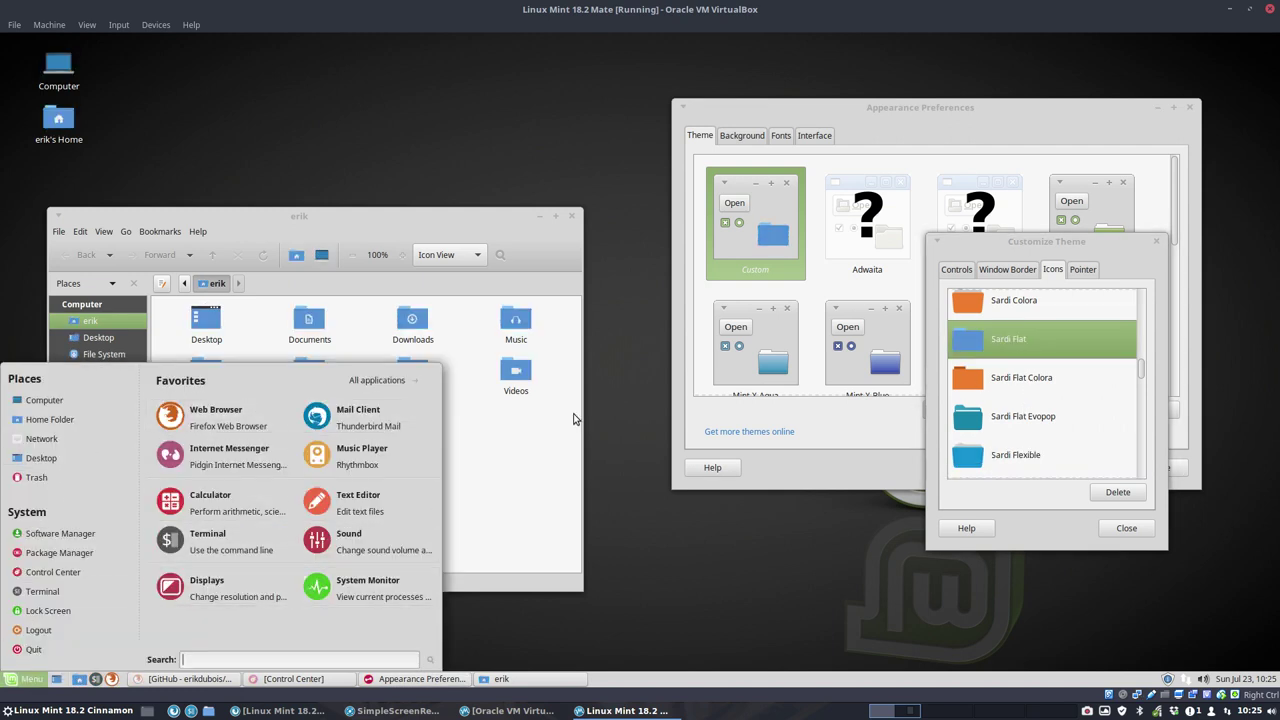
scroll(1040, 399, up, 3)
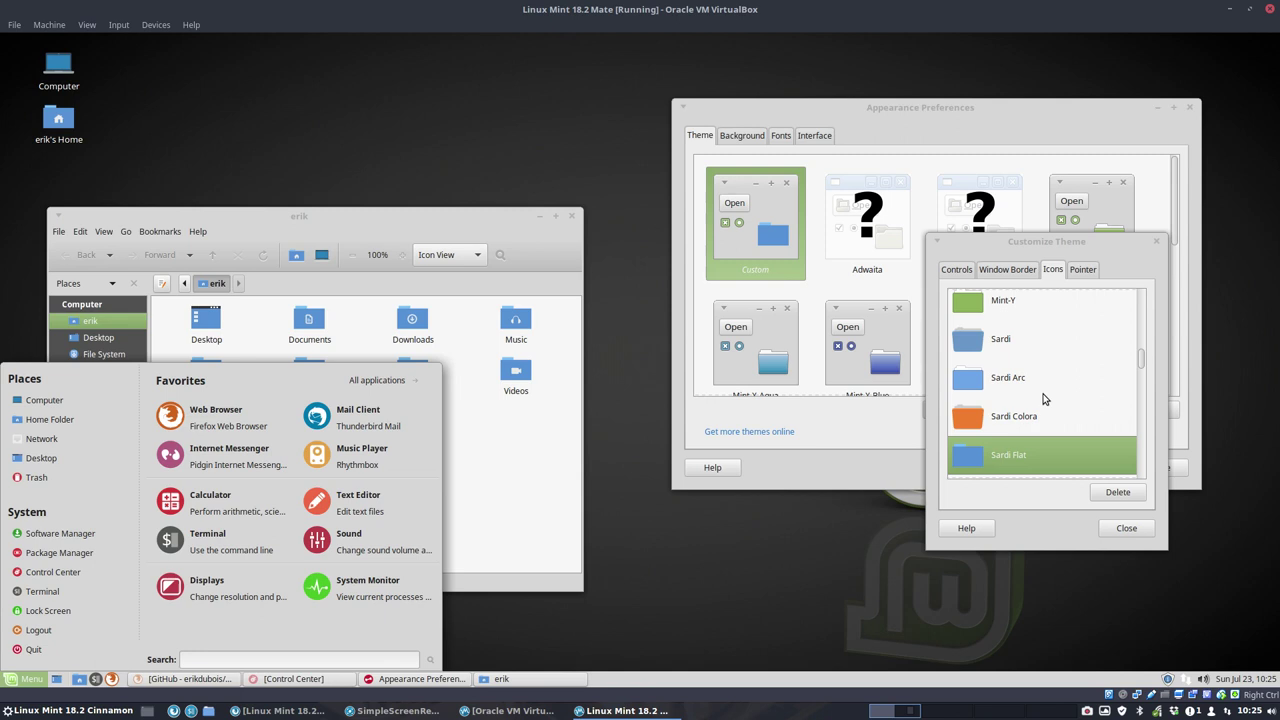
click(1028, 350)
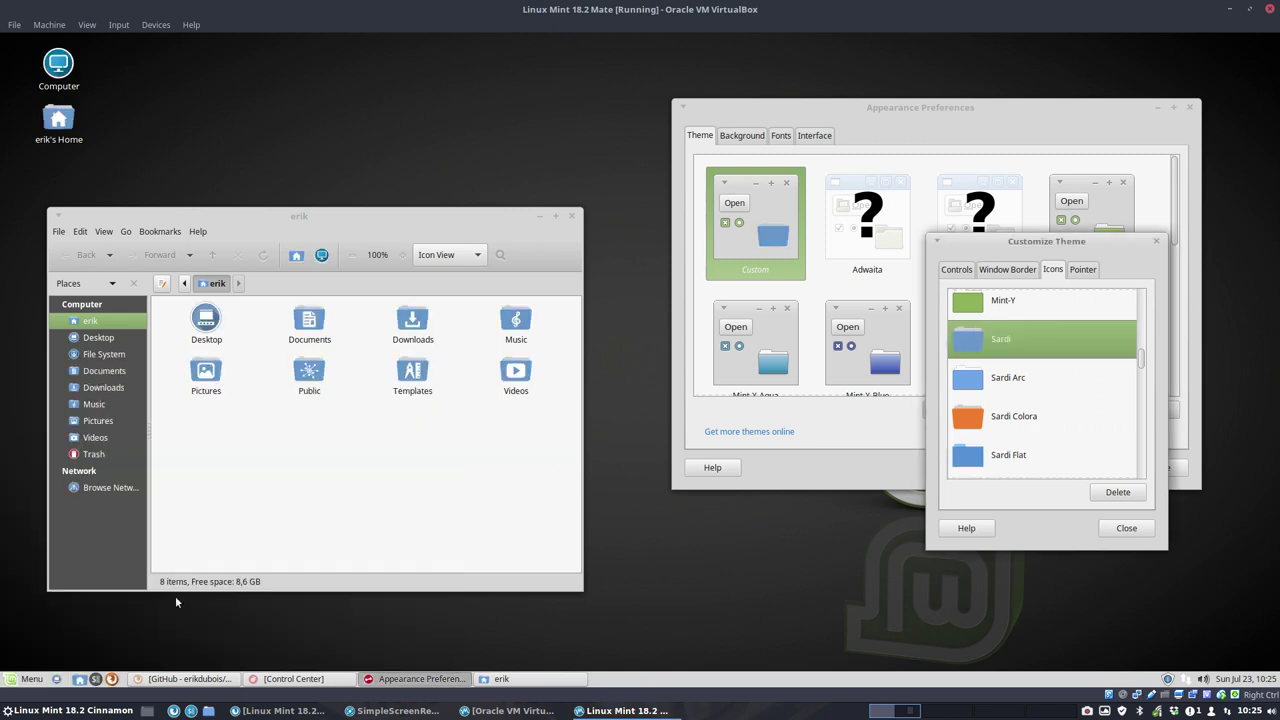
click(36, 683)
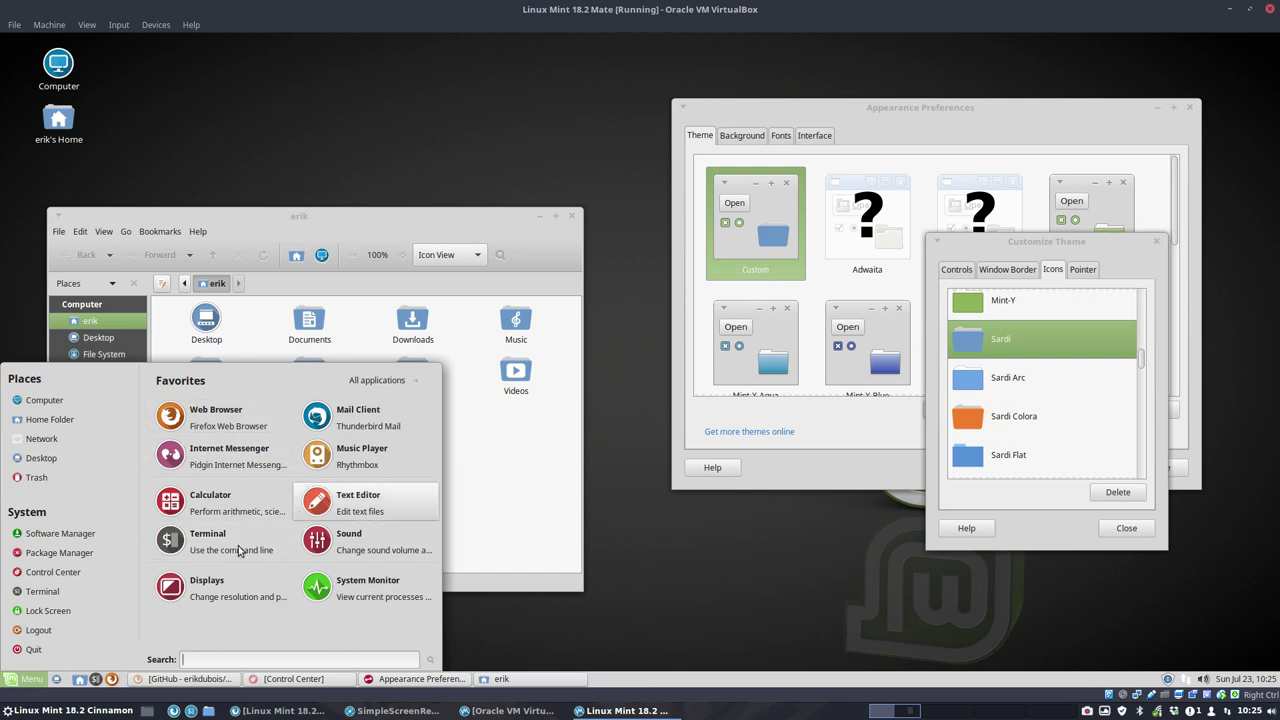
click(560, 493)
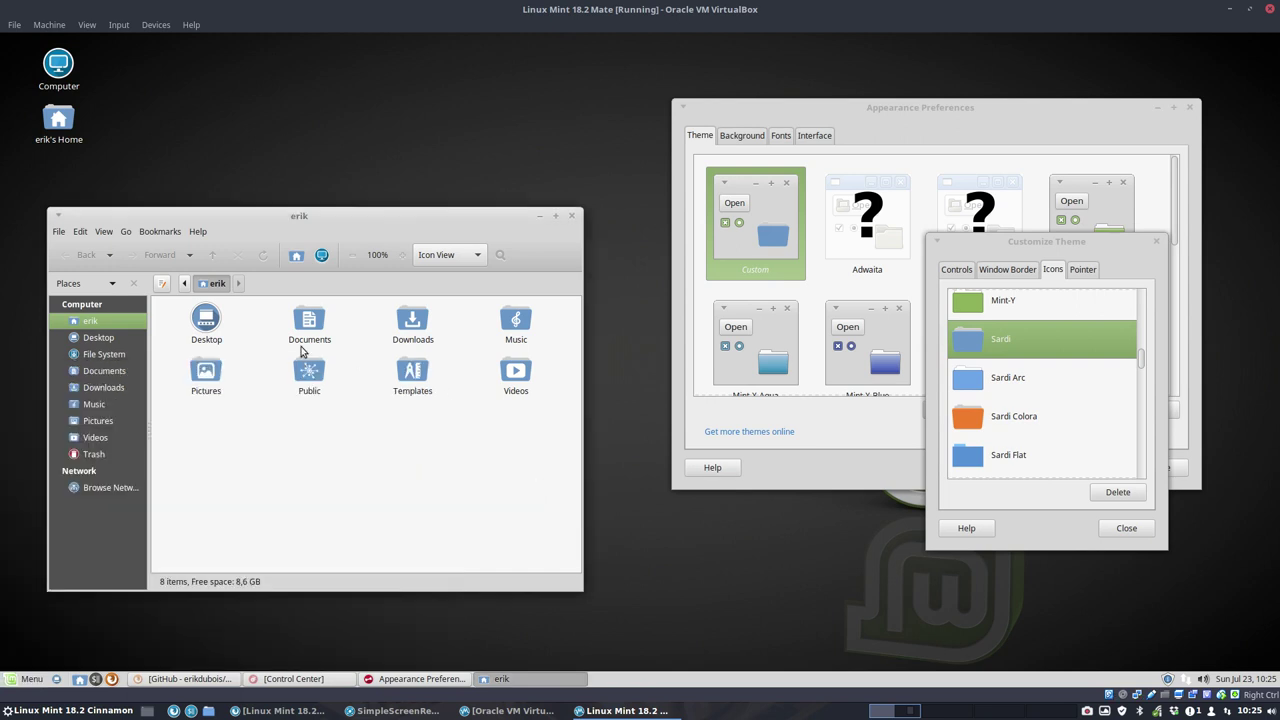
drag(220, 435, 588, 298)
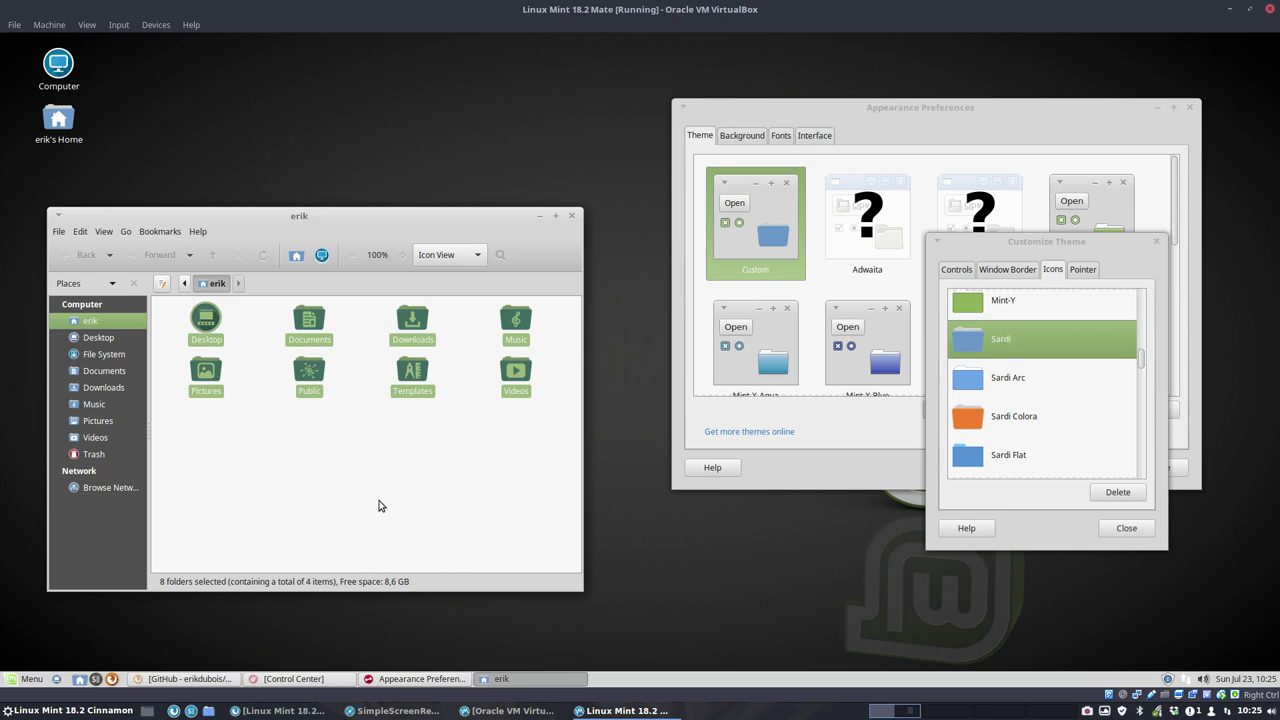
Step: Open the Downloads folder holding Sardi-Extra-master.zip from Firefox's downloads list
click(292, 682)
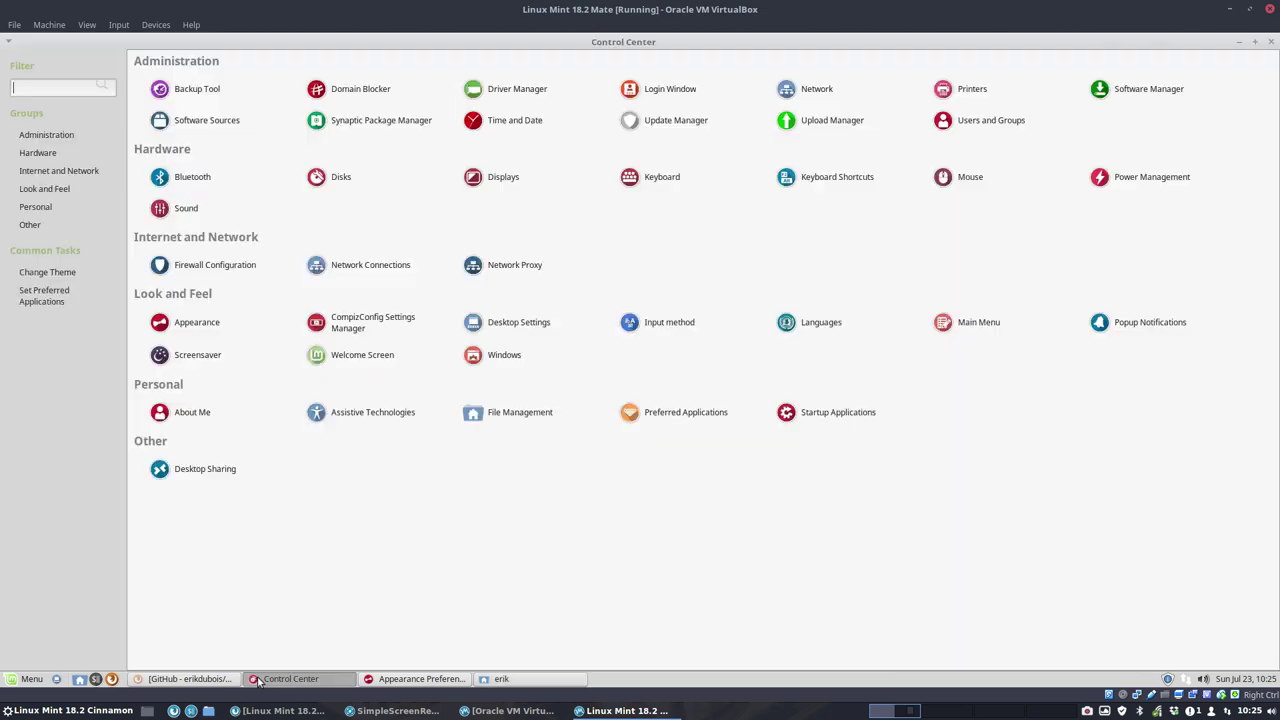
click(194, 680)
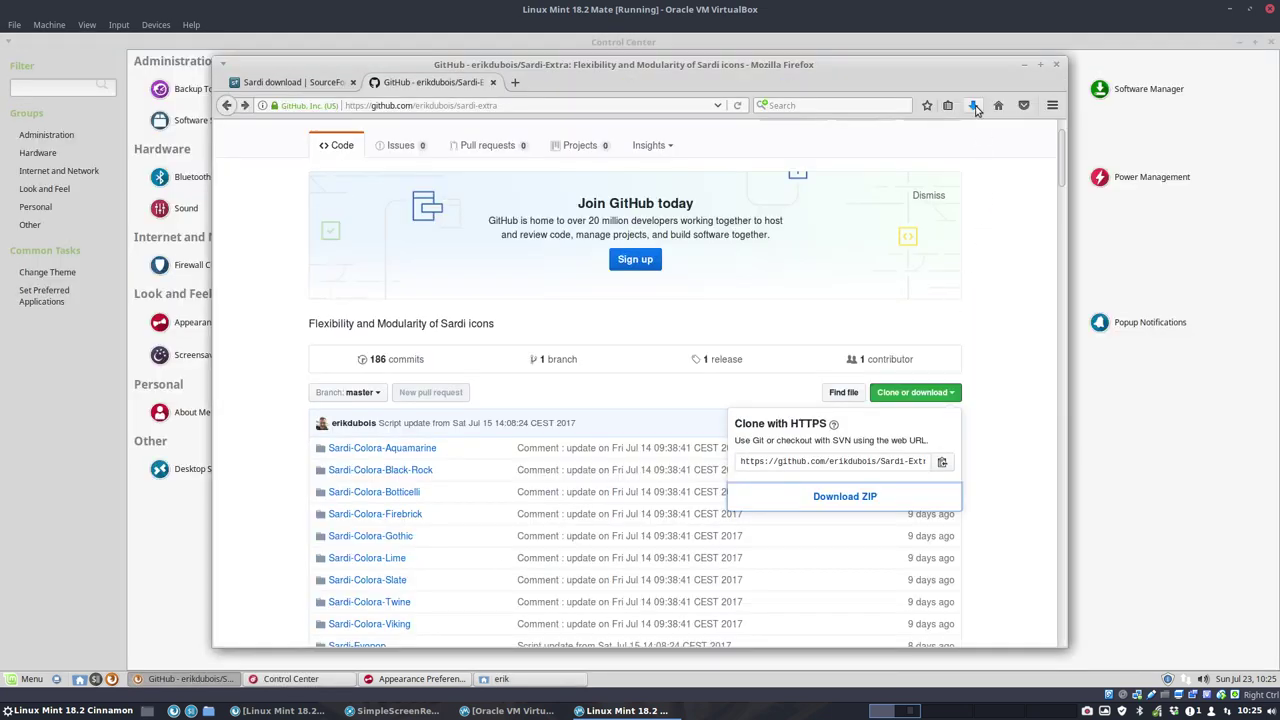
click(972, 105)
click(964, 143)
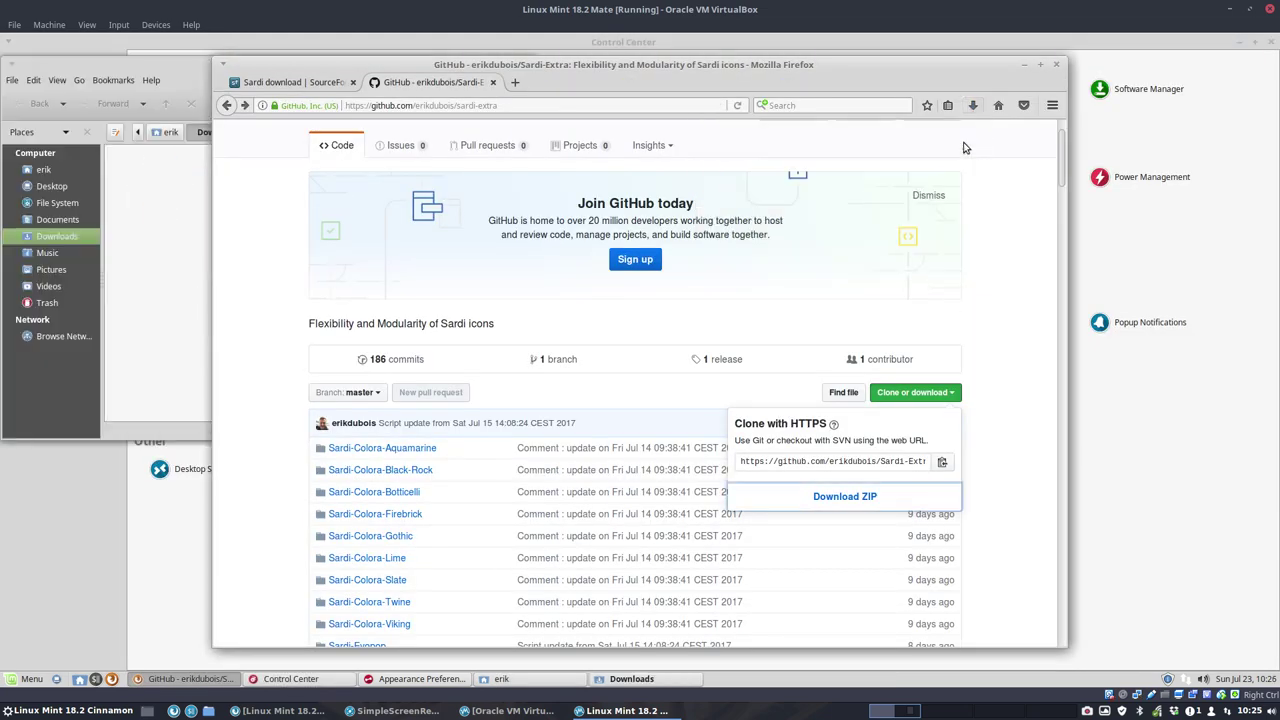
click(1024, 65)
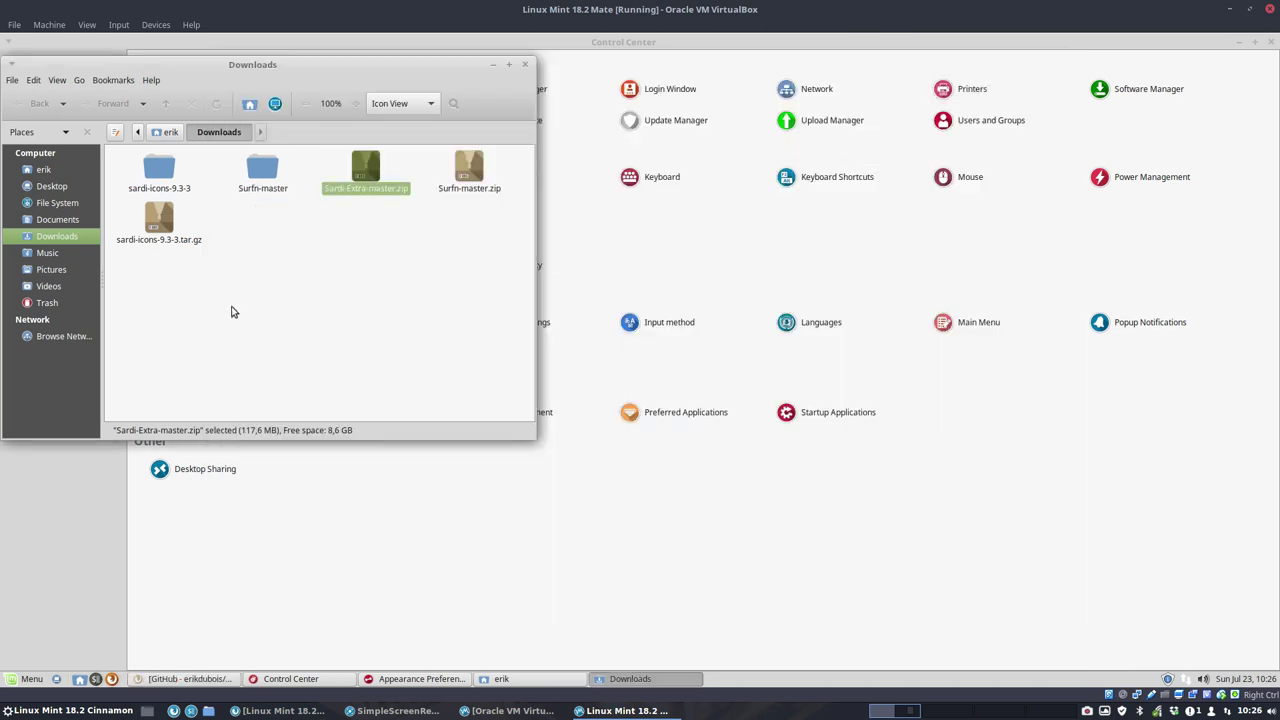
Step: Extract Sardi-Extra-master.zip in place and check its size in Properties
right_click(364, 177)
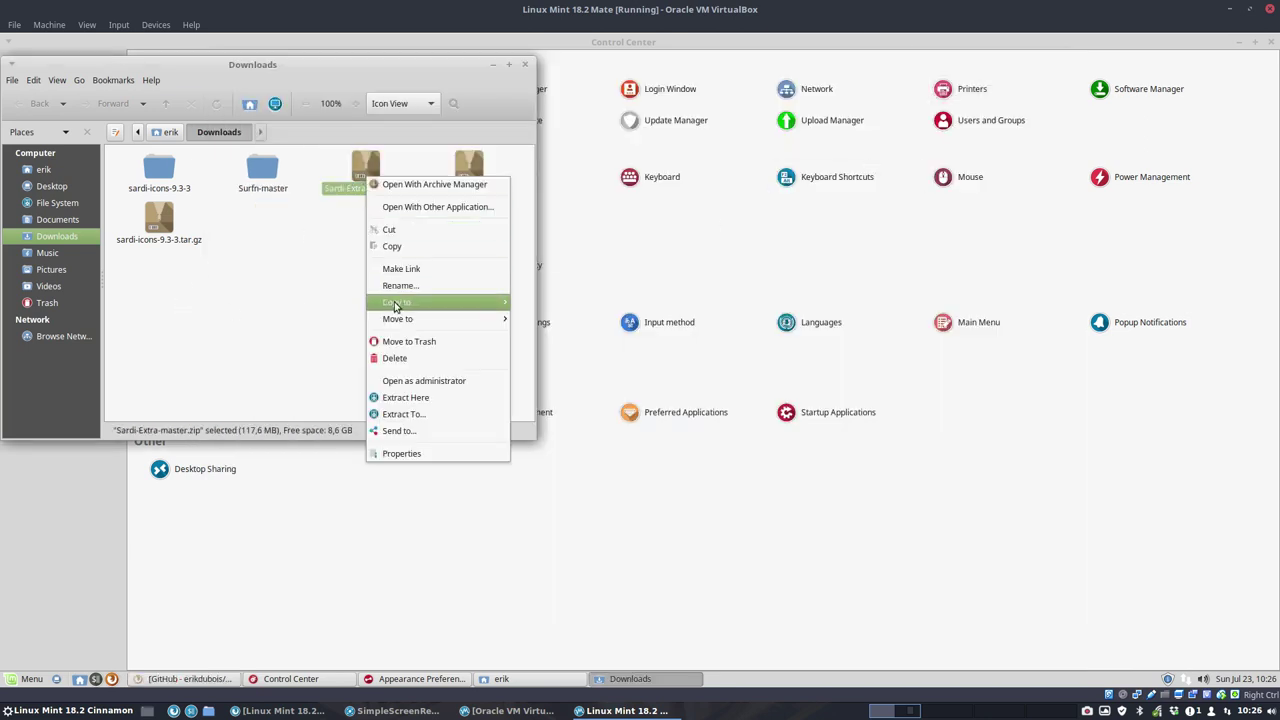
click(436, 405)
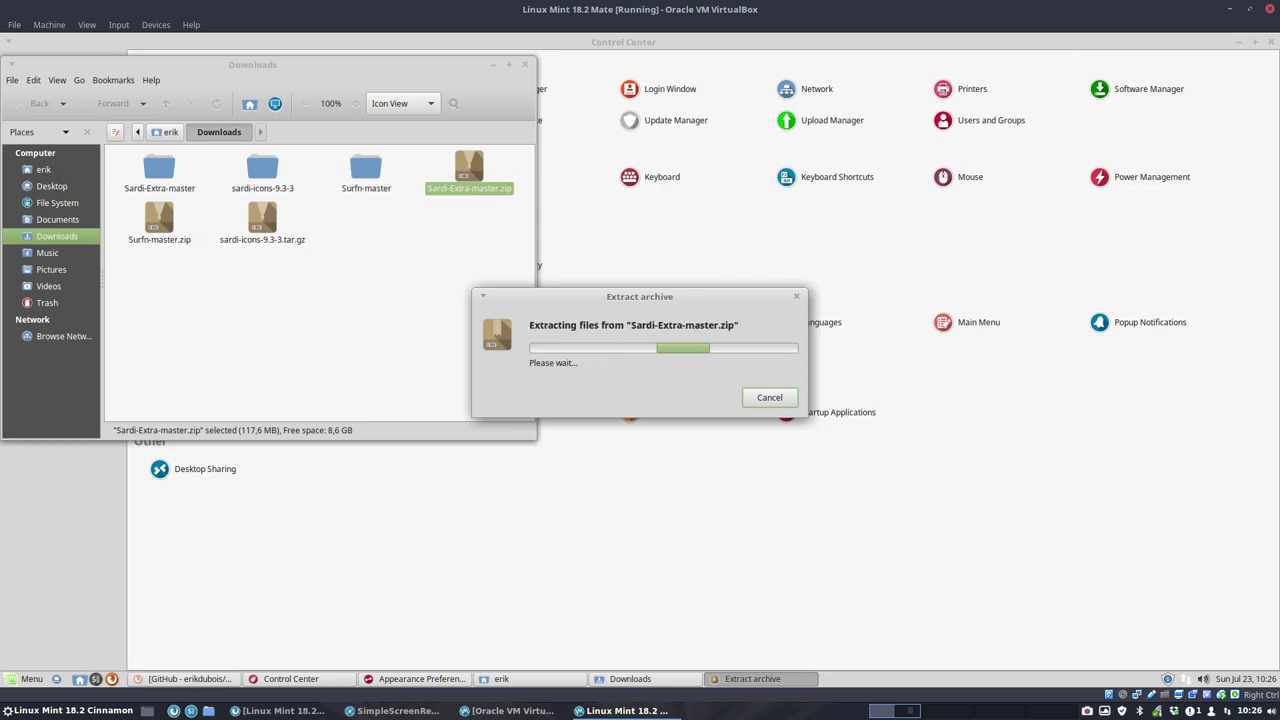
right_click(463, 178)
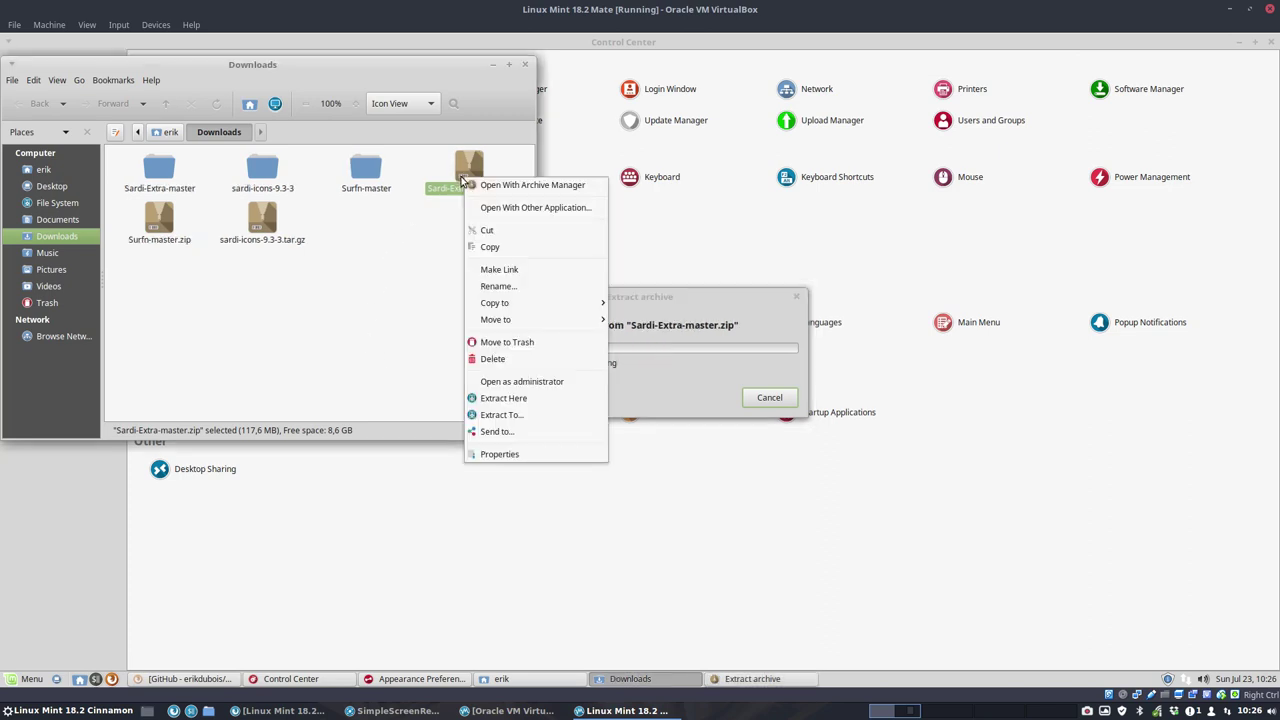
click(499, 450)
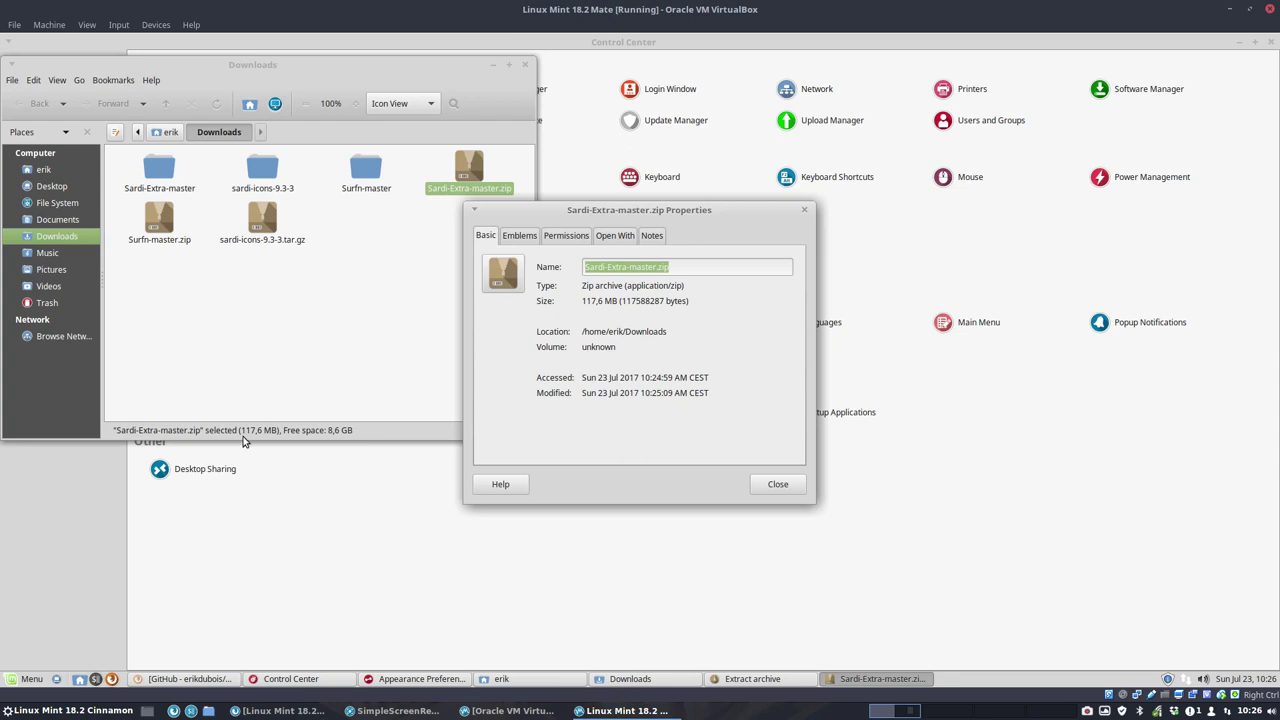
click(804, 212)
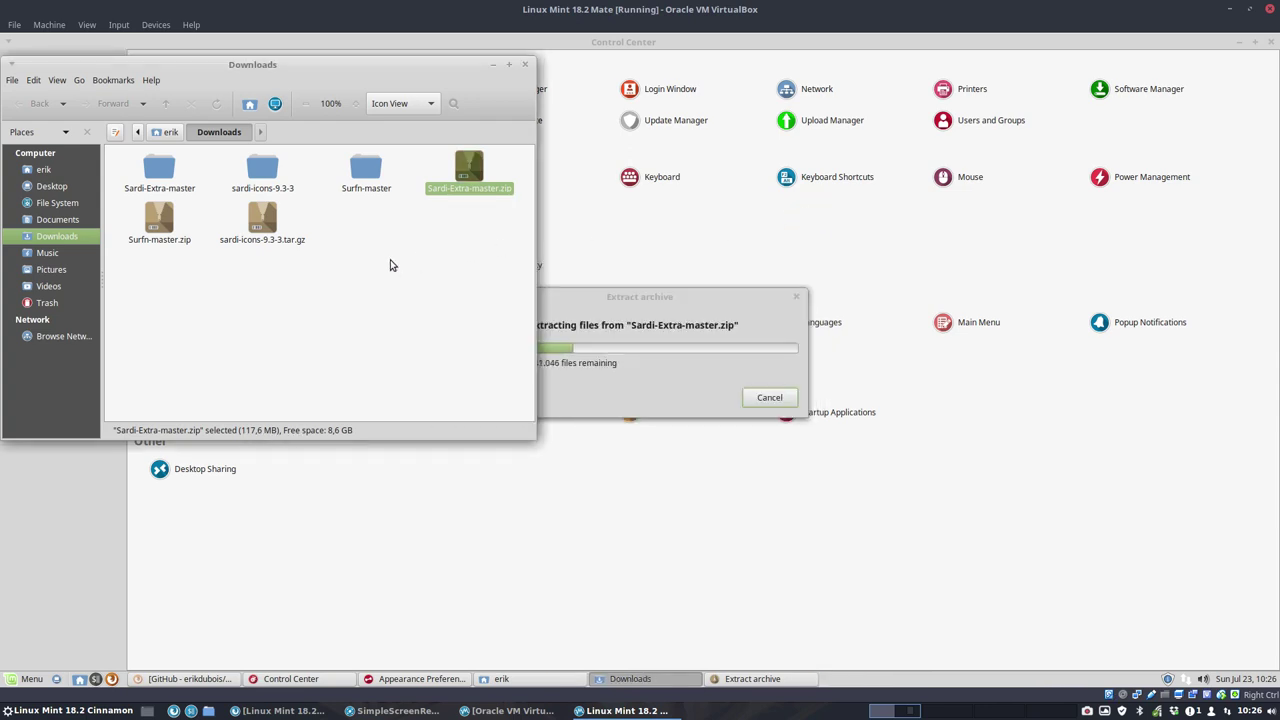
Step: Open the extracted Sardi-Extra-master folder and select its nested Sardi-Extra-master subfolder to see its item count
double_click(157, 172)
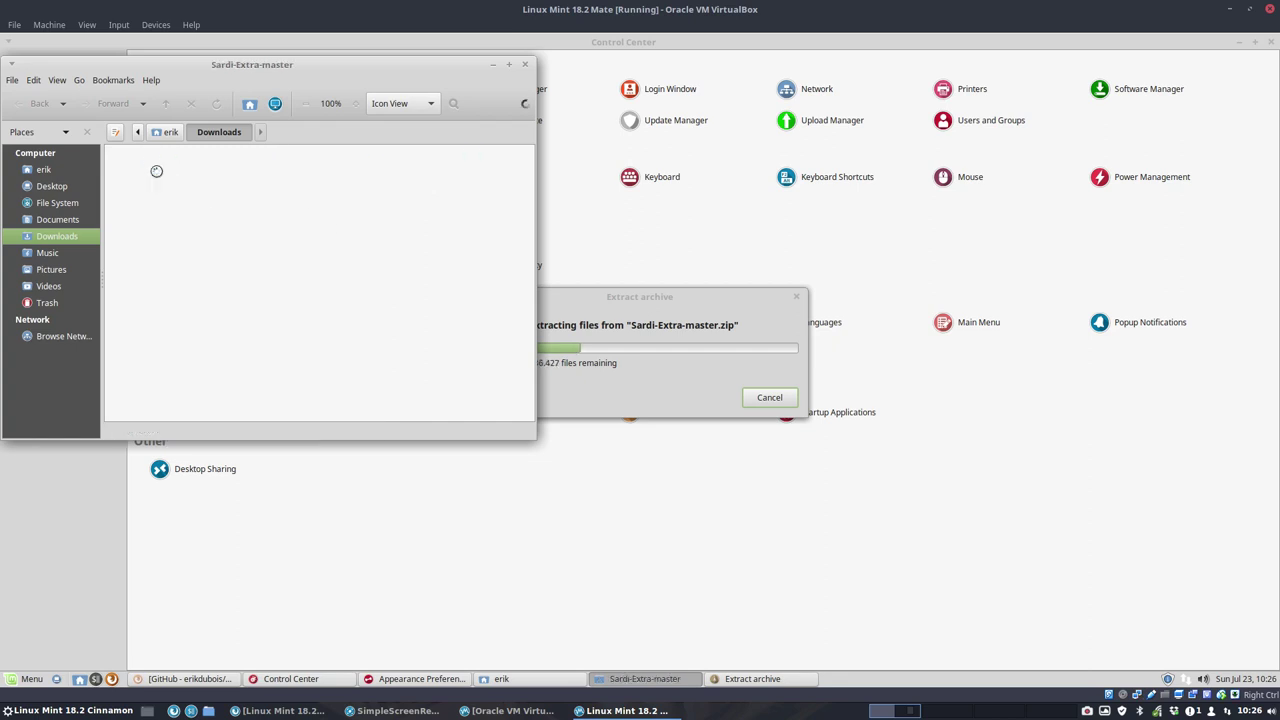
click(156, 172)
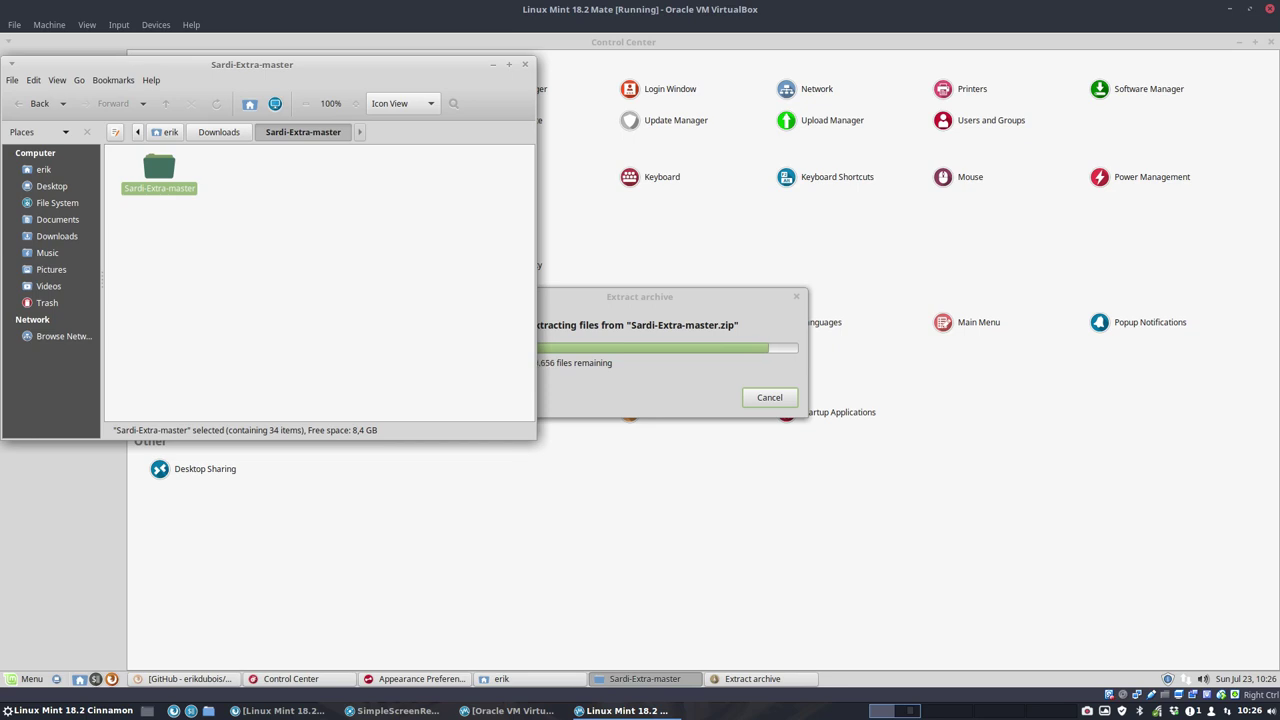
Step: Open the nested Sardi-Extra-master and Sardi-Flat-Colora-Carissma folders, dismissing the scalable-folder error
click(229, 233)
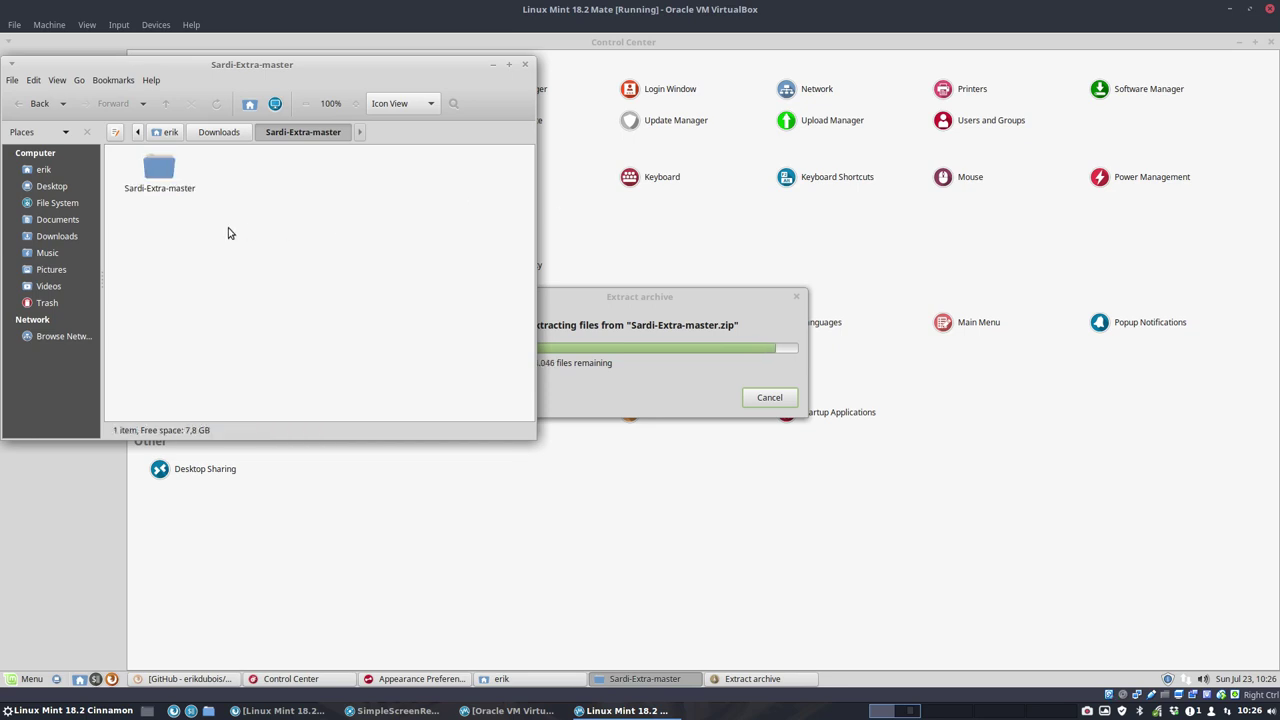
double_click(159, 168)
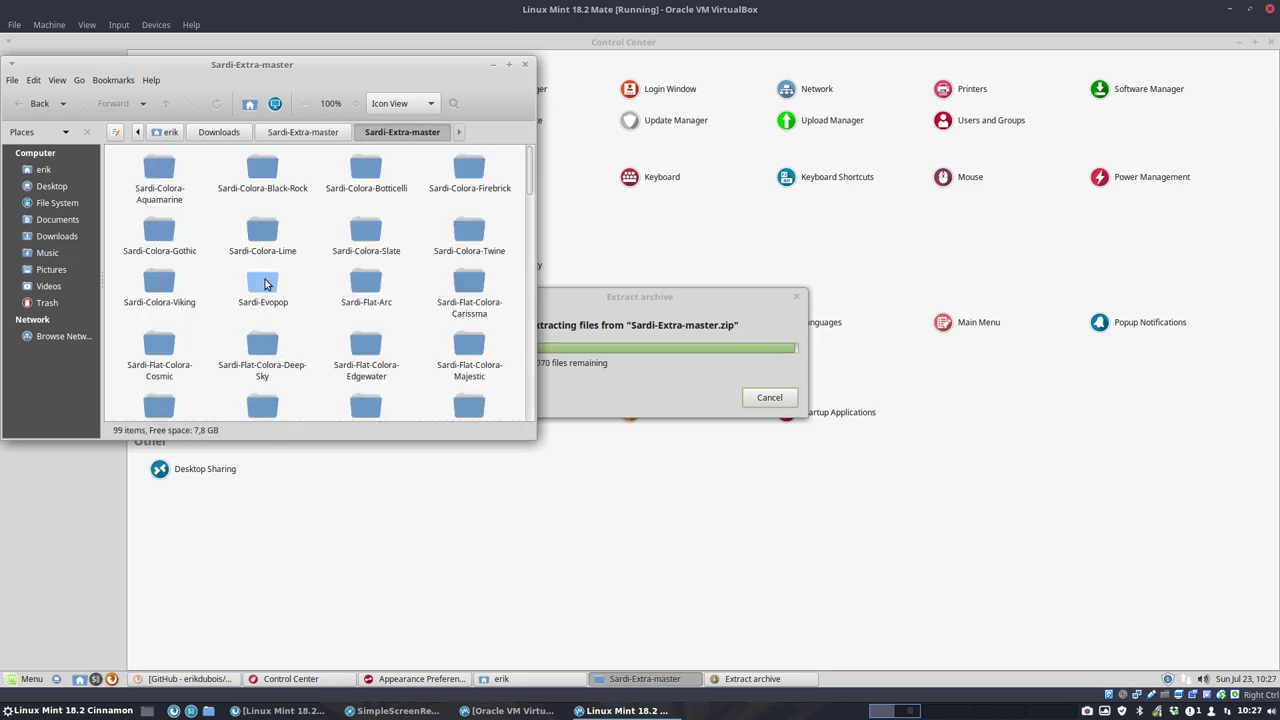
double_click(469, 285)
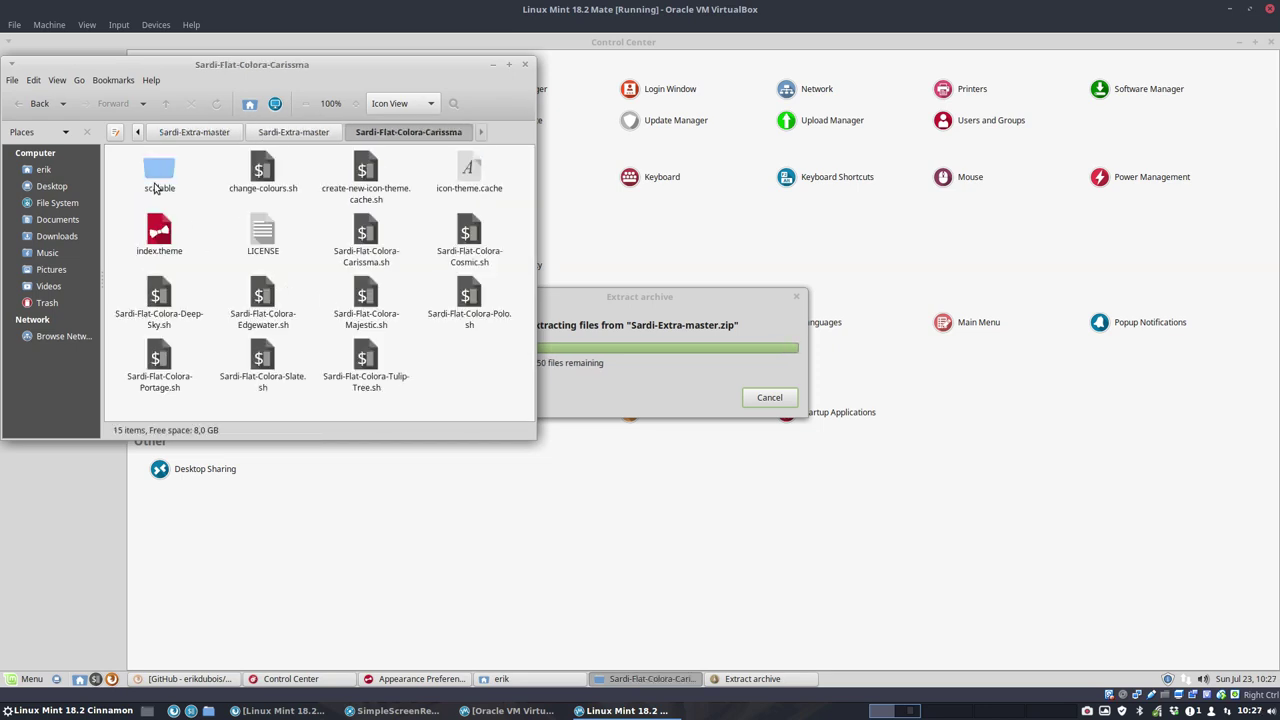
click(265, 303)
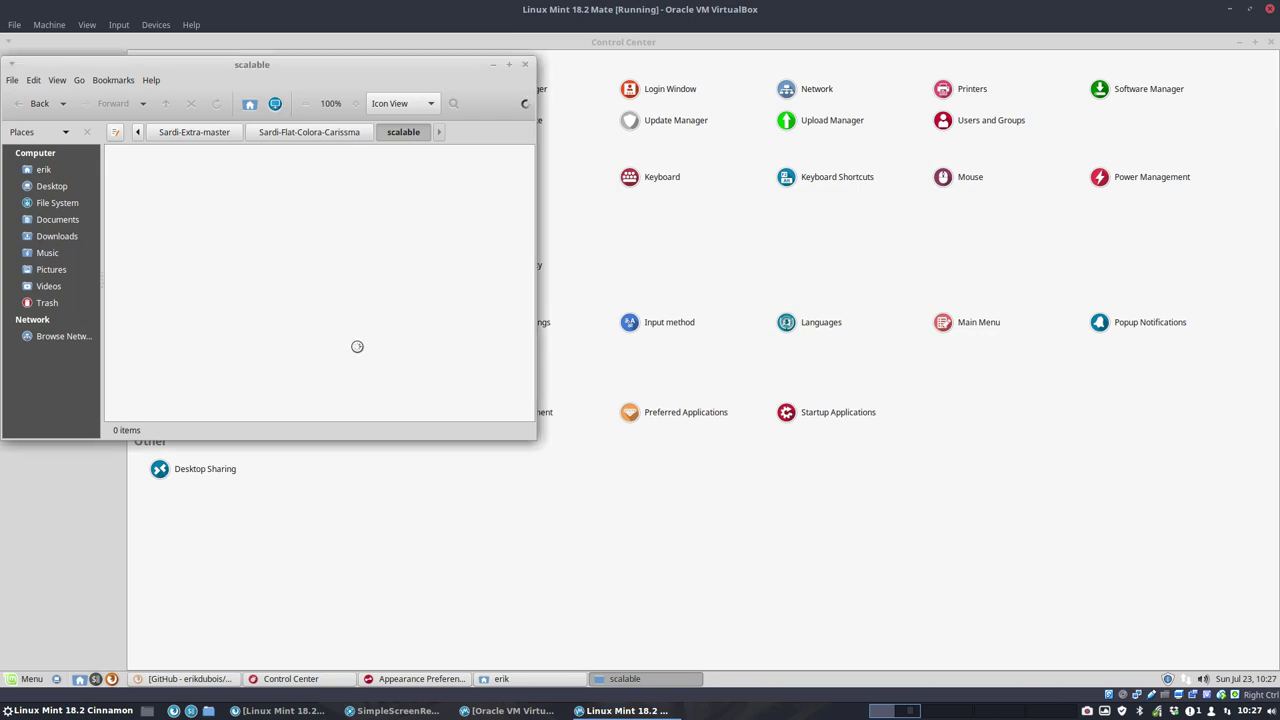
Step: Close the Control Center and the erik home window, dismiss folder-not-found errors, and close the stale window
click(1269, 42)
click(577, 278)
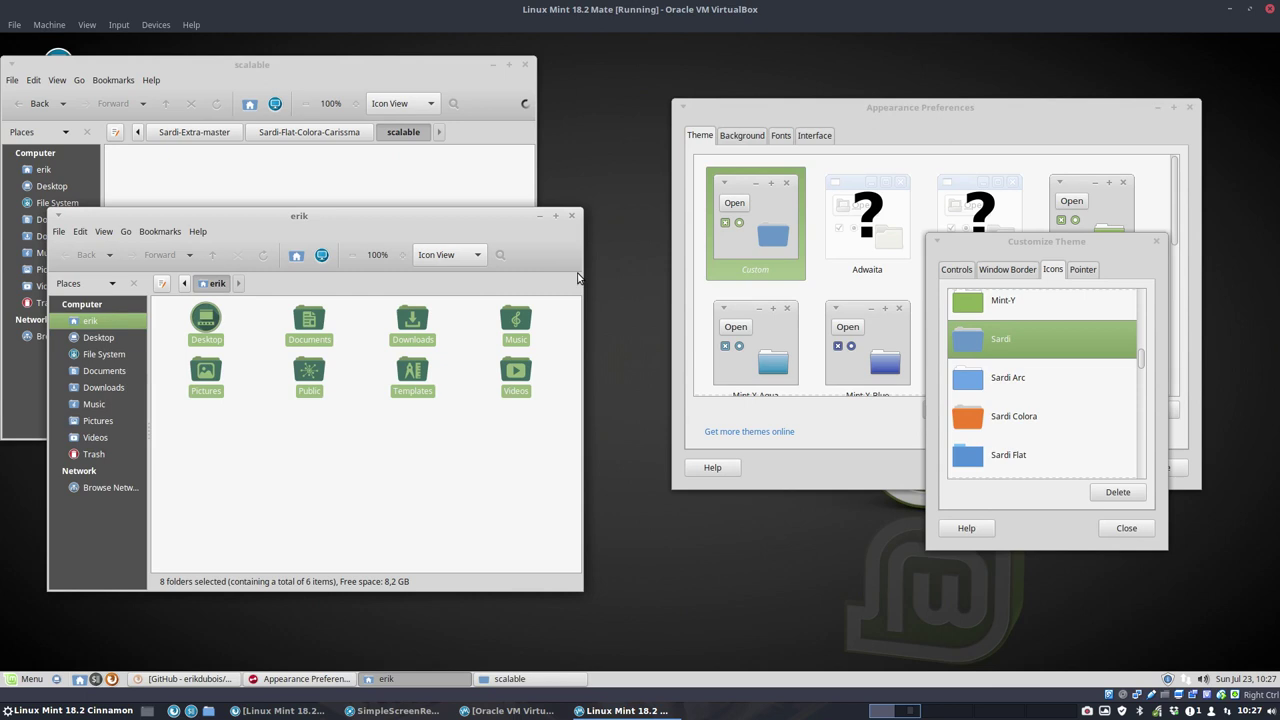
click(572, 216)
click(301, 134)
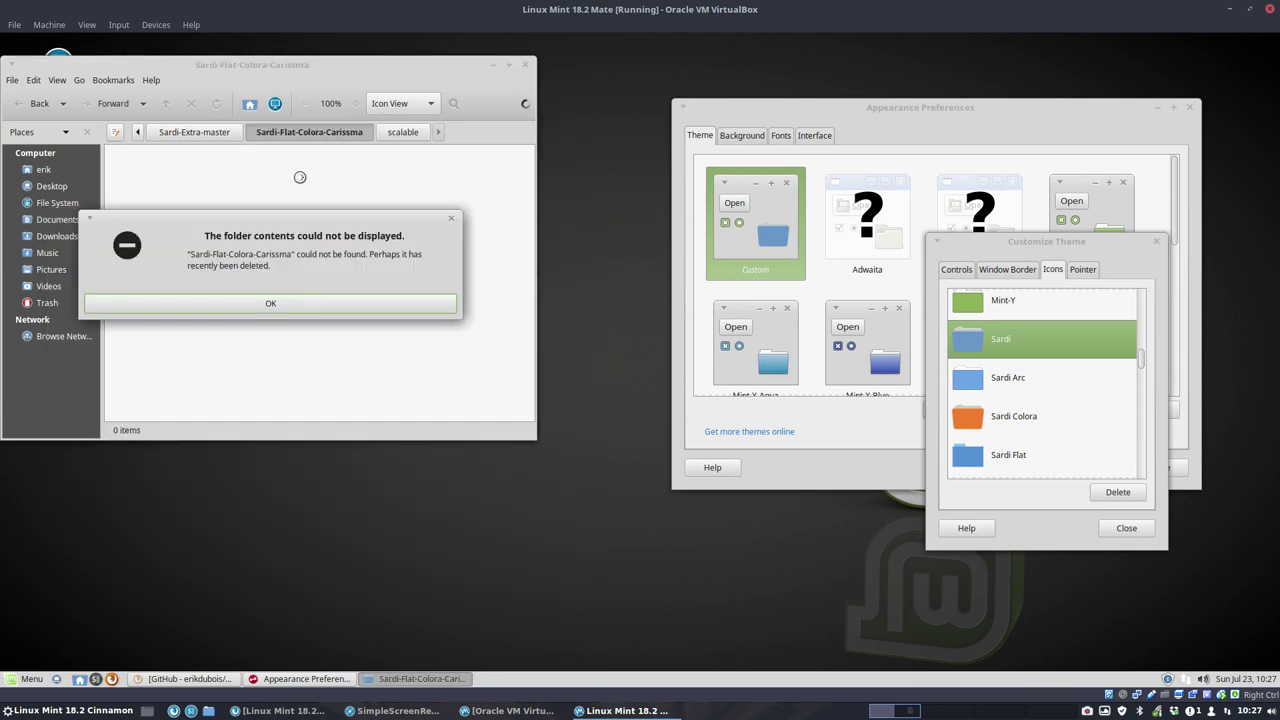
click(268, 307)
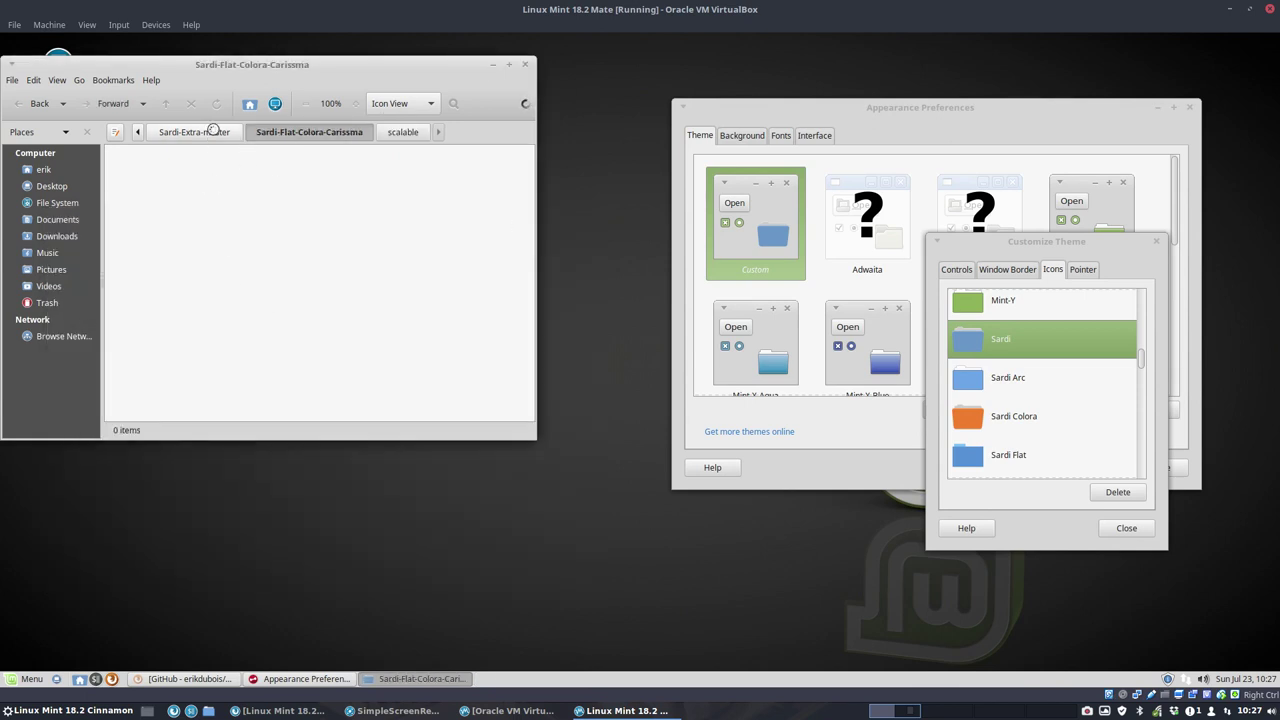
click(207, 133)
click(686, 392)
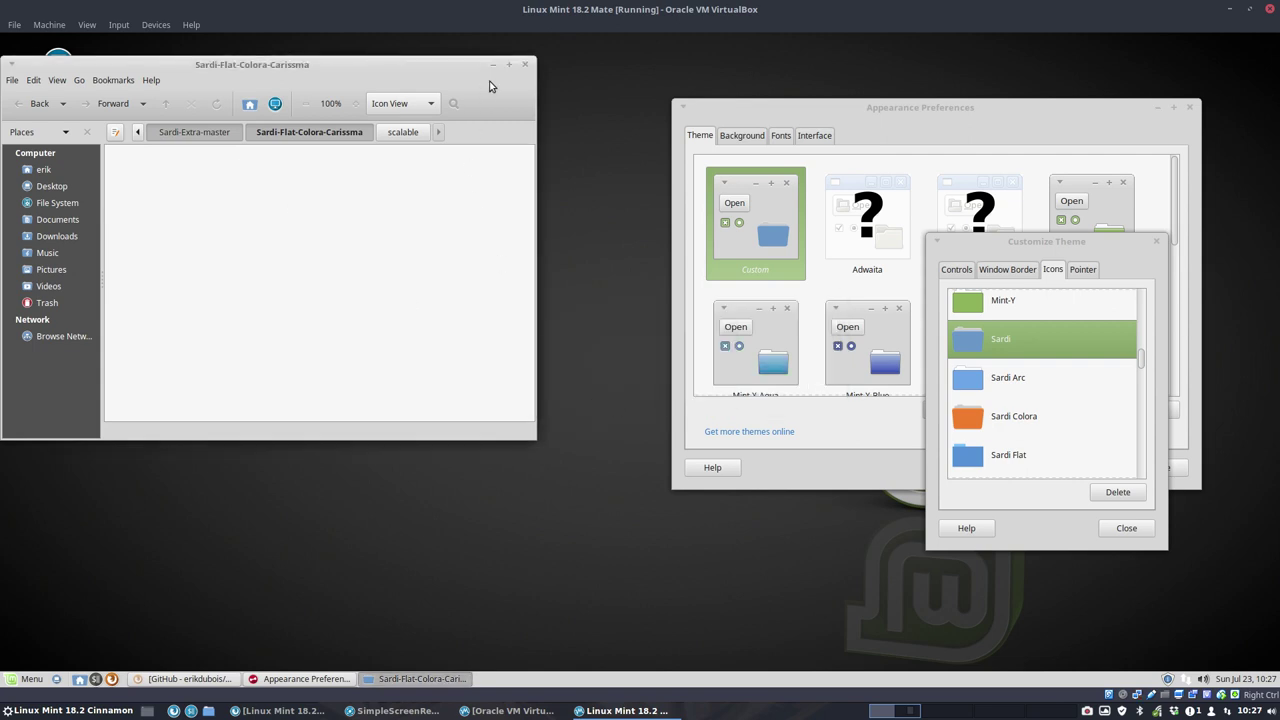
click(523, 66)
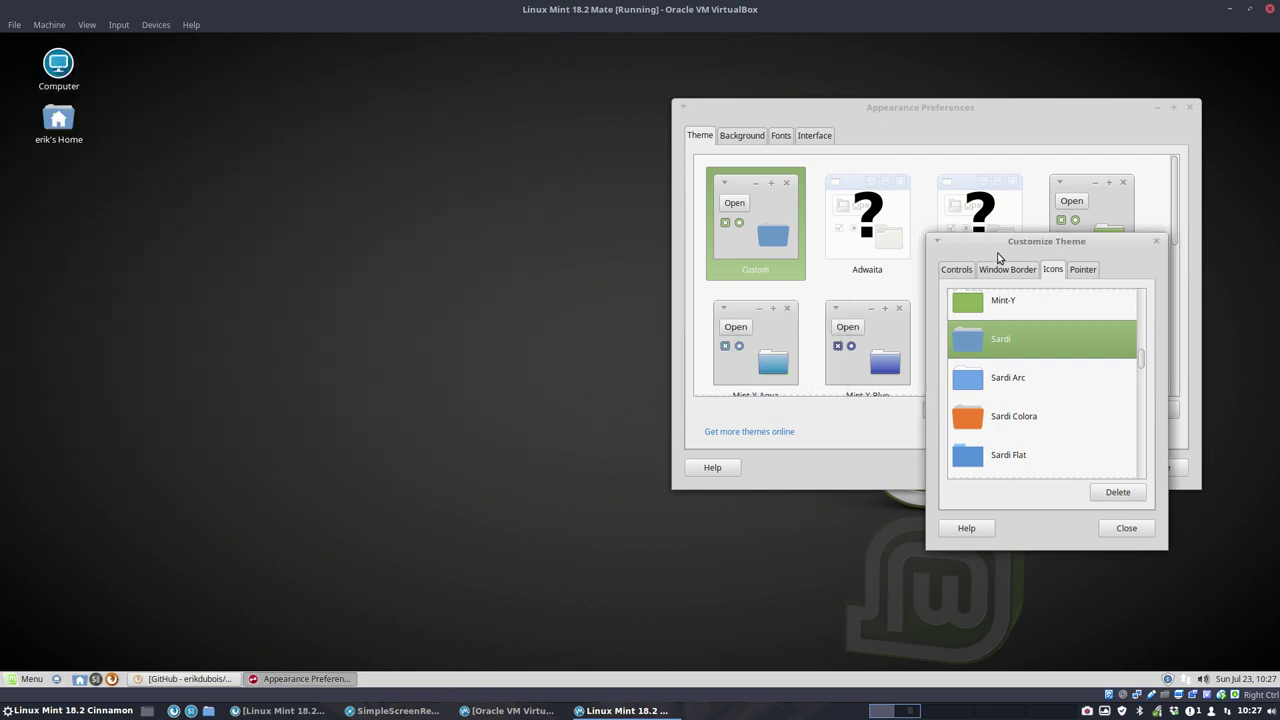
Step: Cut all Sardi-Extra-master theme folders from Downloads and paste them into the hidden .icons folder
drag(1006, 254, 1005, 286)
double_click(58, 120)
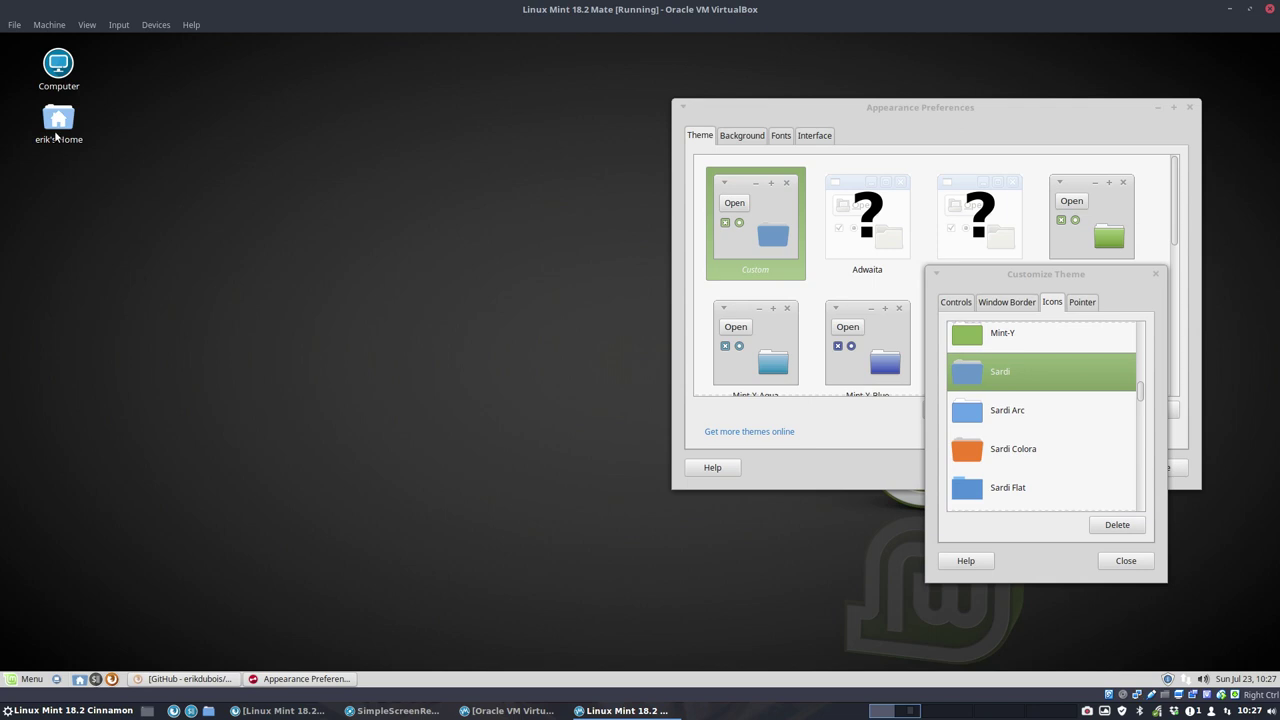
click(446, 339)
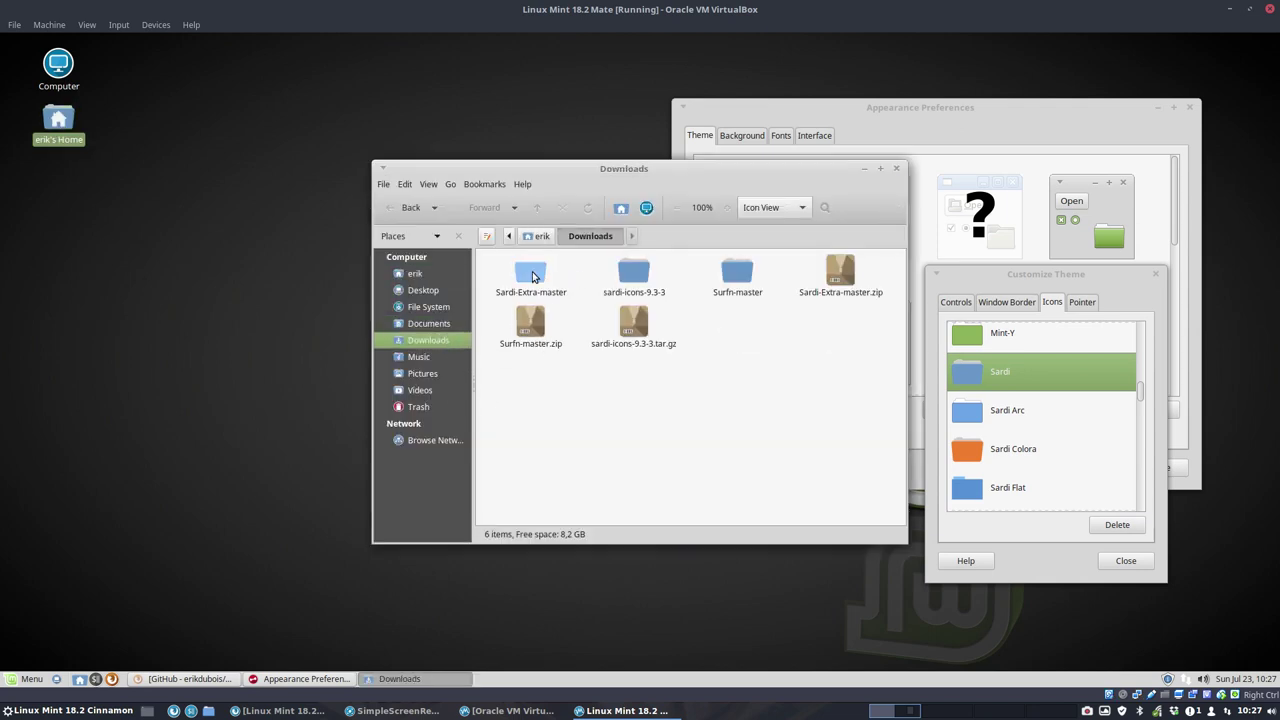
double_click(532, 277)
key(ctrl+a)
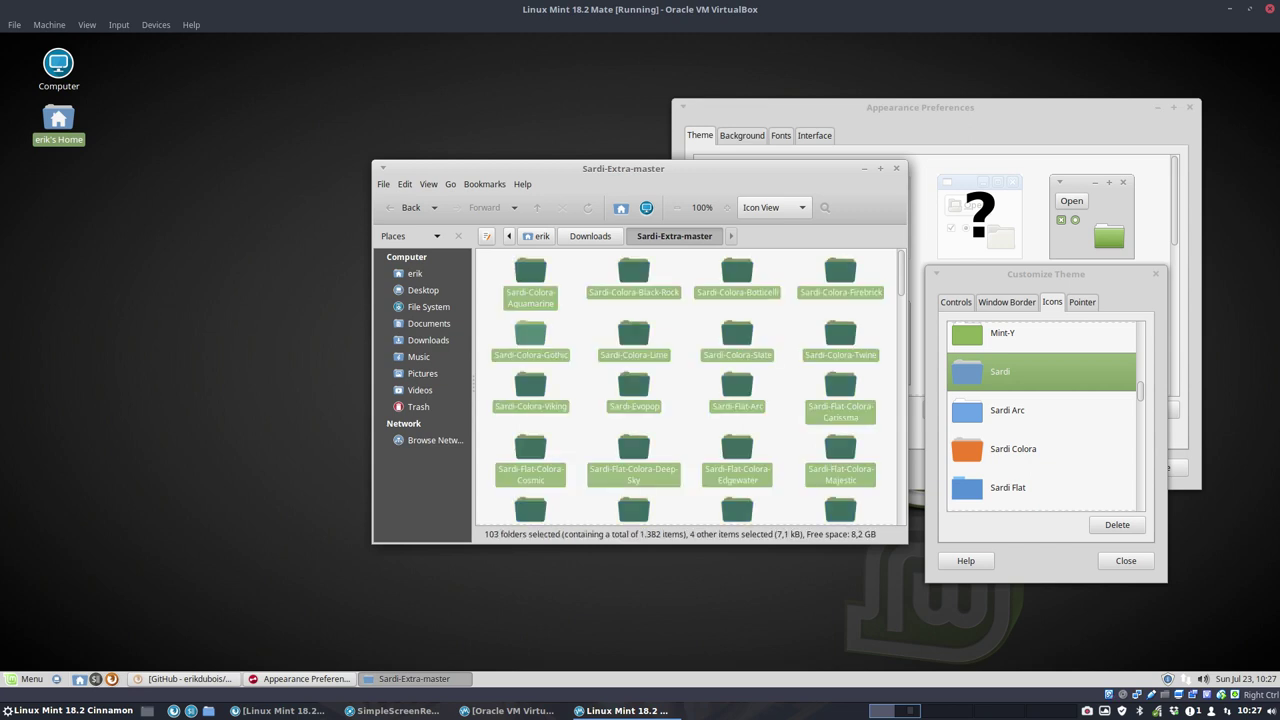
key(ctrl+x)
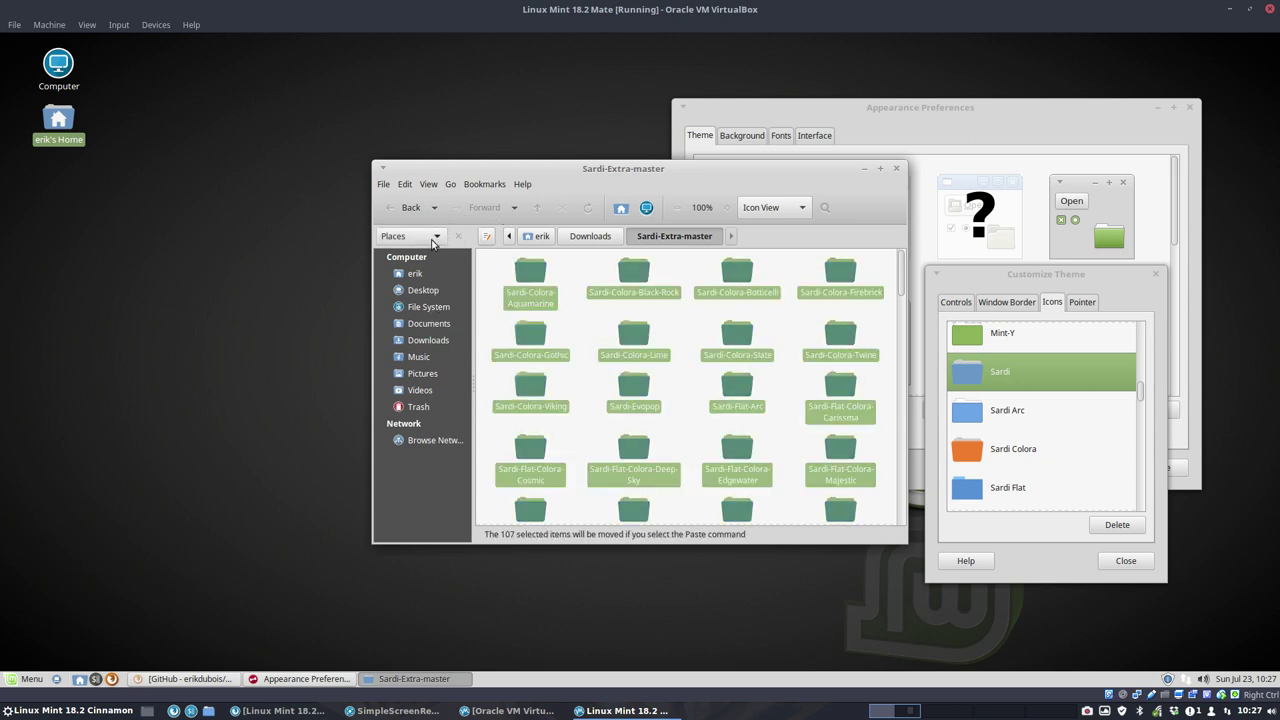
click(537, 209)
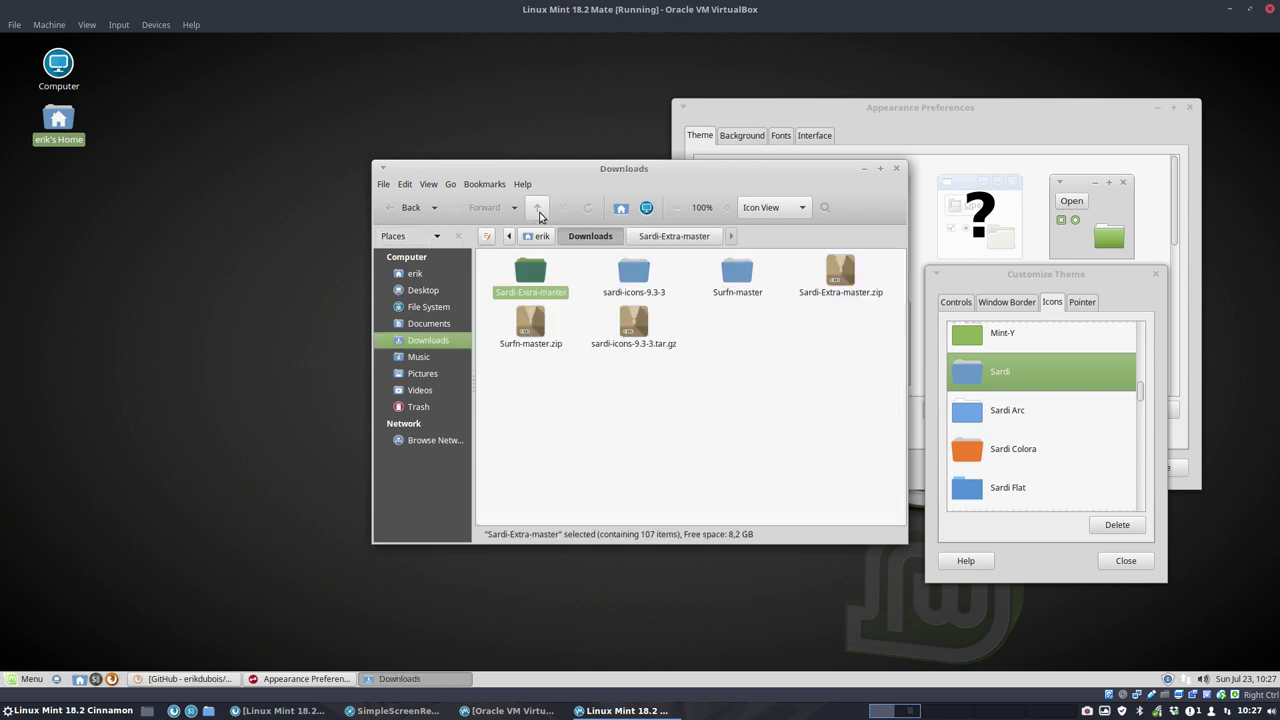
click(538, 211)
key(ctrl+h)
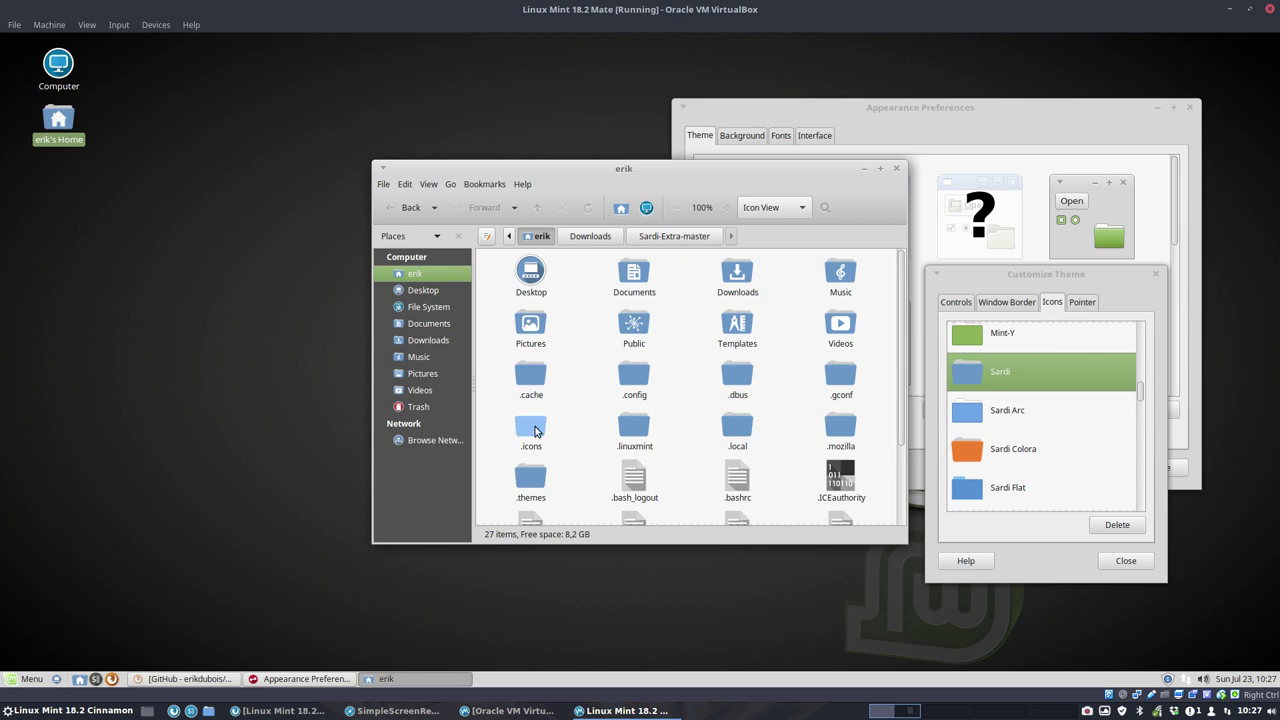
double_click(535, 428)
key(ctrl+a)
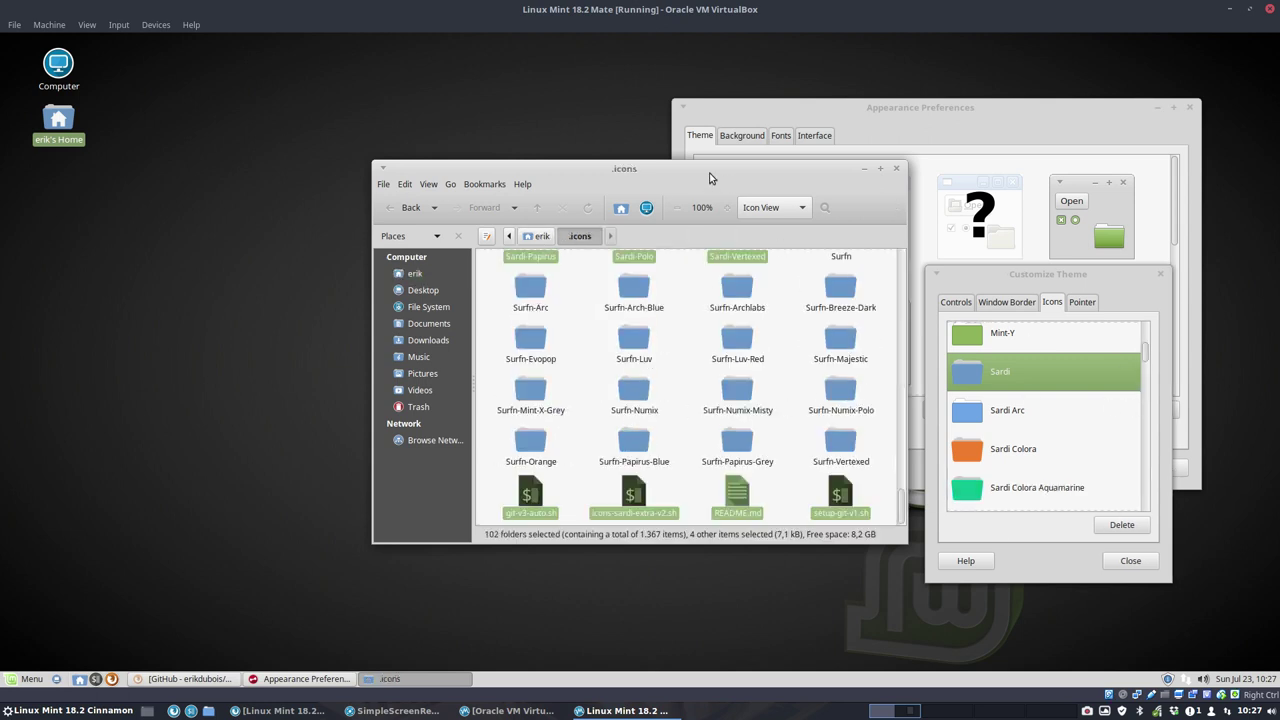
Step: Delete the four leftover files, including setup-git-v1.sh, from .icons
drag(708, 172, 388, 160)
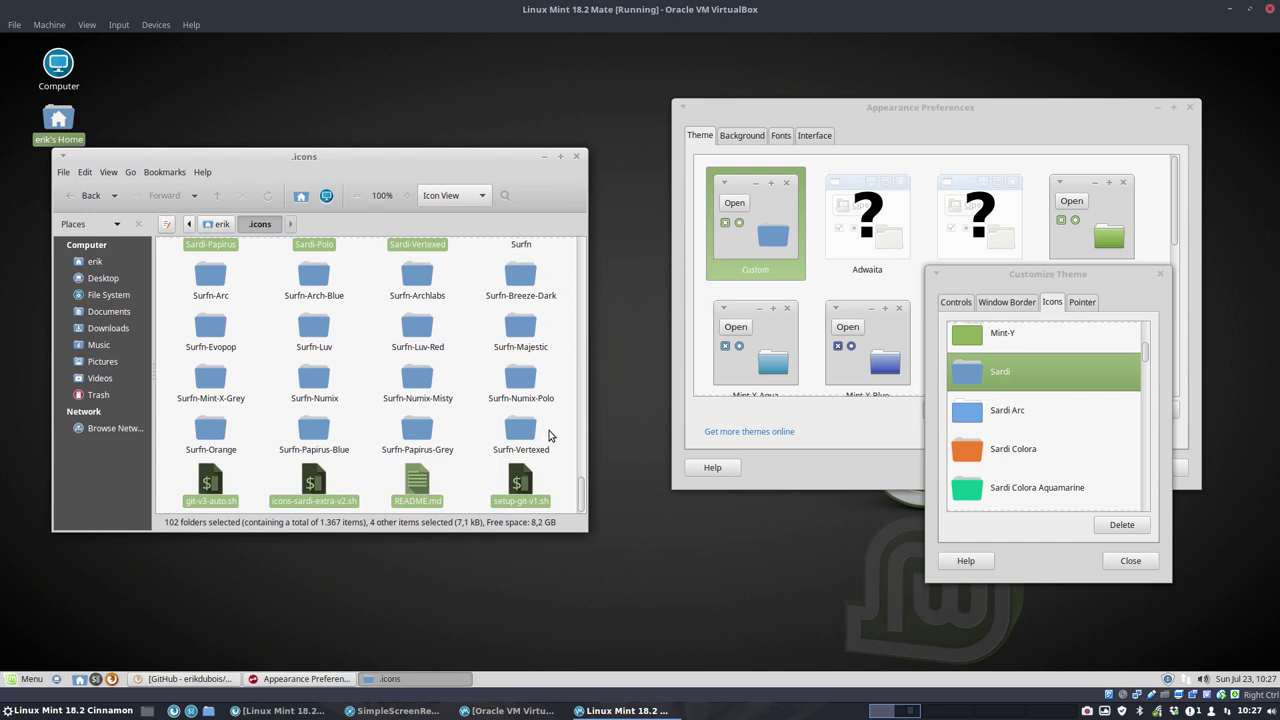
click(518, 487)
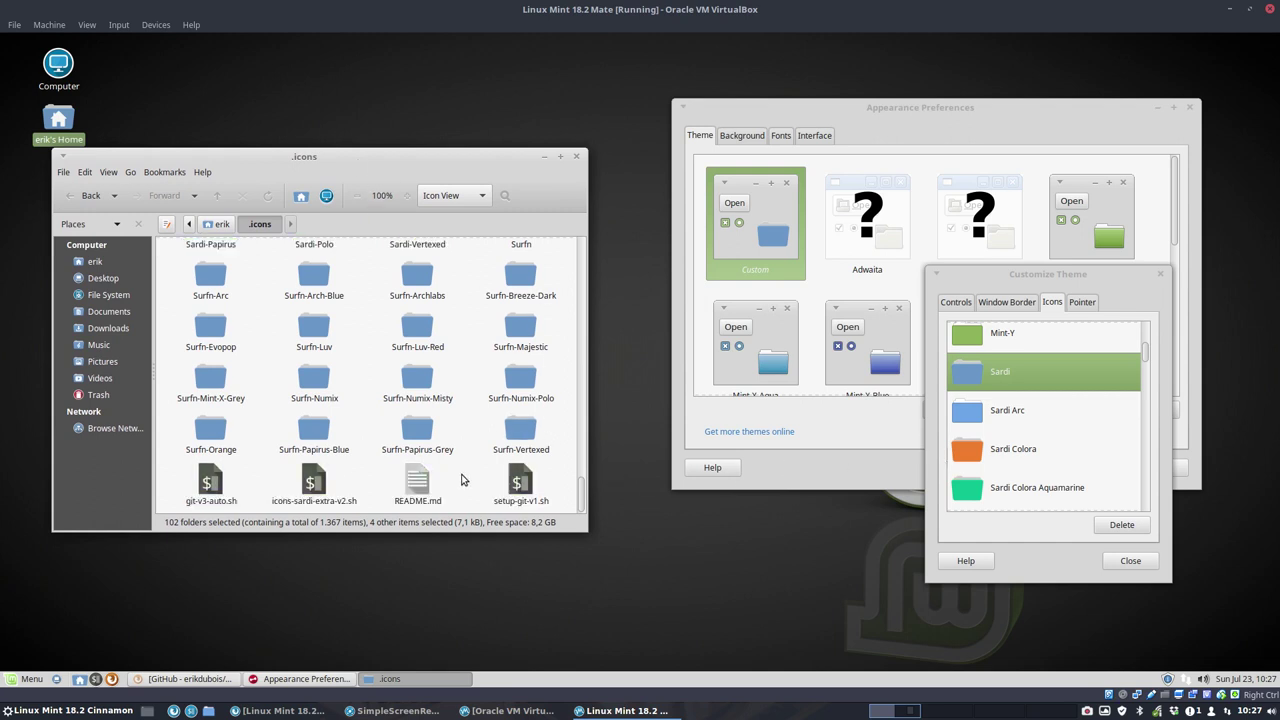
drag(208, 484, 557, 488)
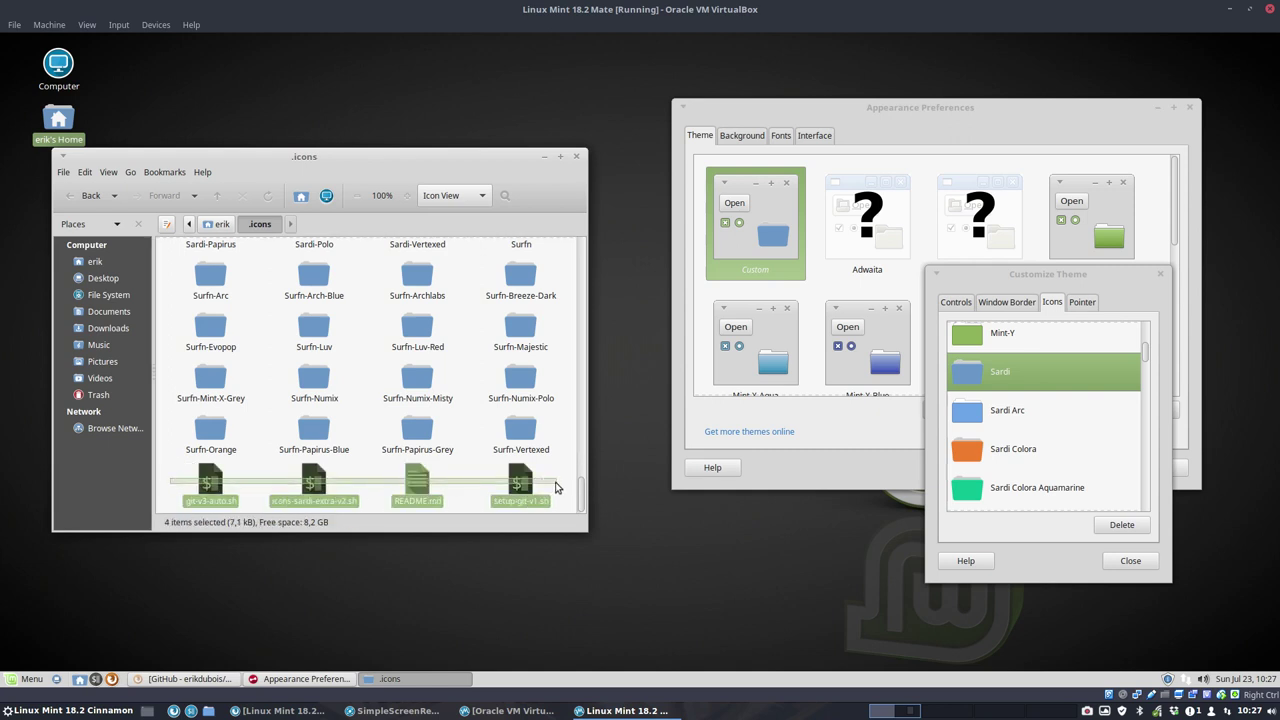
key(Delete)
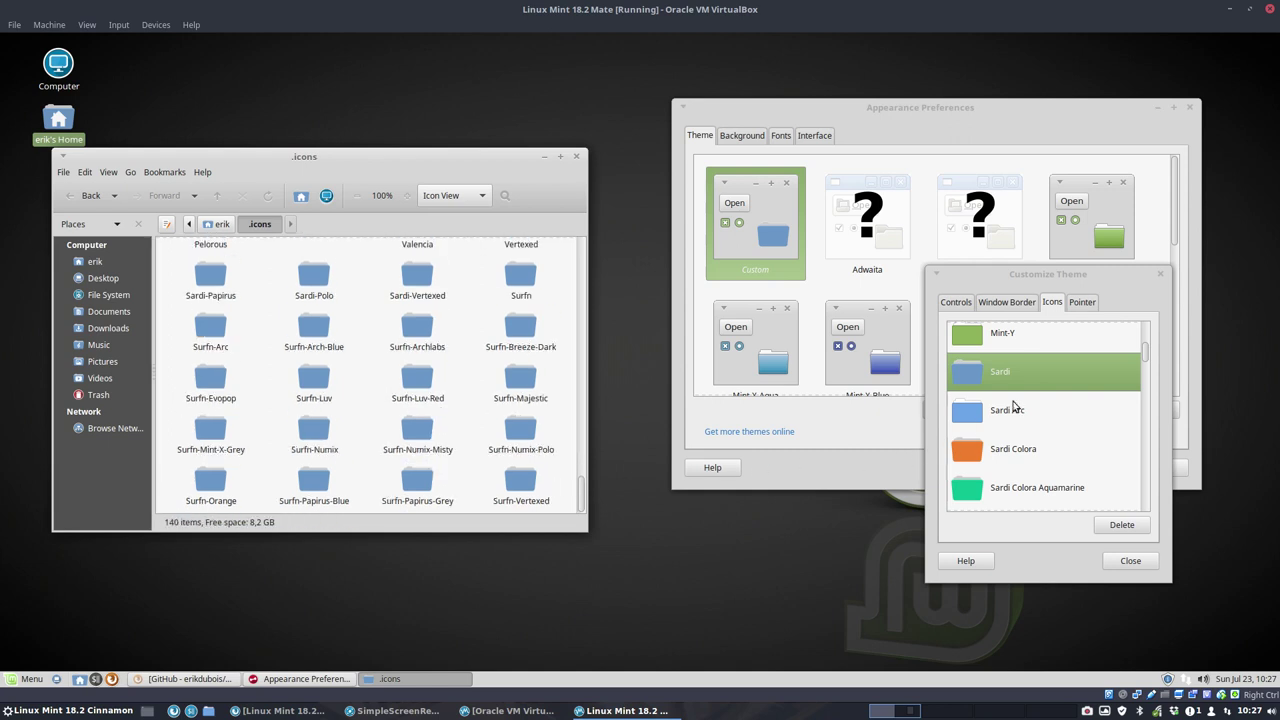
Step: Apply Sardi Arc, then preview the Sardi Colora, Evopop and Flat Colora icon themes
click(1025, 412)
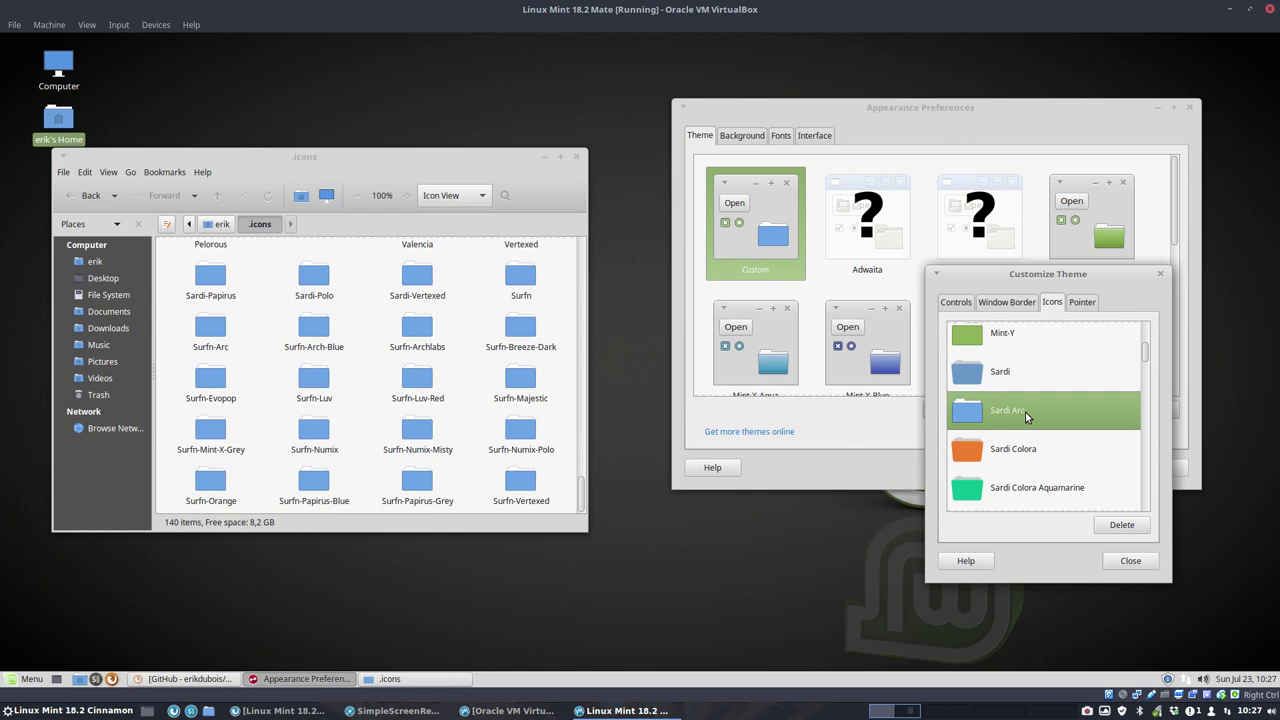
key(Down)
key(Down)
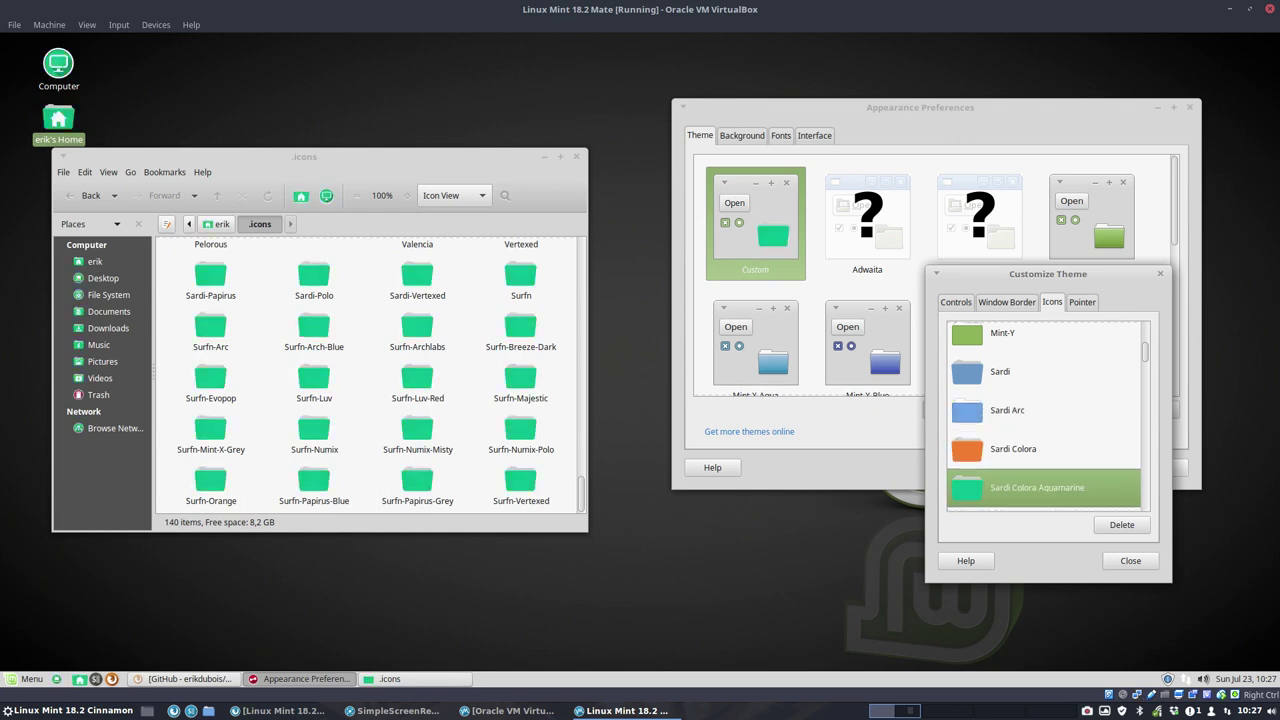
key(Down)
key(Down)
key(Down)
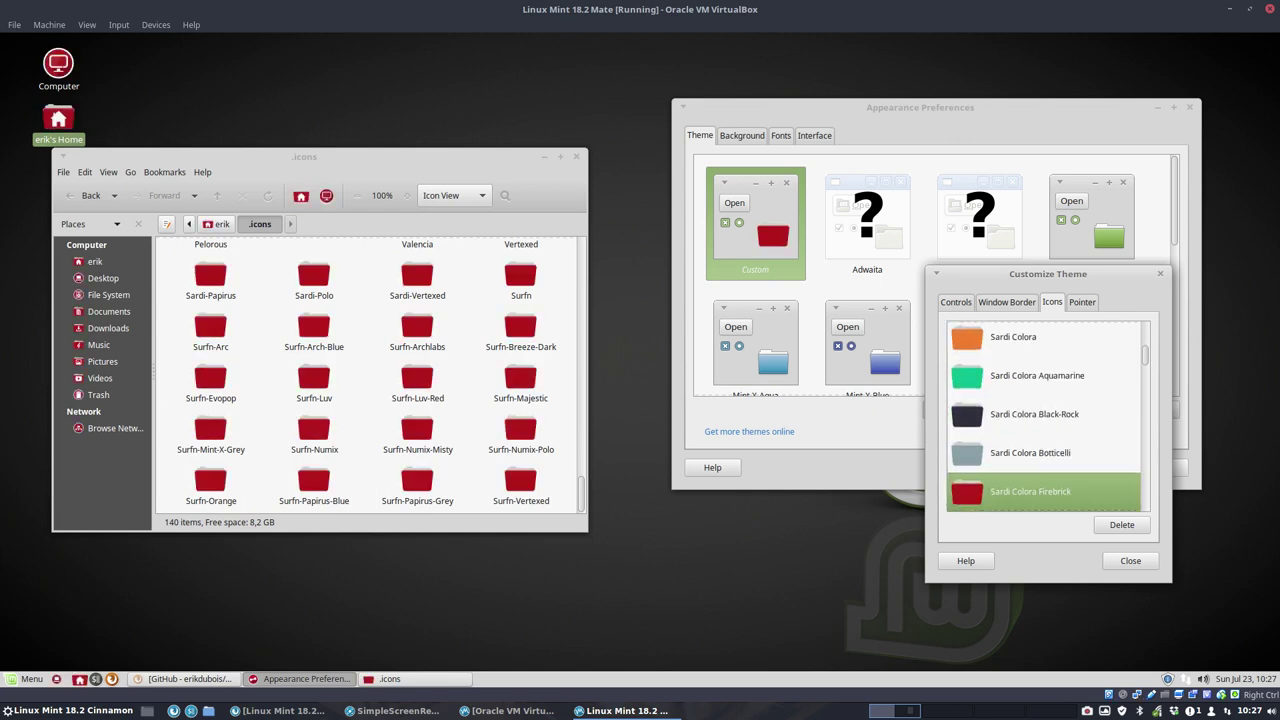
key(Down)
key(Down)
key(Down)
key(Down)
key(Down)
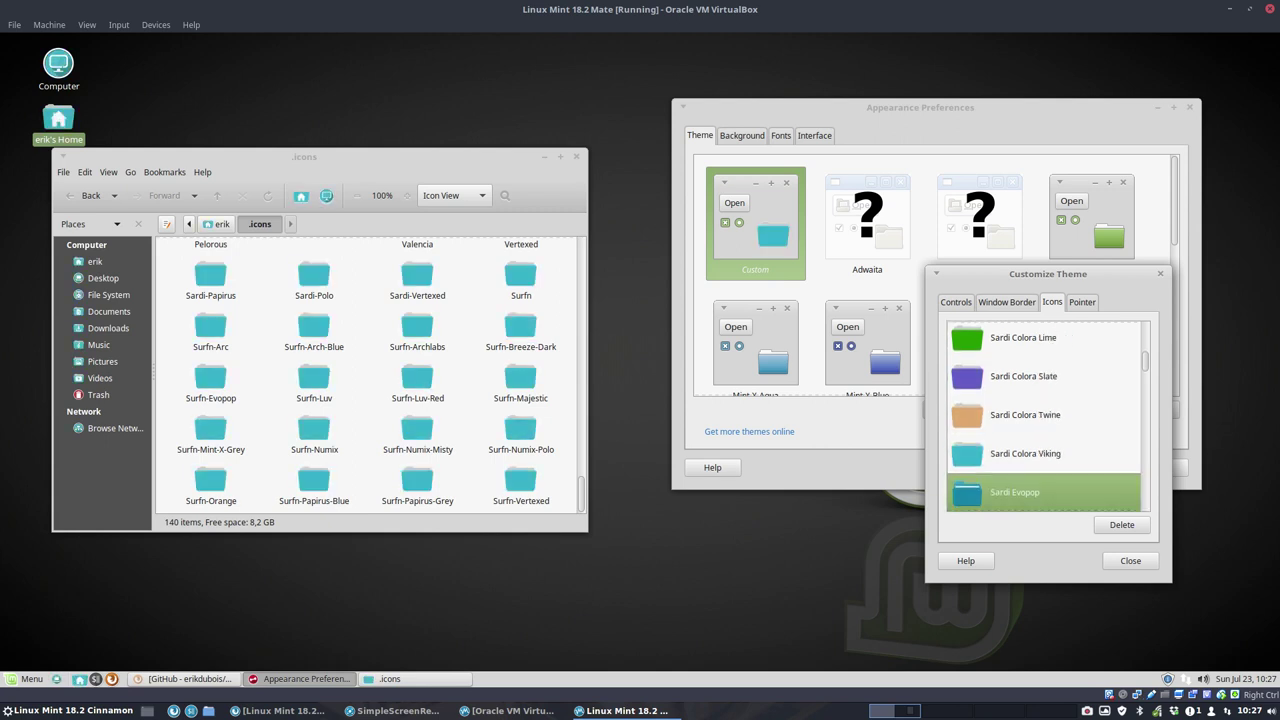
key(Down)
key(Down)
key(Down)
key(Down)
key(Down)
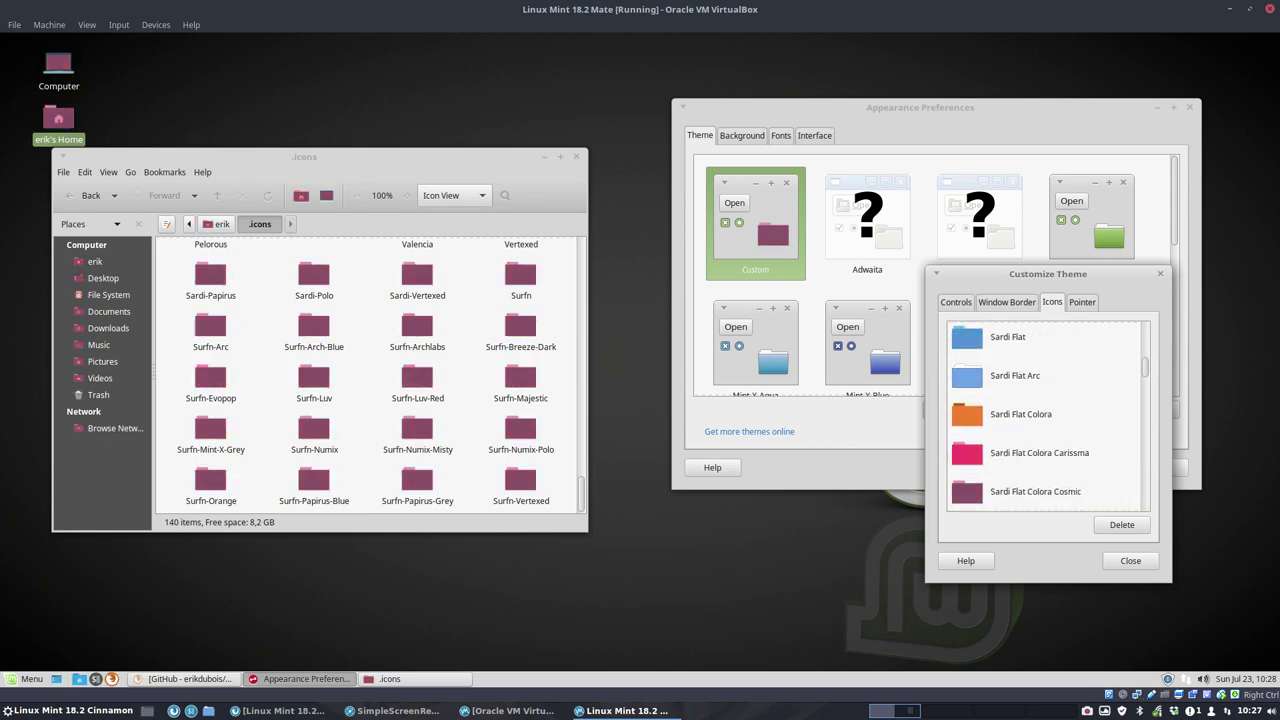
key(Down)
key(Down)
key(Down)
key(Up)
key(Up)
key(Up)
key(Up)
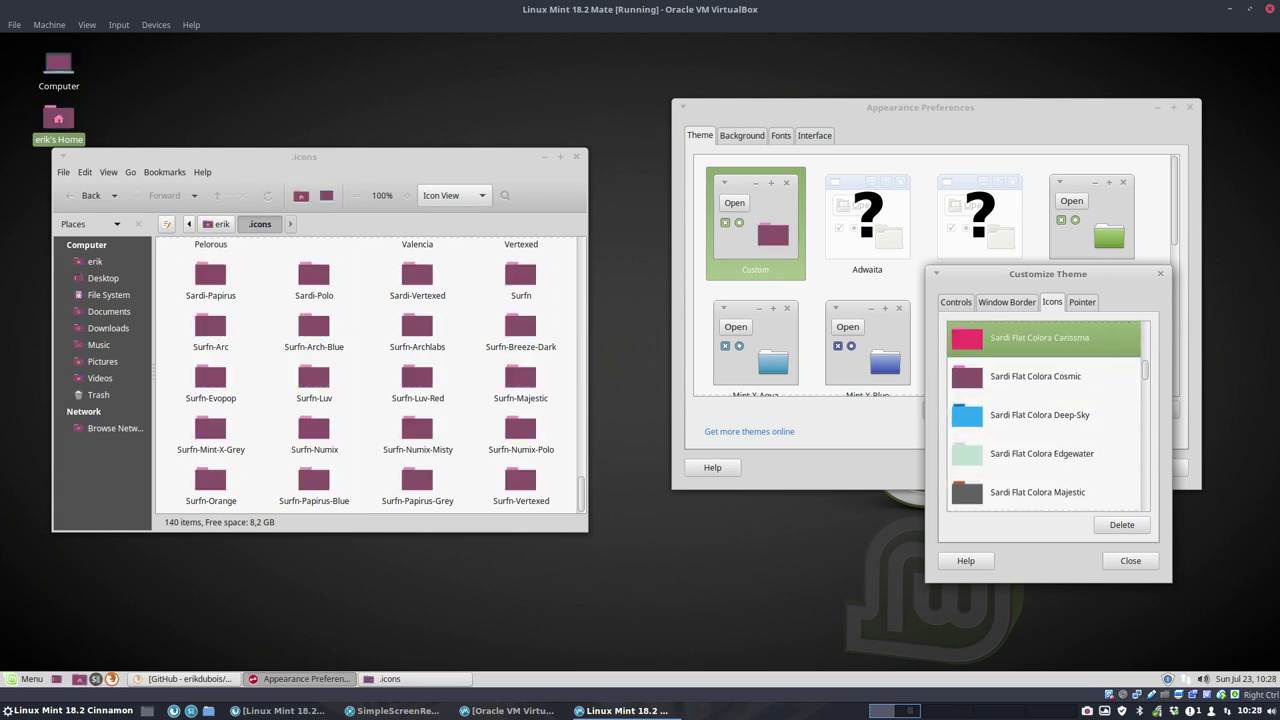
key(Down)
key(Down)
key(Down)
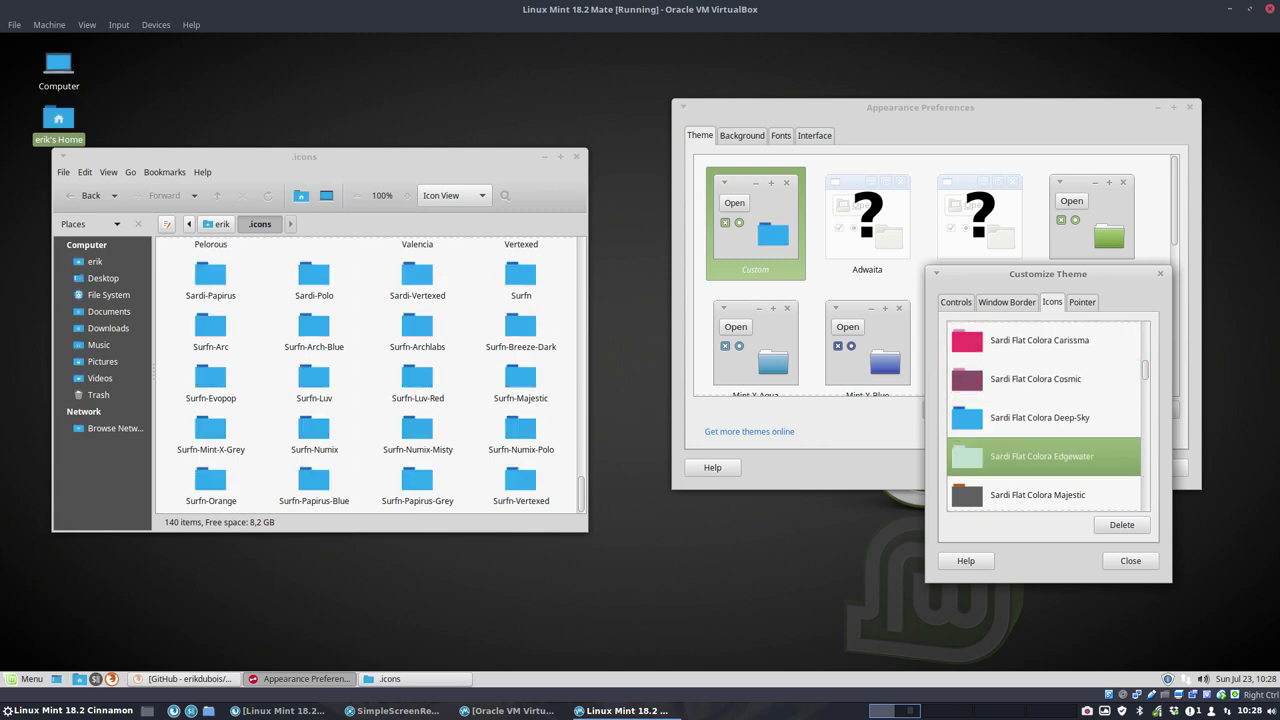
key(Down)
key(Down)
key(Down)
key(Down)
key(Down)
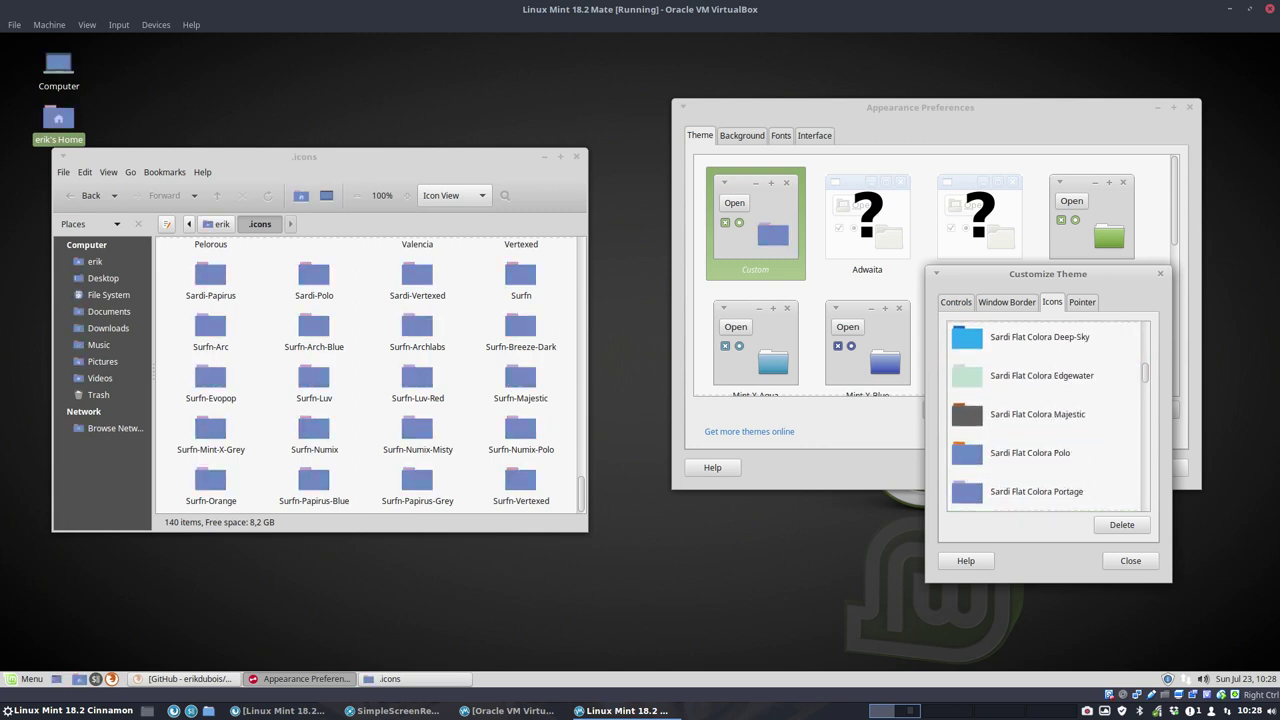
Step: Preview the Sardi Flexible variants from Arc to Tron, ending on Sardi Ghost Flexible
key(Down)
key(Down)
key(Down)
key(Down)
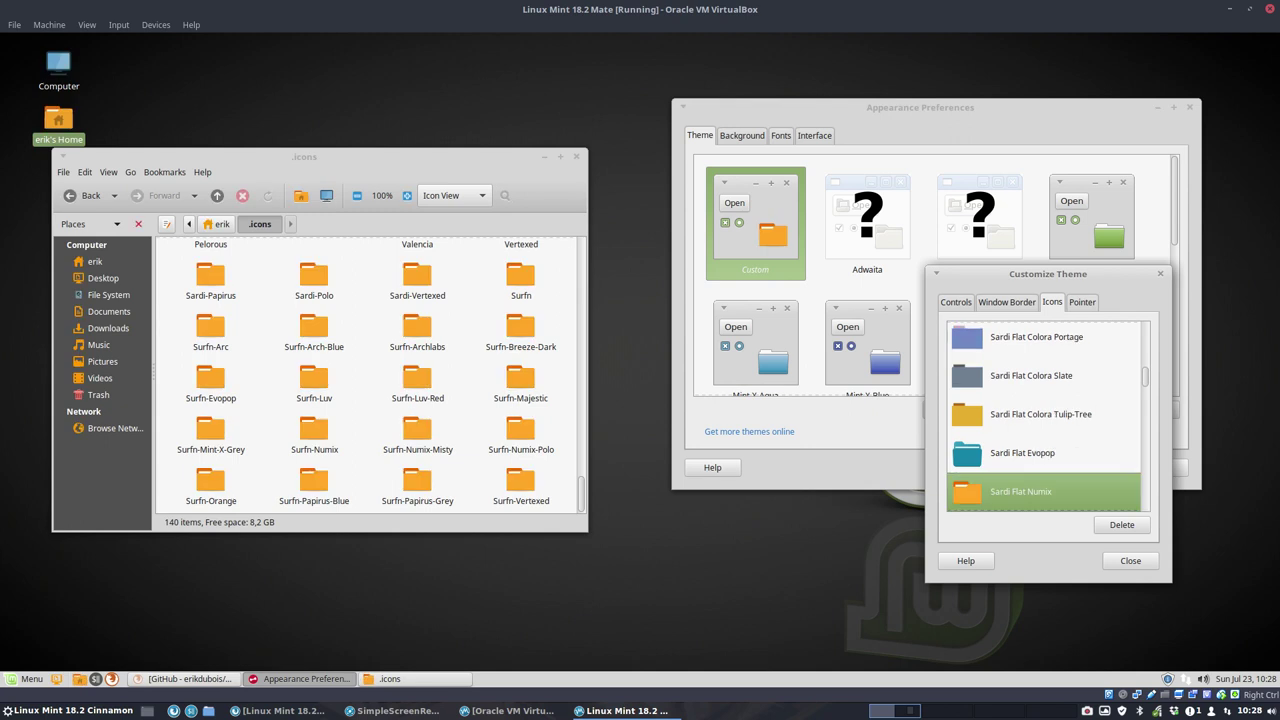
key(Down)
key(Down)
key(Down)
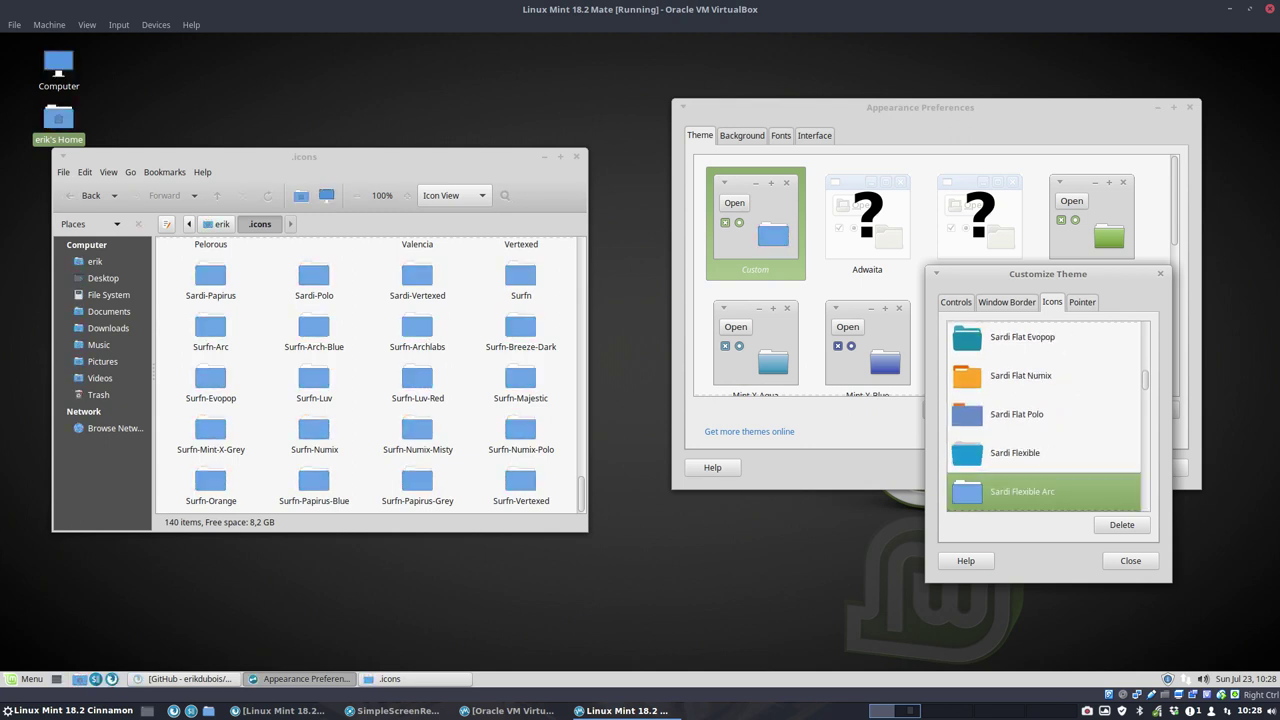
key(Down)
key(Down)
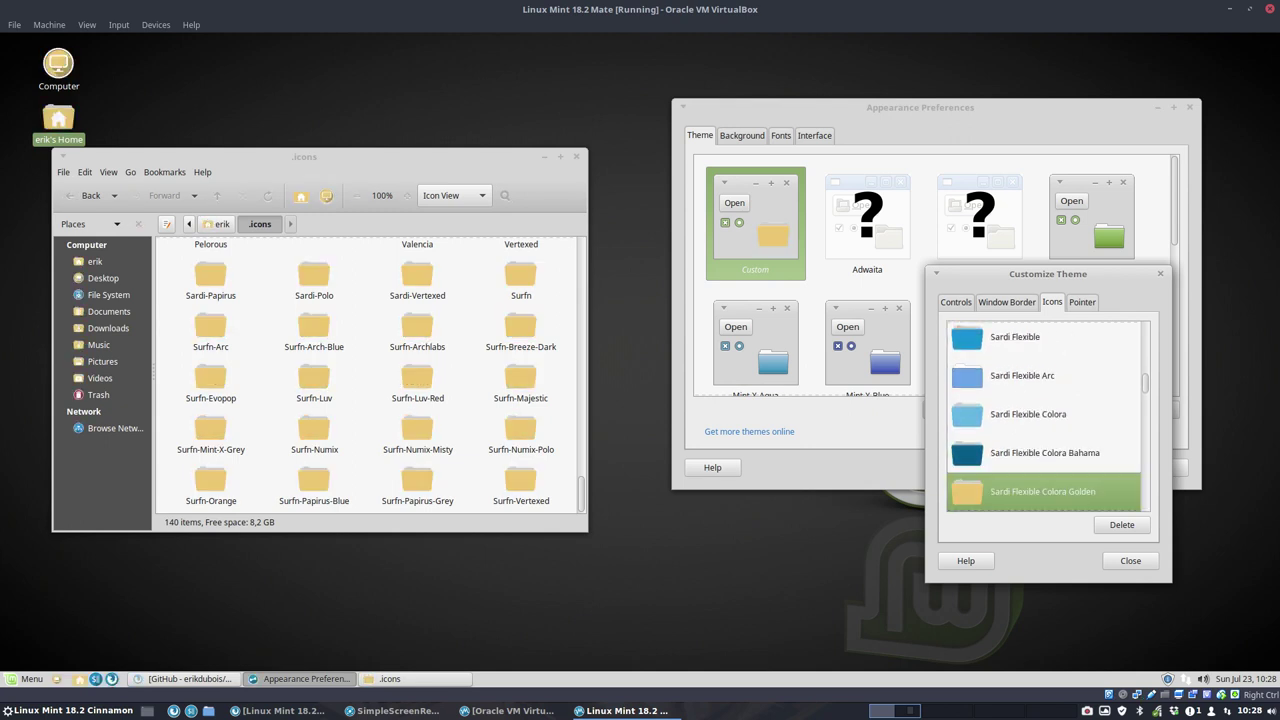
key(Down)
key(Down)
key(Down)
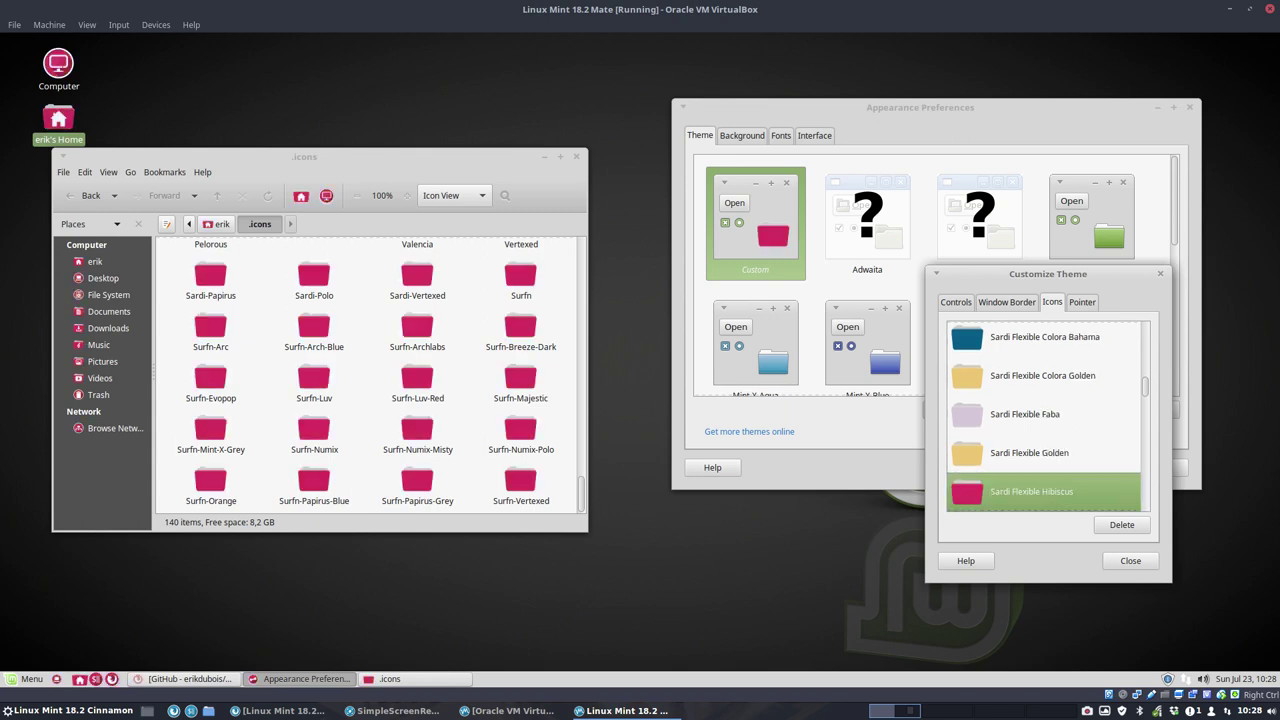
key(Down)
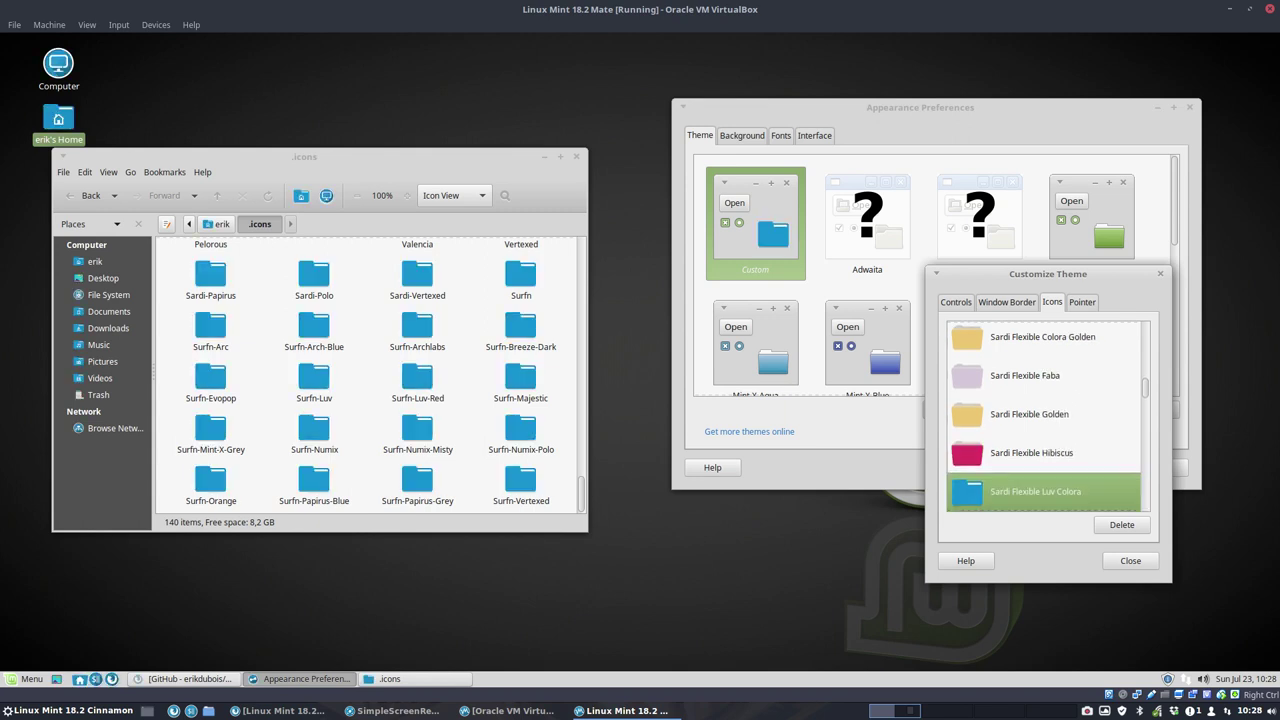
key(Down)
key(Down)
key(Down)
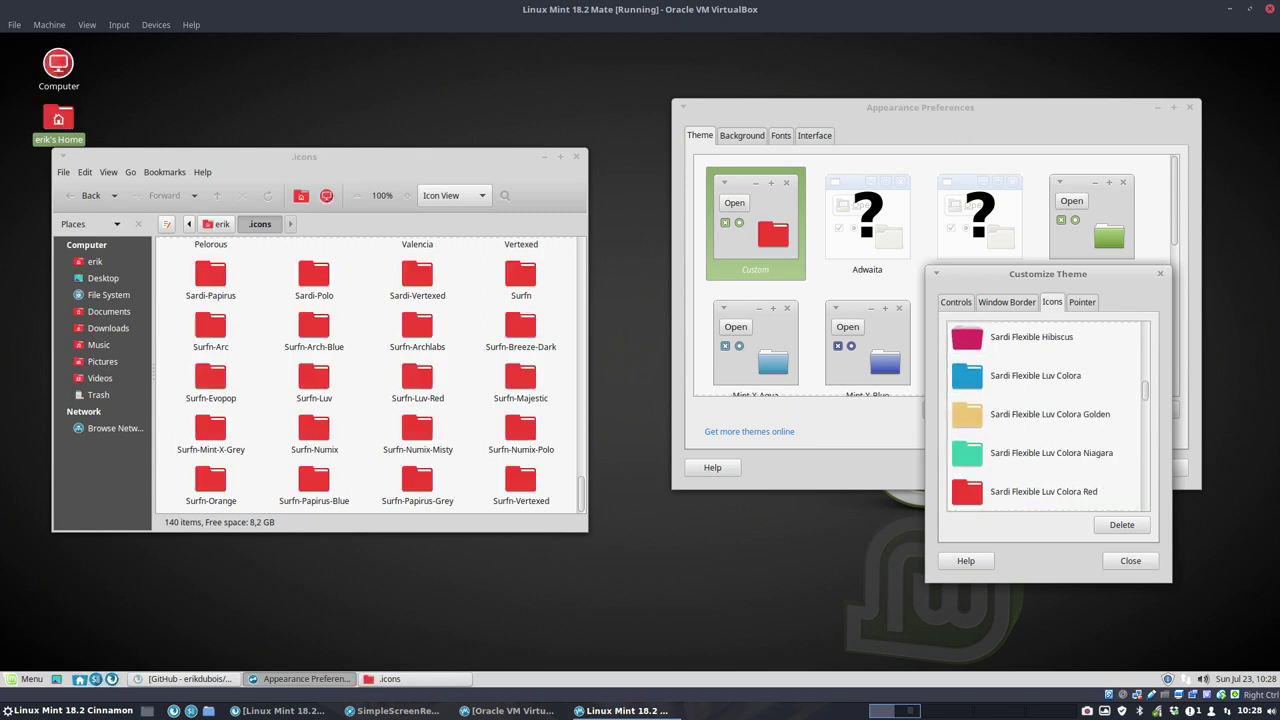
key(Down)
key(Down)
key(Down)
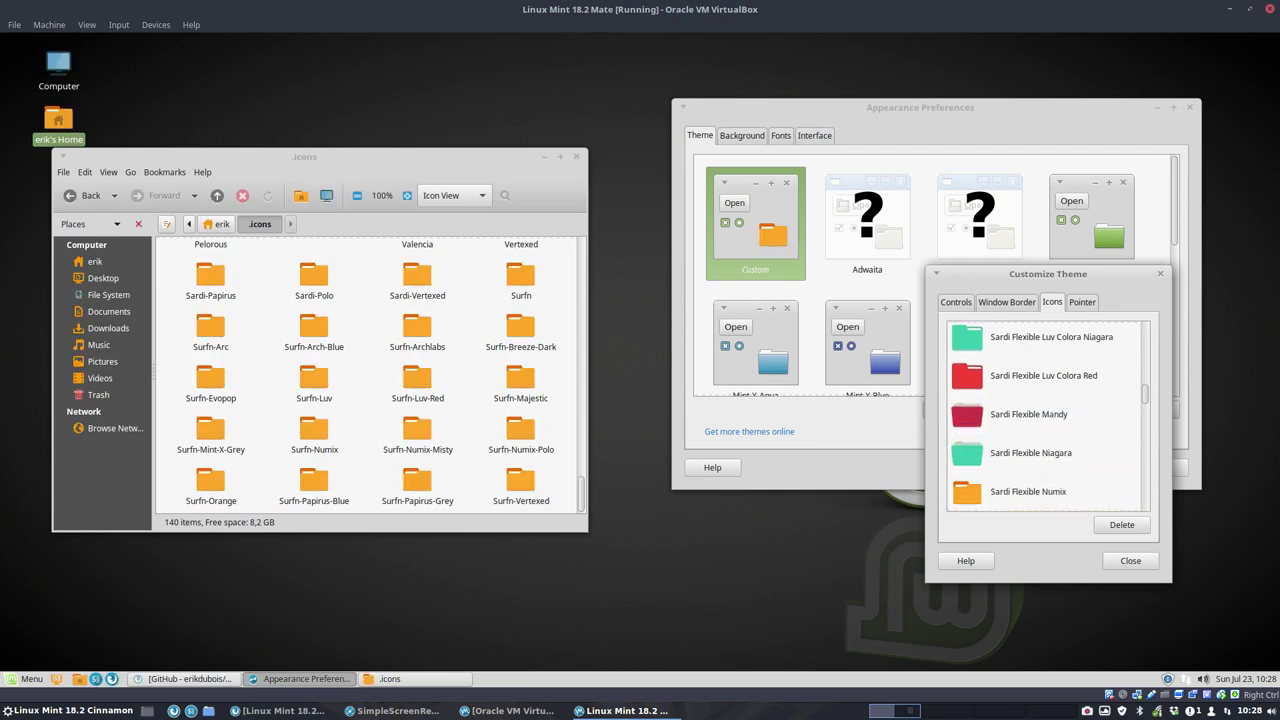
key(Down)
key(Down)
key(Down)
key(Down)
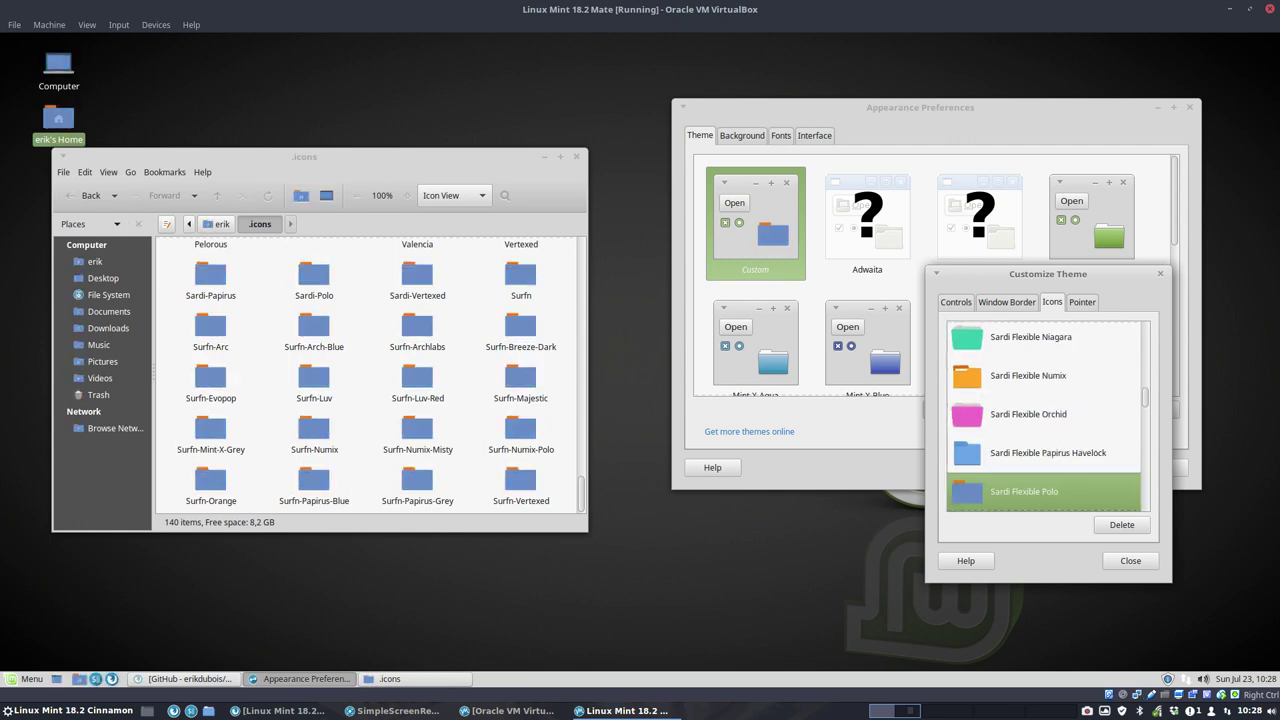
key(Down)
key(Down)
key(Down)
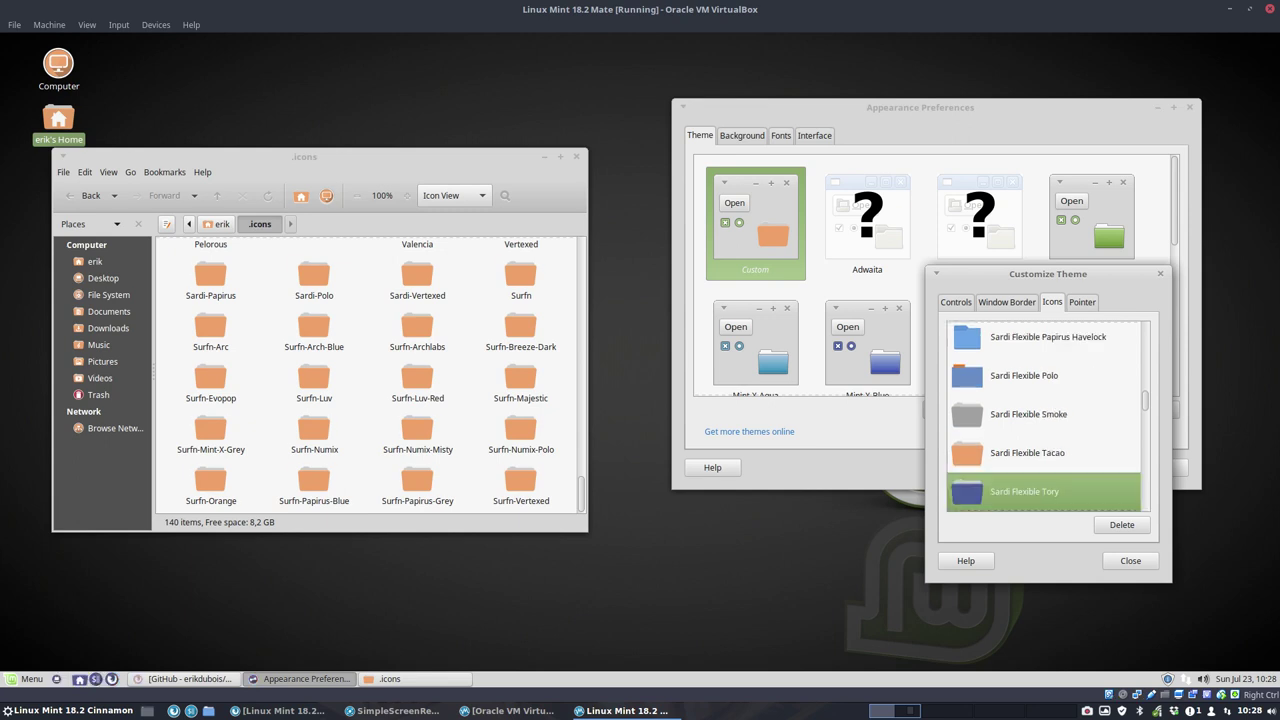
key(Down)
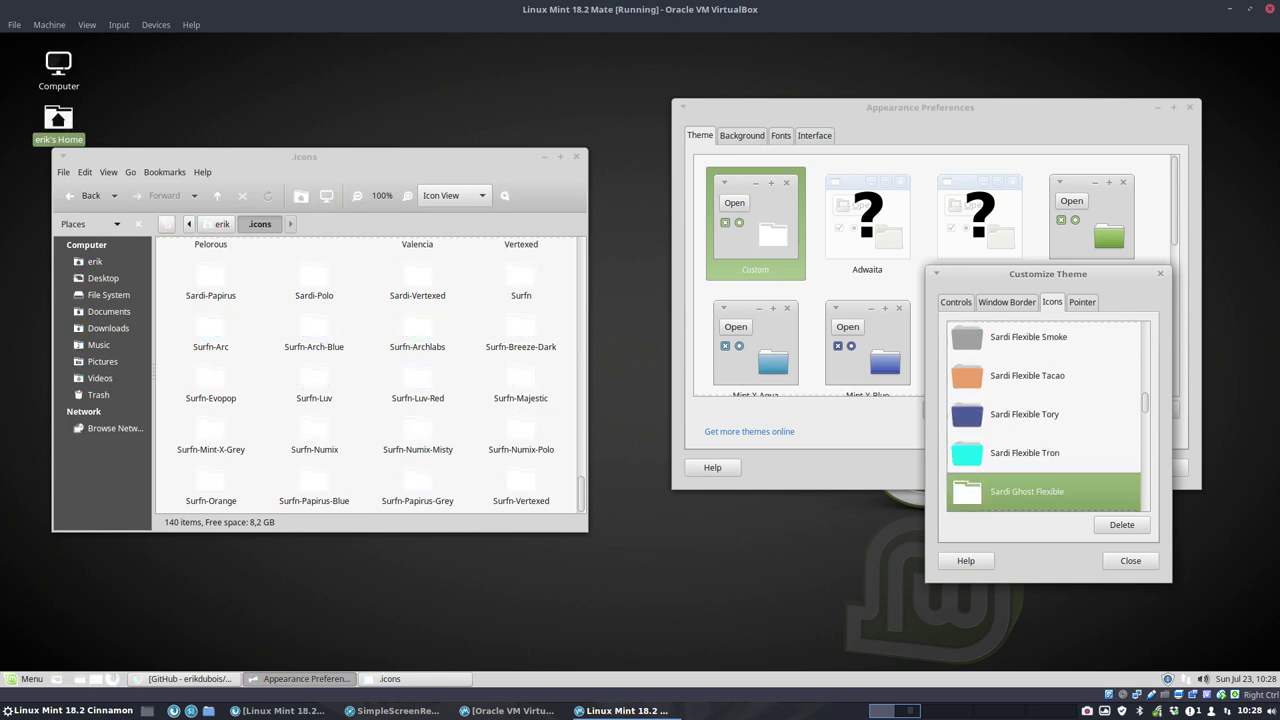
Step: Preview the Sardi Ghost Flexible, Luv, Mint-X-Grey and first Sardi Mono icon themes
key(Down)
key(Down)
key(Down)
key(Down)
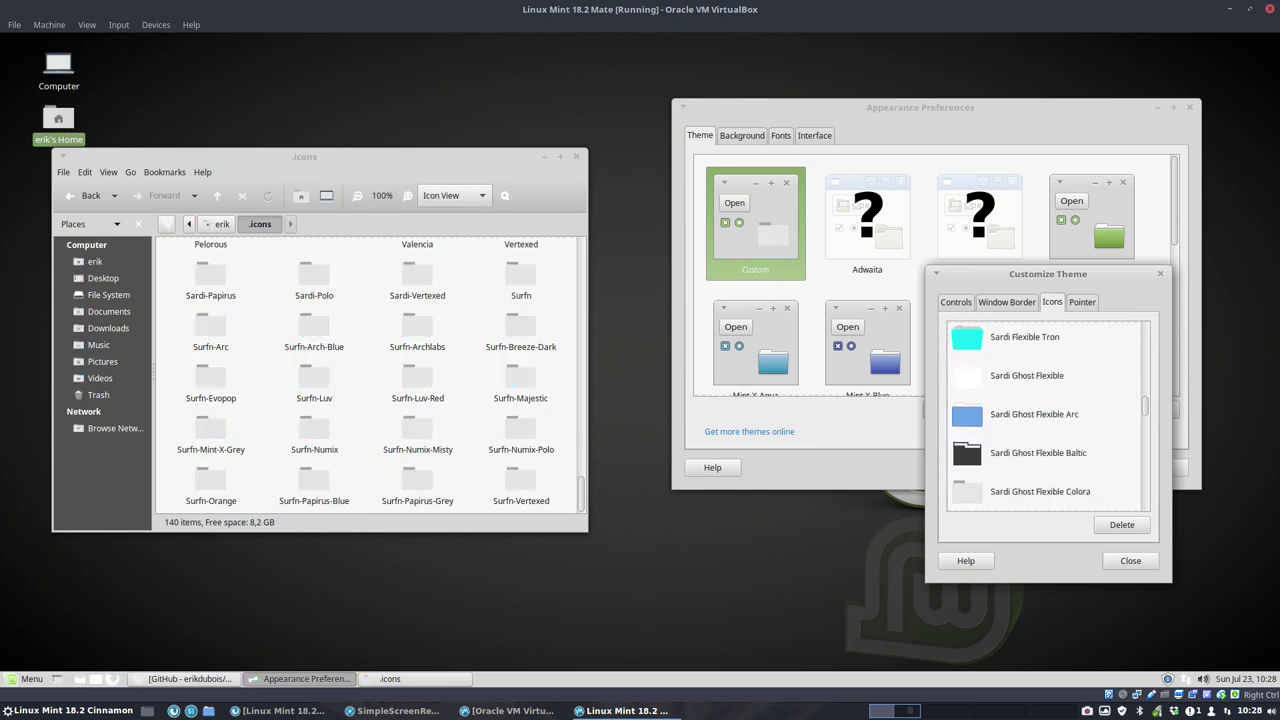
key(Down)
key(Down)
key(Down)
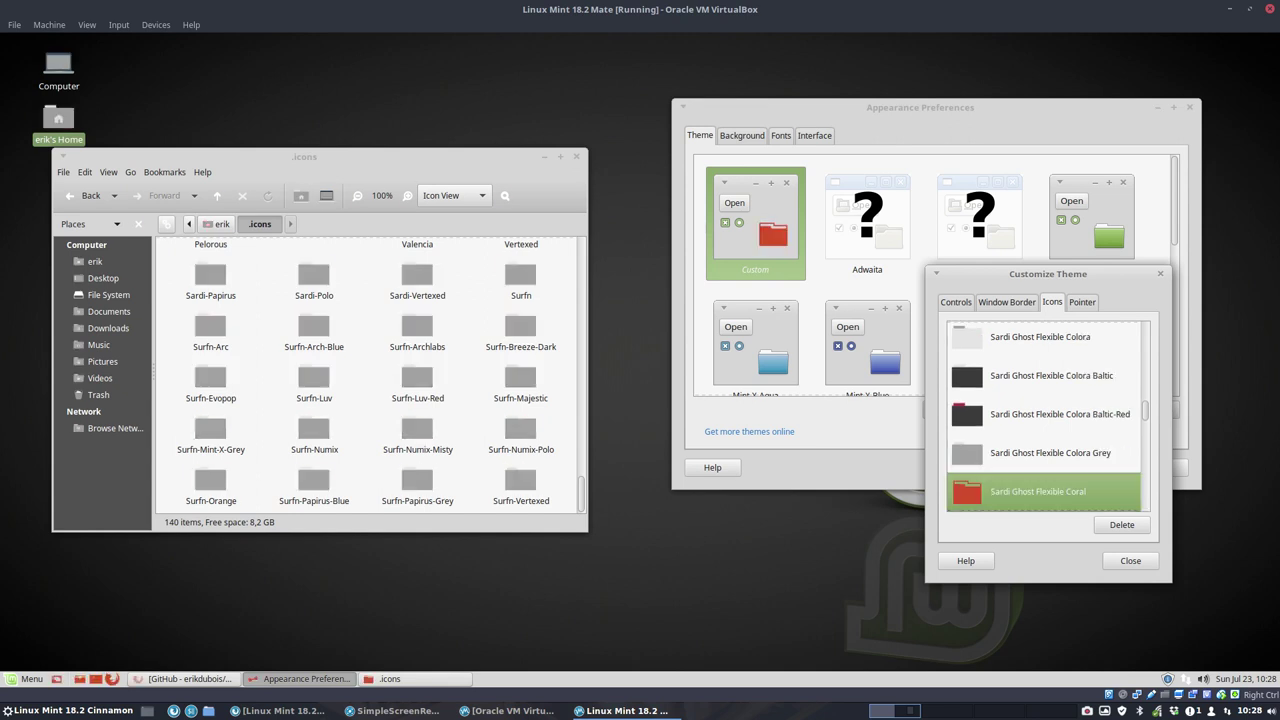
key(Down)
key(Down)
key(Down)
key(Down)
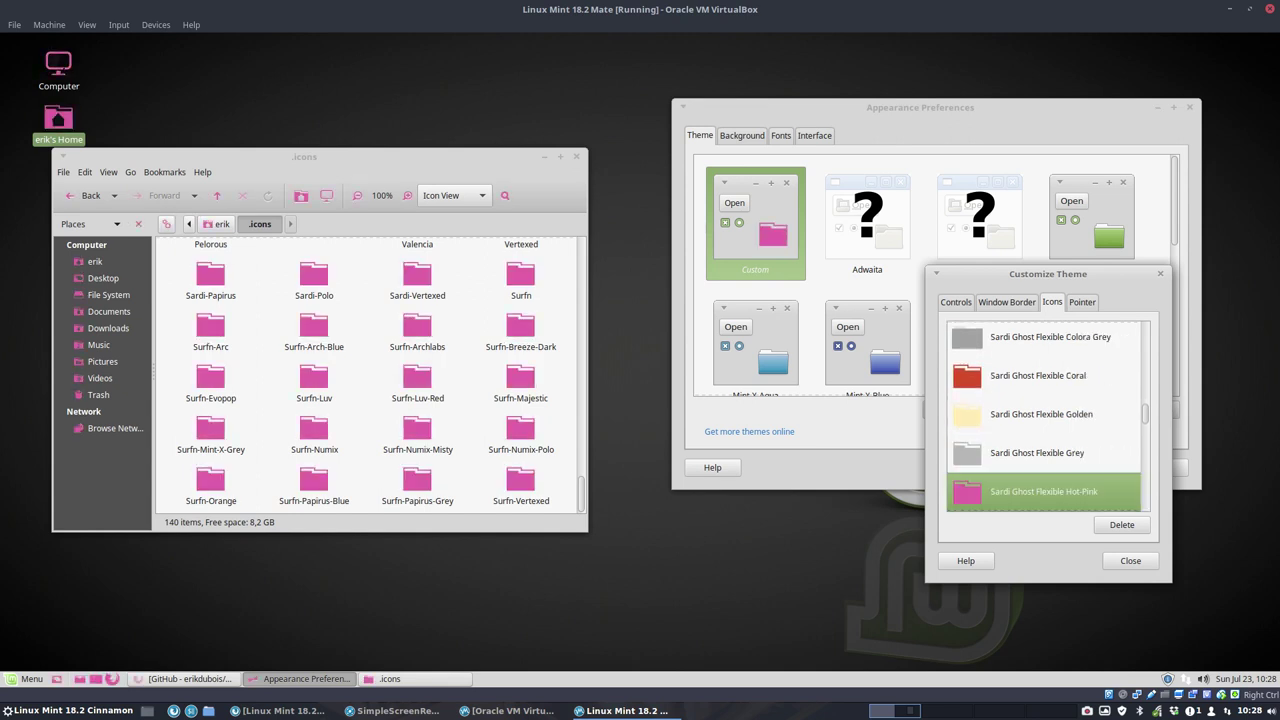
key(Down)
key(Down)
key(Down)
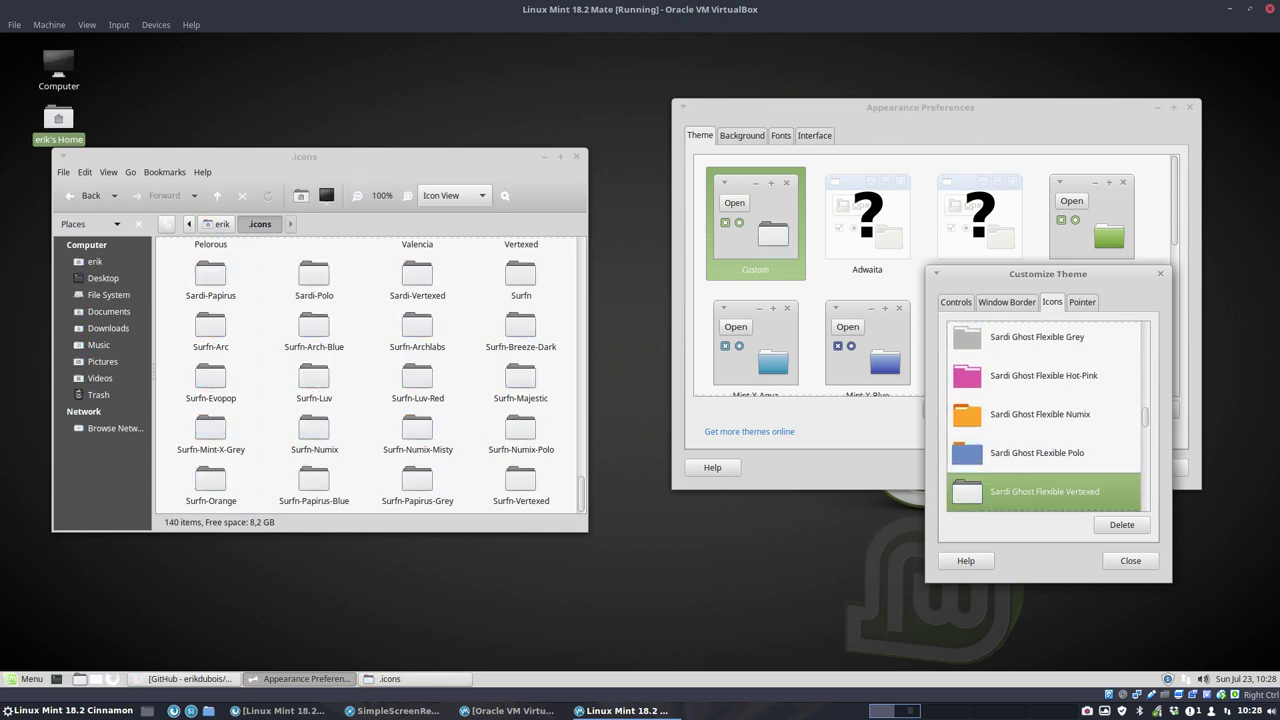
key(Down)
key(Down)
key(Down)
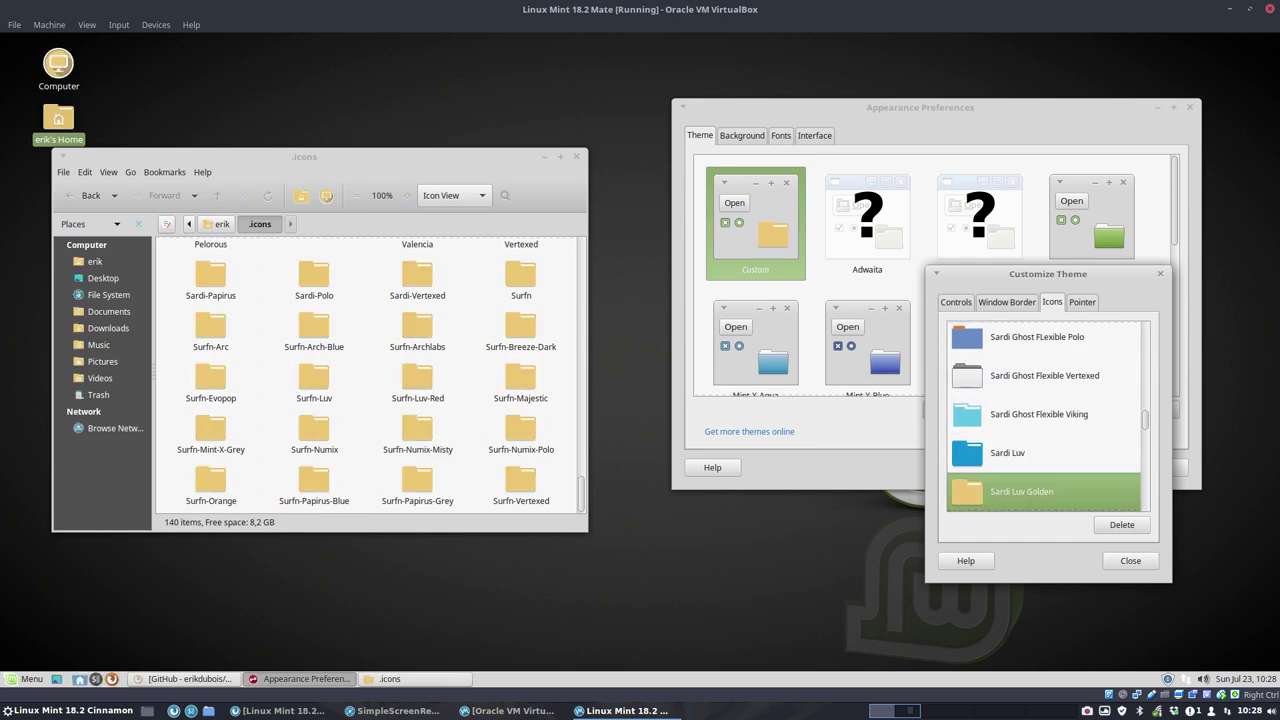
key(Down)
key(Down)
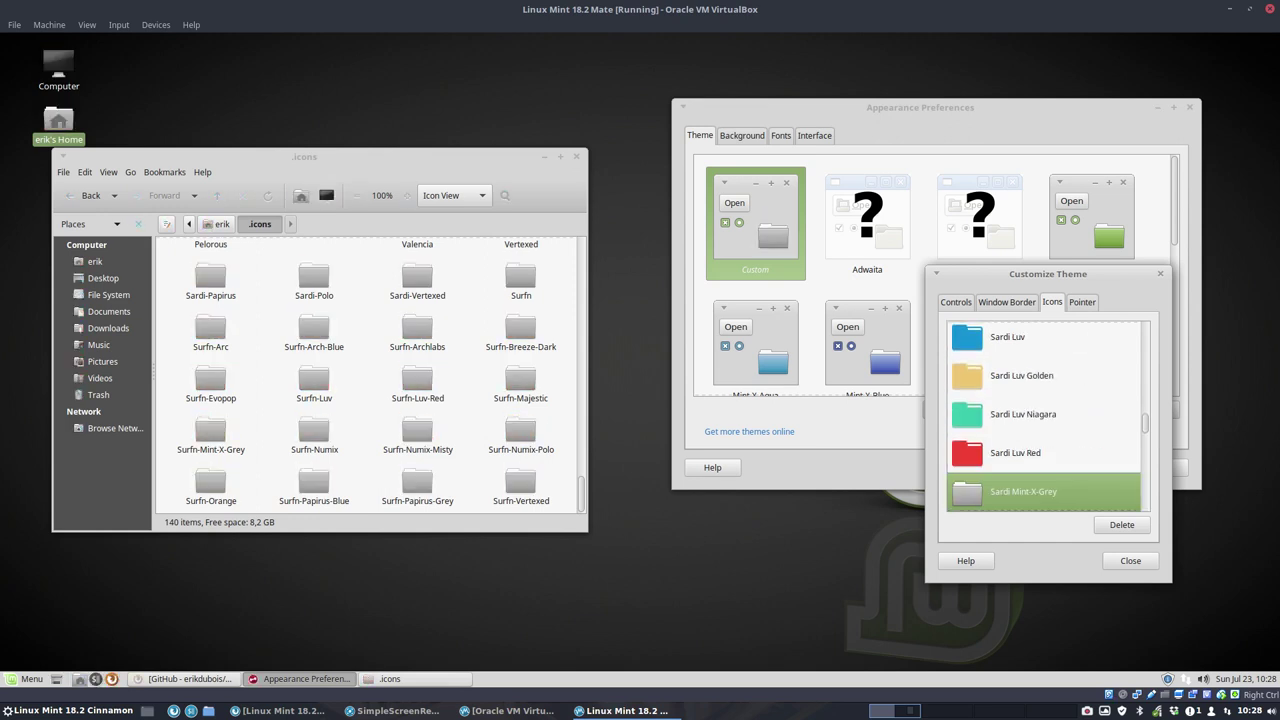
key(Down)
key(Down)
key(Down)
key(Down)
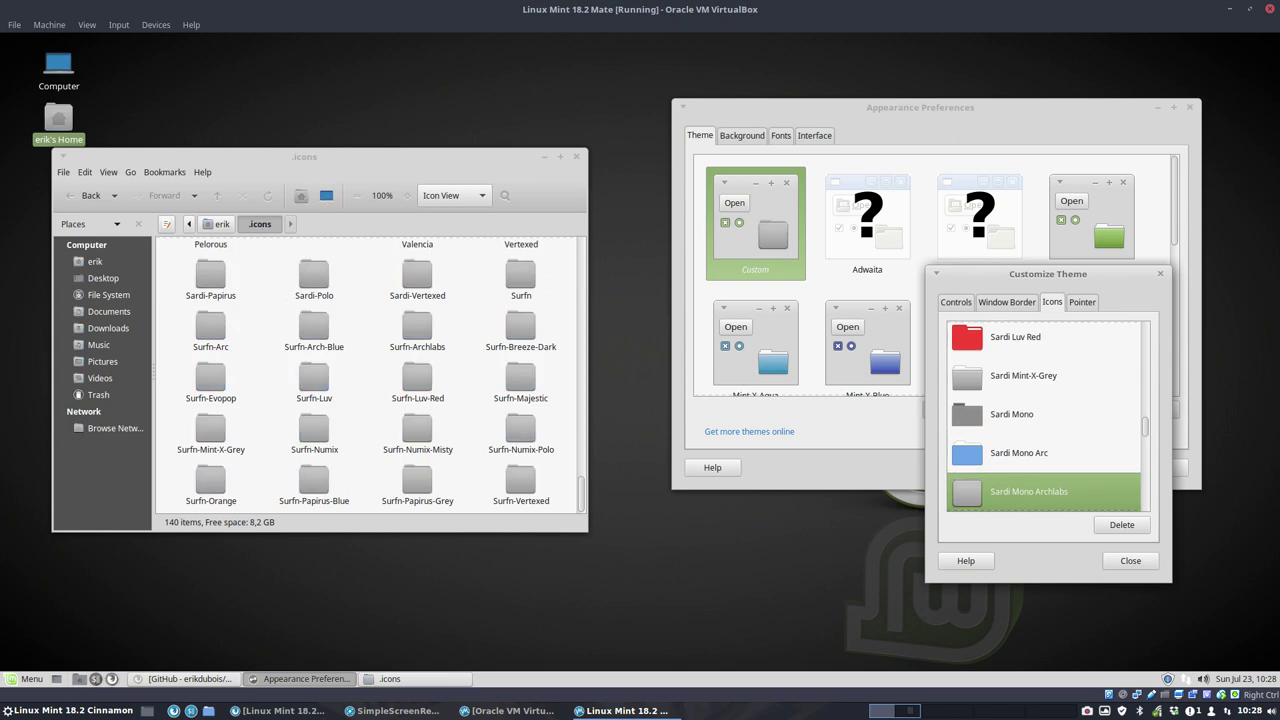
key(Down)
key(Down)
key(Down)
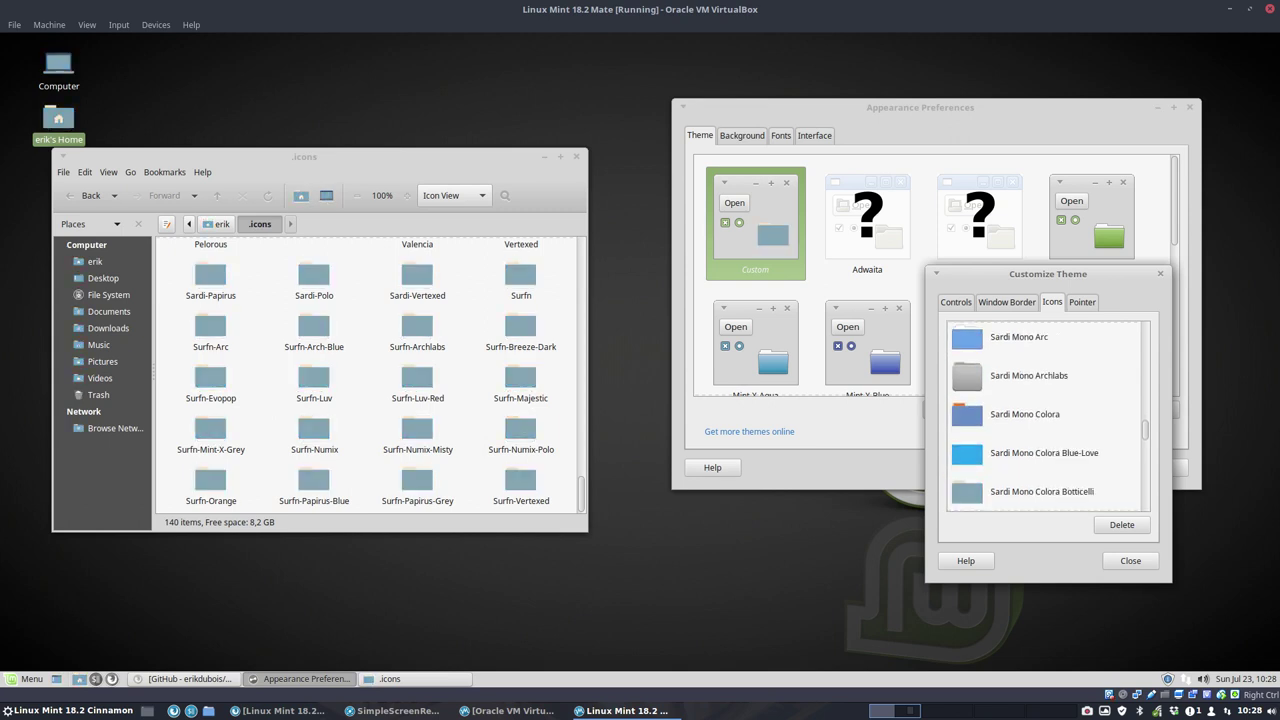
key(Down)
key(Down)
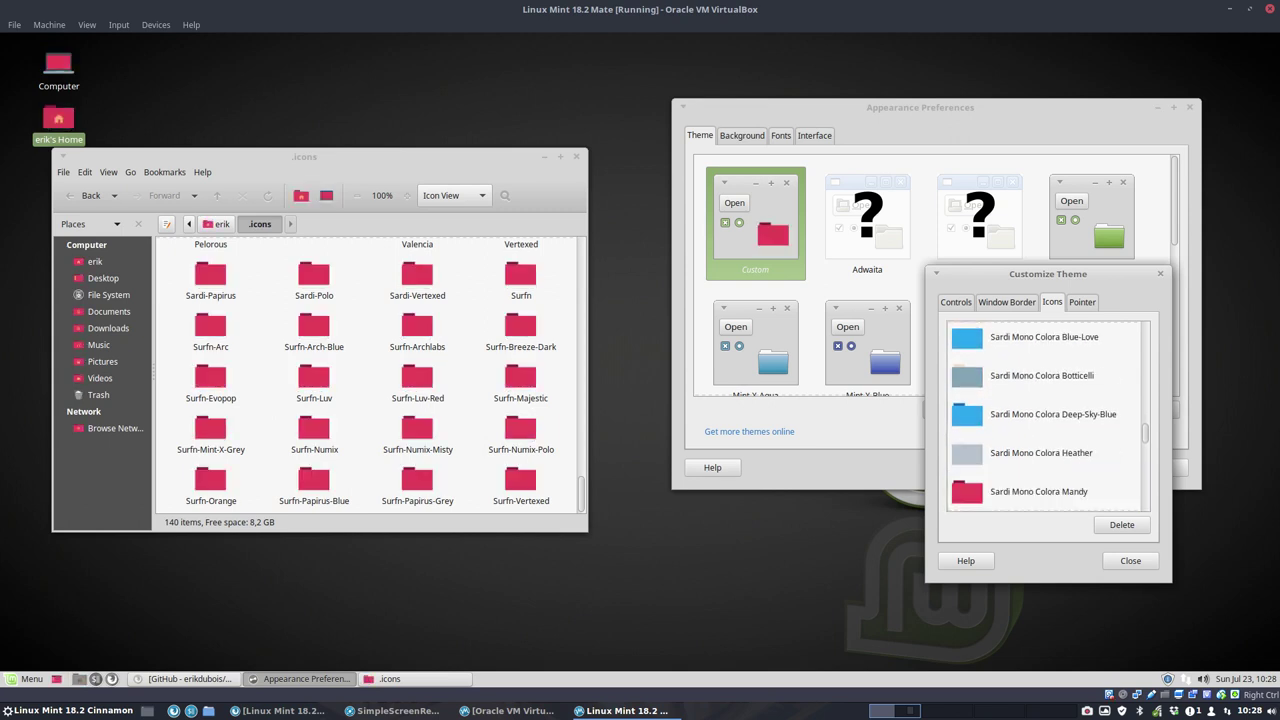
key(Down)
key(Down)
key(Down)
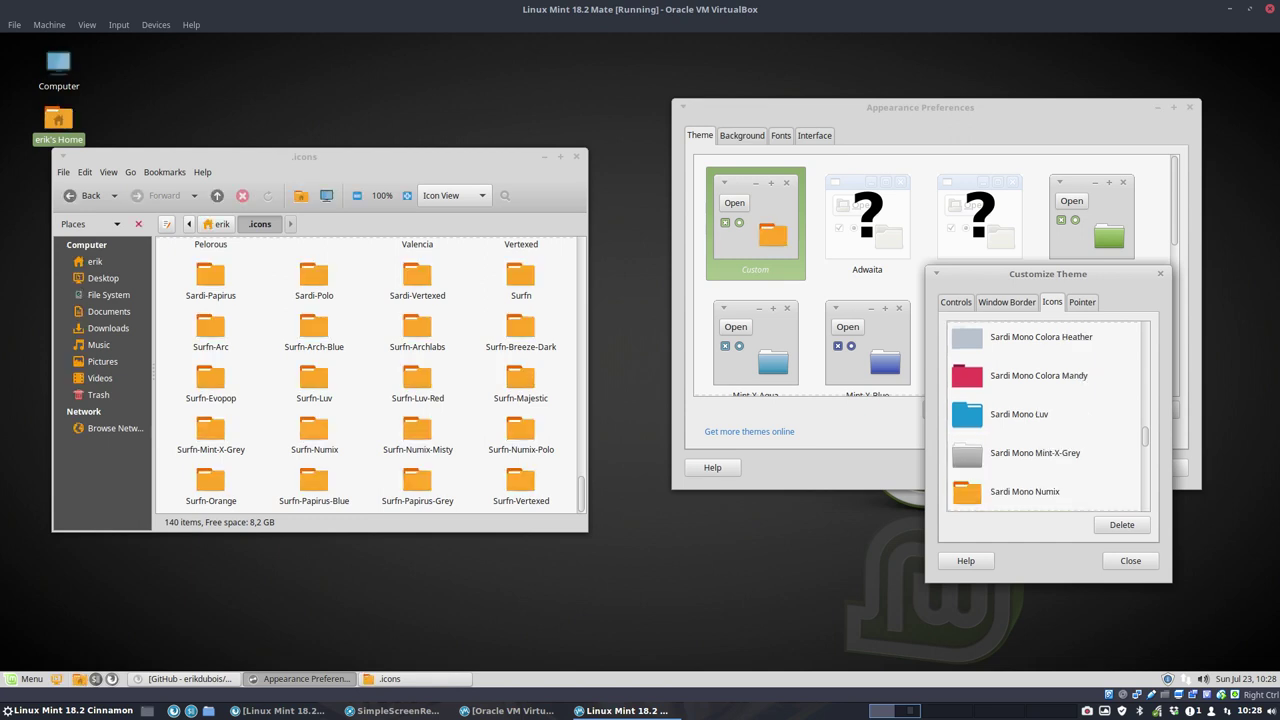
Step: Step through Mono Numix Colora, Mono Papirus, Numix and Orb Colora themes down to Surfn
key(Down)
key(Down)
key(Down)
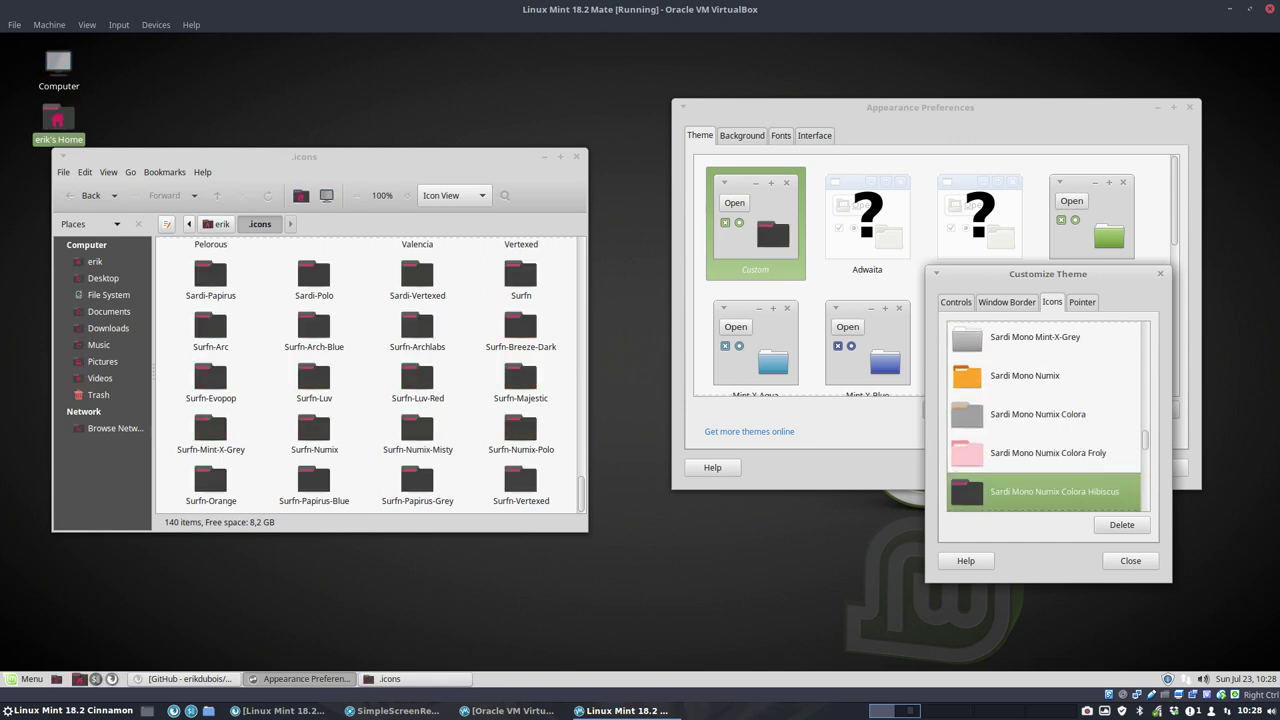
key(Down)
key(Down)
key(Down)
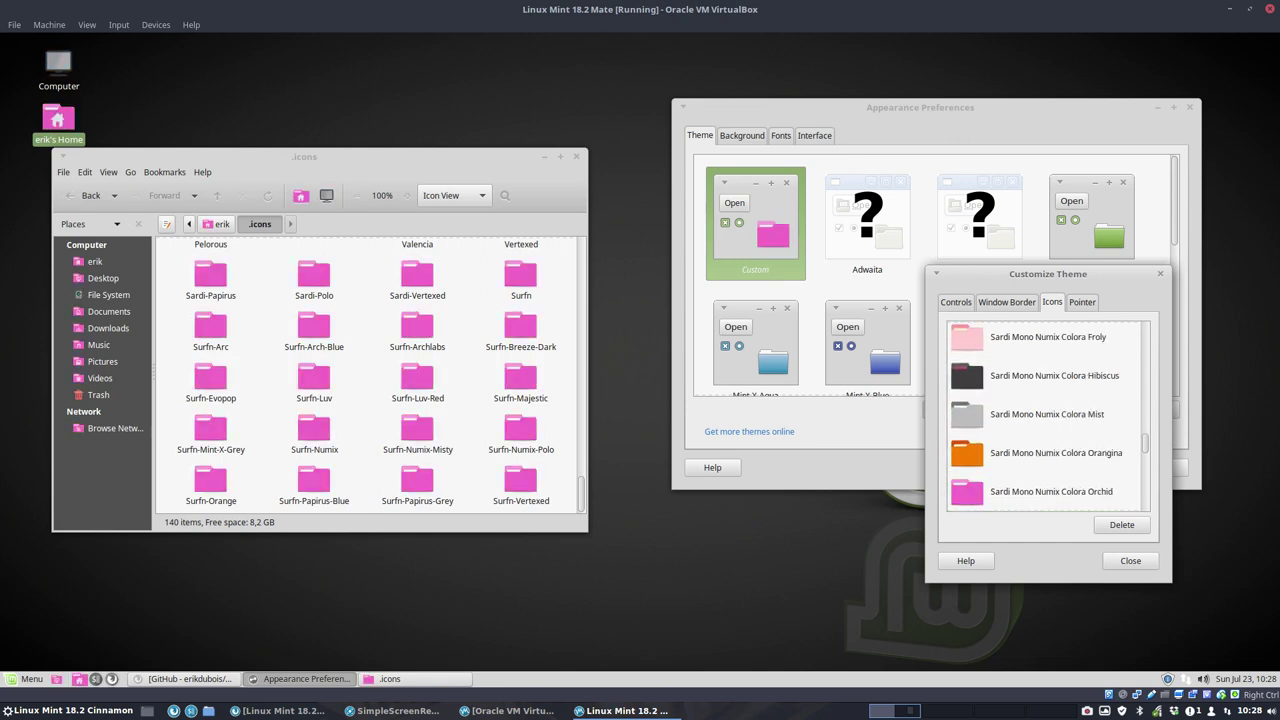
key(Down)
key(Down)
key(Down)
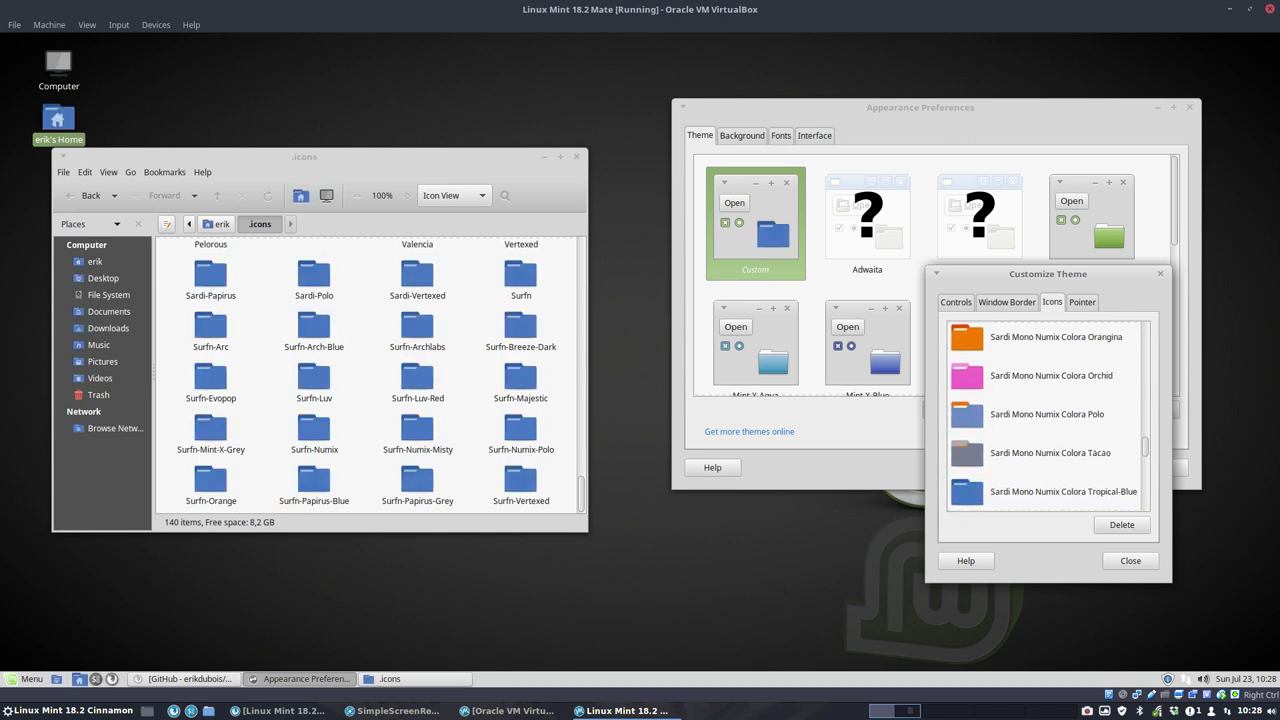
key(Down)
key(Down)
key(Down)
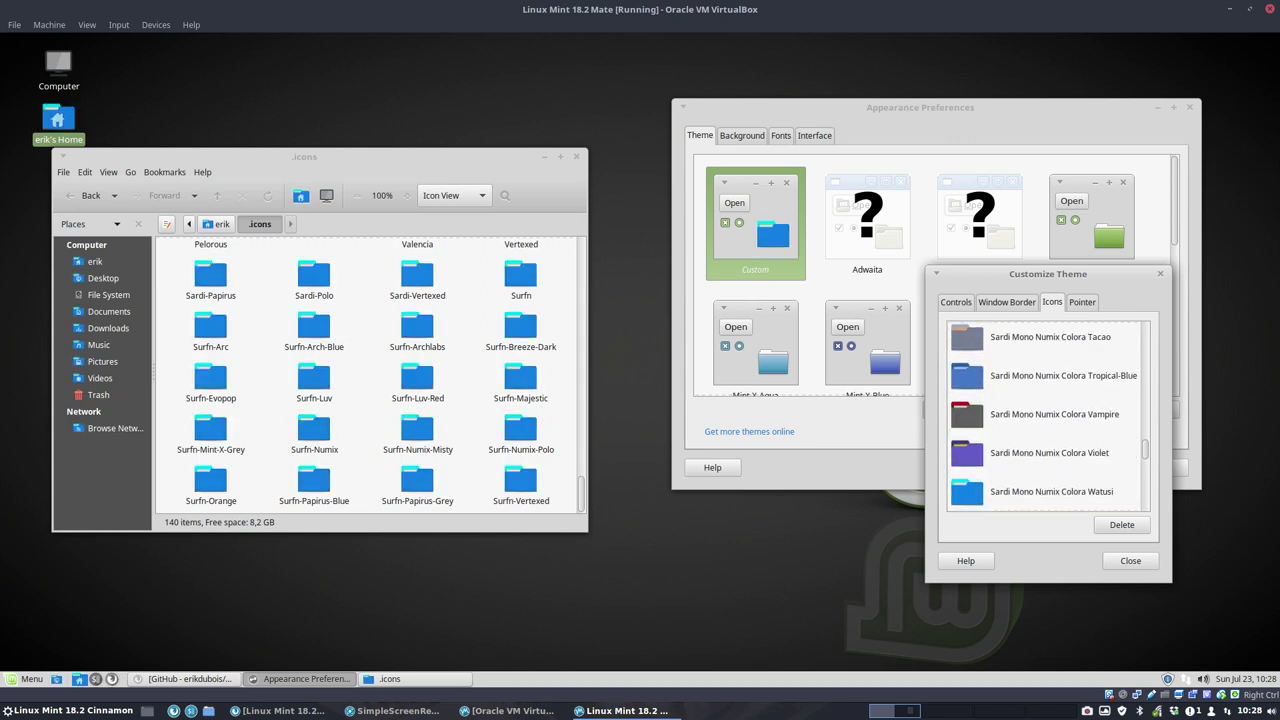
key(Down)
key(Down)
key(Down)
key(Down)
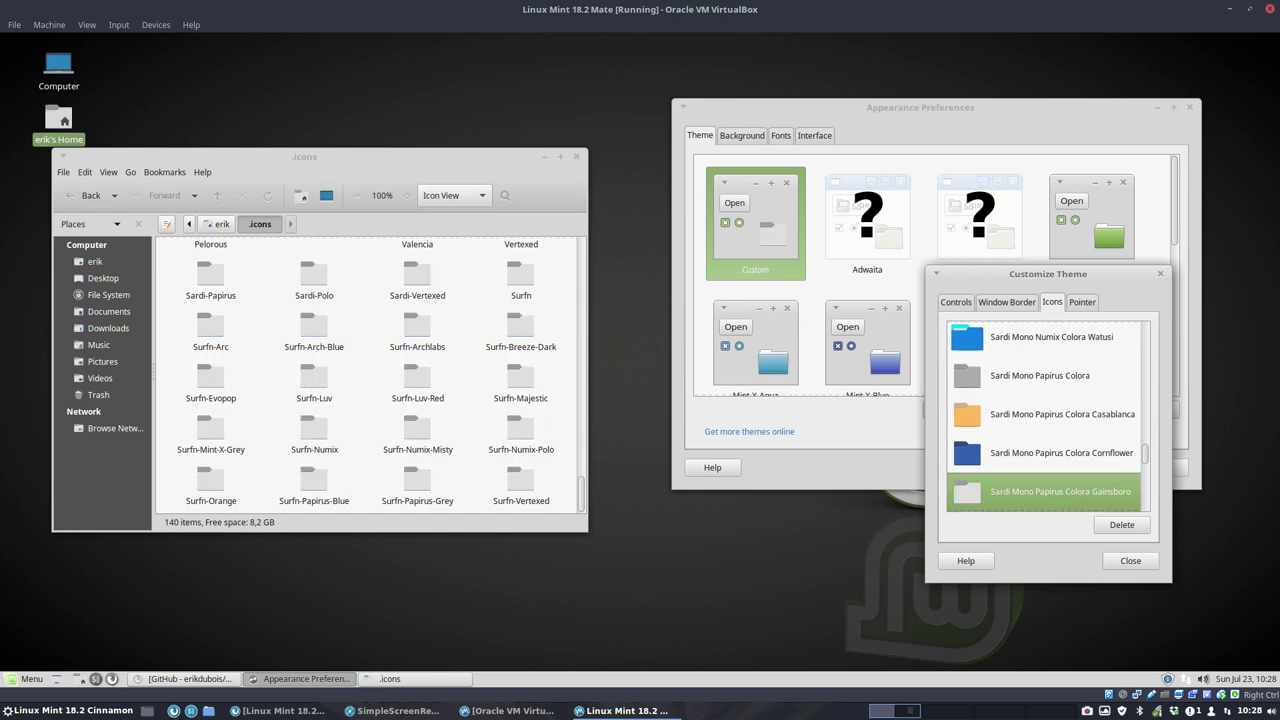
key(Down)
key(Down)
key(Down)
key(Down)
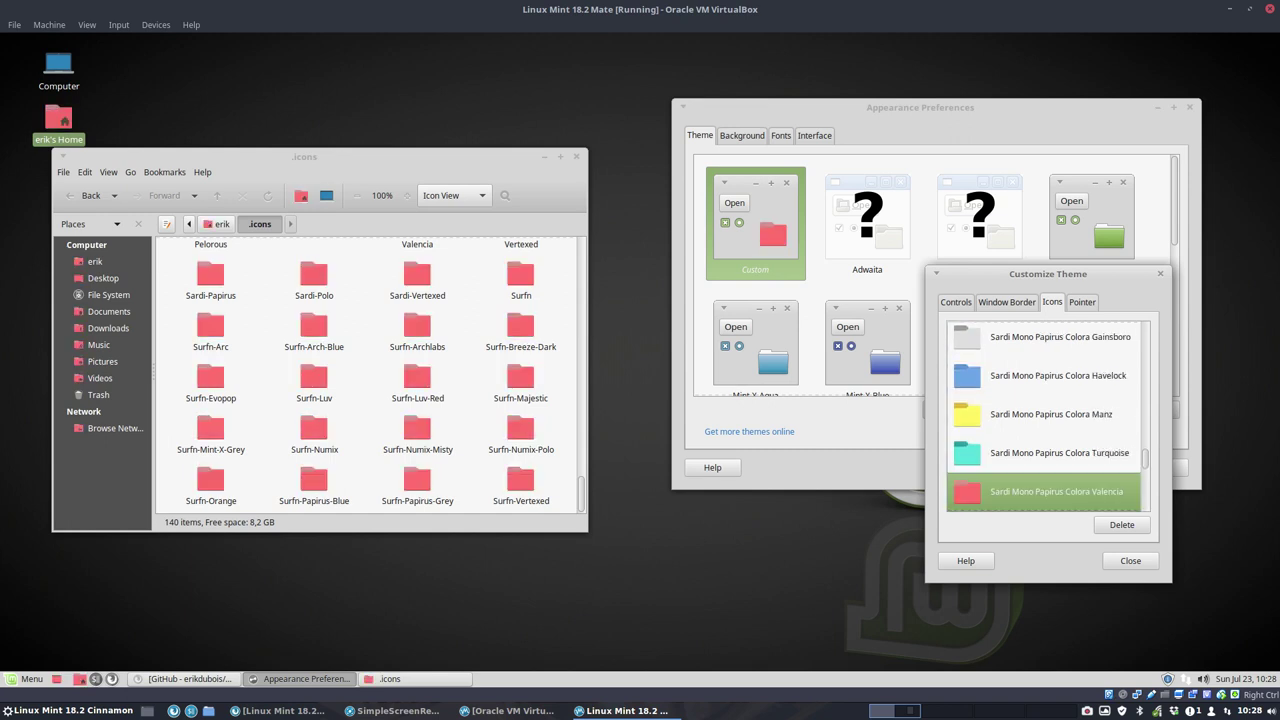
key(Down)
key(Down)
key(Down)
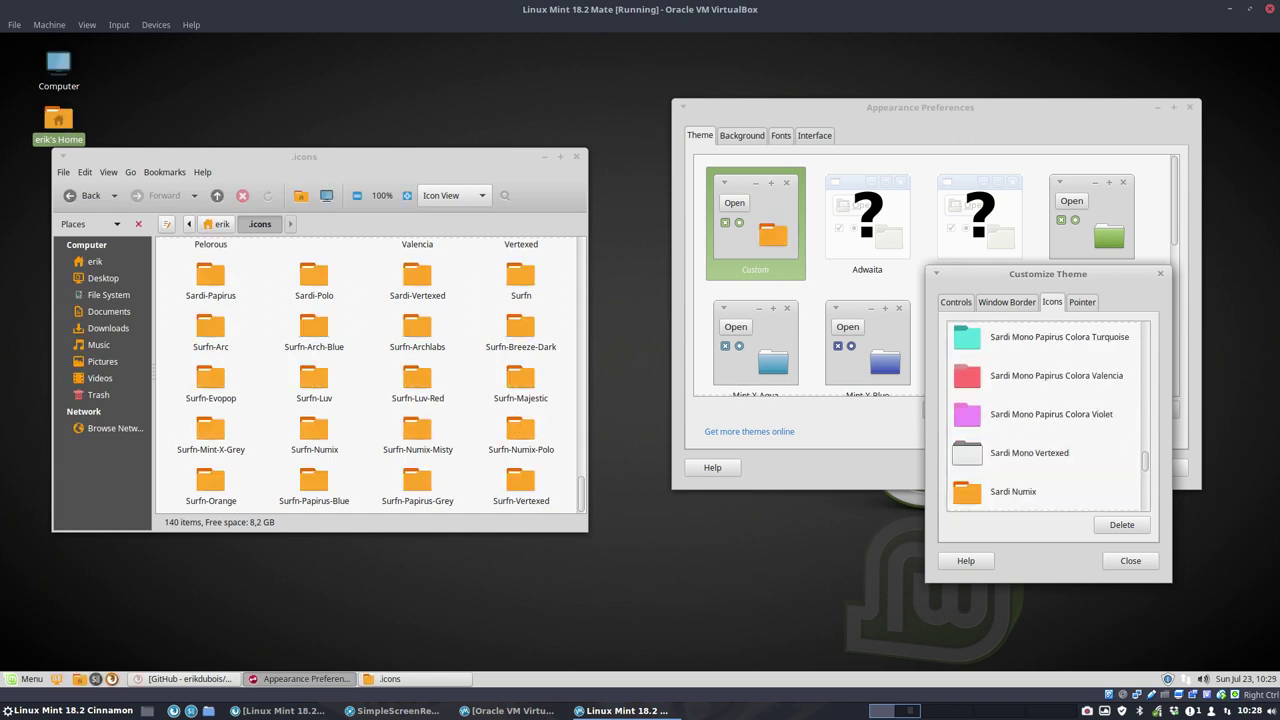
key(Down)
key(Down)
key(Down)
key(Down)
key(Down)
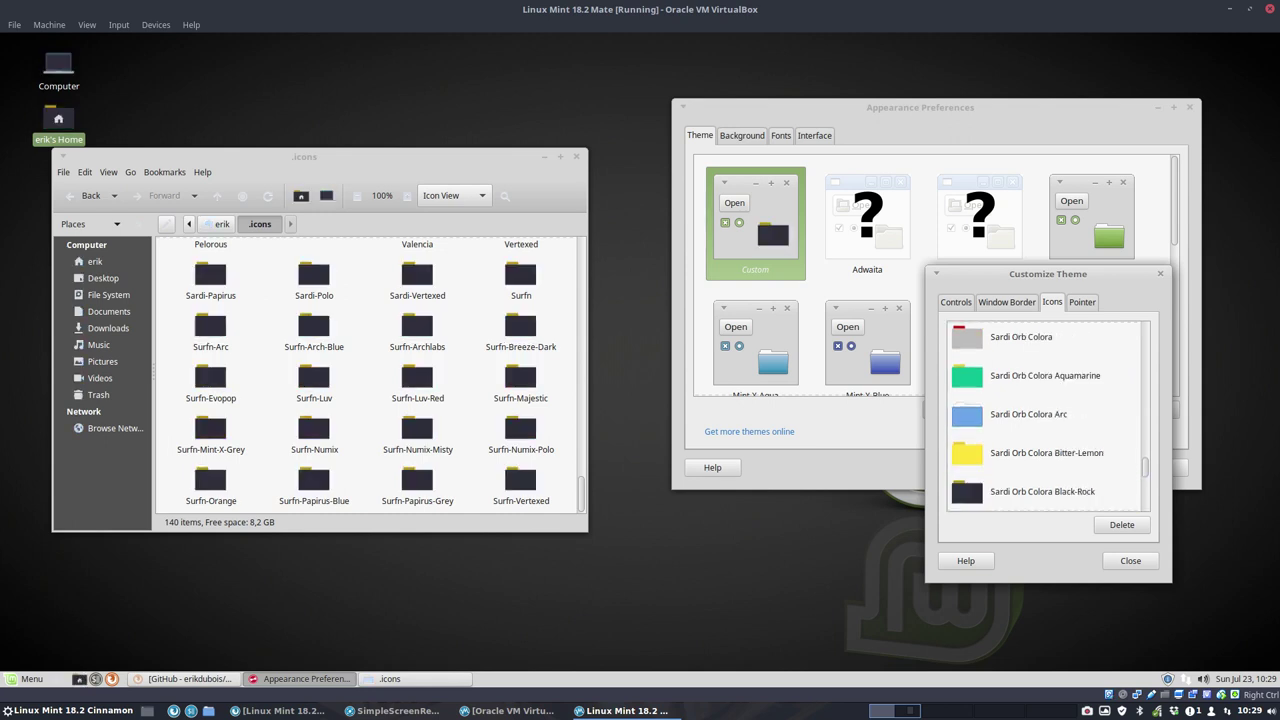
key(Down)
key(Down)
key(Down)
key(Down)
key(Down)
key(Down)
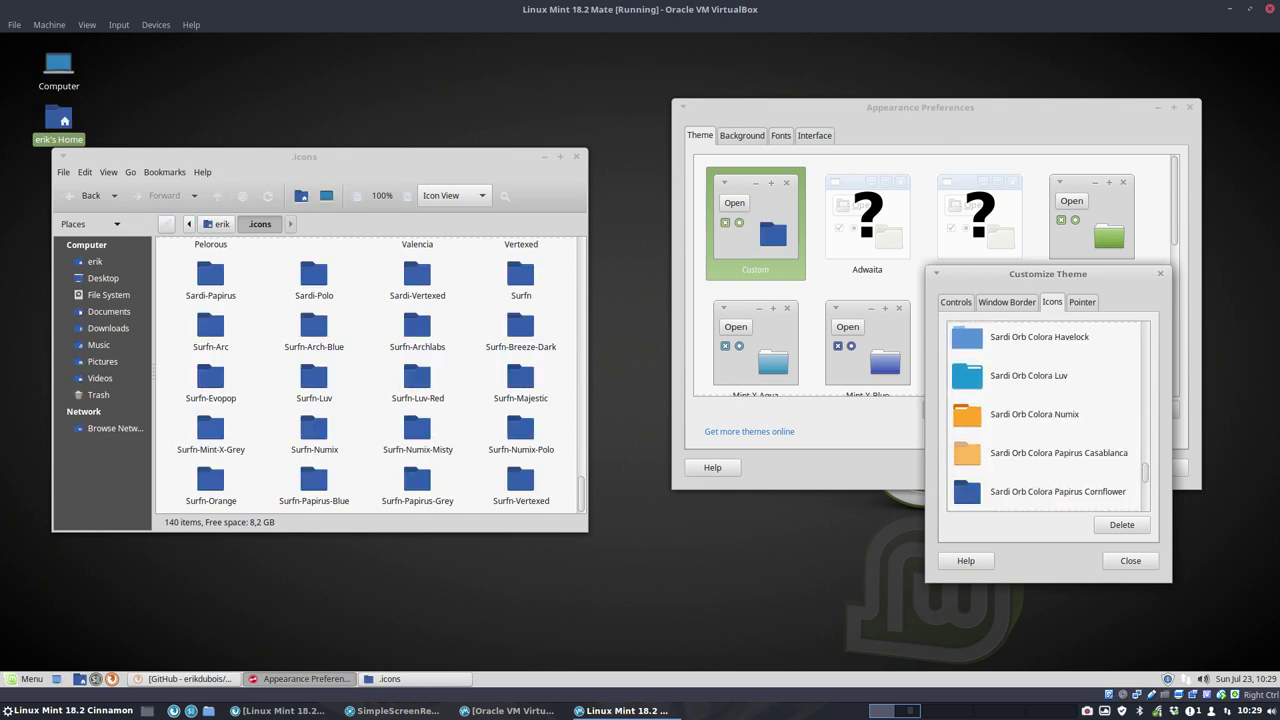
key(Down)
key(Down)
key(Down)
key(Down)
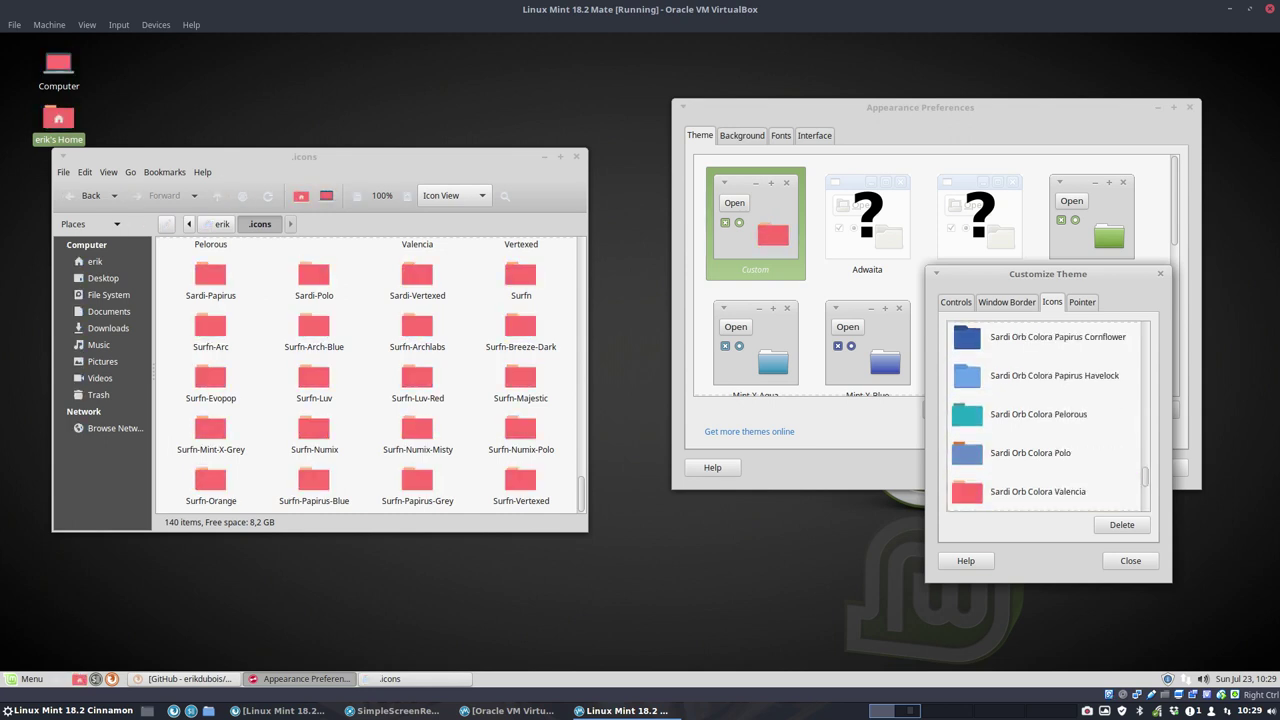
key(Down)
key(Down)
key(Down)
key(Down)
key(Down)
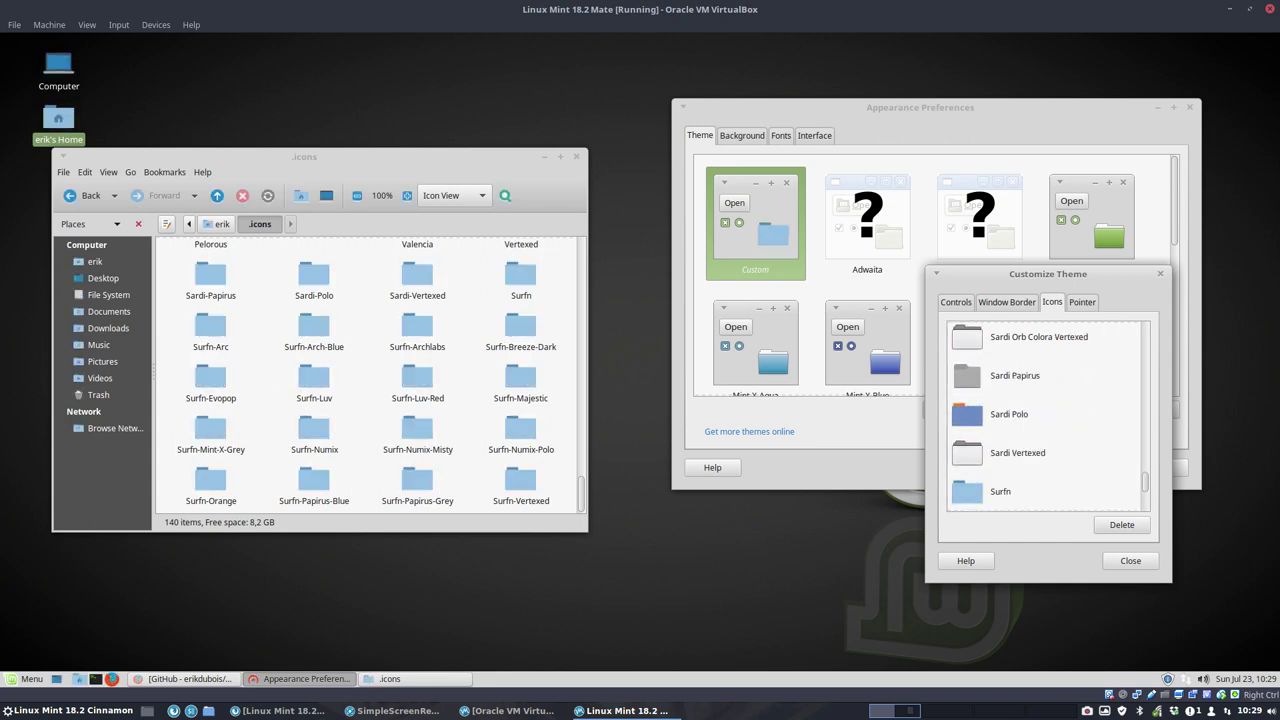
key(Down)
Step: Pick Sardi Vertexed, then Sardi Papirus icons, and close Customize Theme and Appearance Preferences
click(1072, 419)
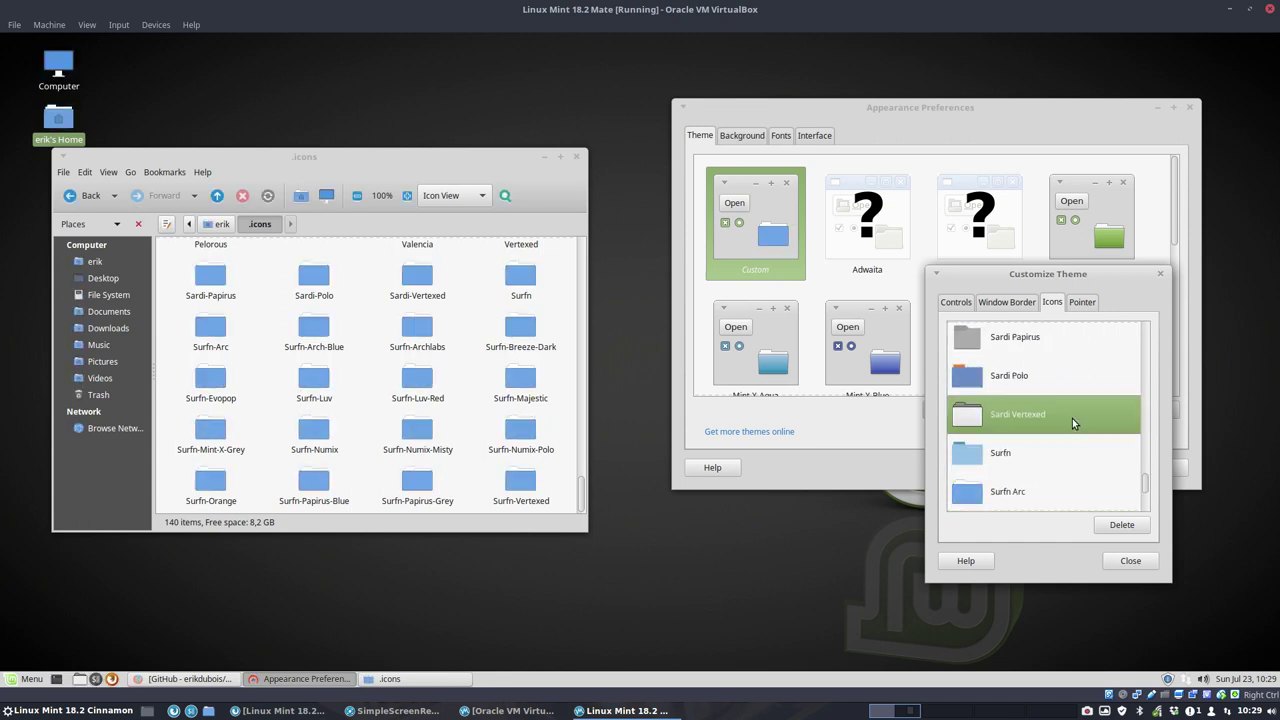
scroll(1050, 425, up, 2)
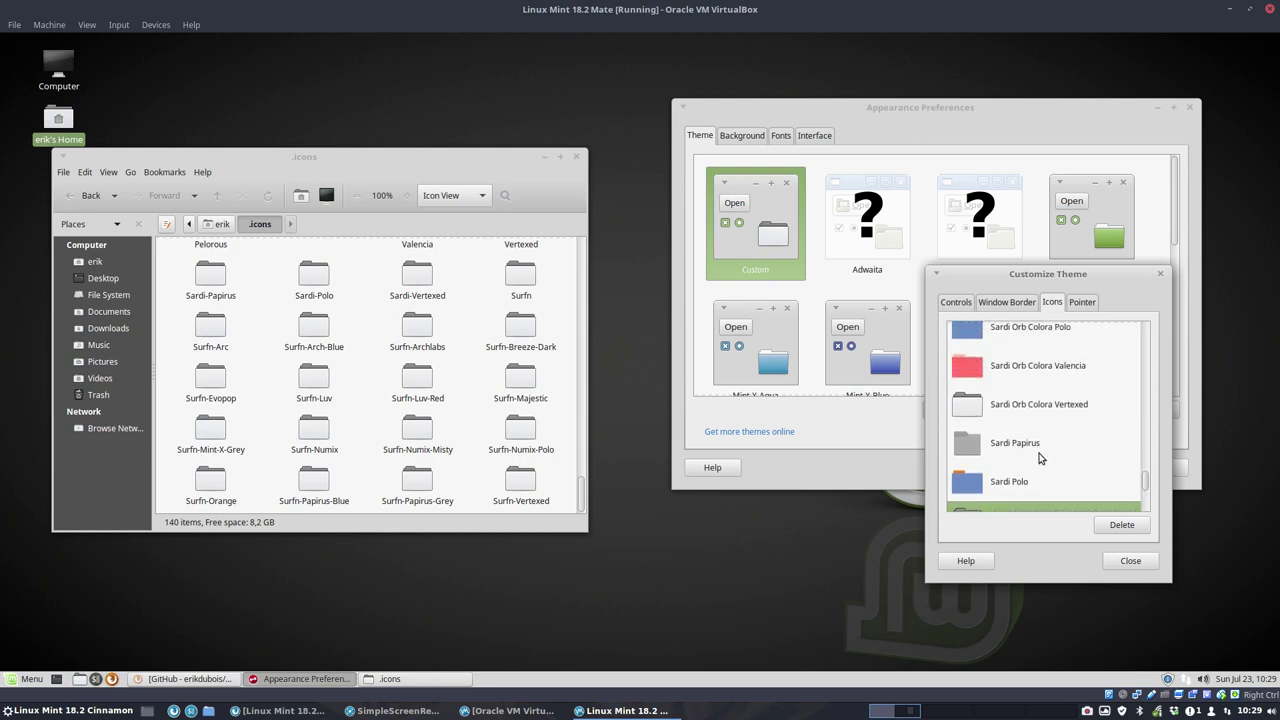
click(1040, 458)
click(1130, 561)
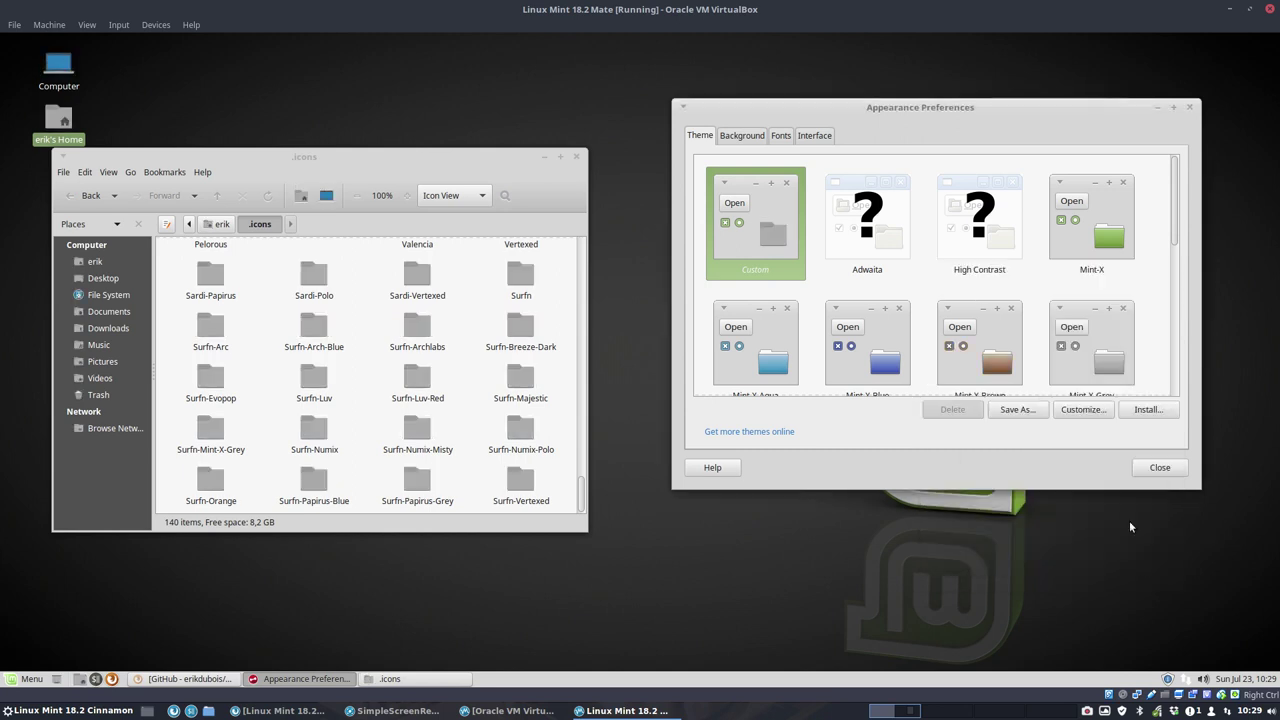
click(1189, 108)
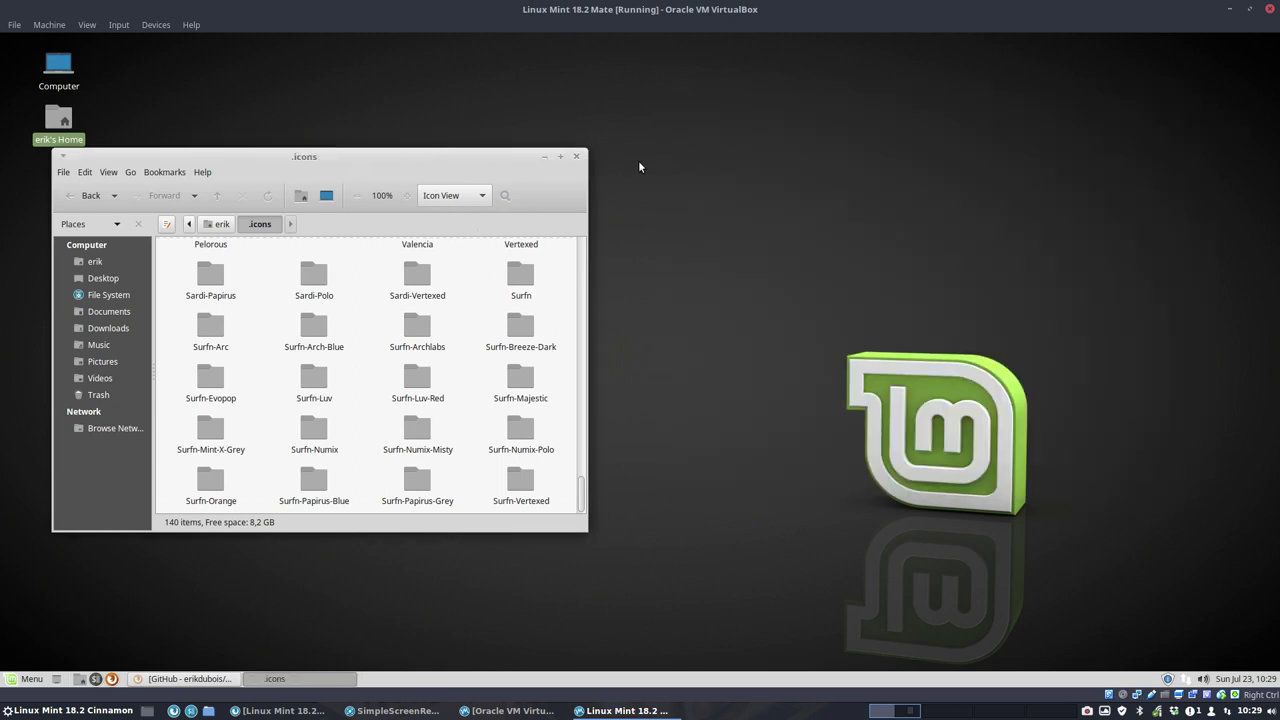
Step: Browse from the file system root through usr and share to the applications folder
drag(420, 167, 658, 163)
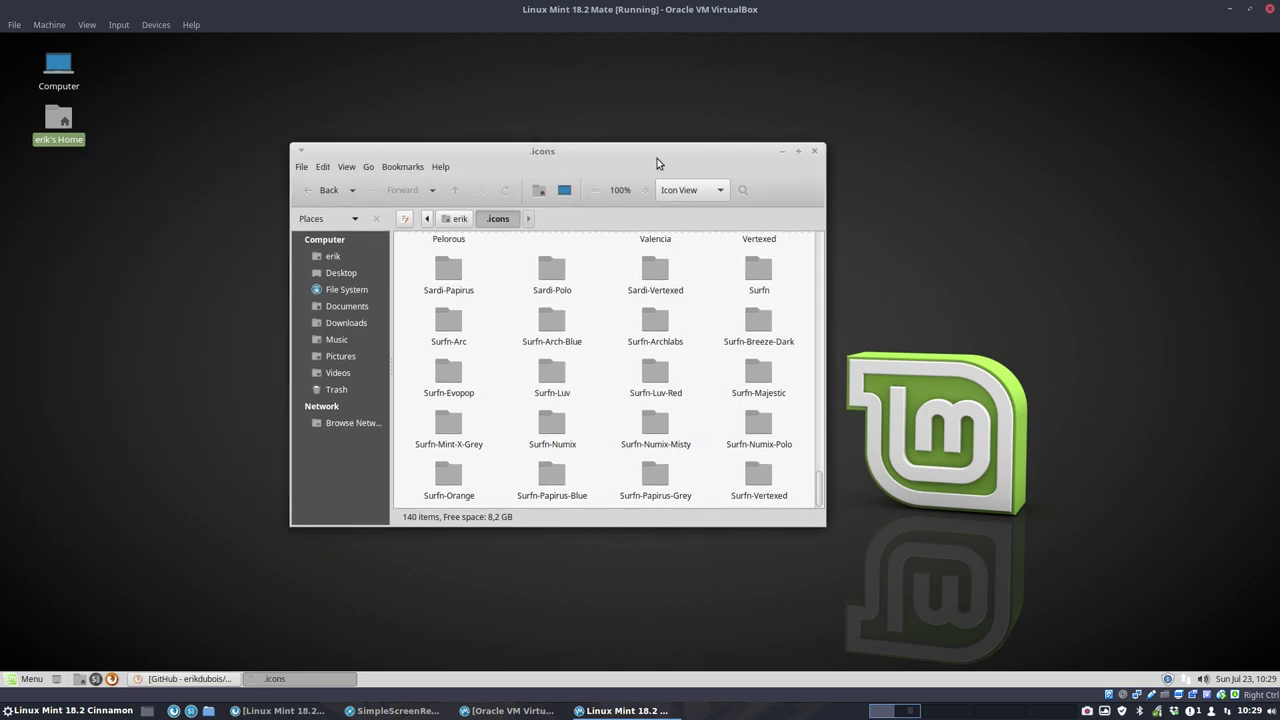
click(340, 289)
click(552, 310)
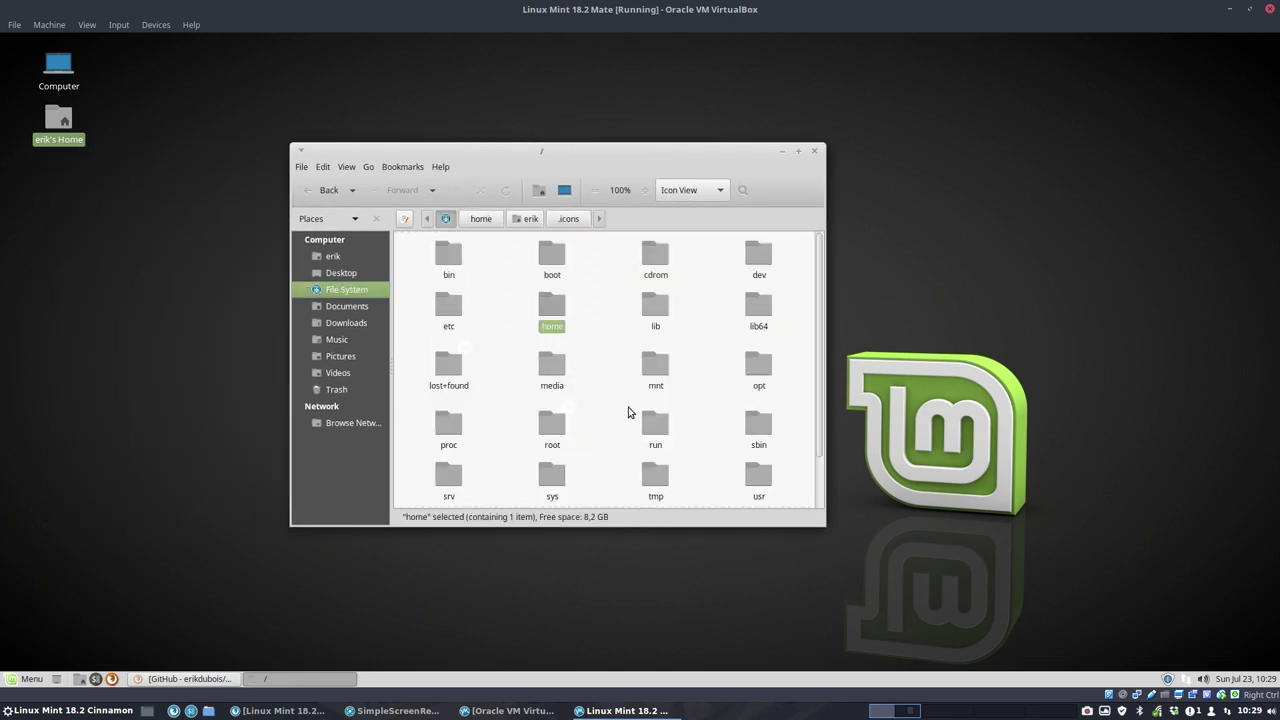
text(usr)
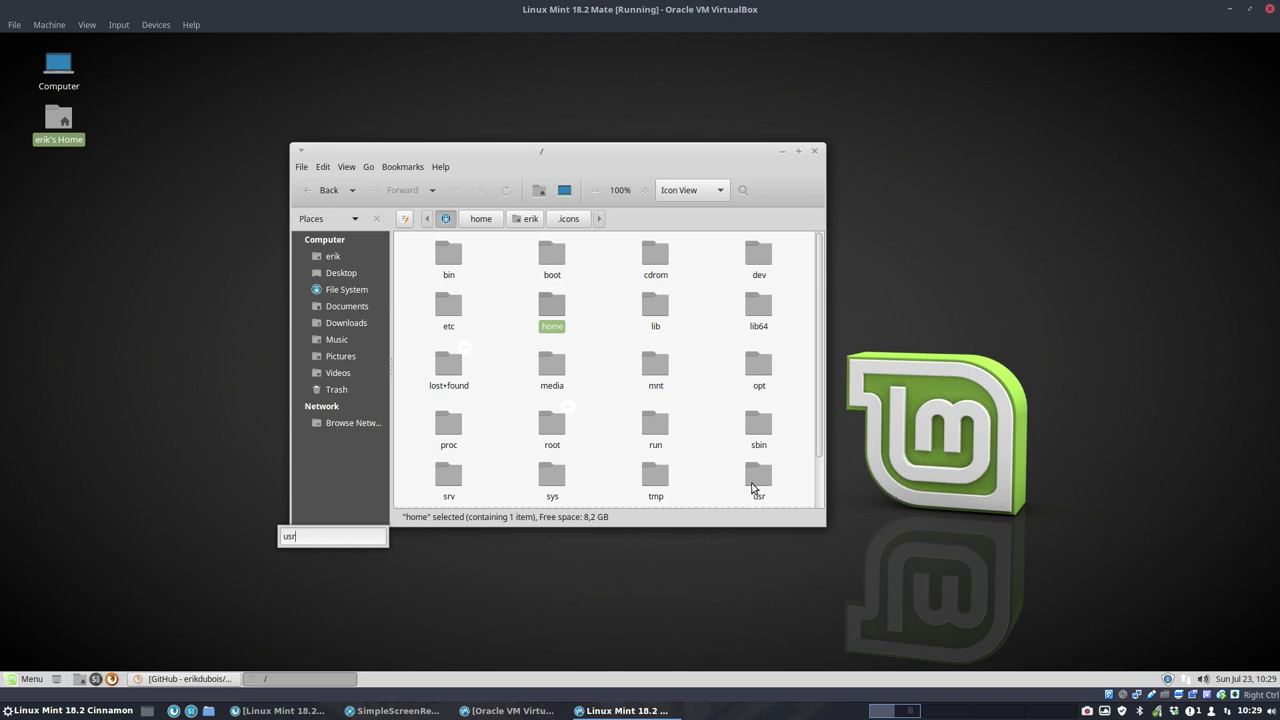
click(753, 487)
double_click(753, 487)
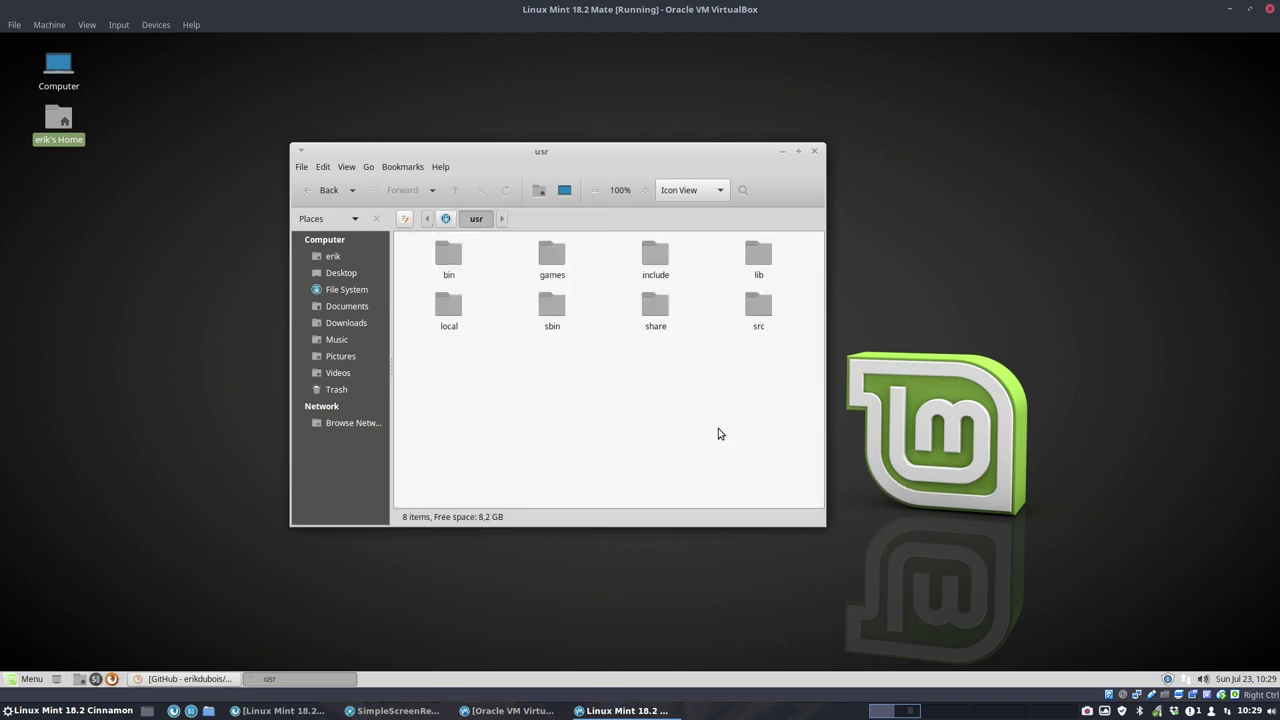
double_click(655, 305)
text(icon)
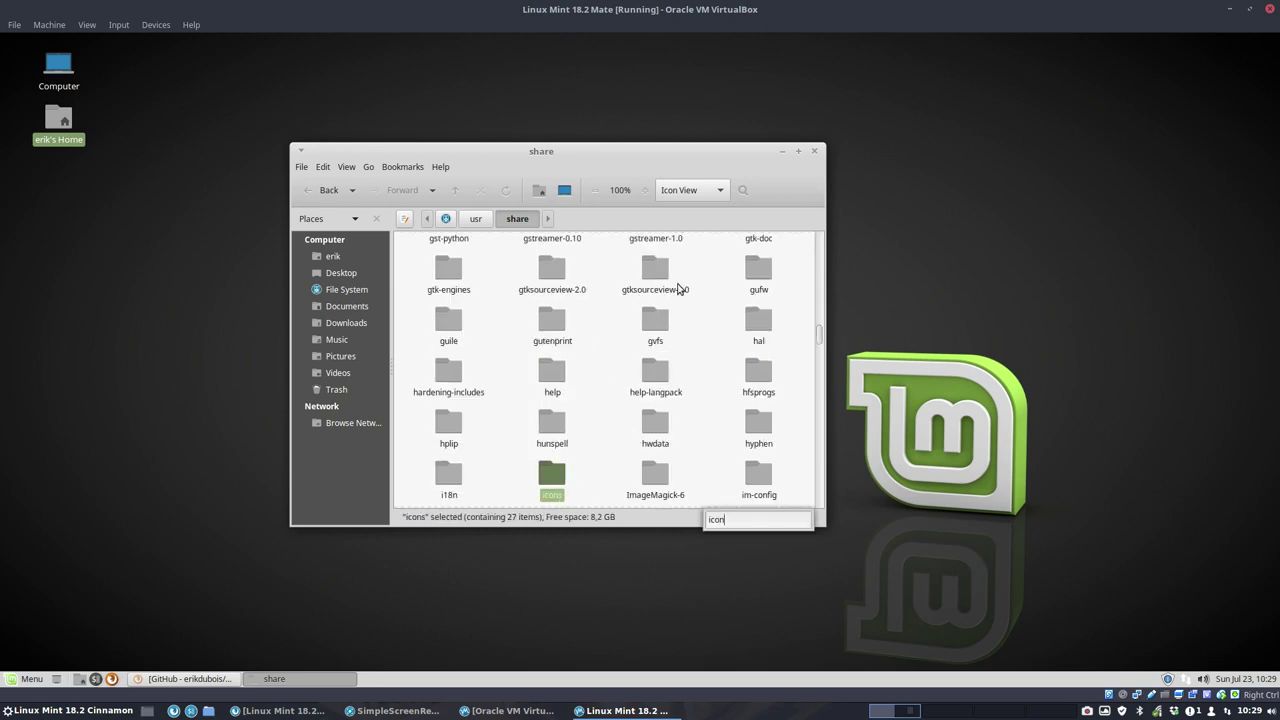
key(BackSpace)
key(BackSpace)
text(a)
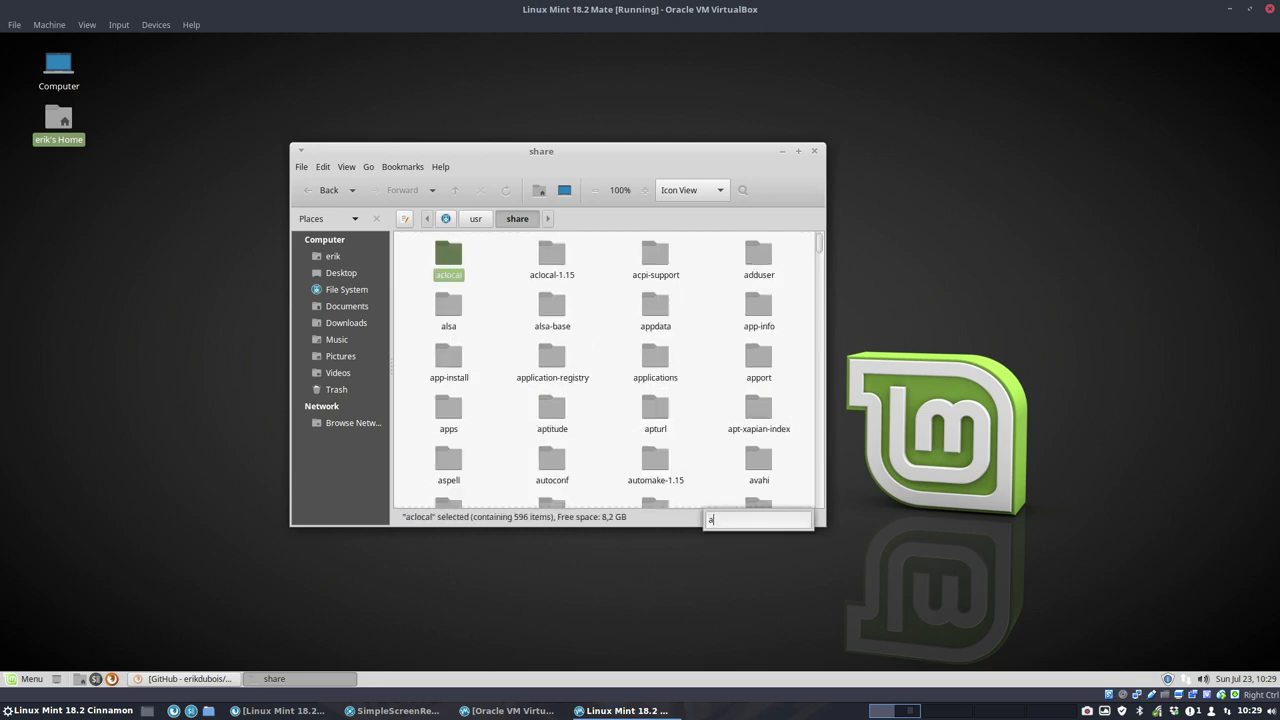
text(p)
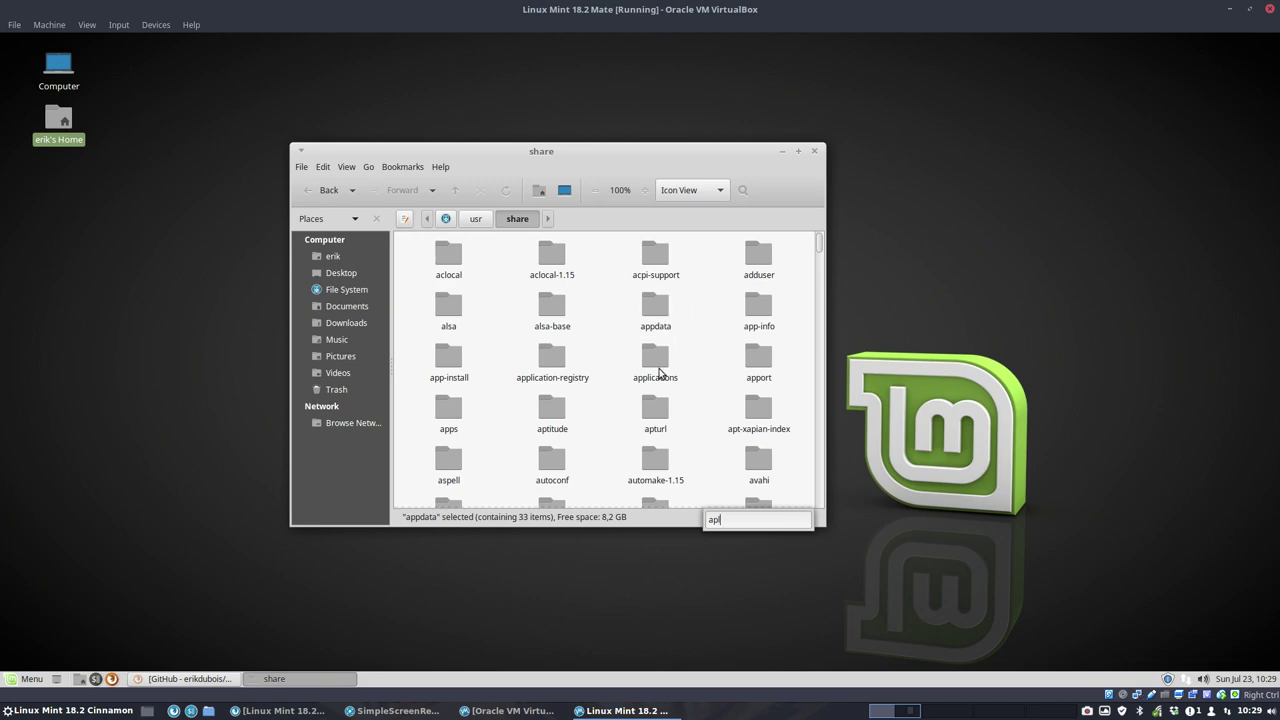
double_click(658, 366)
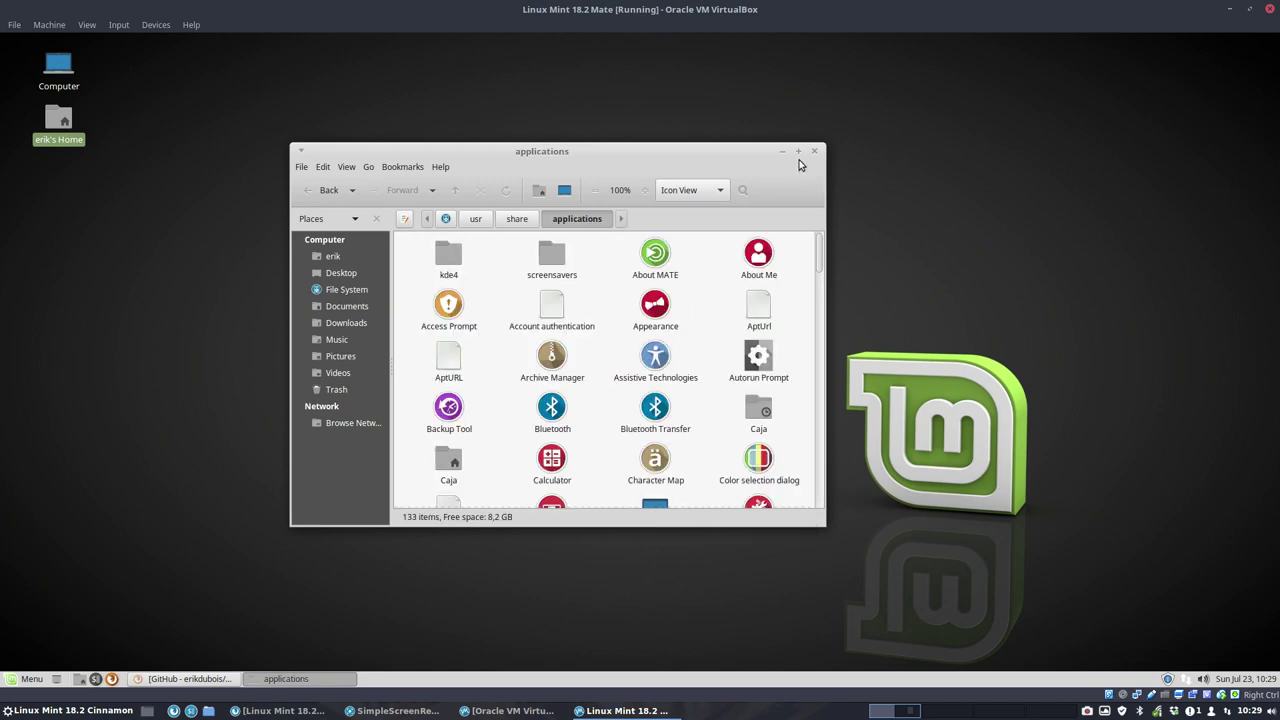
Step: Maximize the applications window, then minimize it to reveal the desktop
click(798, 151)
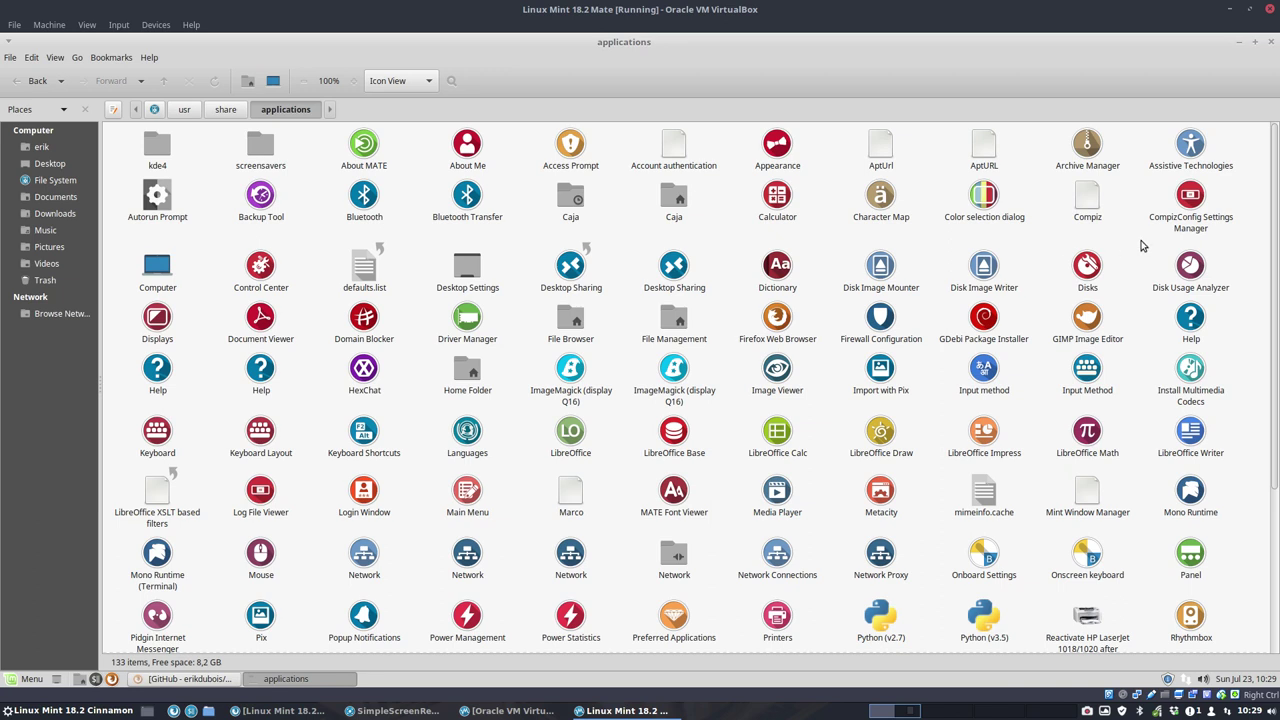
click(1239, 42)
right_click(594, 212)
Step: Open Appearance's Customize Theme dialog at the Icons list from the full applications menu
click(382, 382)
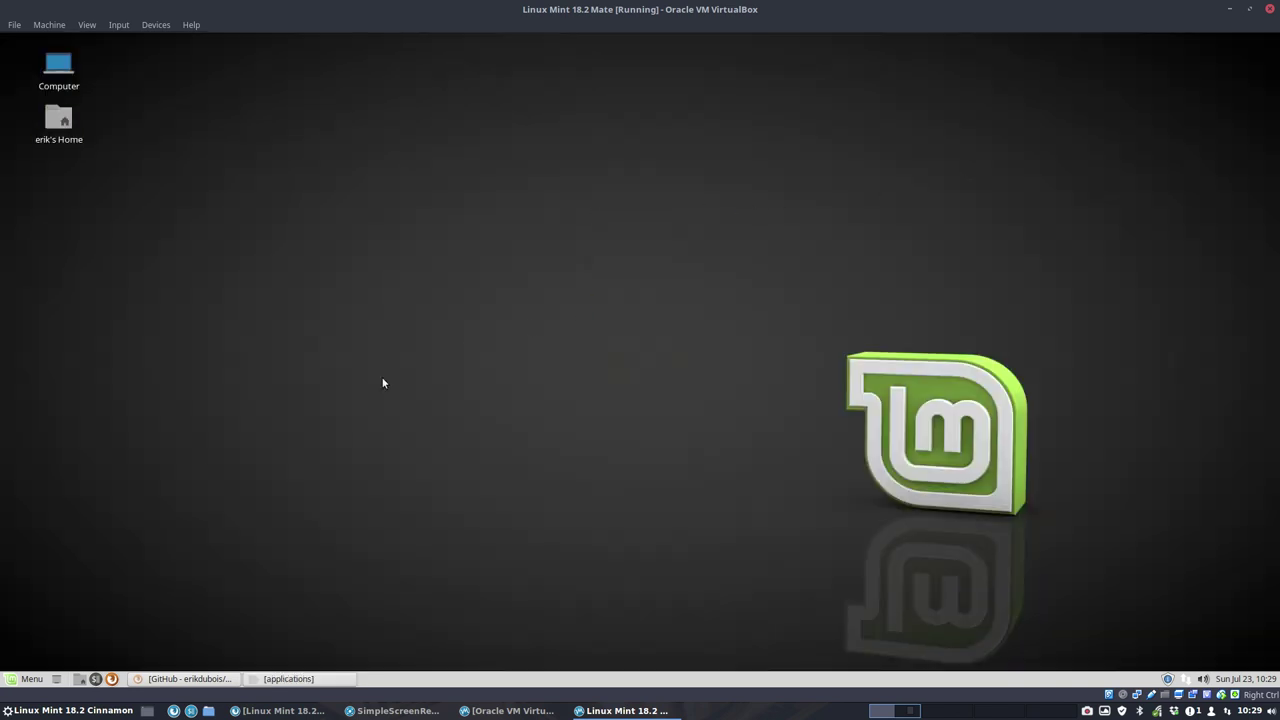
click(14, 684)
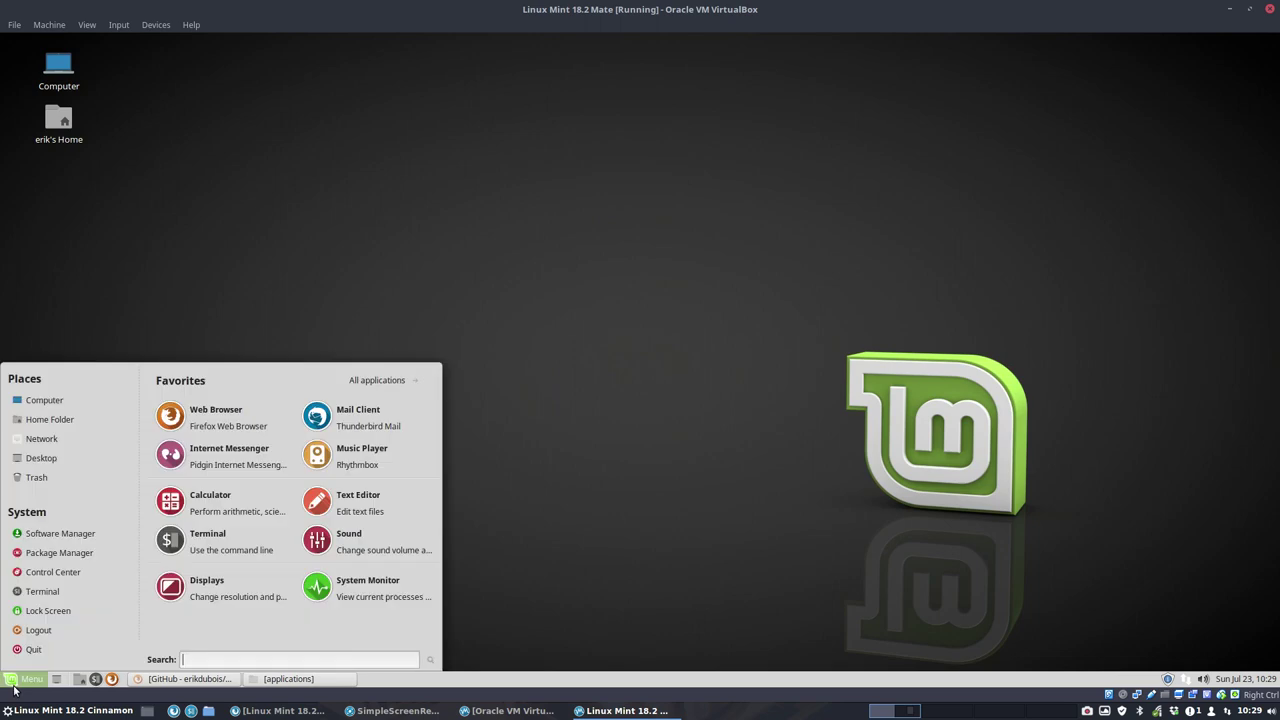
click(400, 386)
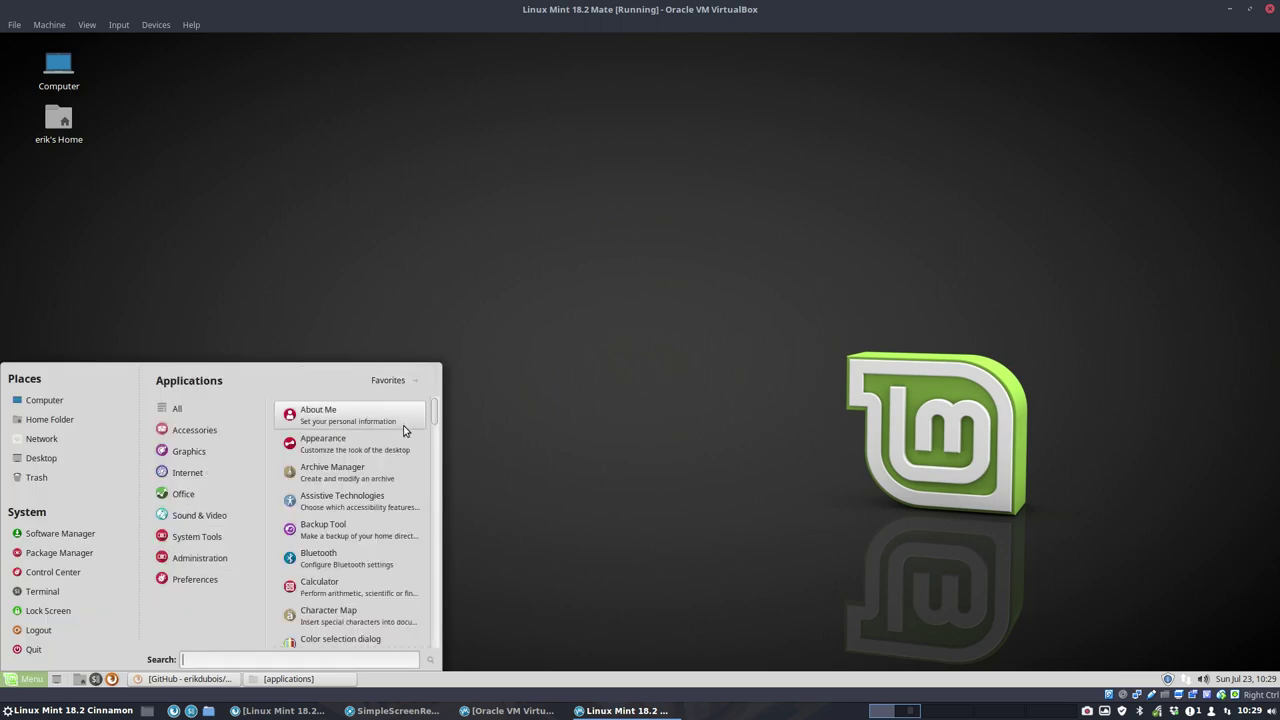
click(378, 449)
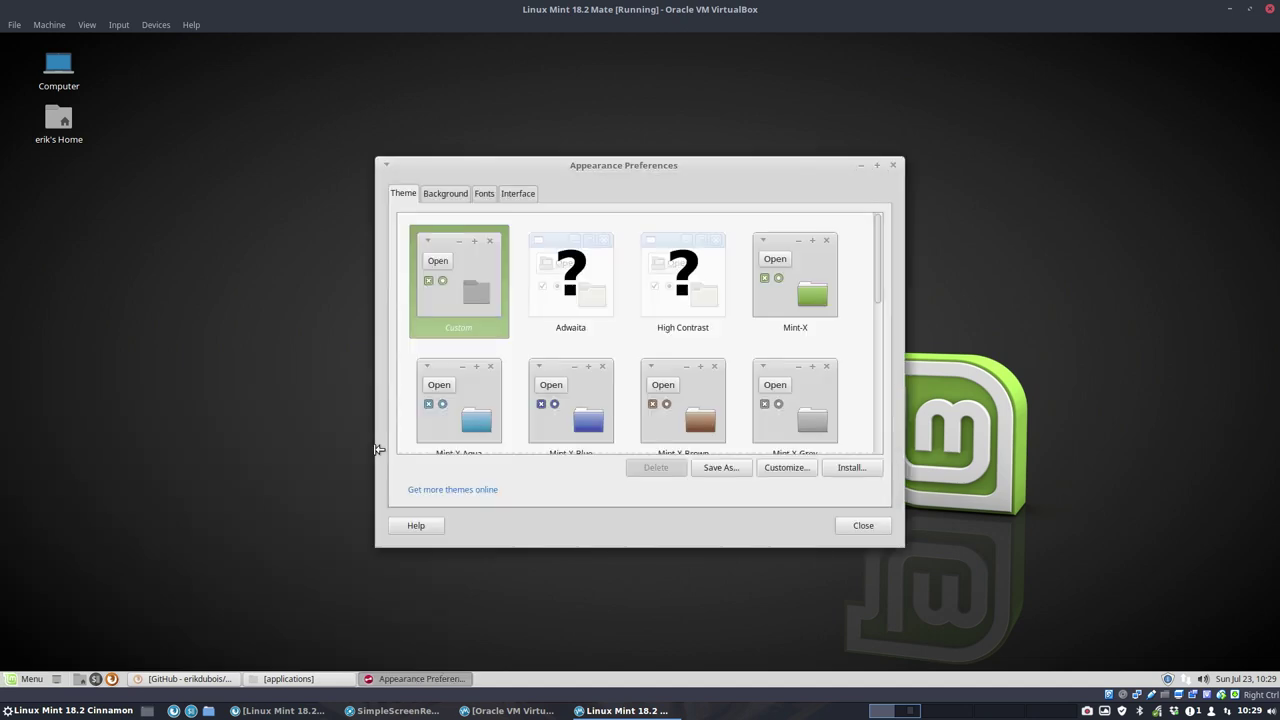
click(784, 468)
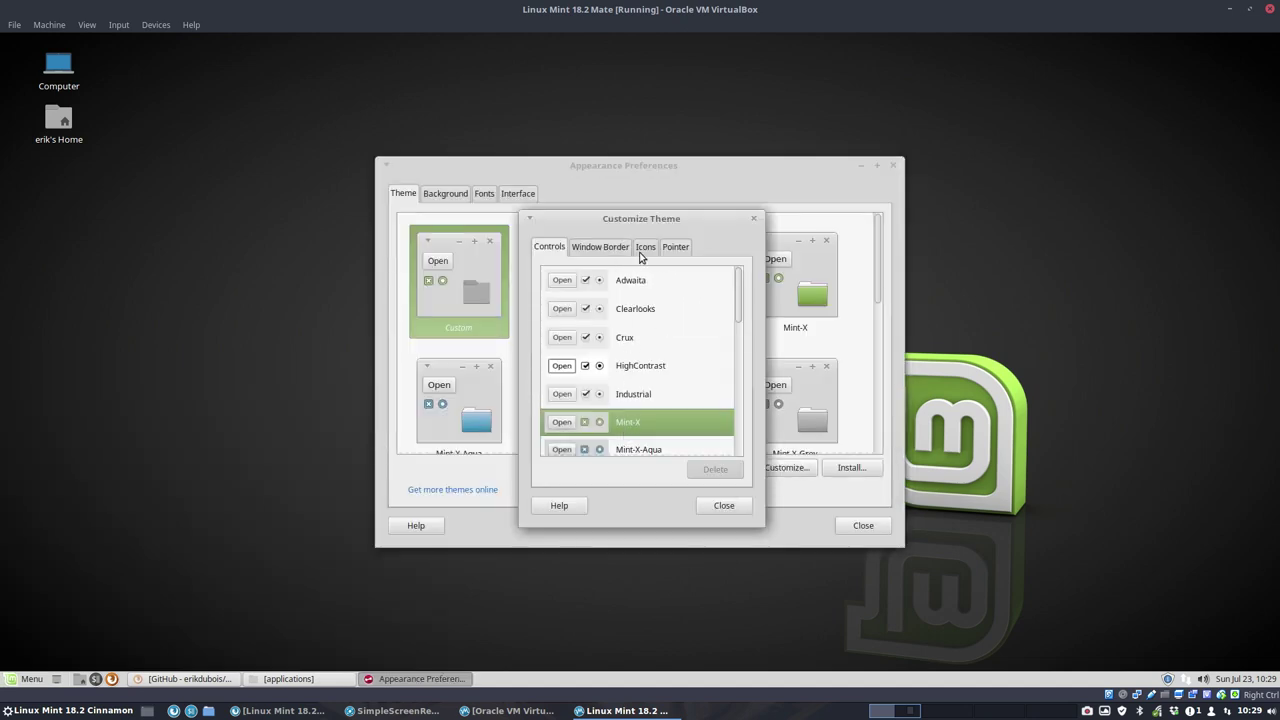
click(641, 250)
Step: Select the Sardi Flexible Luv Colora icon theme and close Customize Theme
scroll(623, 398, down, 10)
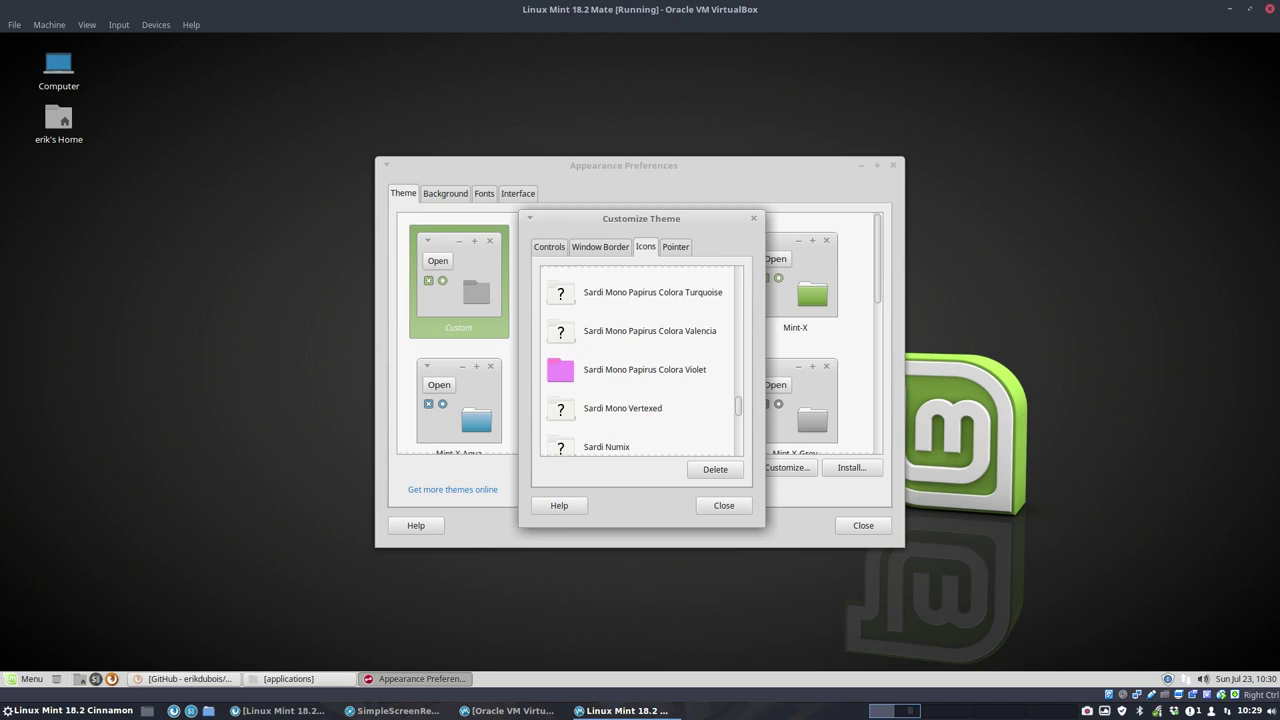
scroll(620, 400, up, 3)
scroll(620, 400, up, 15)
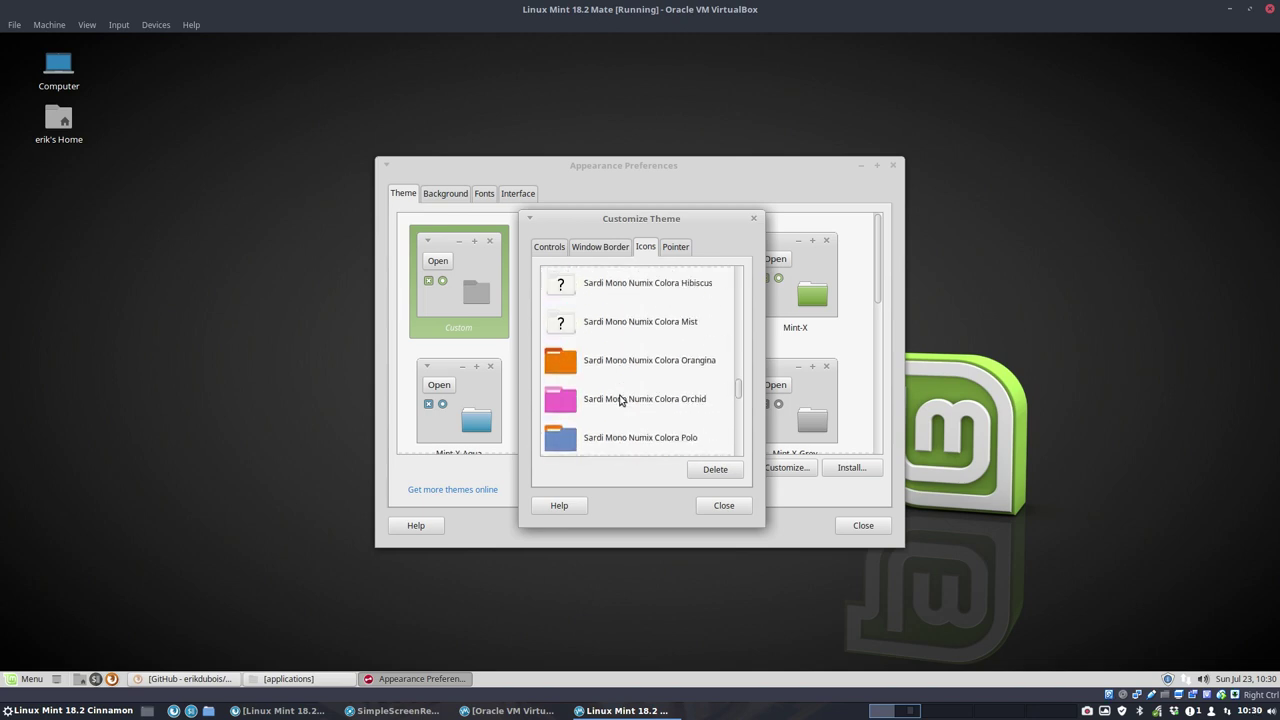
scroll(620, 400, up, 10)
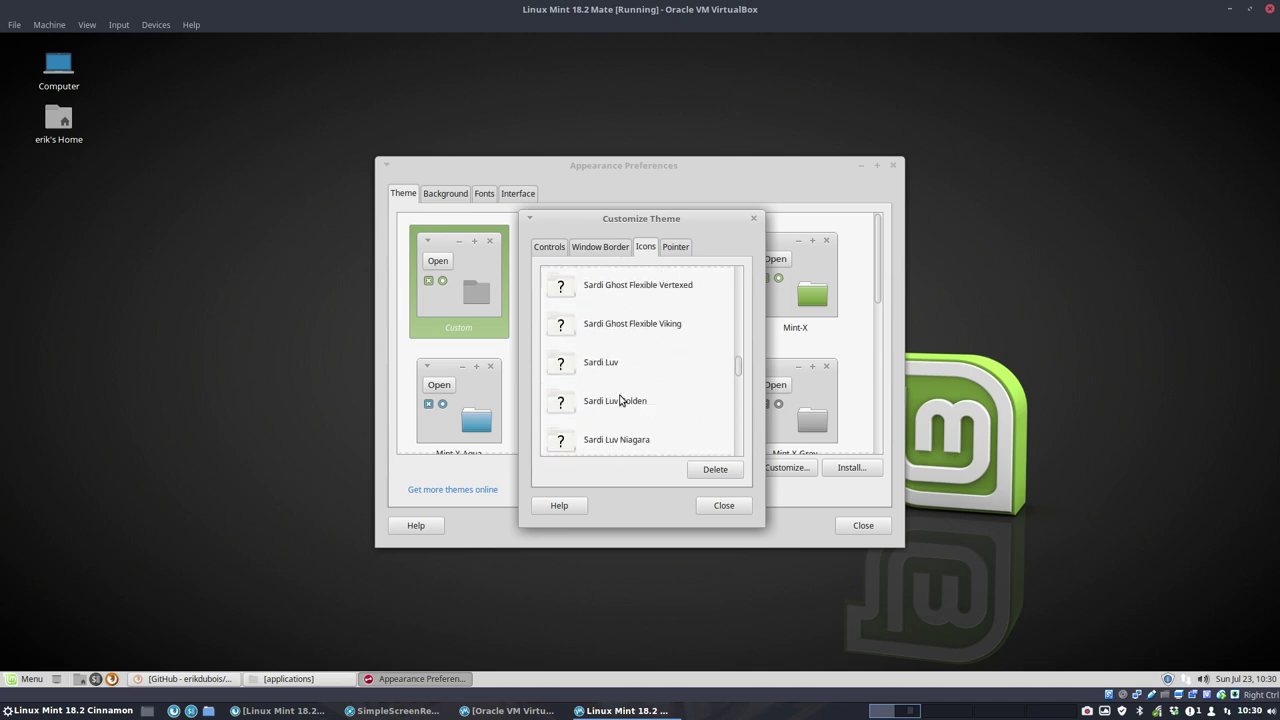
scroll(620, 400, up, 5)
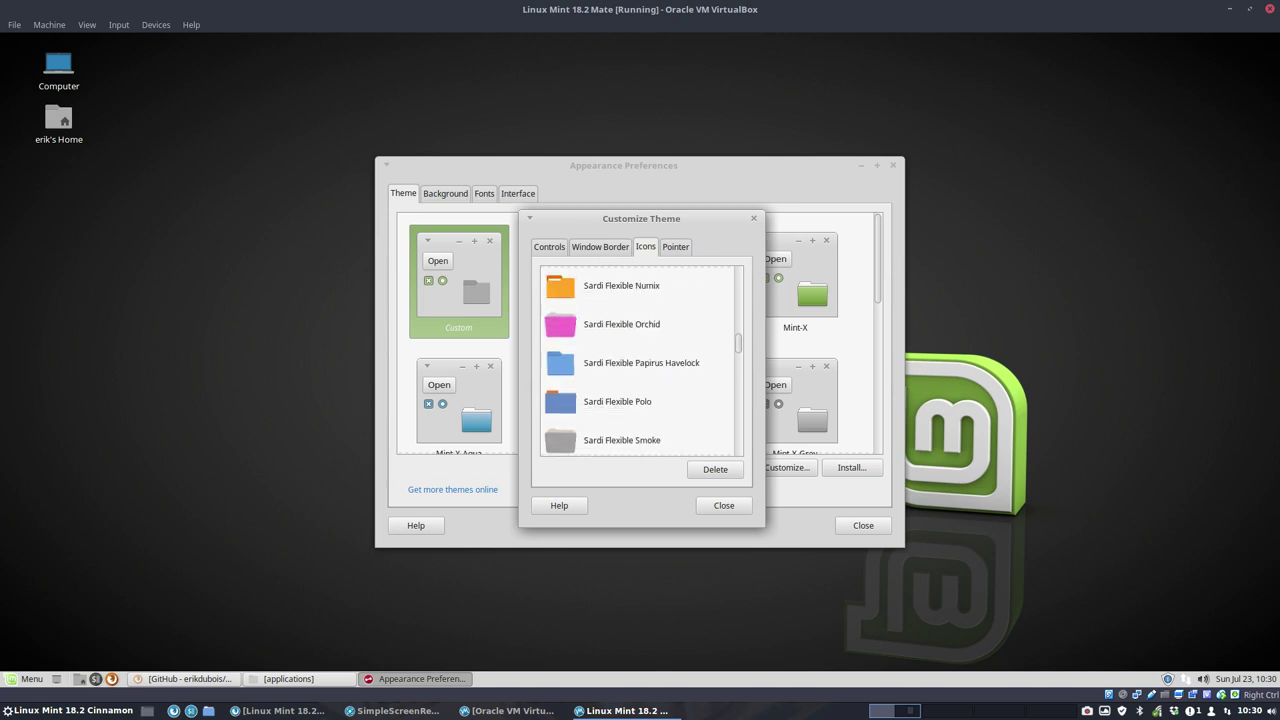
scroll(619, 393, up, 1)
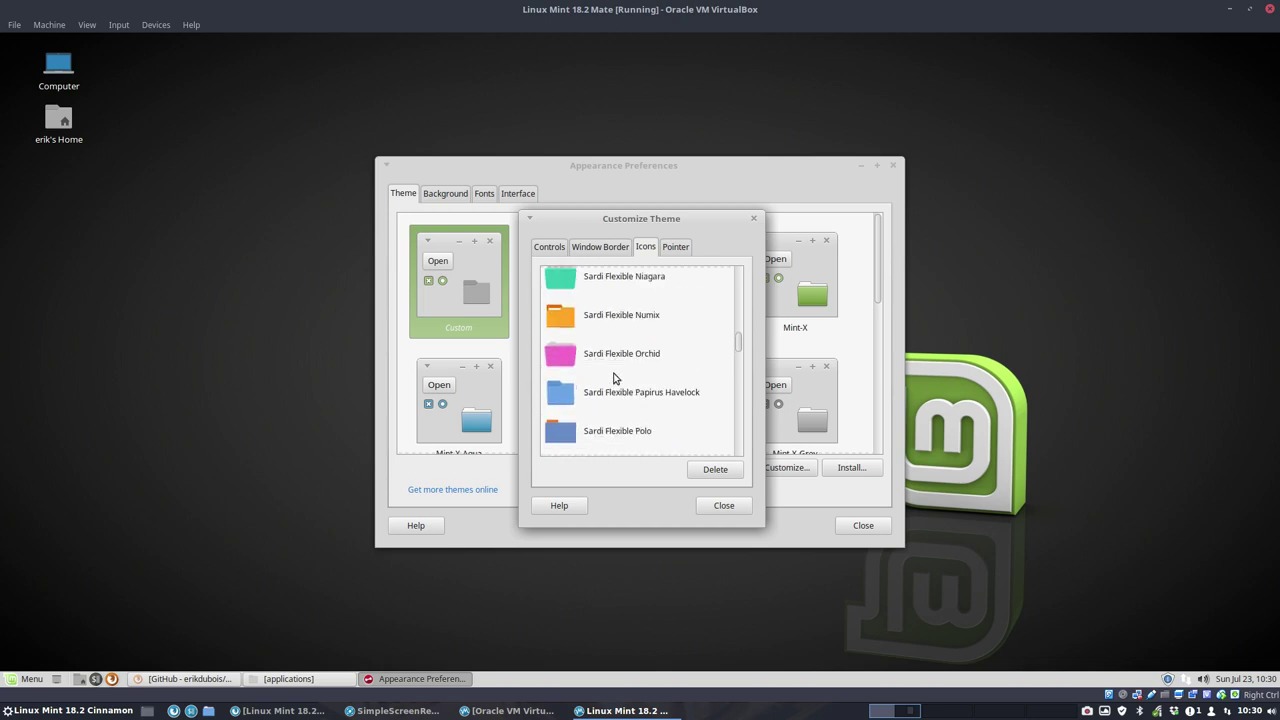
scroll(614, 369, up, 8)
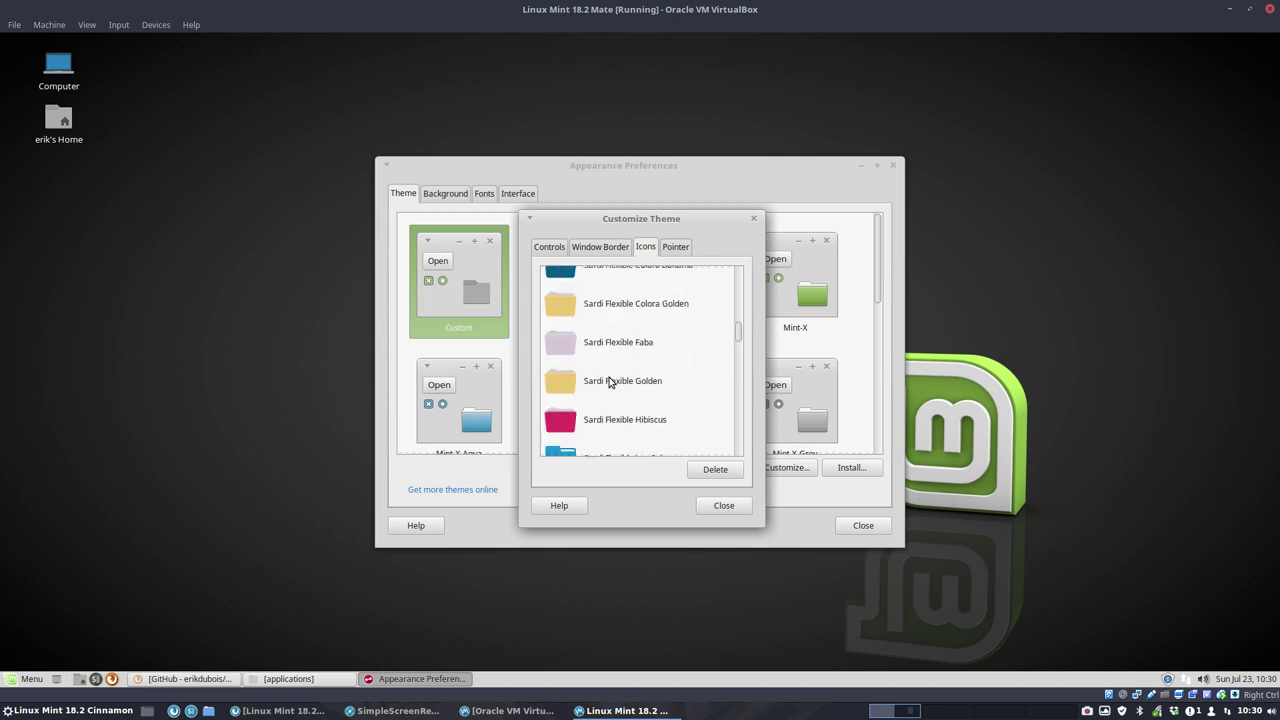
scroll(610, 381, down, 3)
click(605, 410)
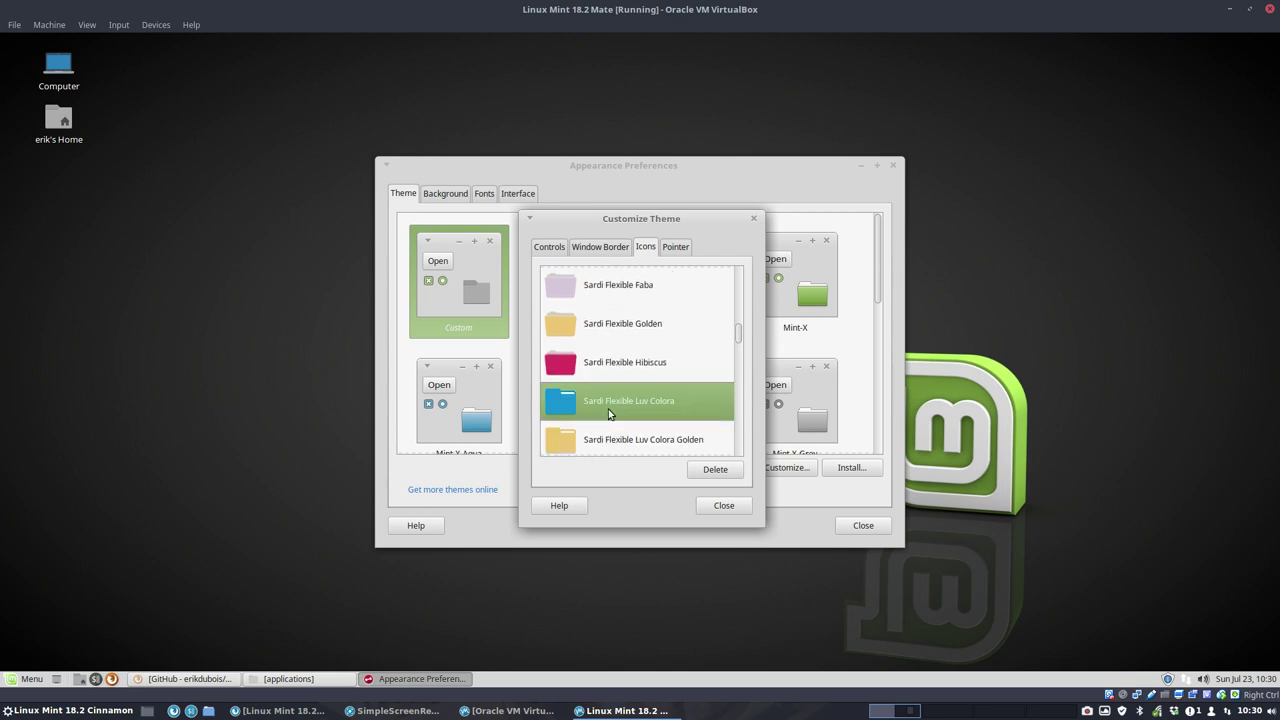
click(724, 506)
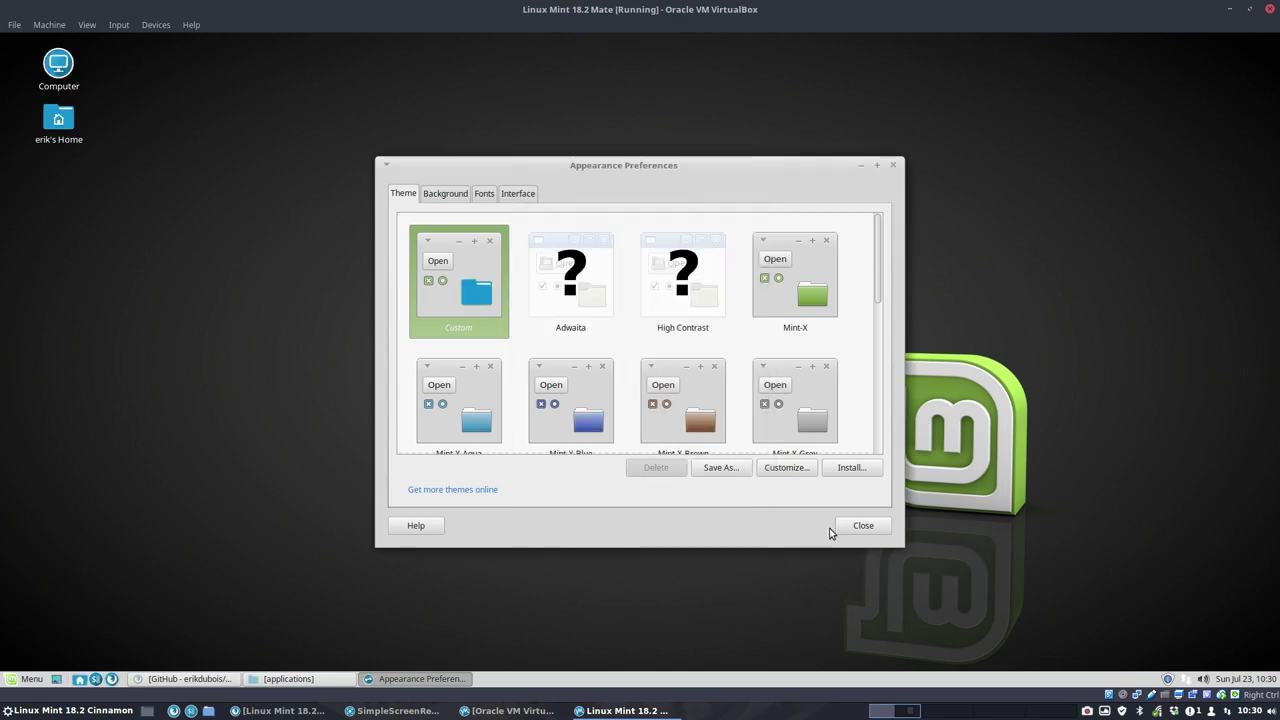
Step: Close Appearance Preferences and scroll through the full application menu to review the blue icons
click(850, 526)
click(28, 680)
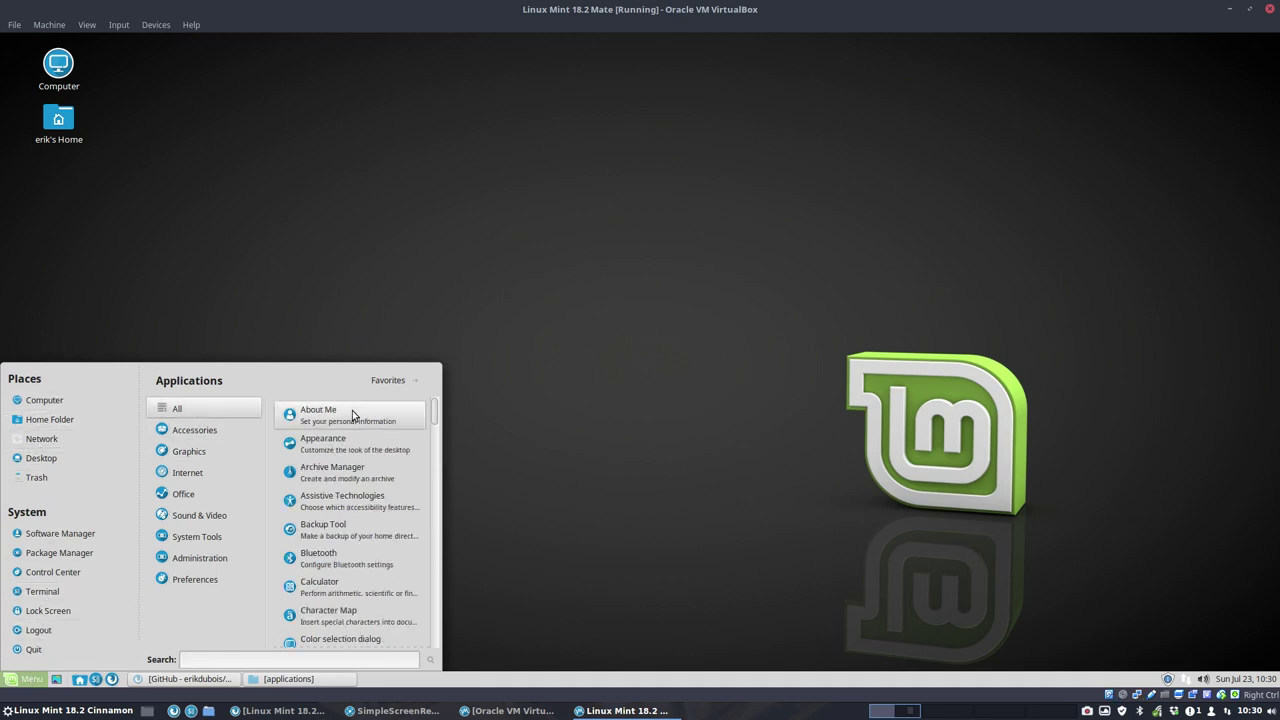
scroll(399, 524, down, 10)
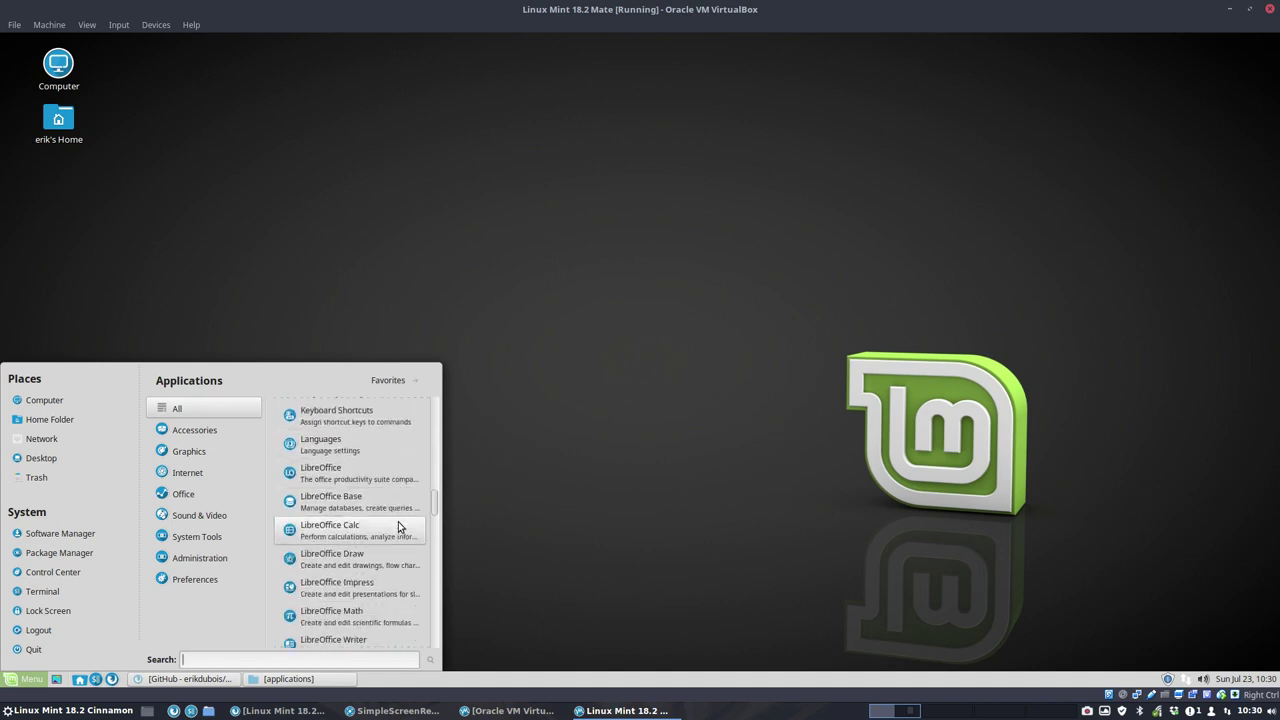
scroll(399, 526, down, 8)
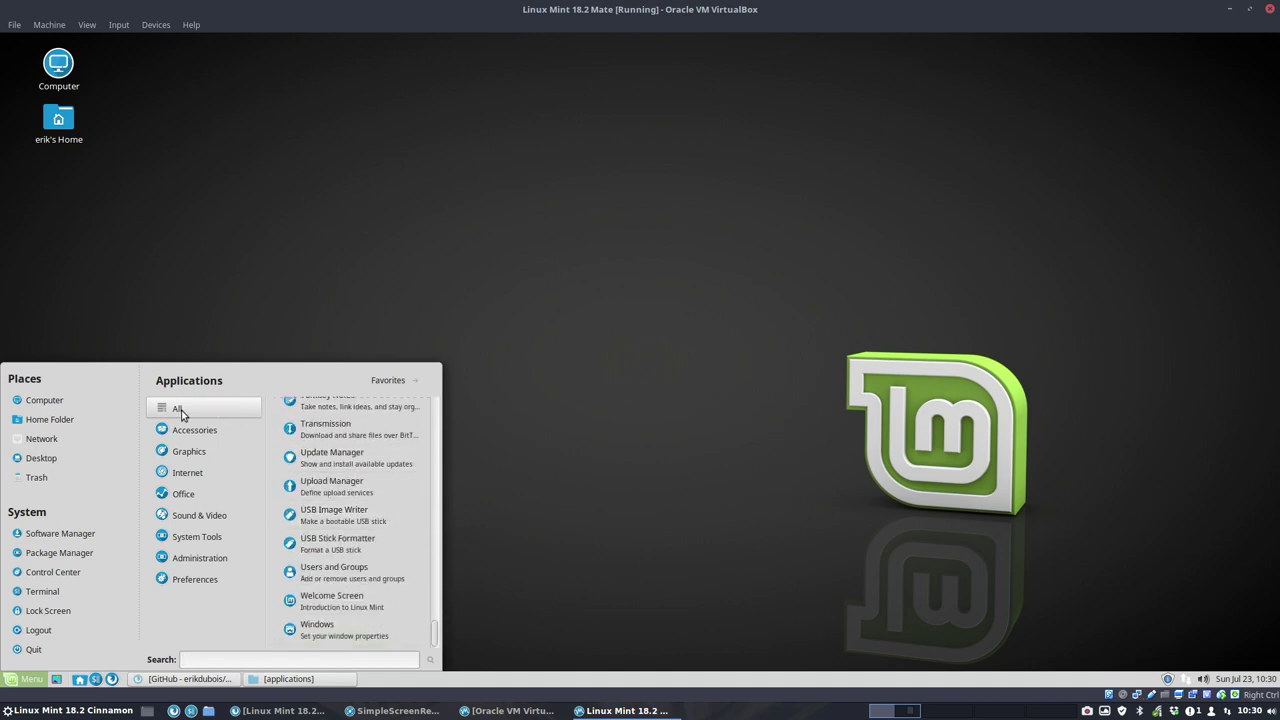
scroll(386, 460, up, 18)
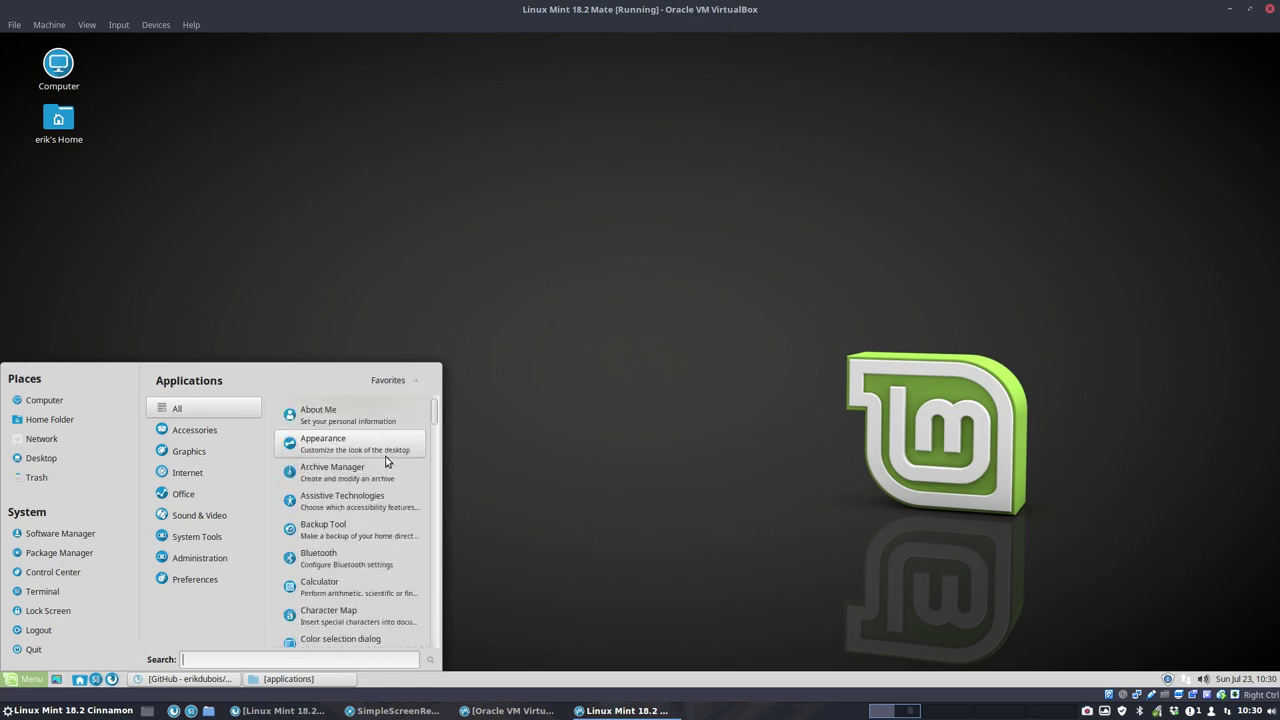
scroll(386, 460, down, 18)
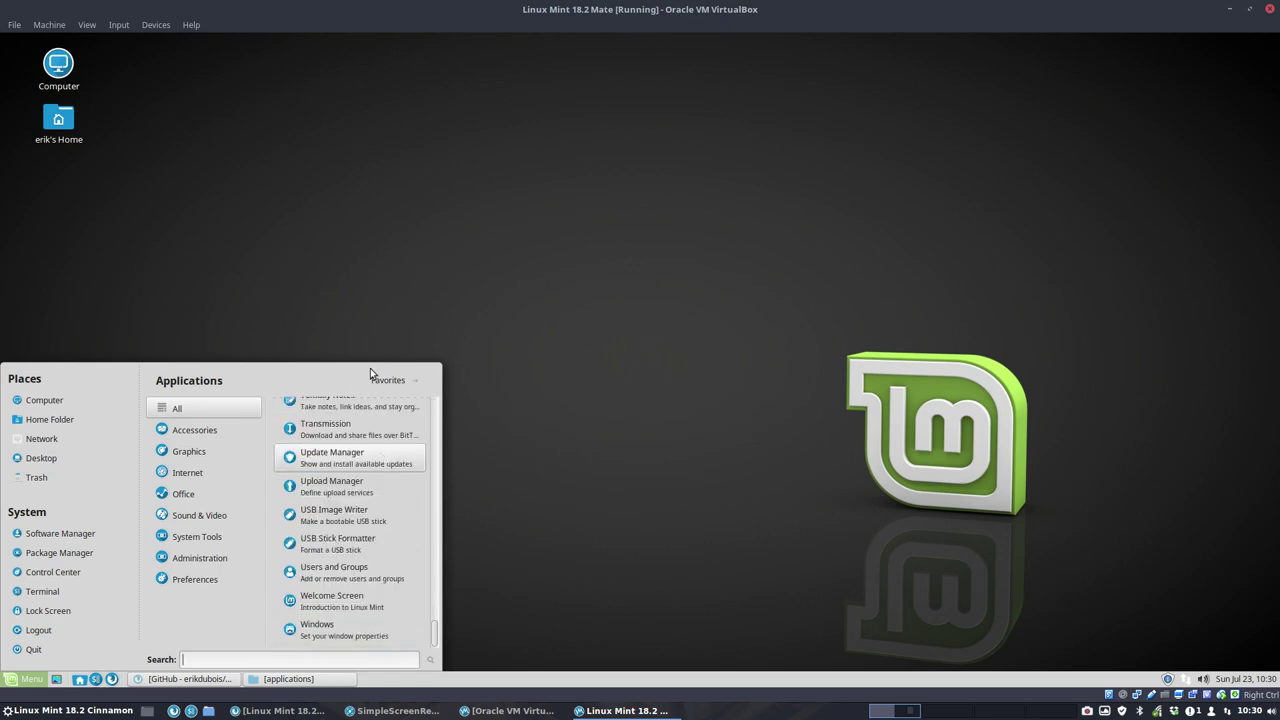
click(381, 248)
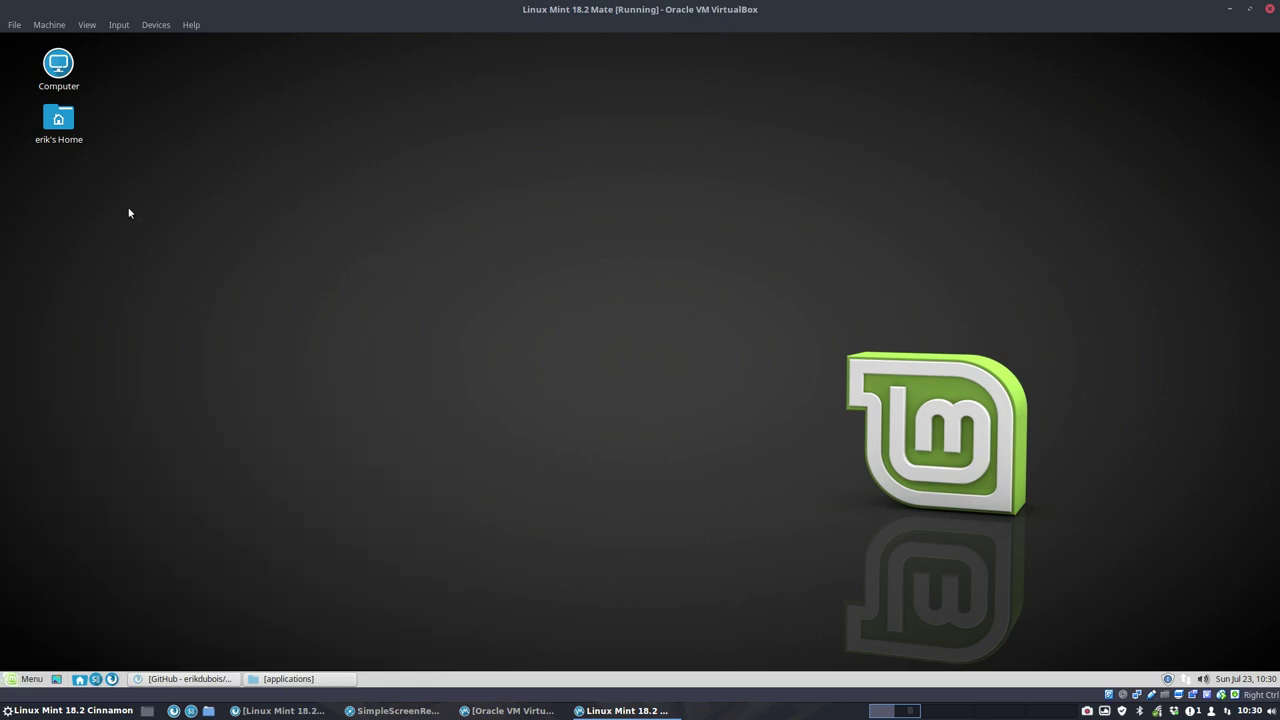
Step: Open /usr/share/applications from the Computer desktop icon via File System, usr and share
click(60, 133)
double_click(58, 66)
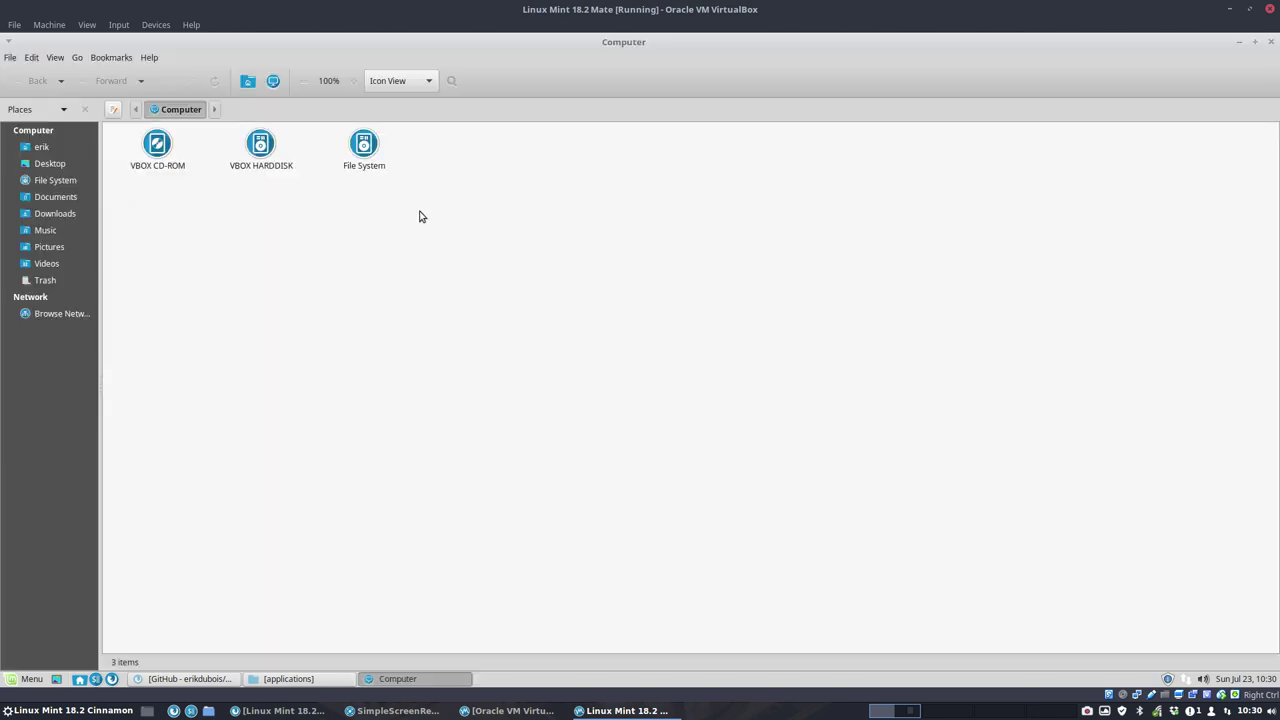
double_click(360, 147)
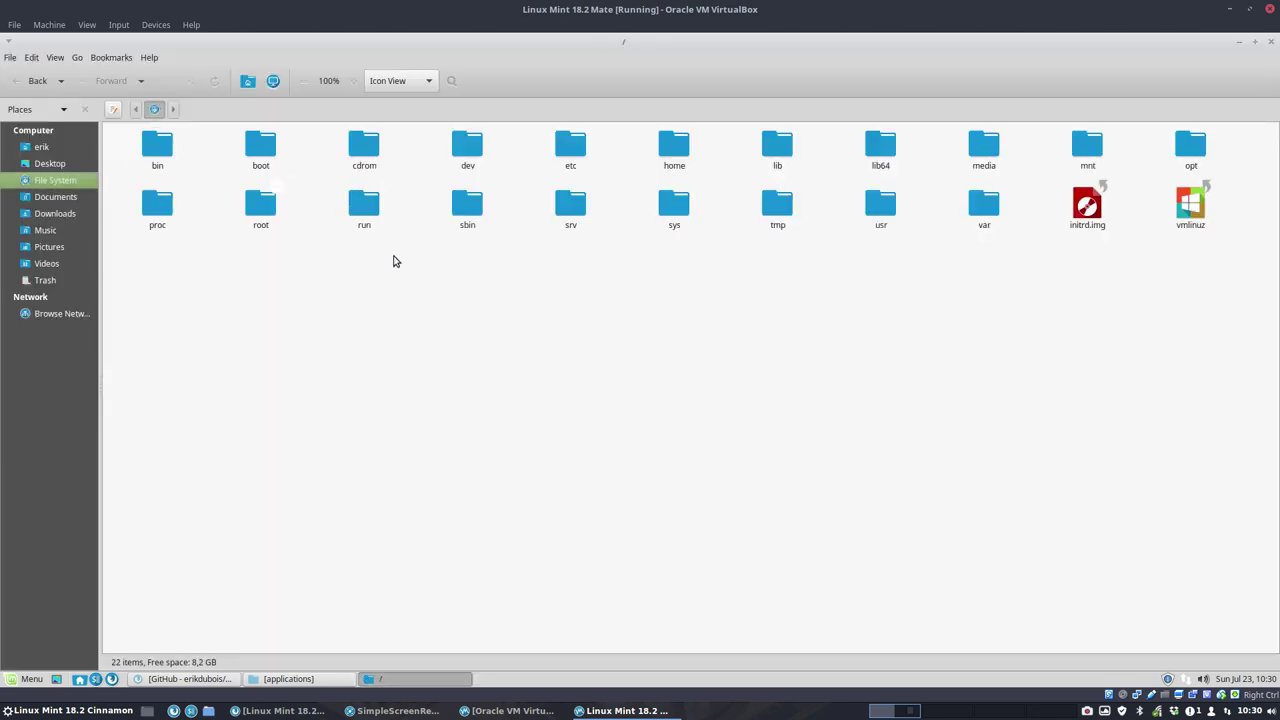
double_click(893, 214)
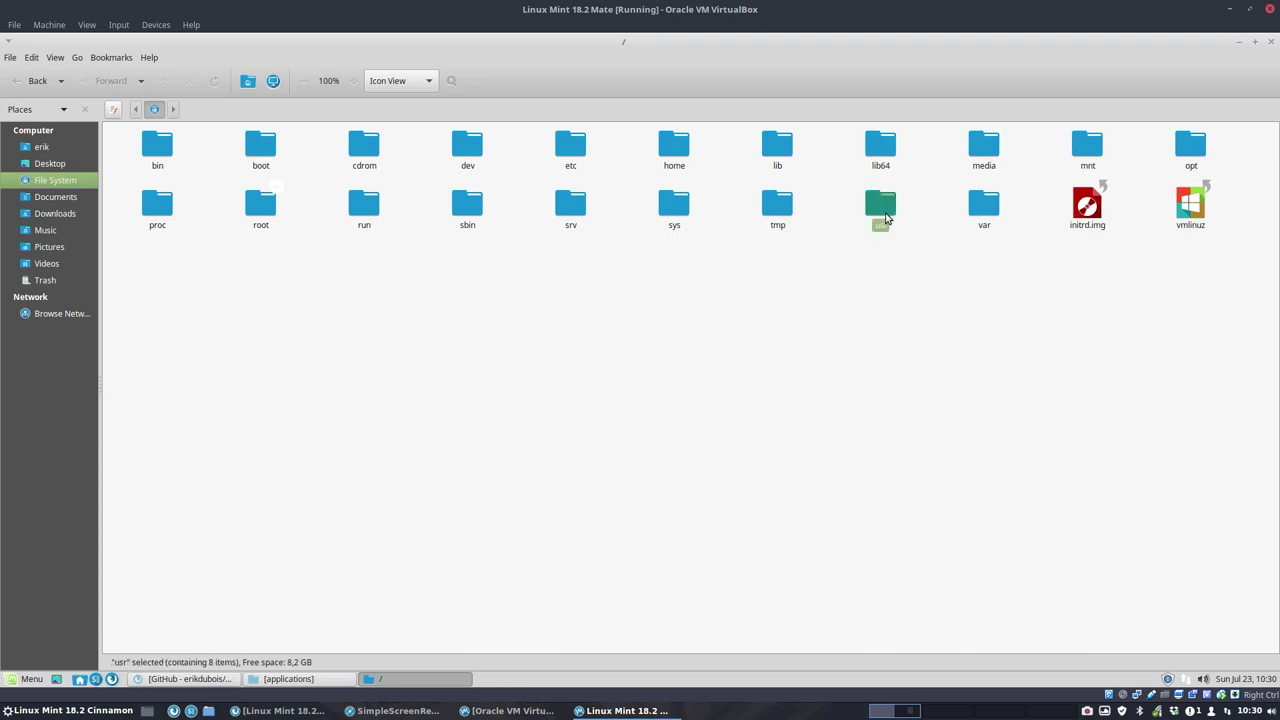
click(767, 160)
double_click(767, 160)
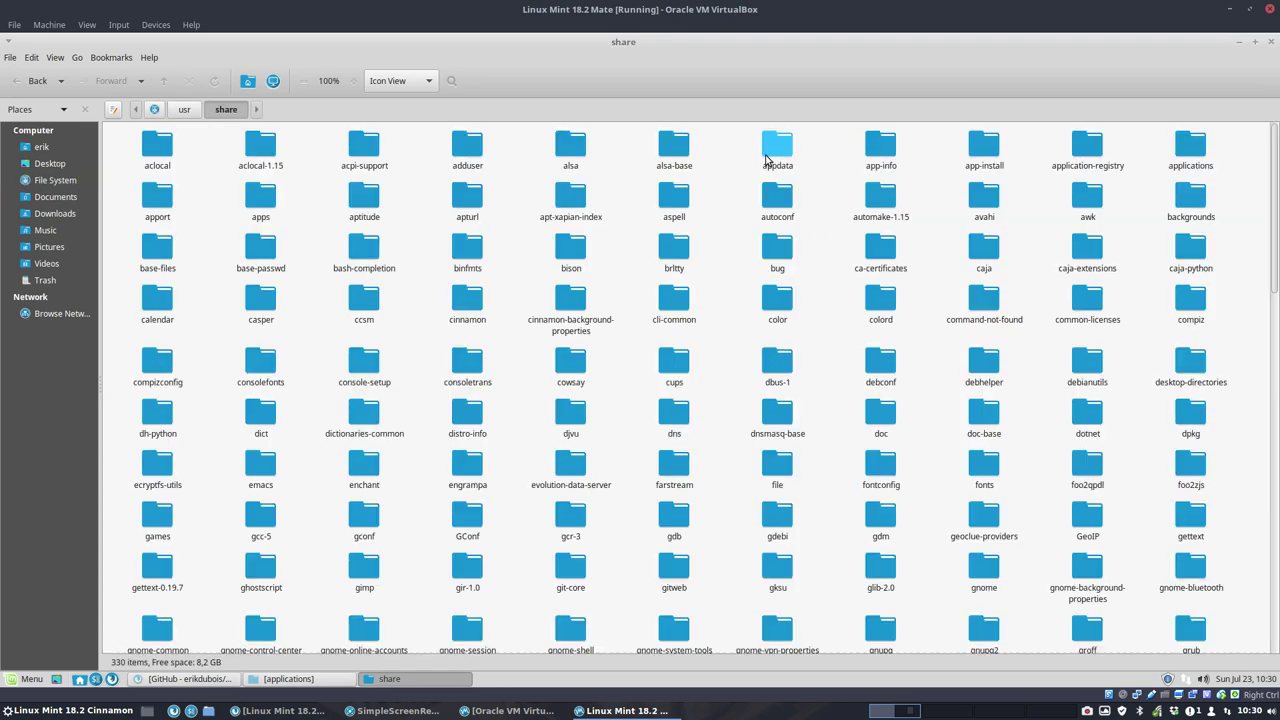
double_click(1176, 156)
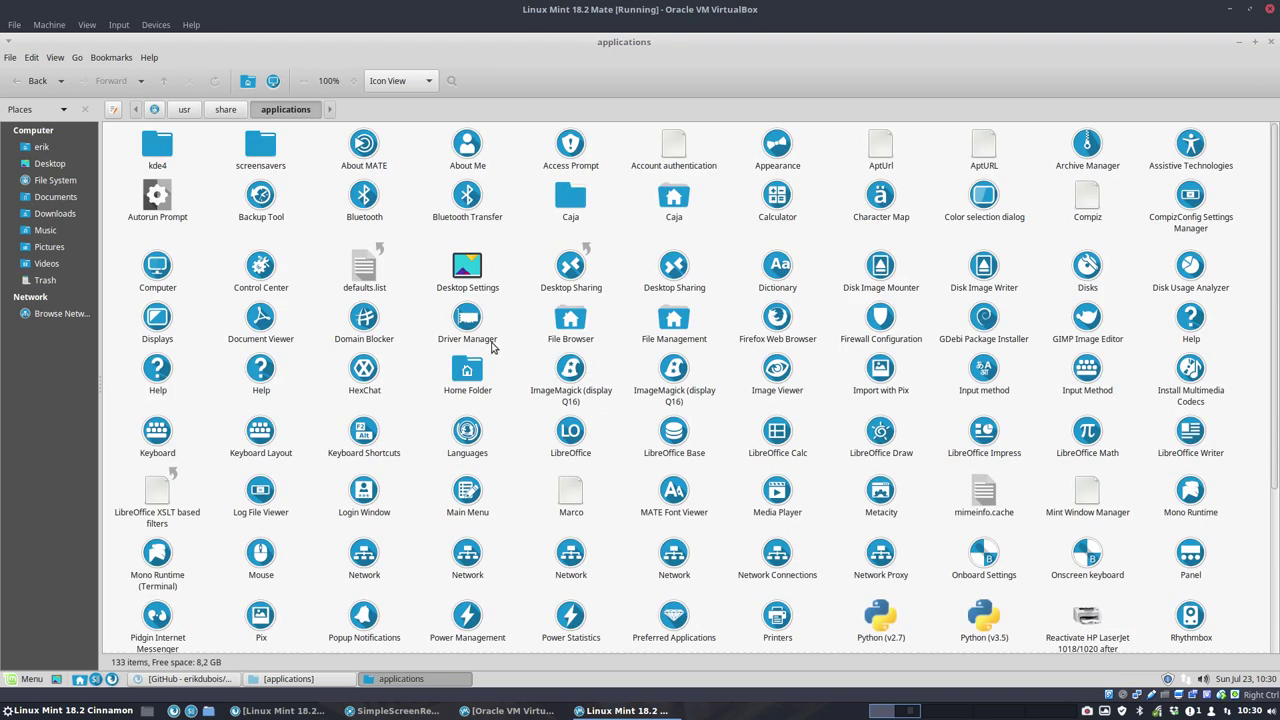
Step: Inspect the blank-icon launchers, then select the Python (v2.7) and Python (v3.5) entries
click(478, 290)
click(688, 165)
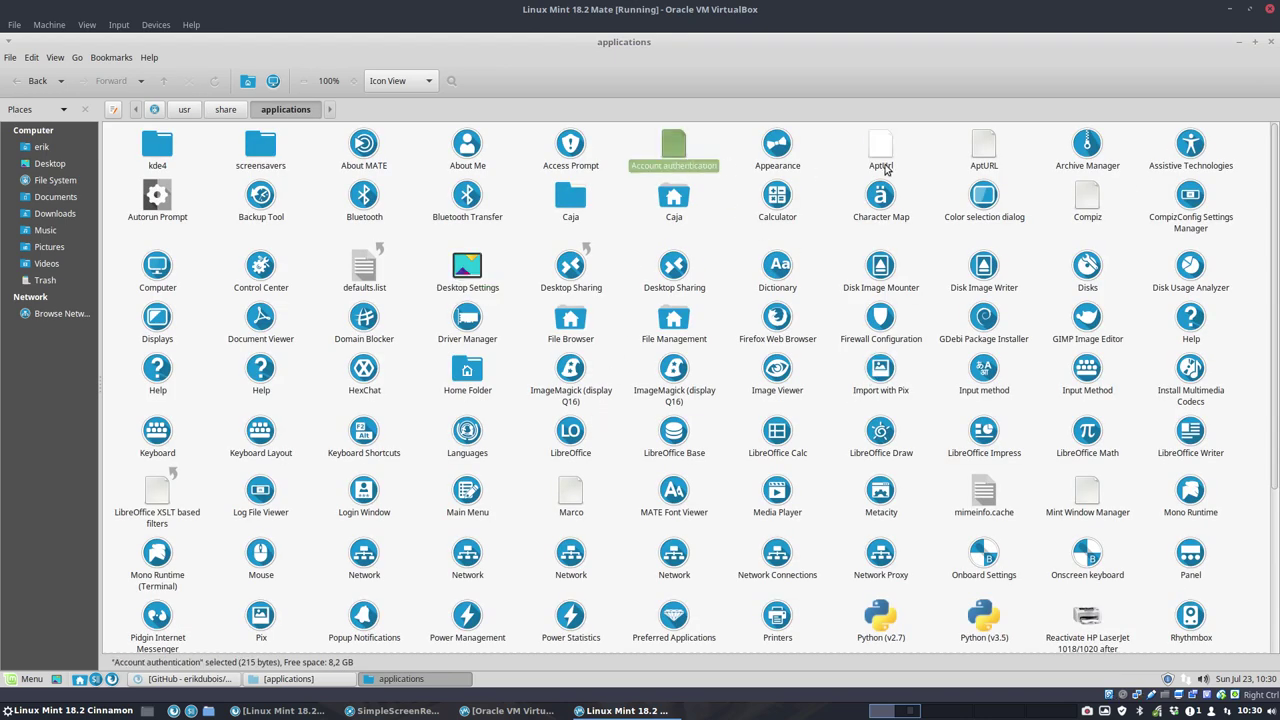
click(882, 160)
click(983, 172)
click(1100, 212)
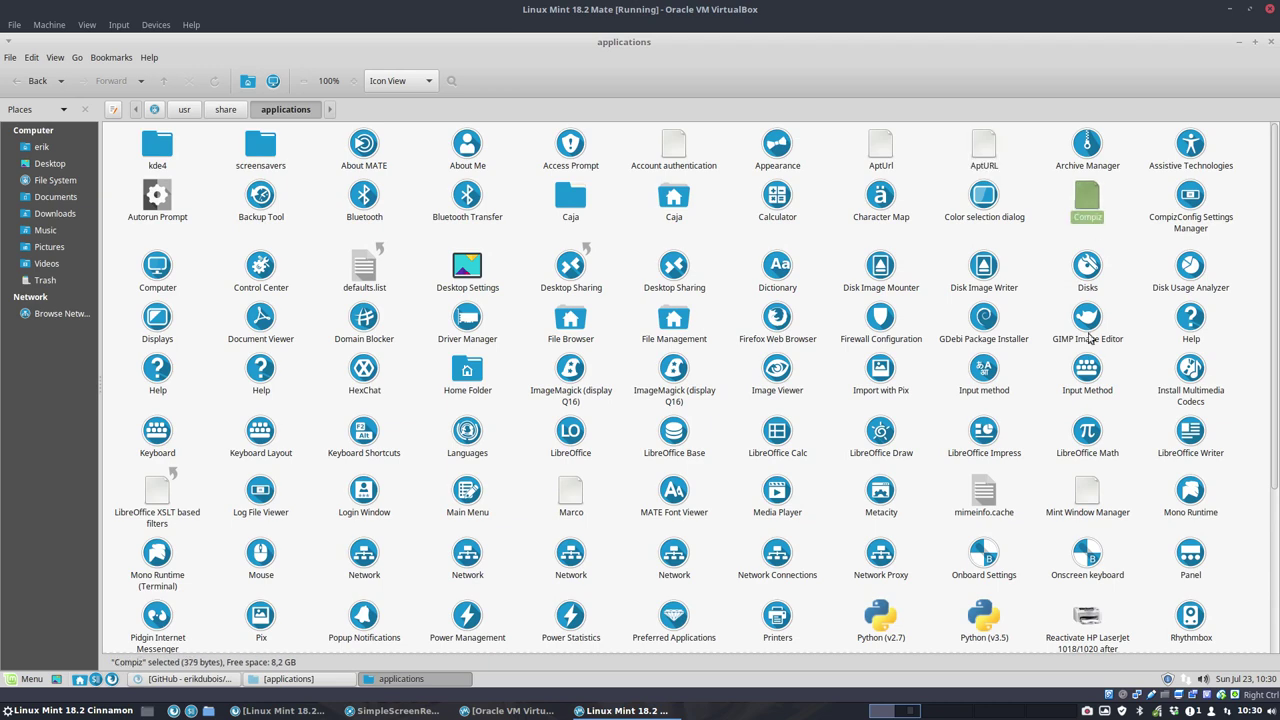
scroll(1091, 360, down, 2)
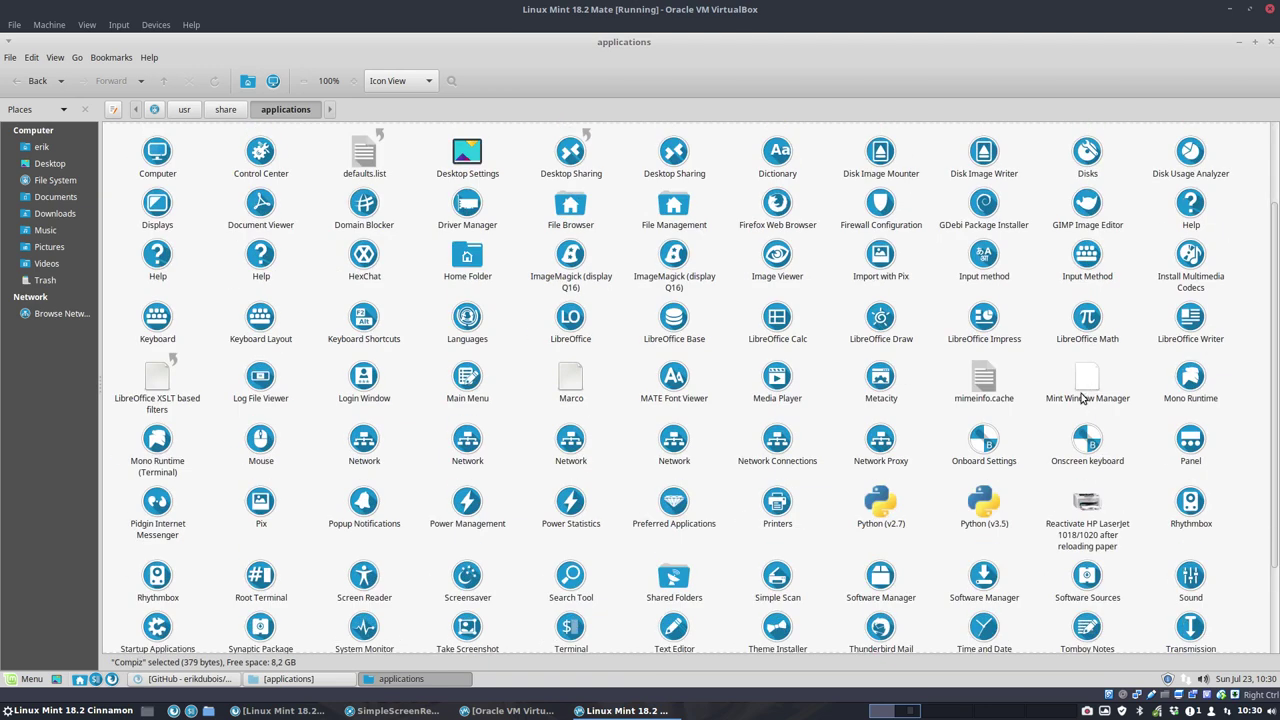
drag(817, 502, 1040, 530)
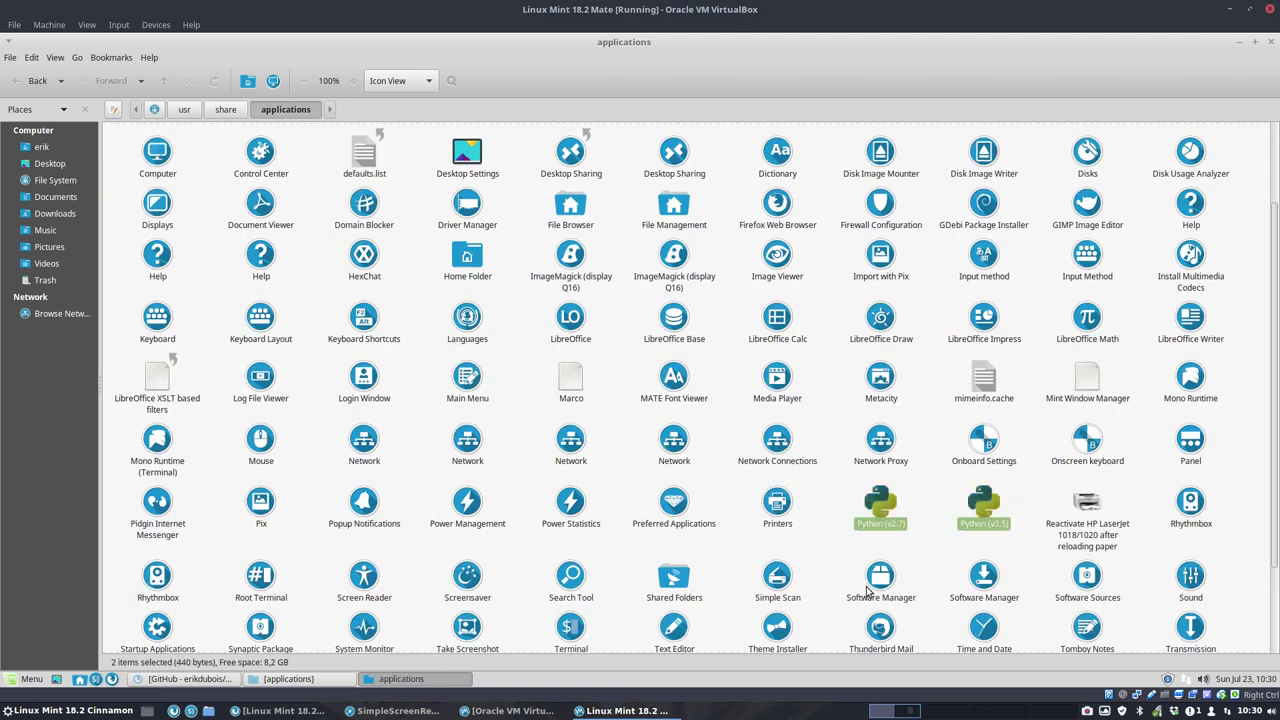
scroll(814, 596, down, 2)
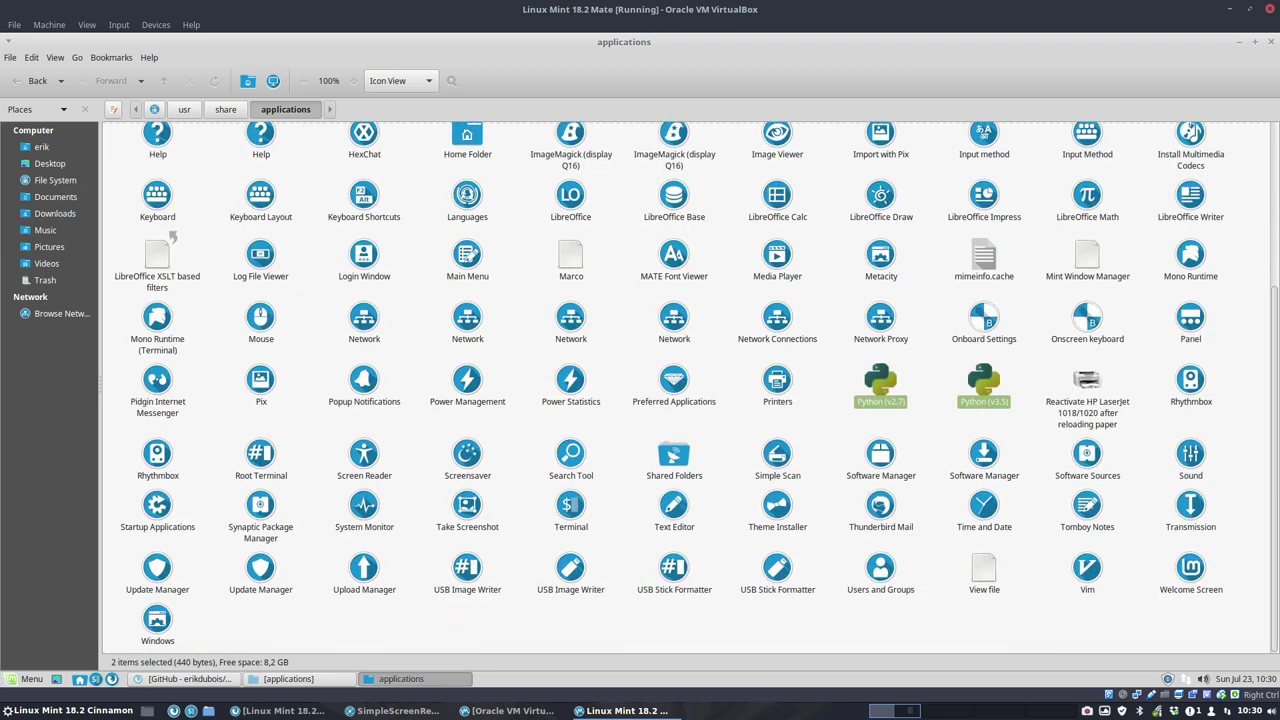
right_click(880, 388)
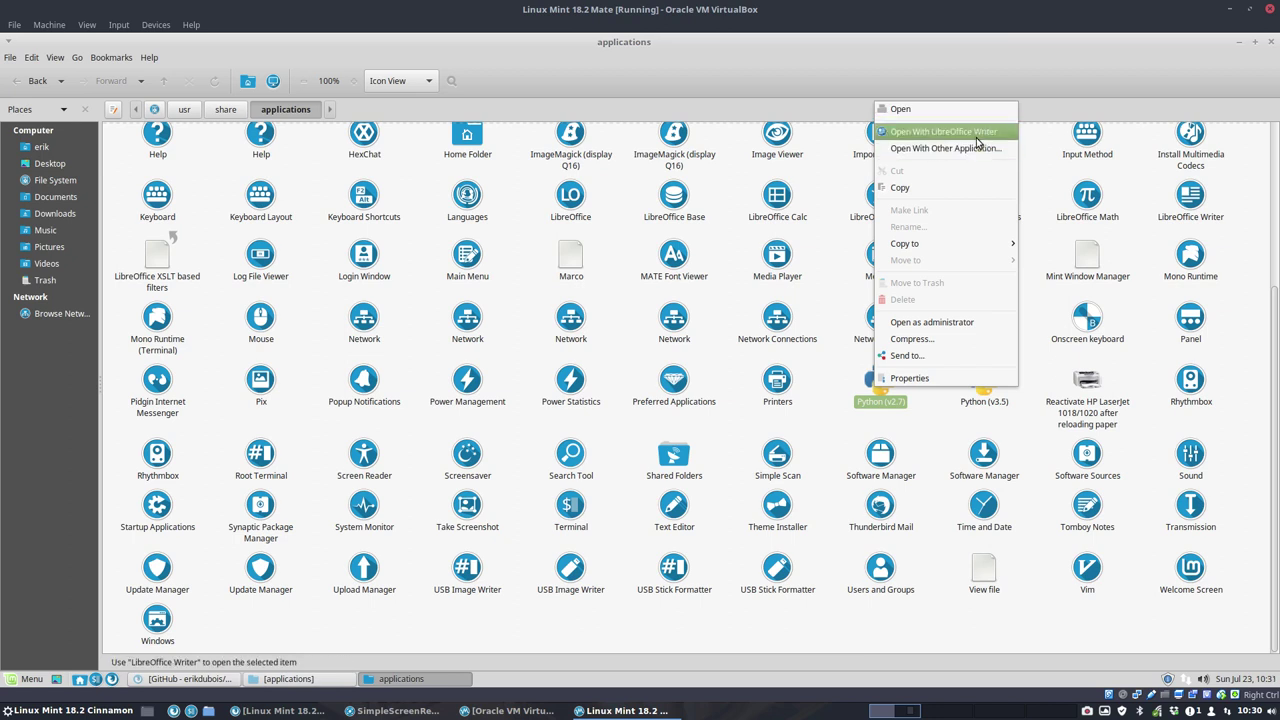
click(979, 148)
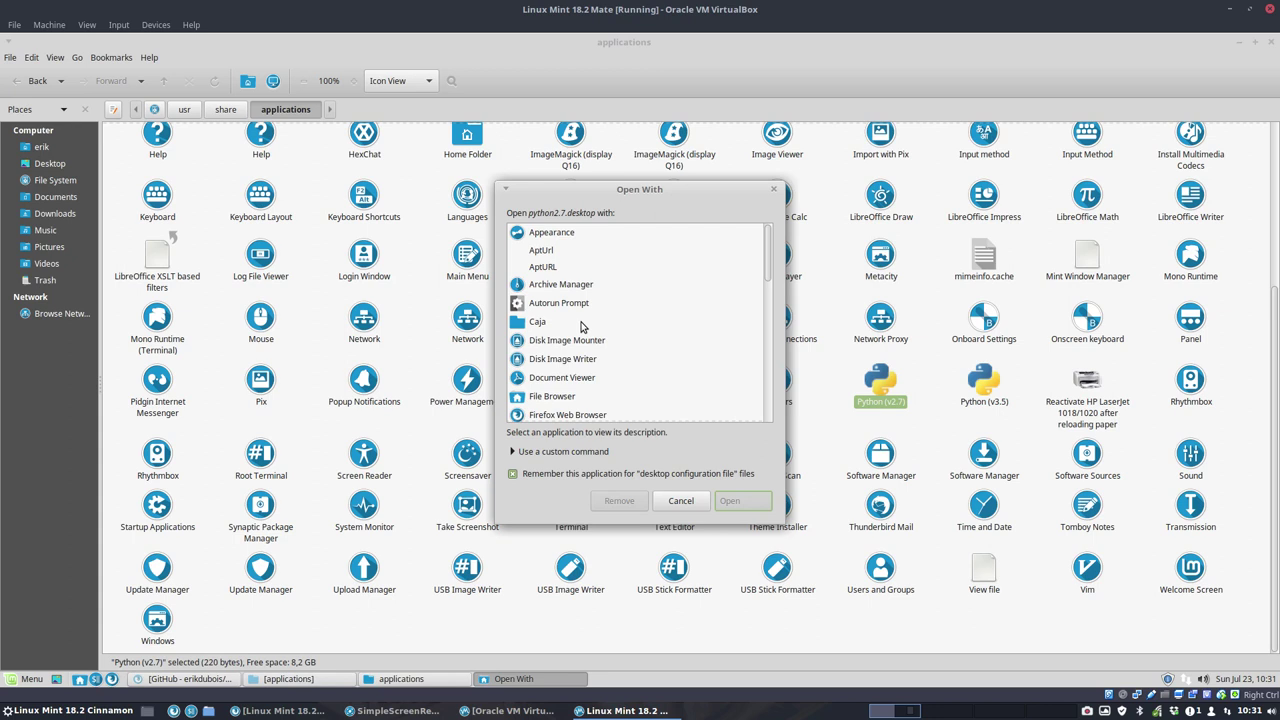
scroll(581, 327, down, 7)
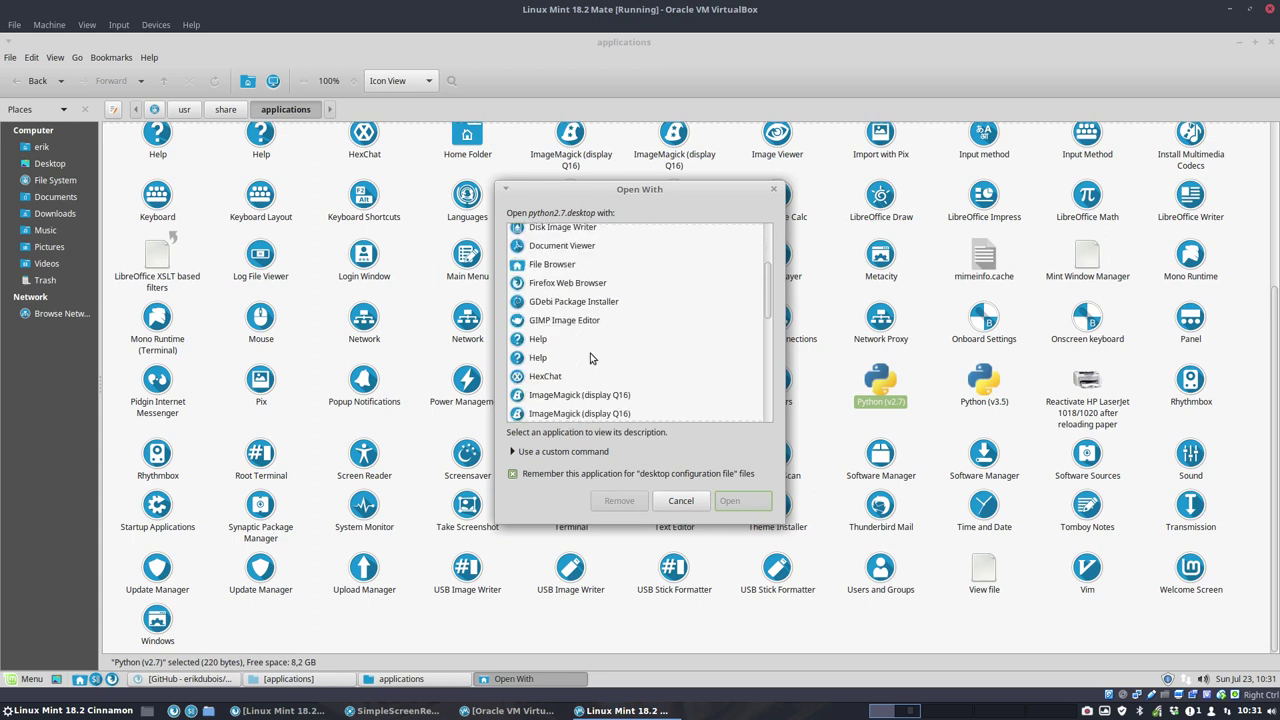
scroll(590, 358, down, 4)
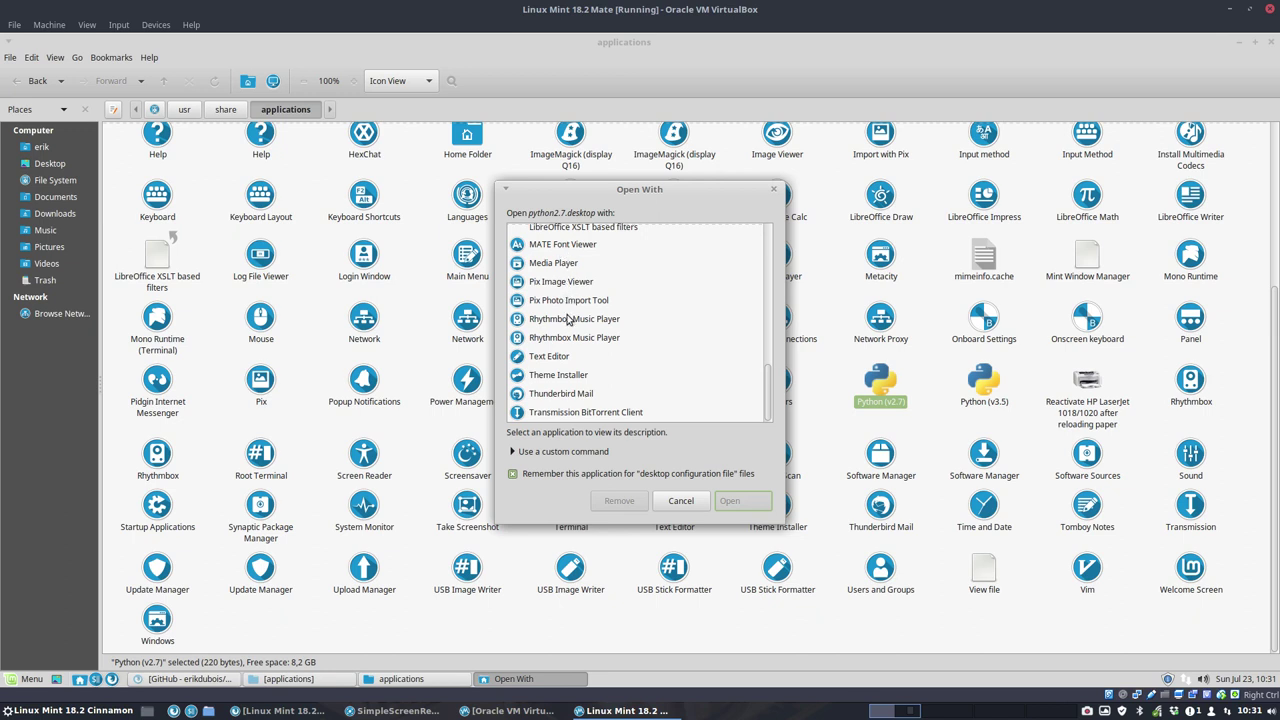
click(569, 357)
click(732, 500)
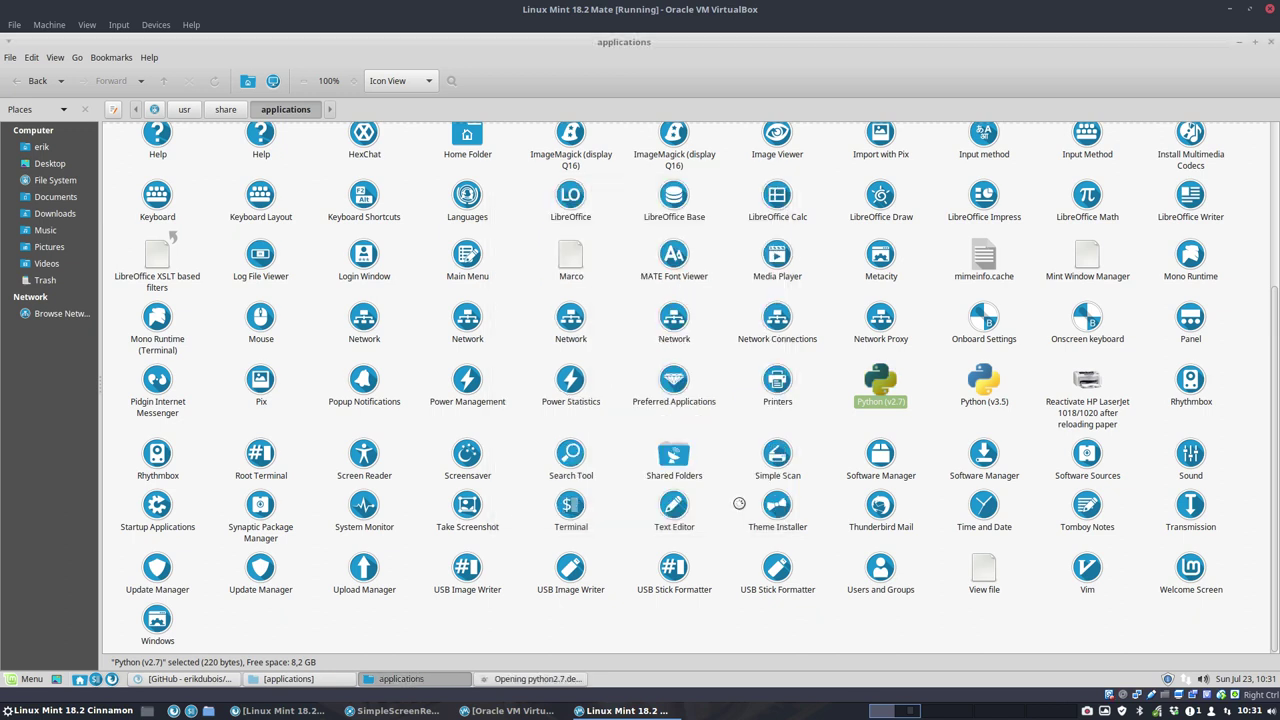
click(527, 301)
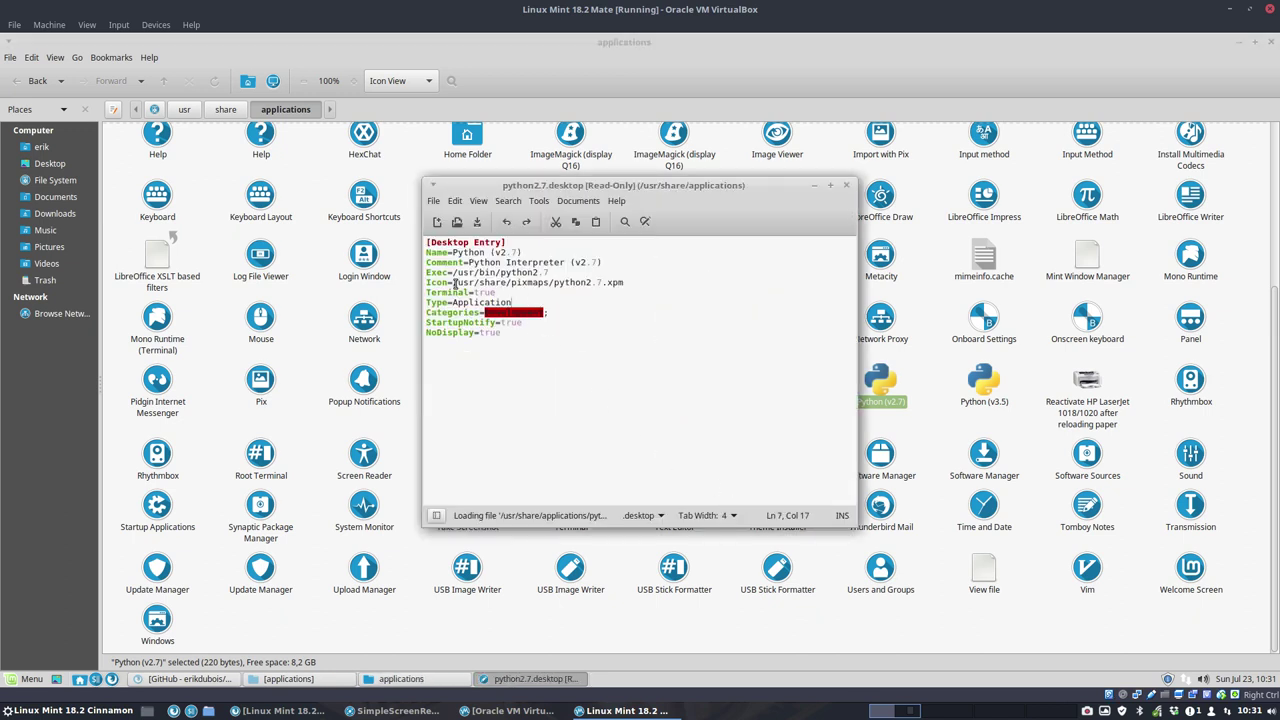
drag(454, 283, 557, 283)
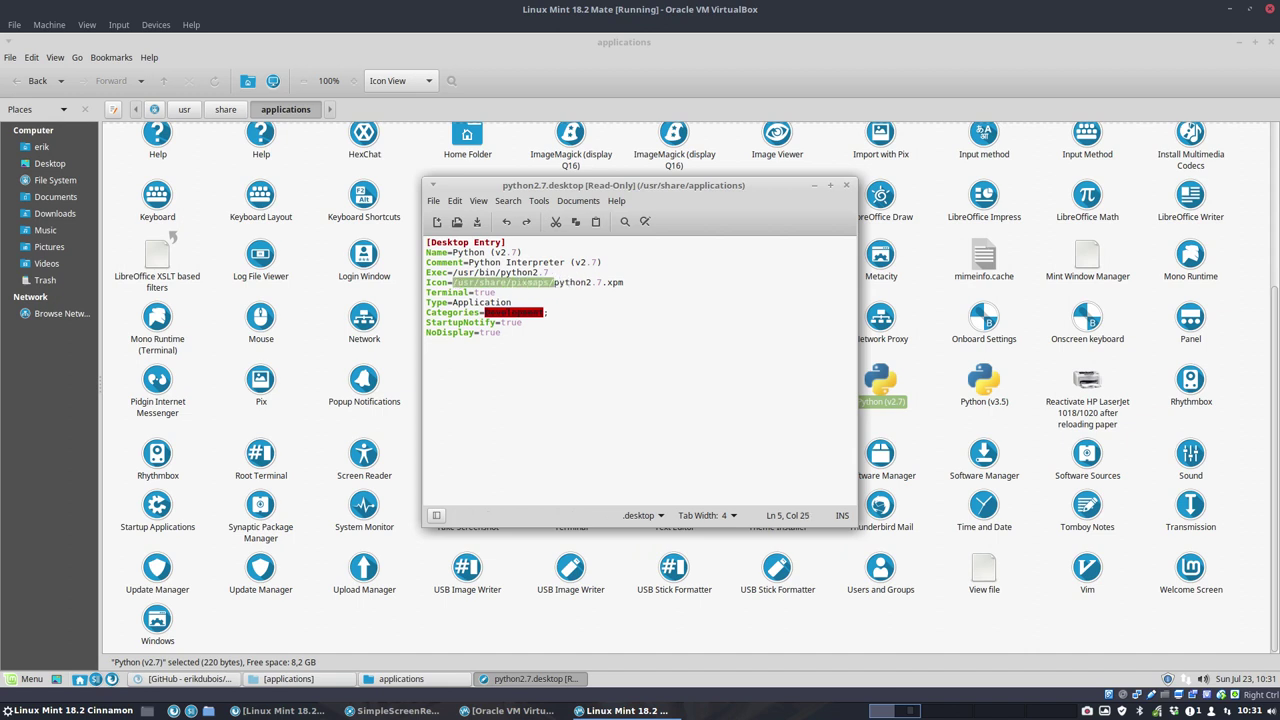
click(636, 283)
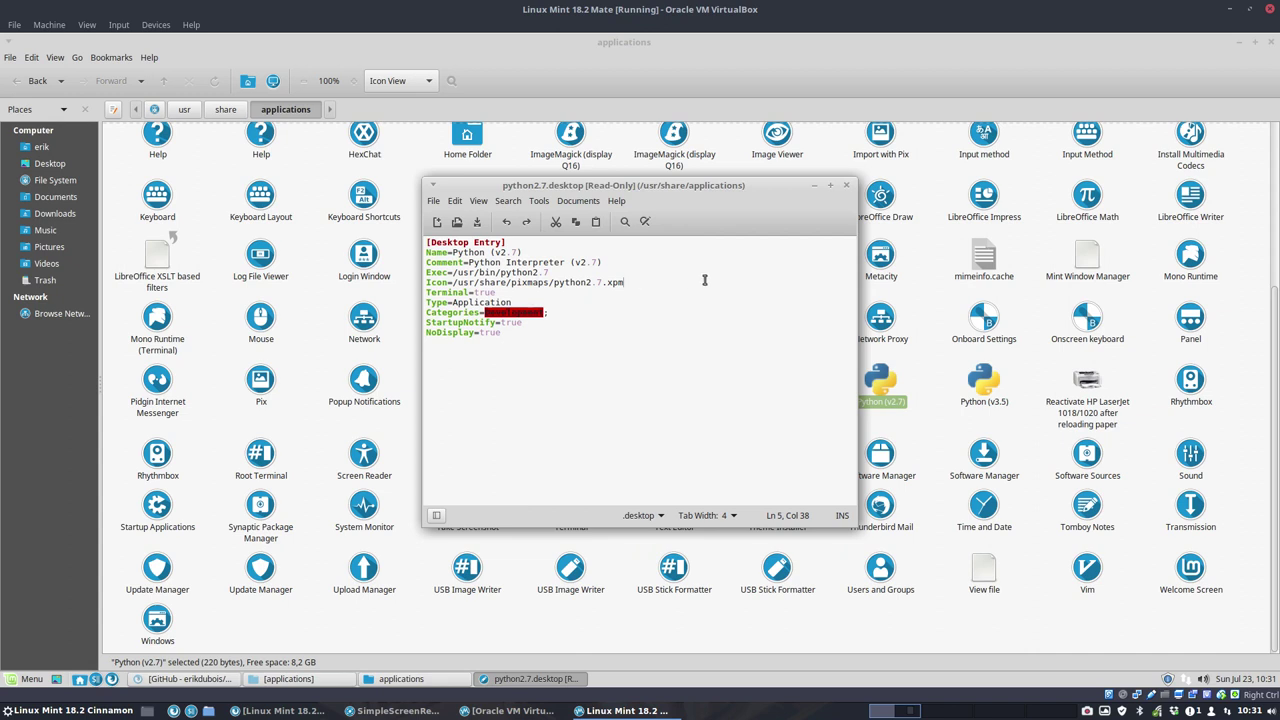
click(845, 186)
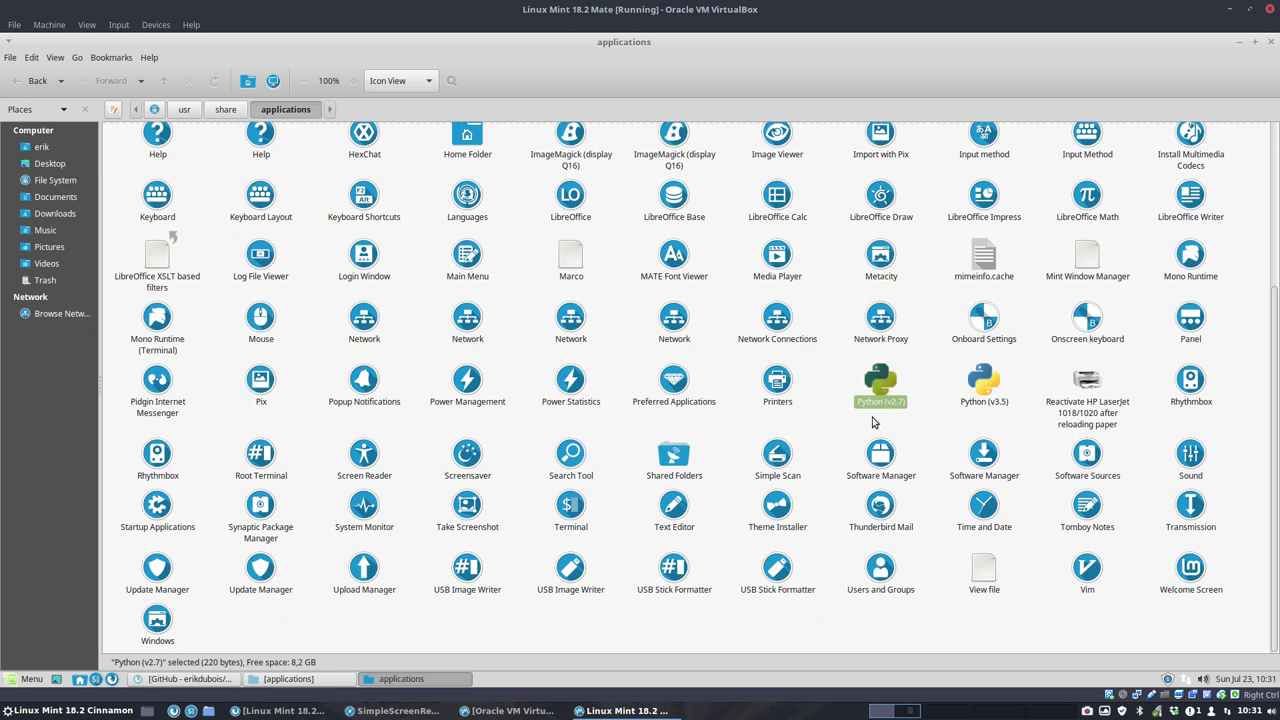
Step: Select the Python and HP LaserJet launchers, then open the repo owner's GitHub profile in Firefox
drag(830, 372, 1134, 412)
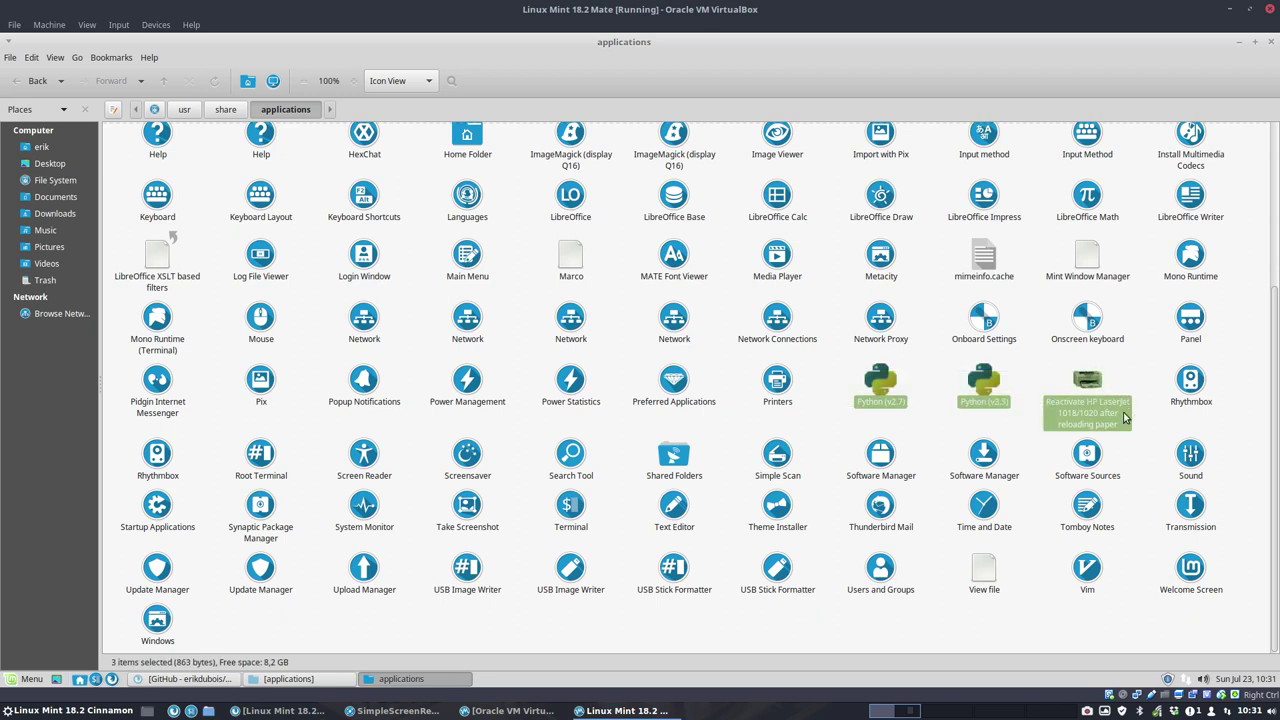
click(1240, 44)
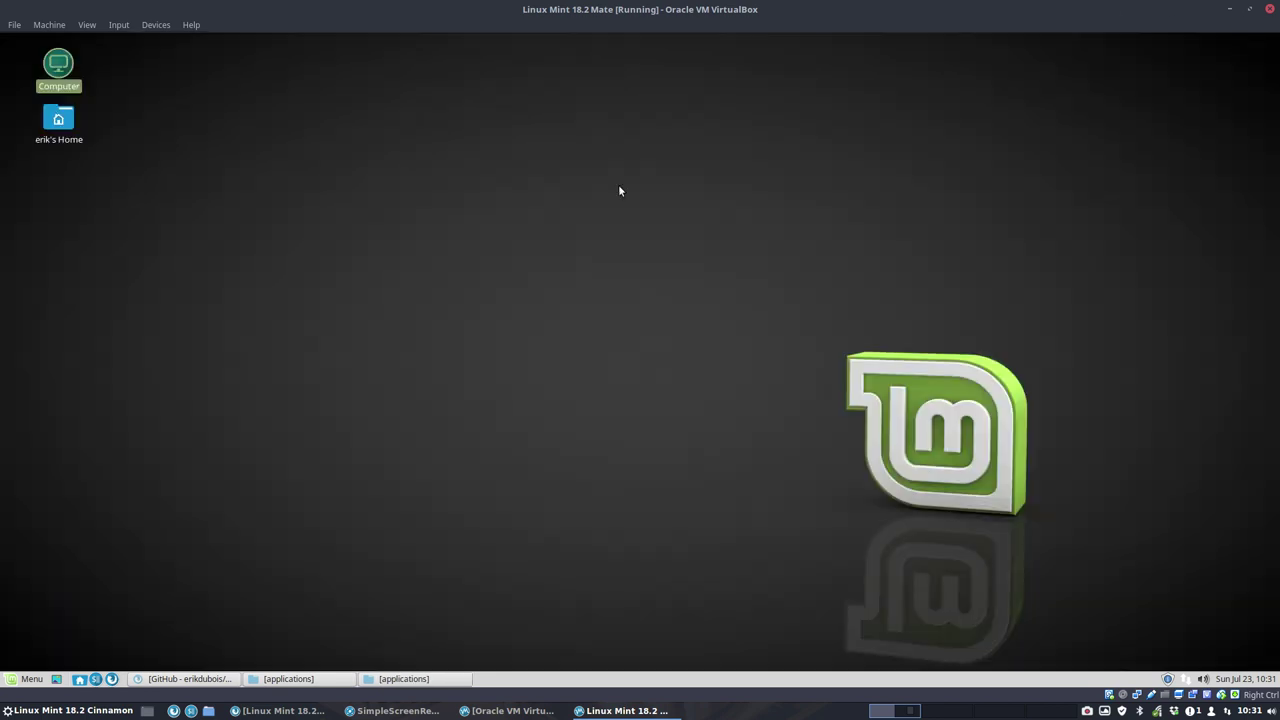
click(194, 679)
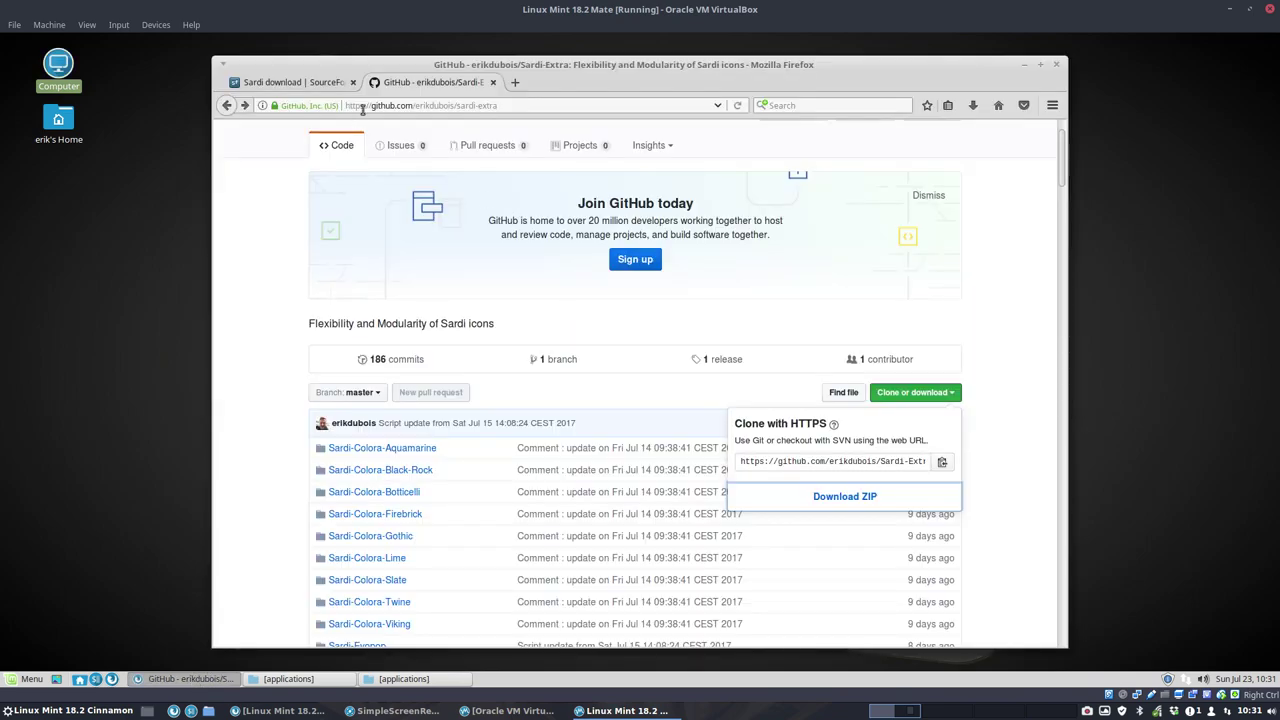
click(227, 106)
click(227, 107)
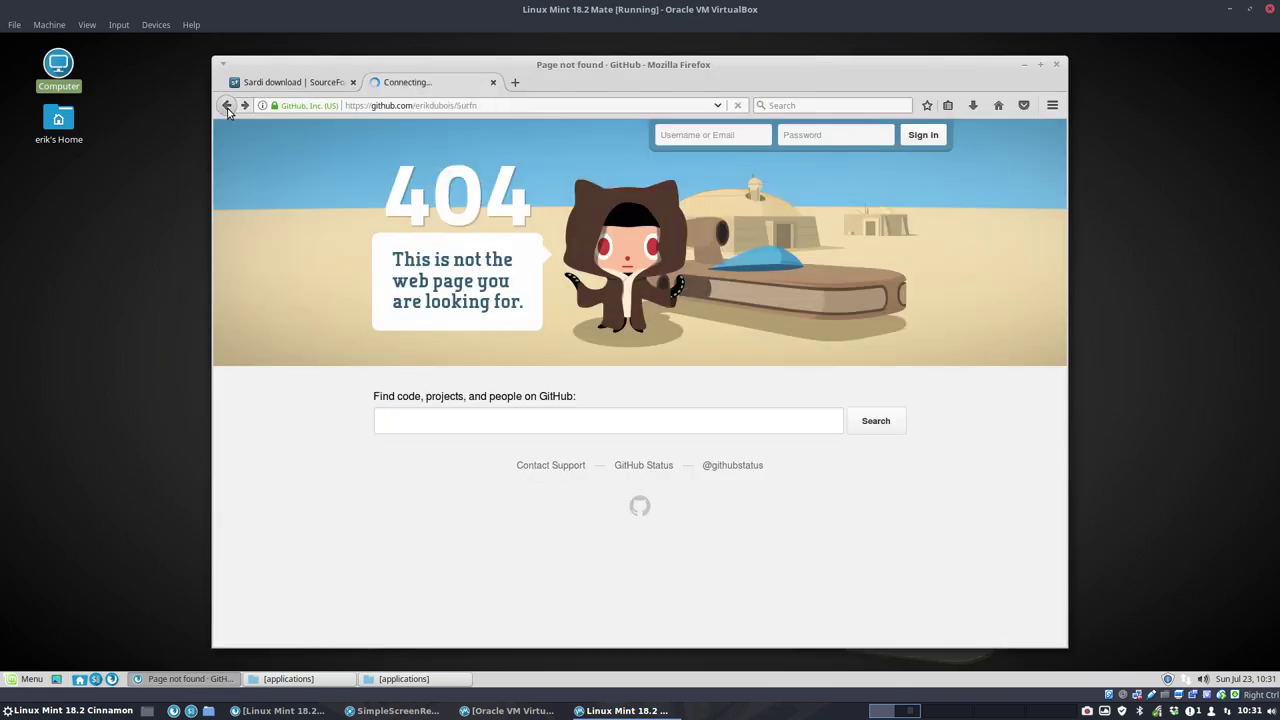
click(228, 107)
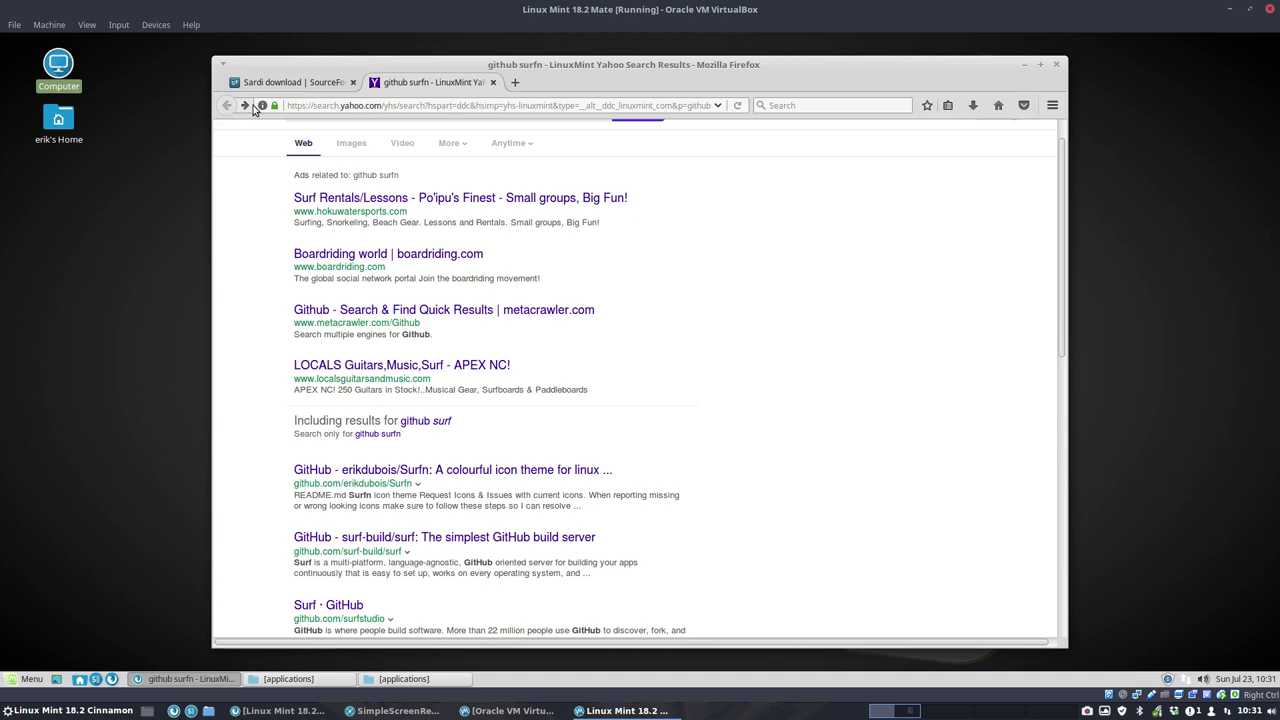
click(244, 106)
click(353, 190)
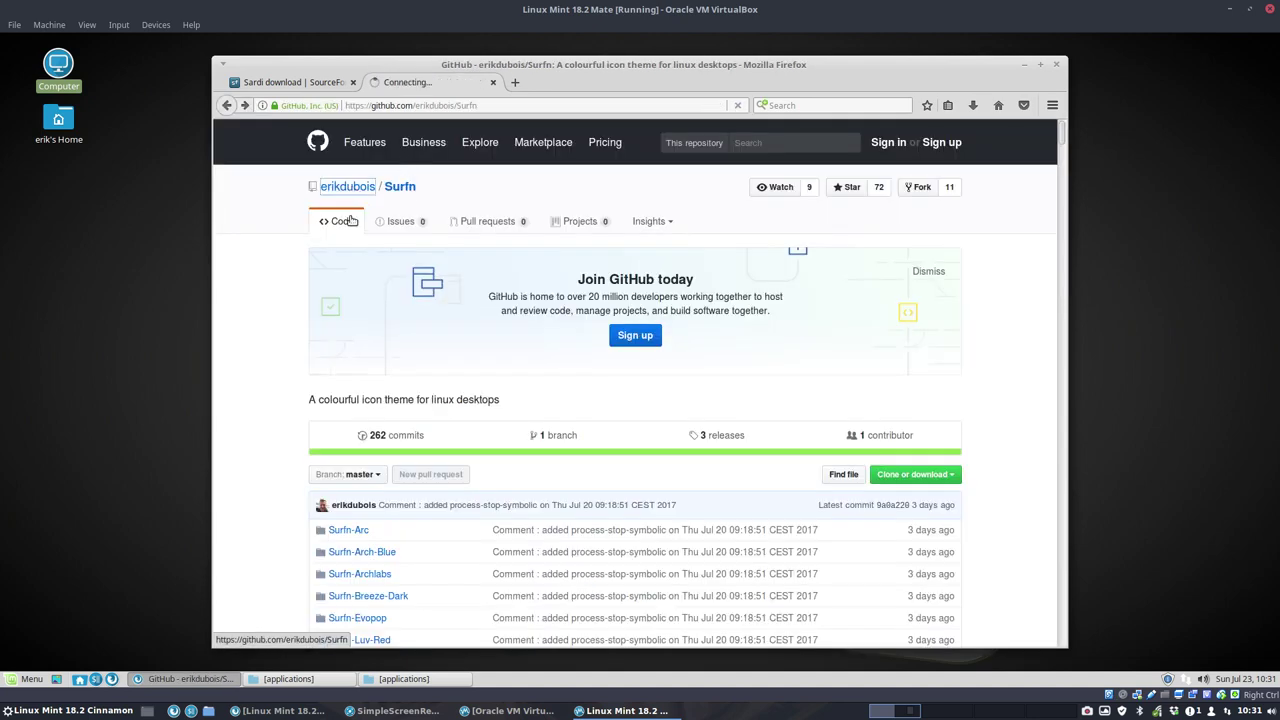
scroll(604, 449, down, 2)
scroll(604, 449, down, 1)
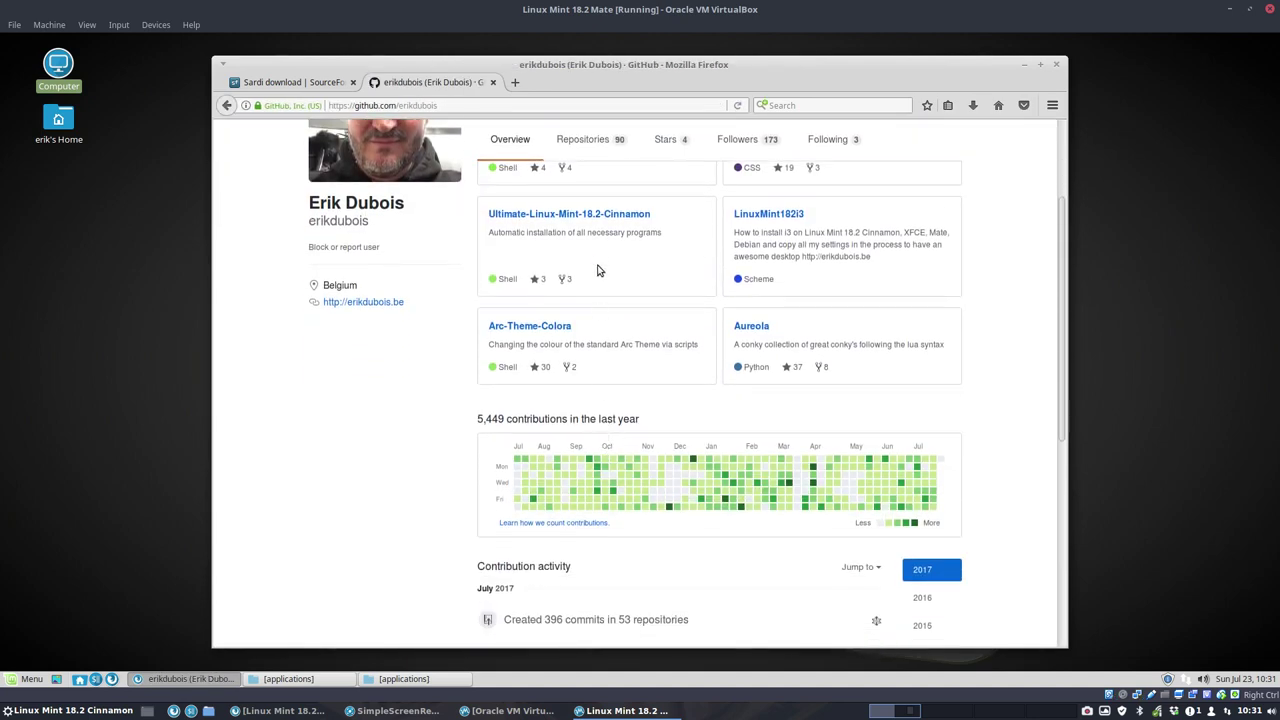
Step: Download Ultimate-Linux-Mint-18.2-Cinnamon as a ZIP and show the Firefox downloads list
click(598, 212)
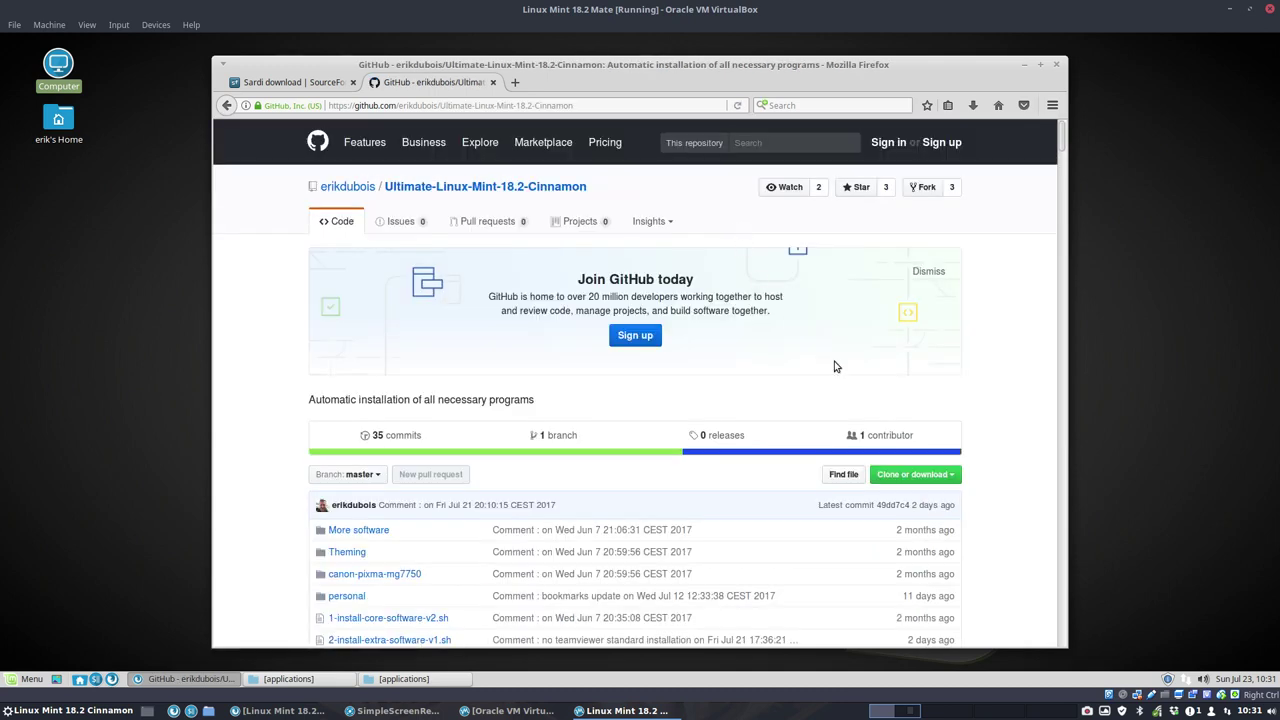
click(912, 474)
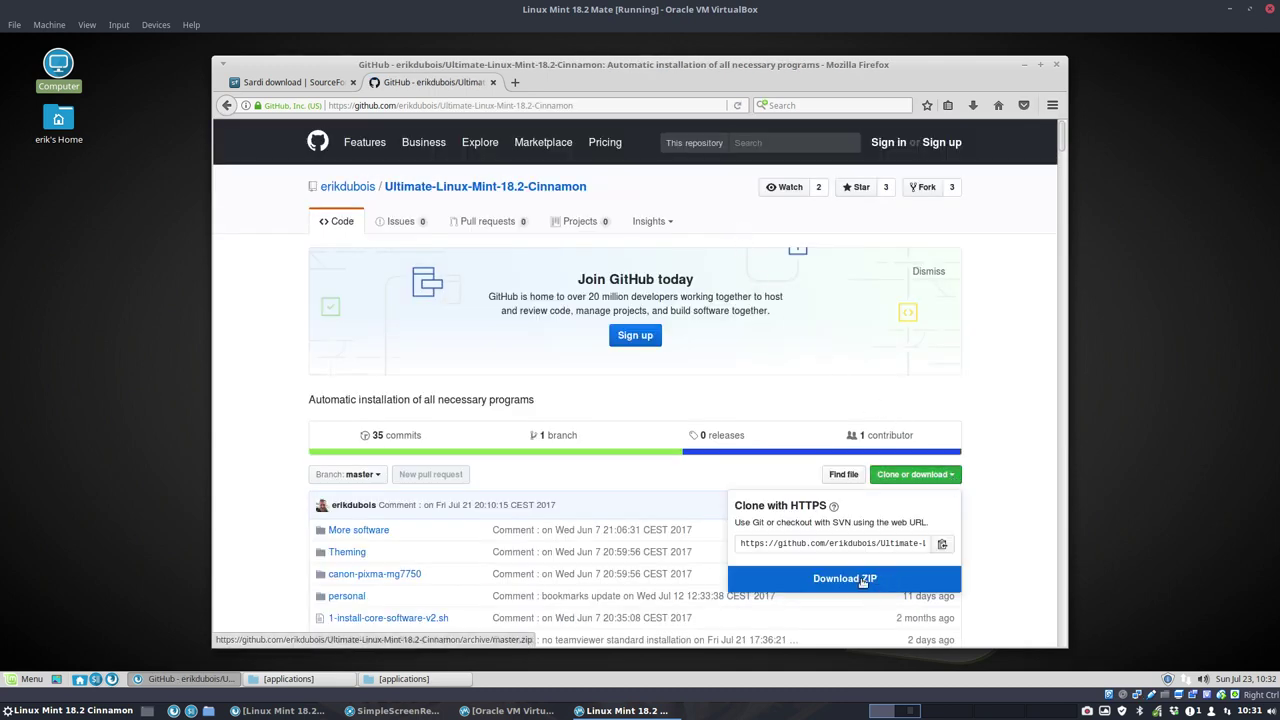
click(863, 582)
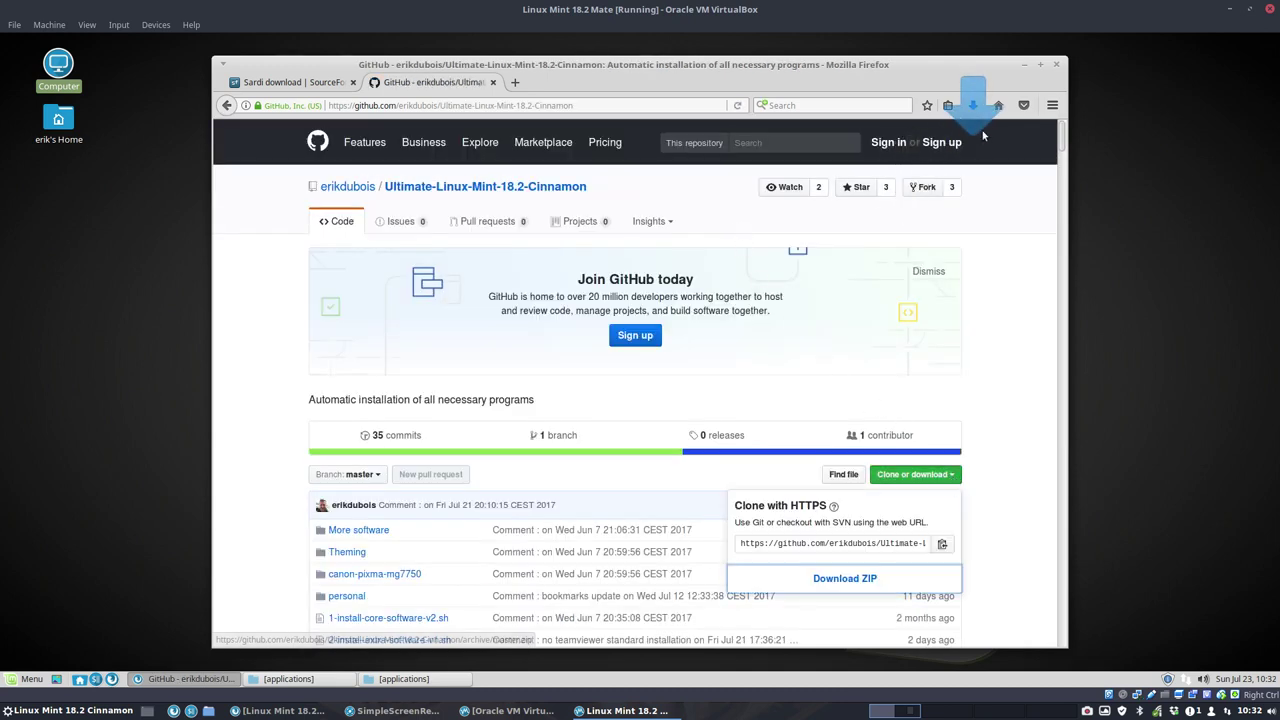
click(972, 106)
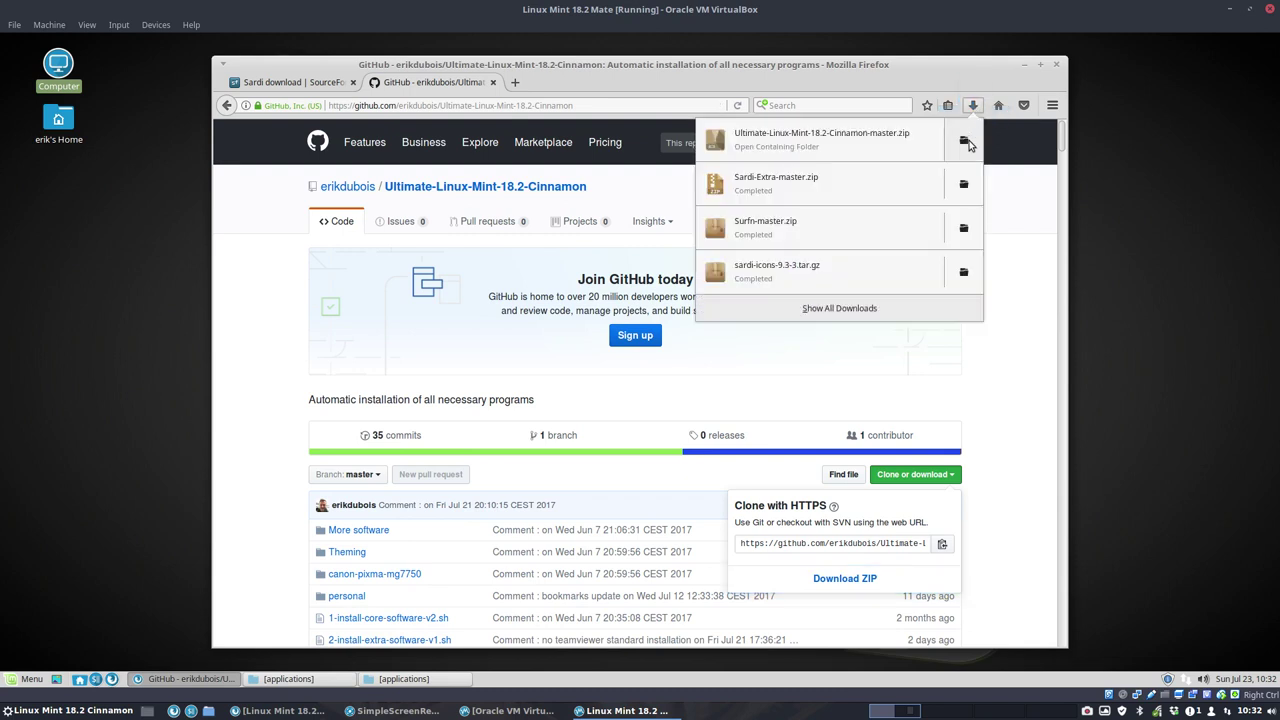
Step: Extract Ultimate-Linux-Mint-18.2-Cinnamon-master.zip in Downloads, open the folder and select hardcodefixer-v1.sh
click(965, 141)
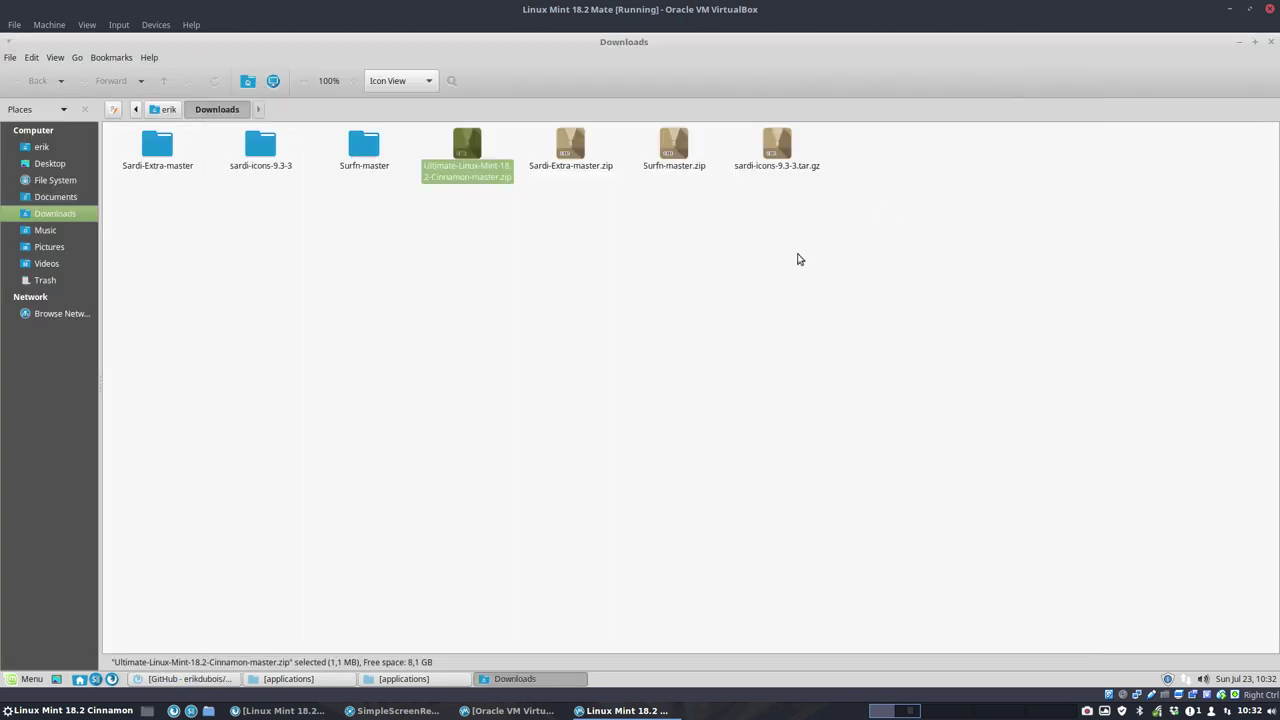
right_click(475, 158)
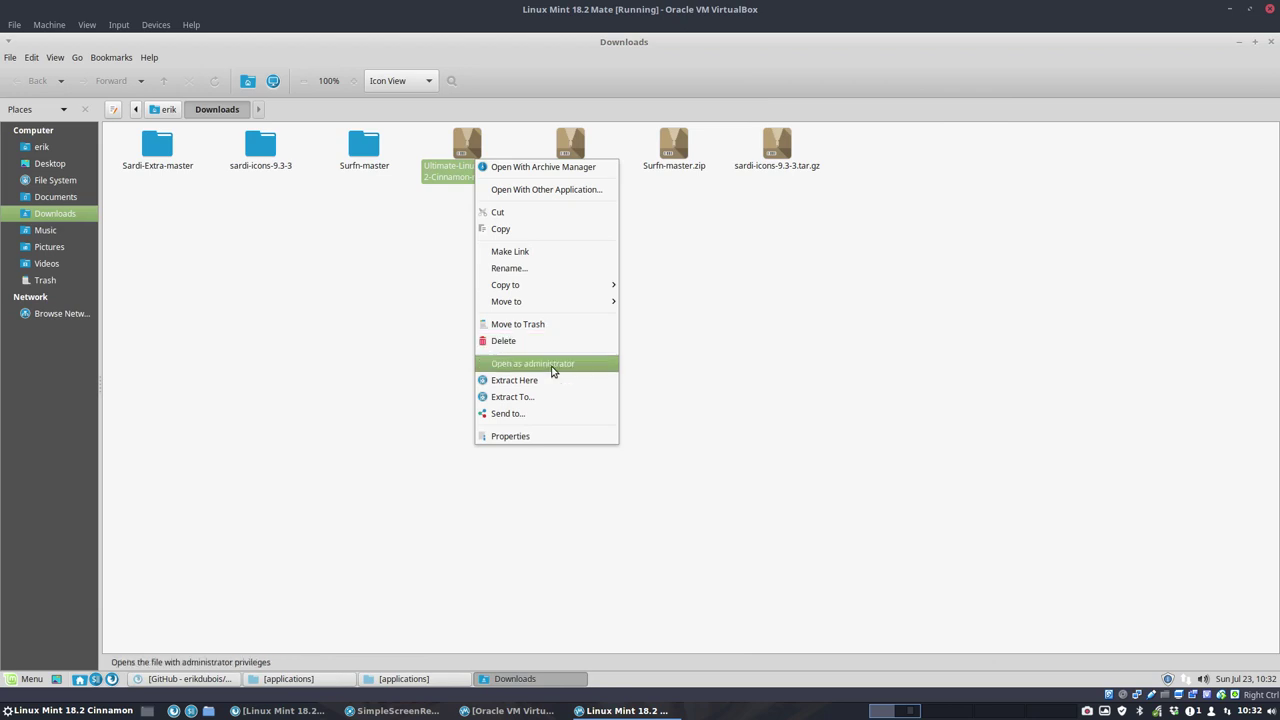
click(560, 380)
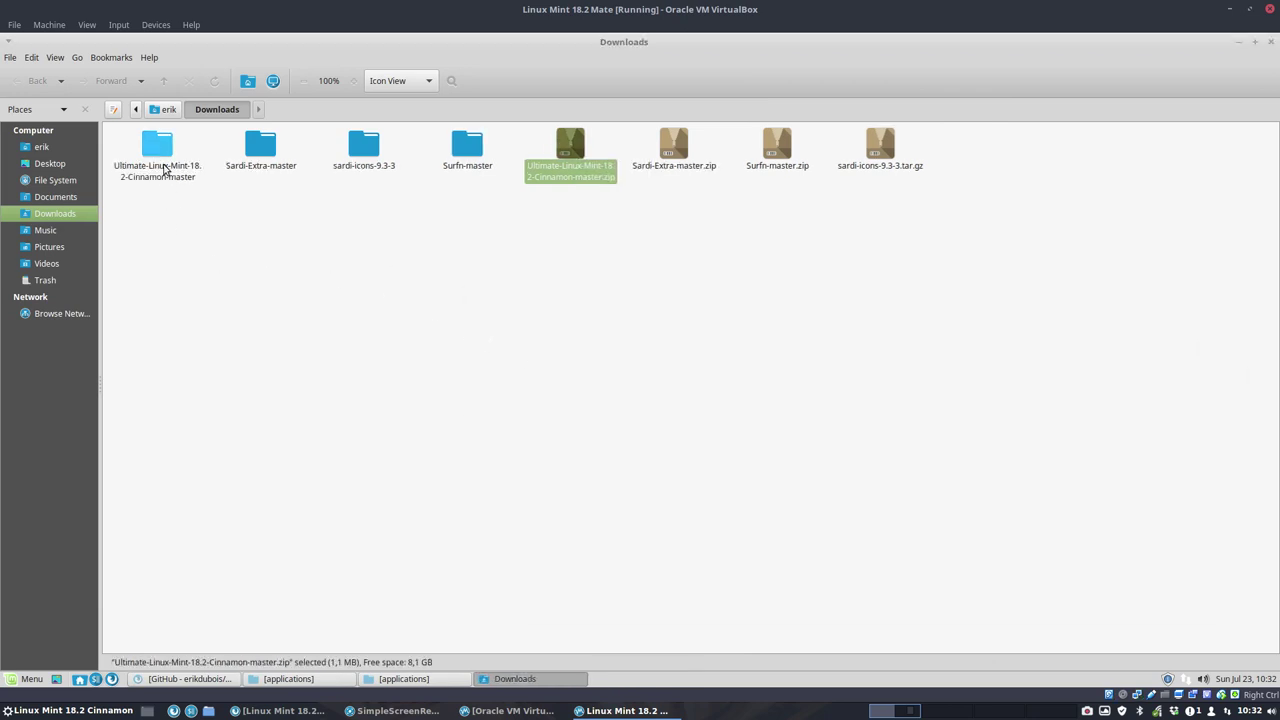
click(158, 151)
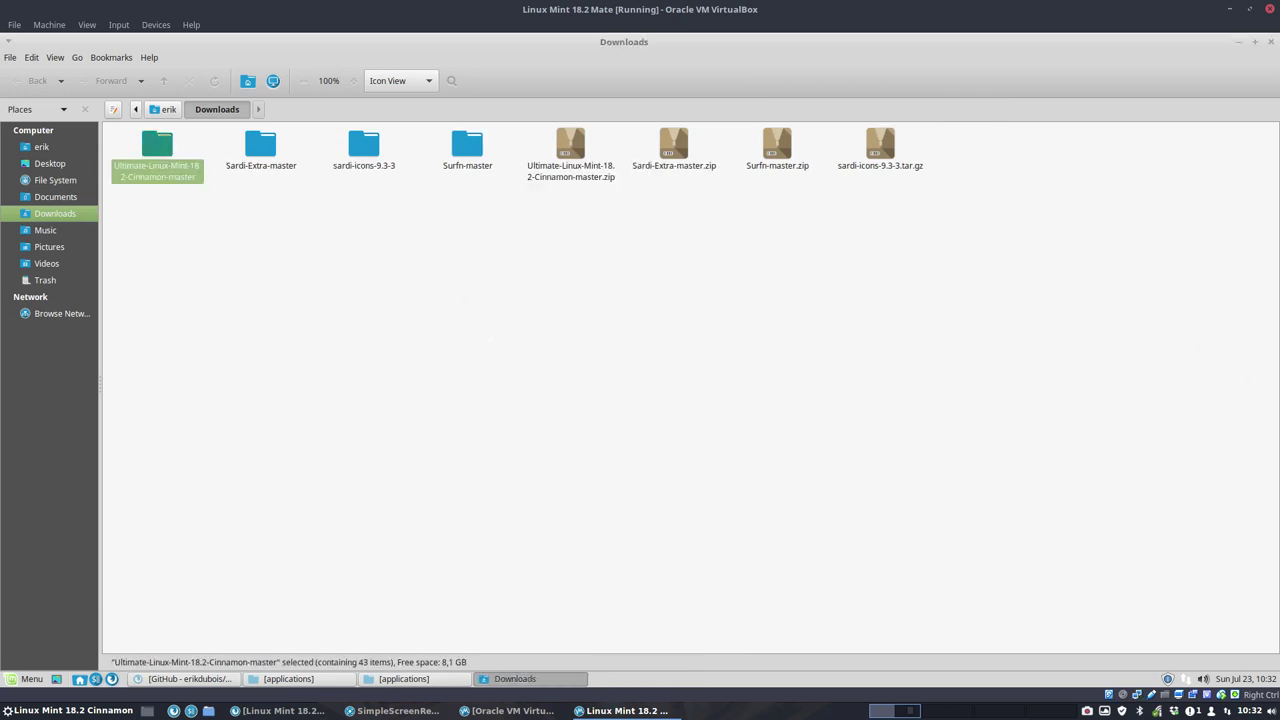
double_click(158, 151)
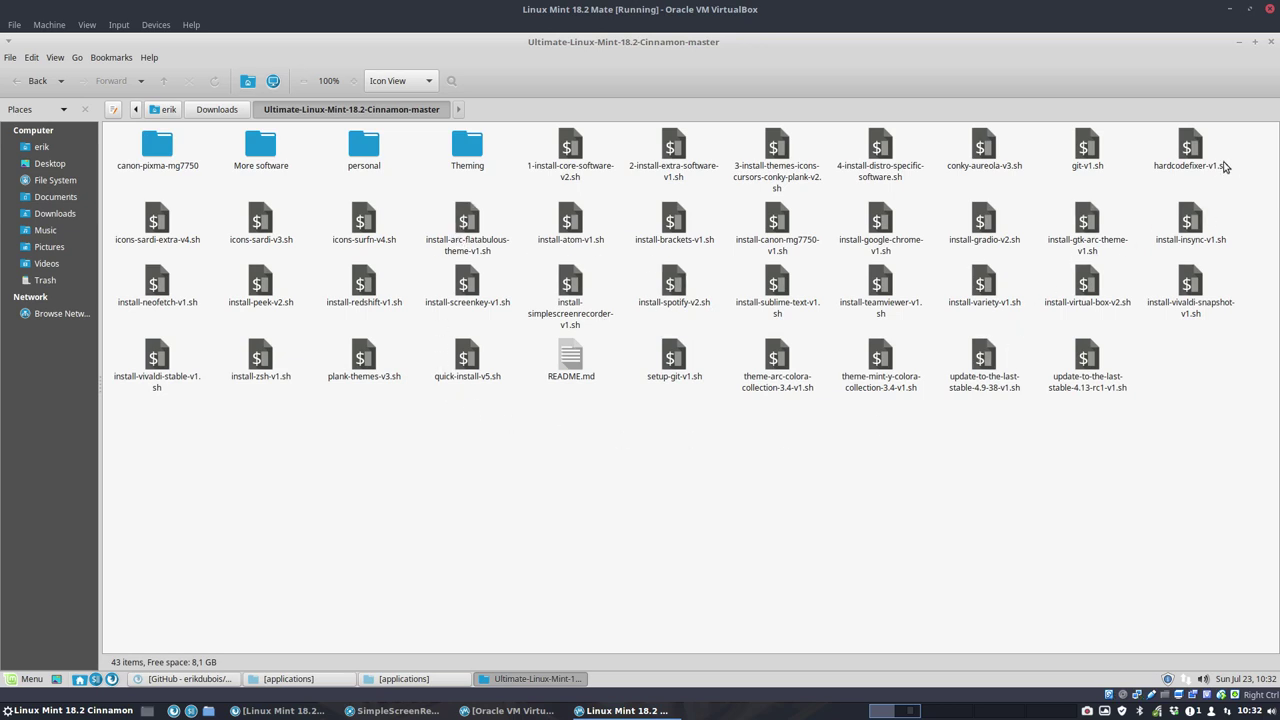
click(1183, 150)
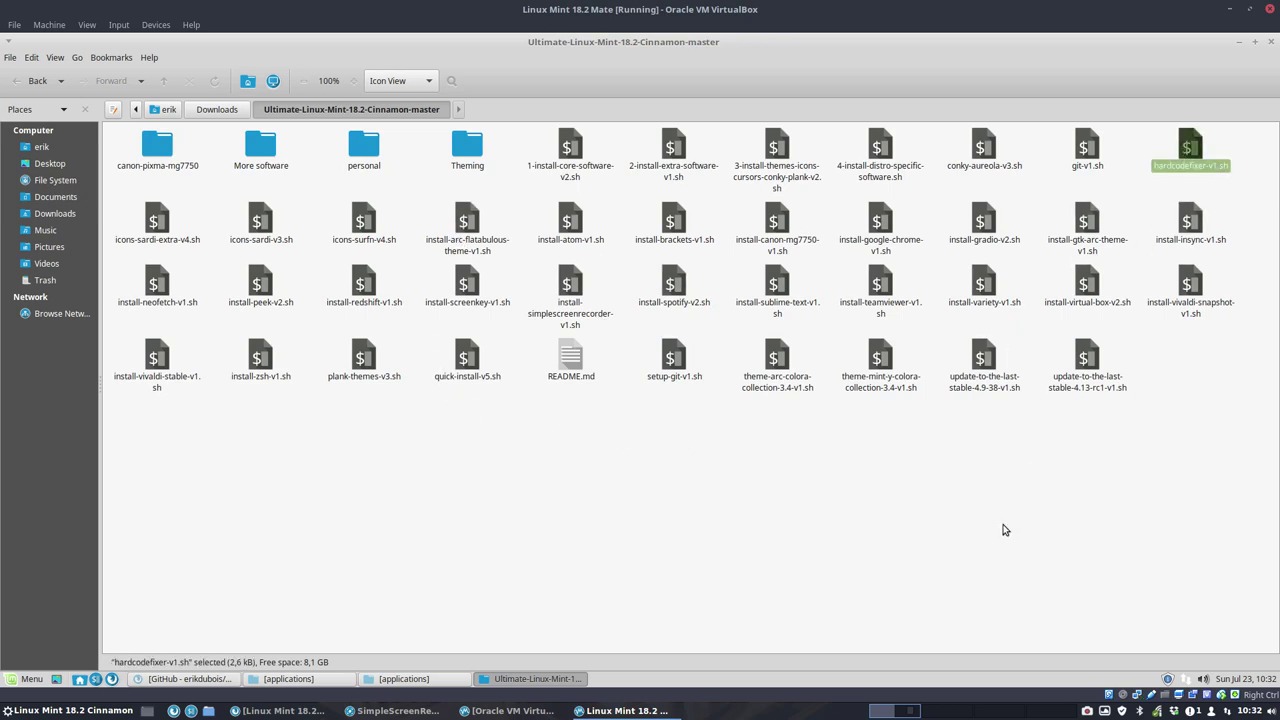
Step: Open a terminal in the scripts folder and run ./hardcodefixer-v1.sh
right_click(982, 544)
click(1088, 391)
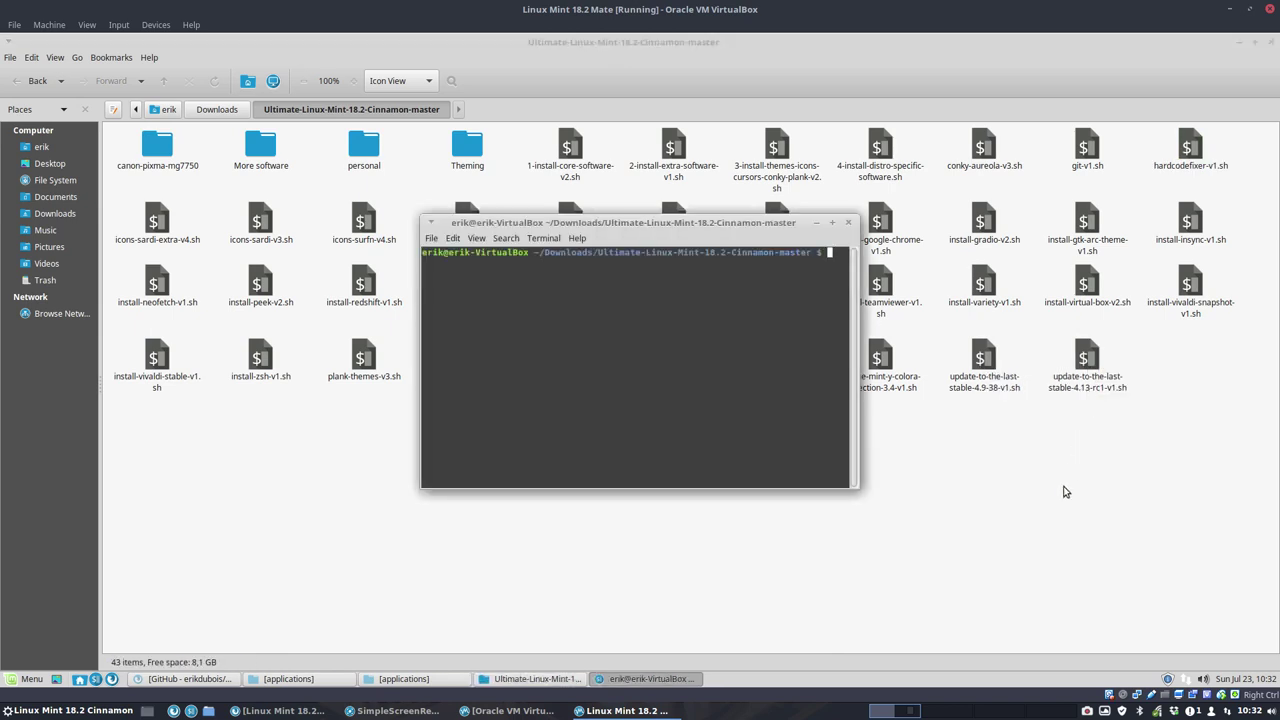
text(./hardcodefixer-v1.sh)
key(Return)
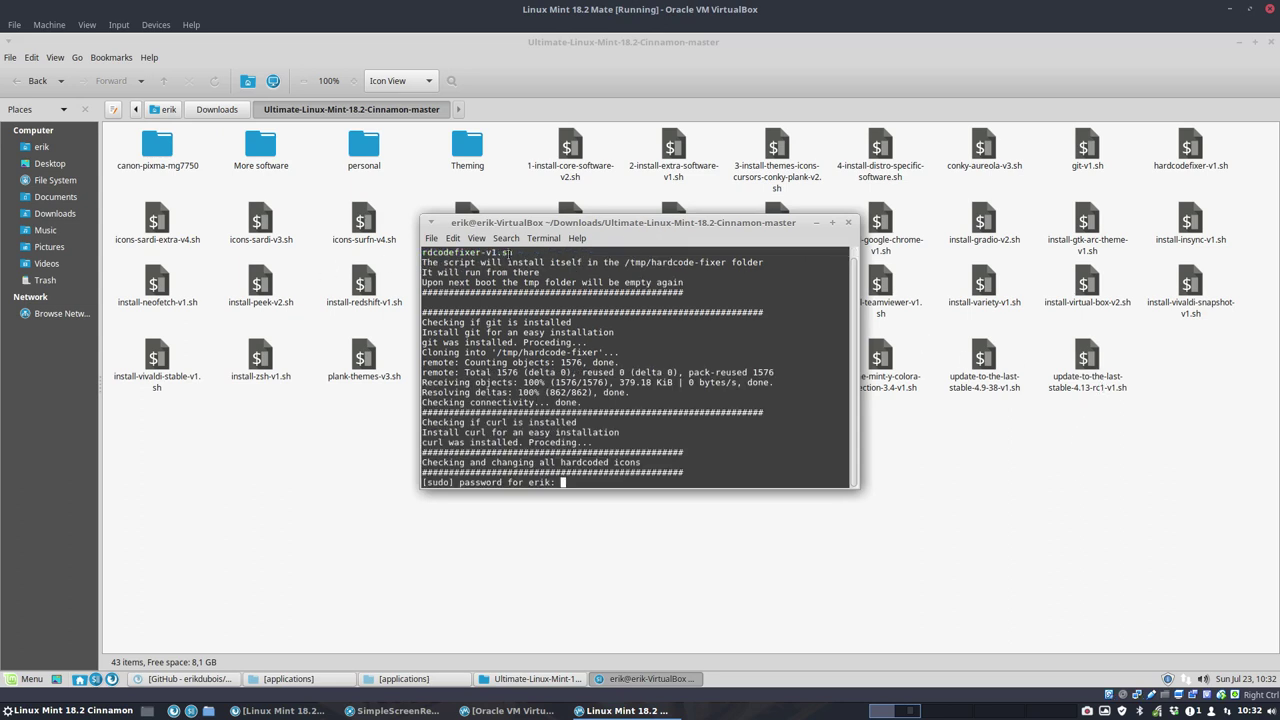
Step: Tile the terminal on the left half and the applications folder on the right half
drag(575, 223, 324, 255)
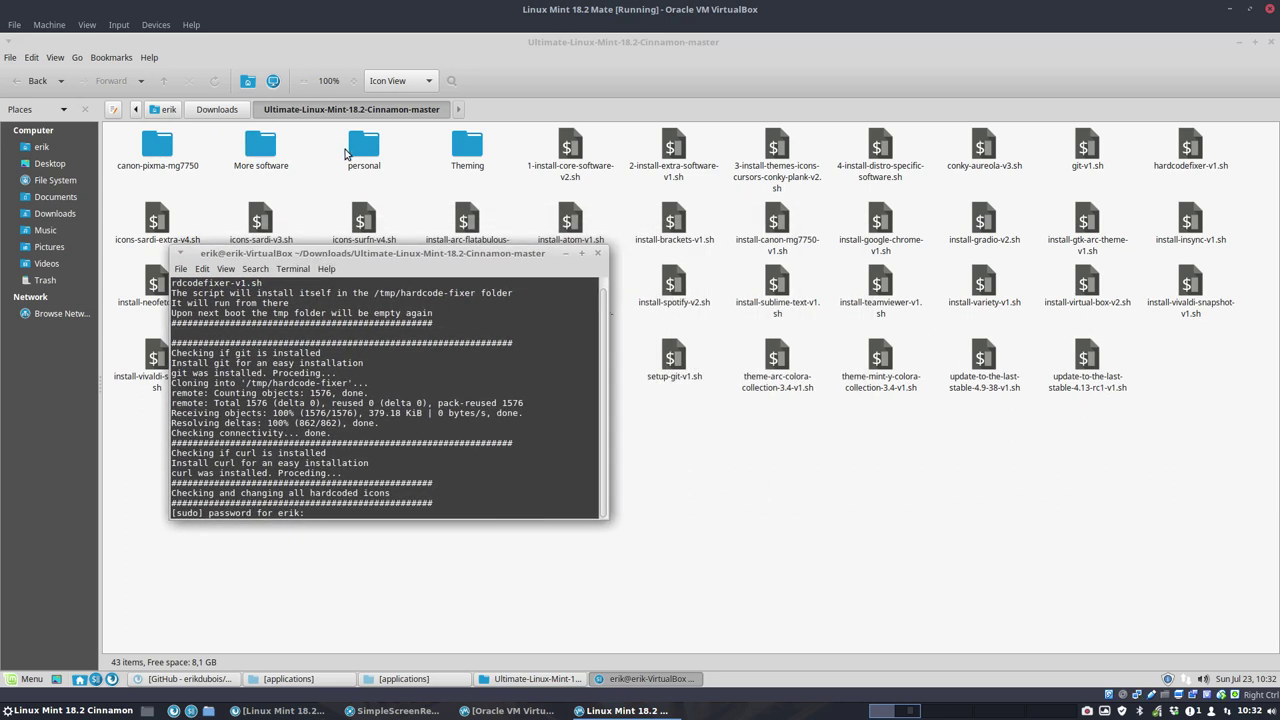
click(439, 681)
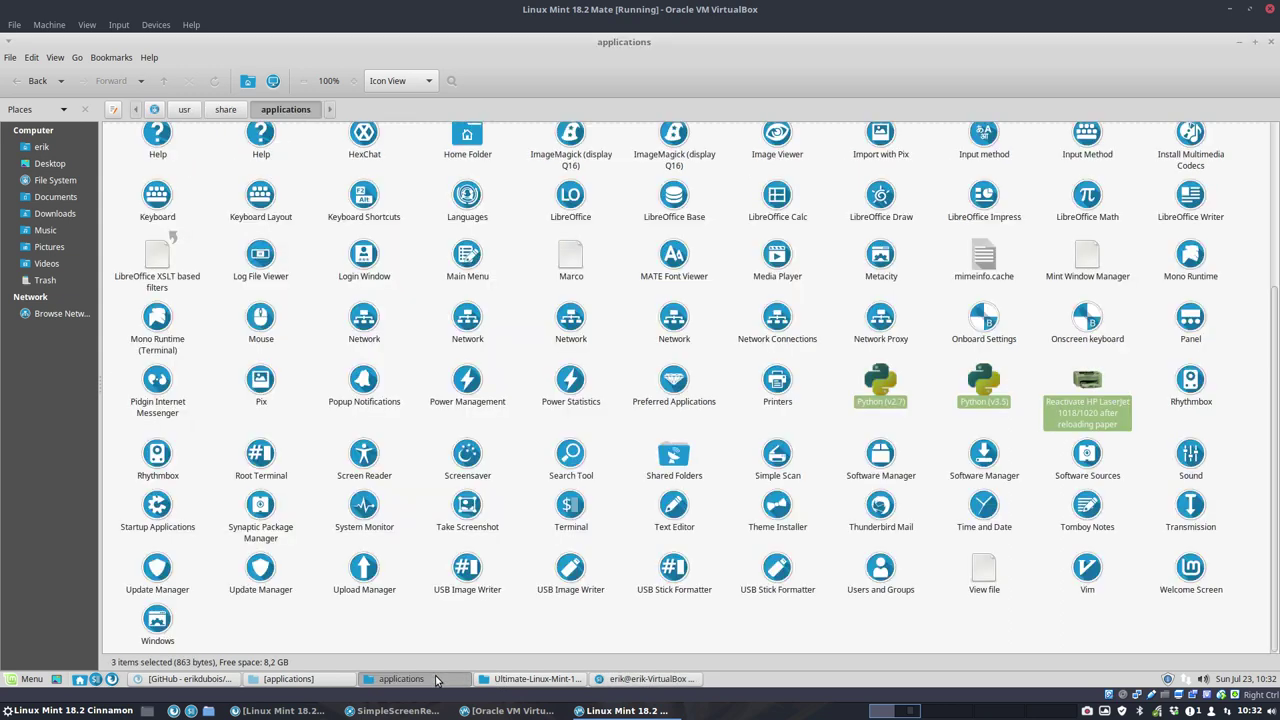
drag(663, 45, 1275, 115)
drag(456, 256, 2, 300)
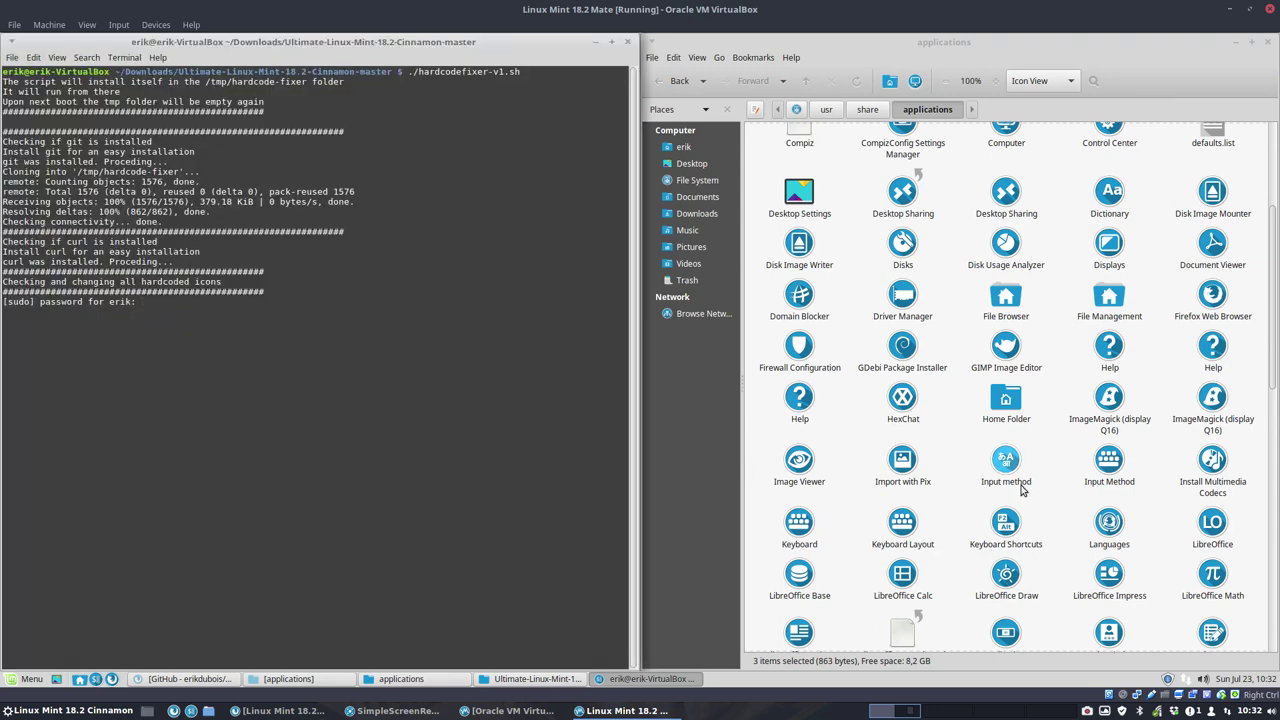
Step: Submit the sudo password so the script fixes the GDebi, HP Printer and Python launcher icons
scroll(1000, 460, down, 5)
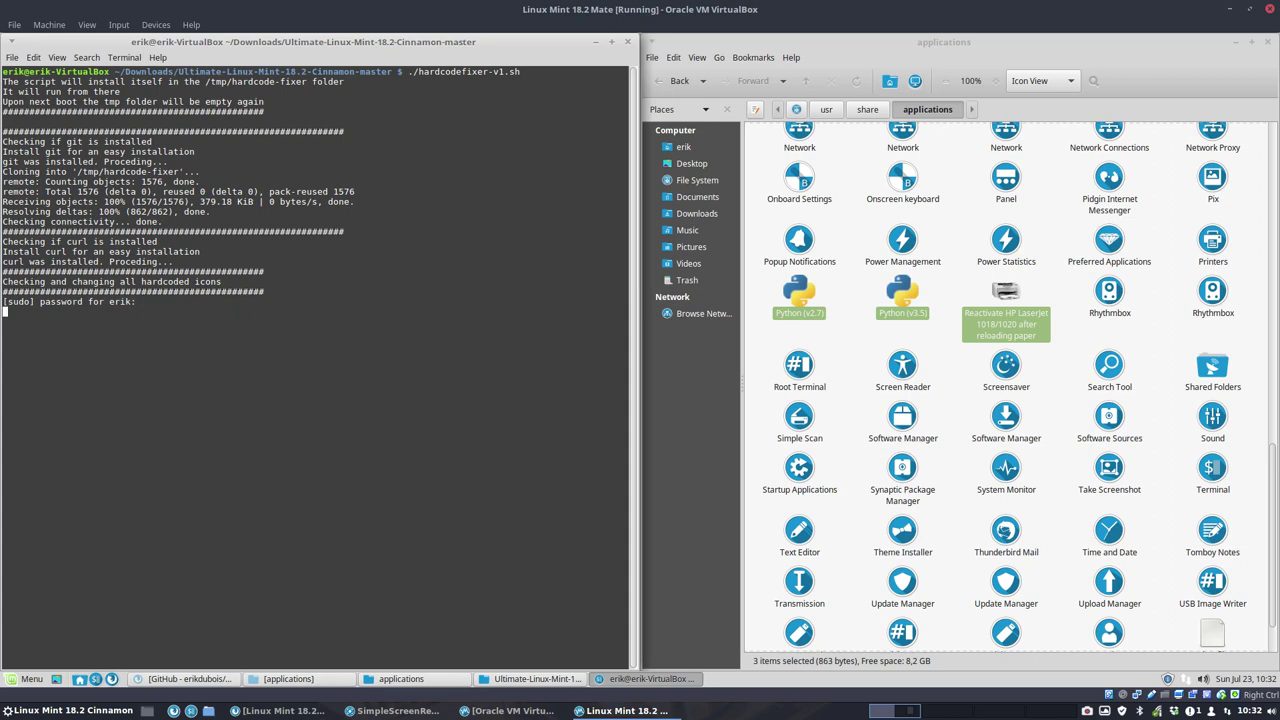
key(Return)
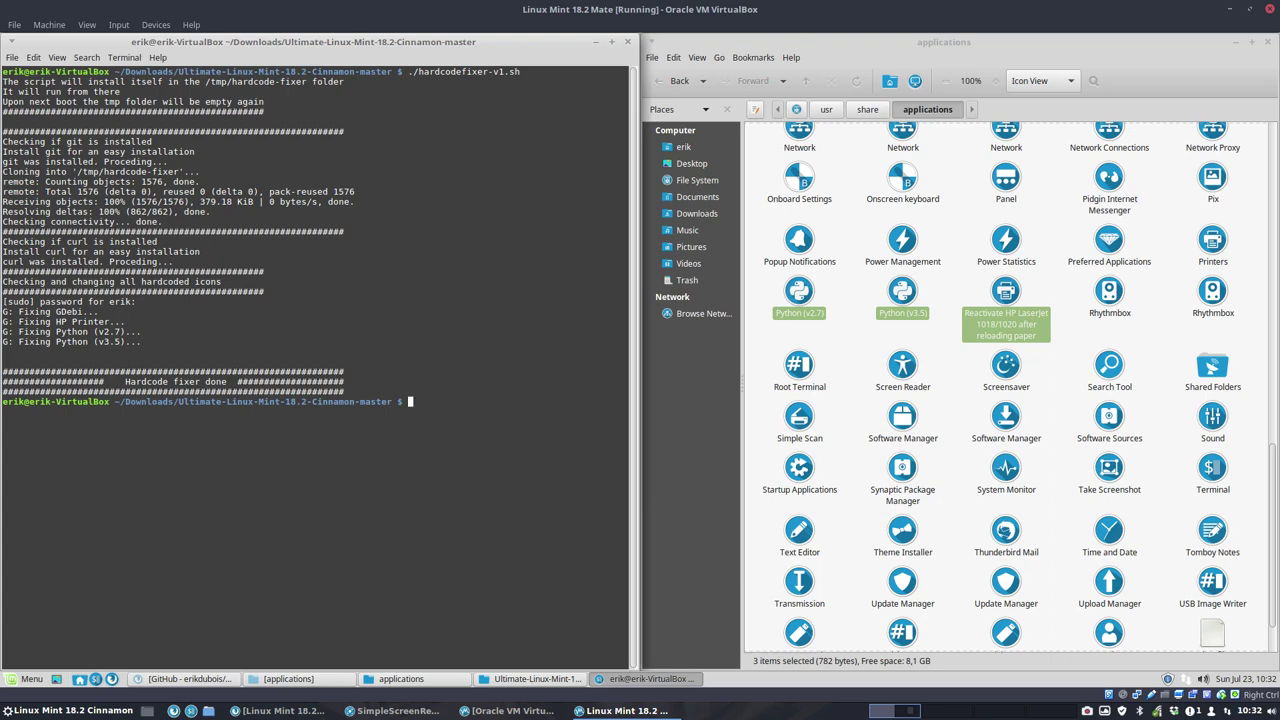
click(832, 341)
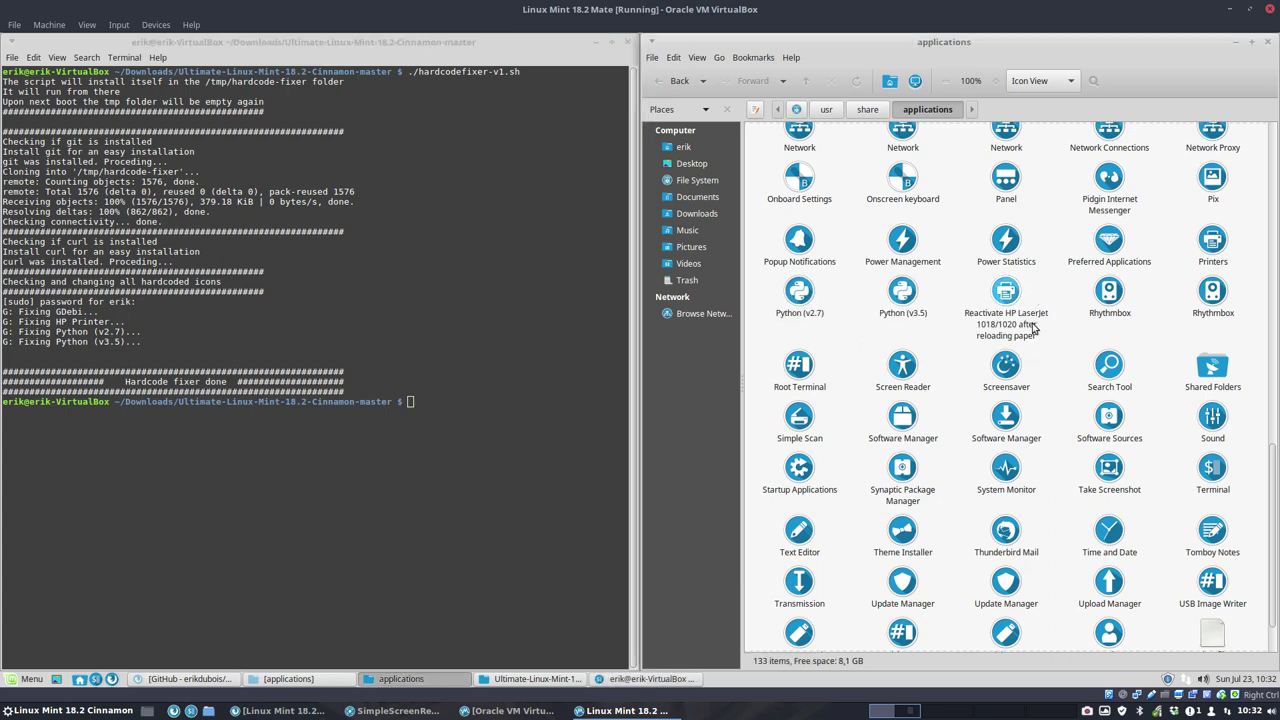
scroll(1035, 328, down, 1)
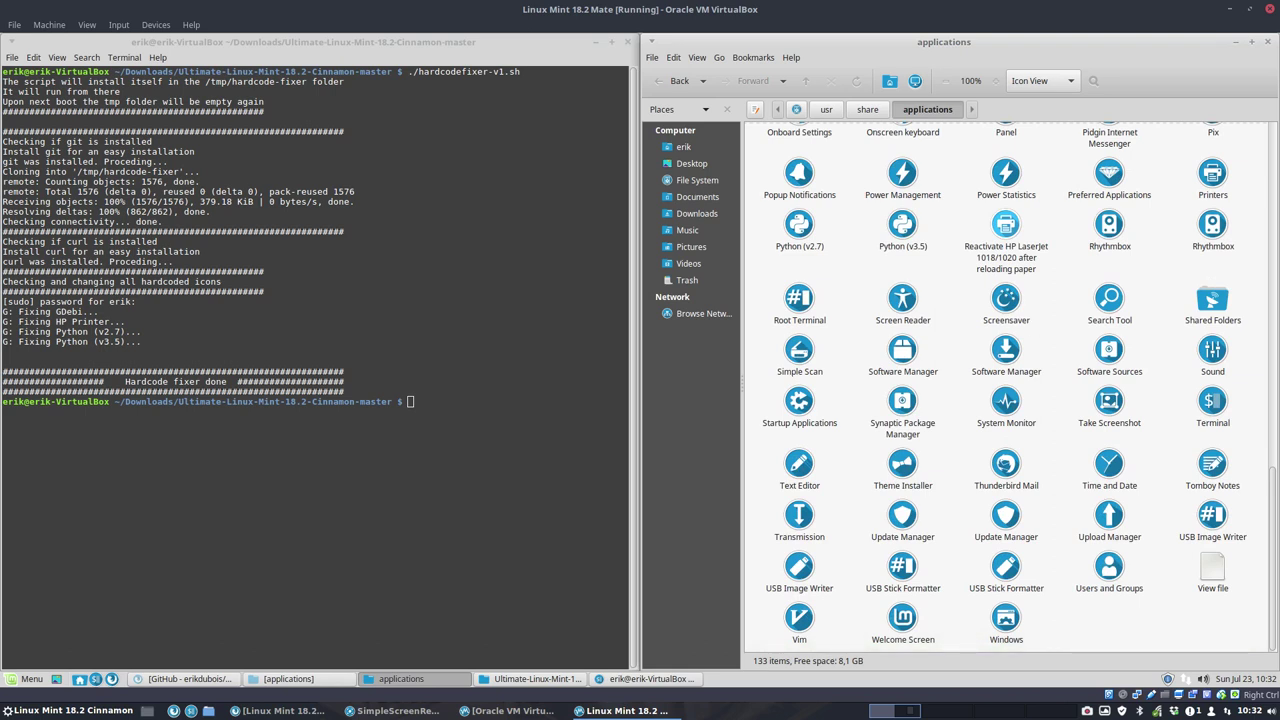
scroll(1035, 328, up, 3)
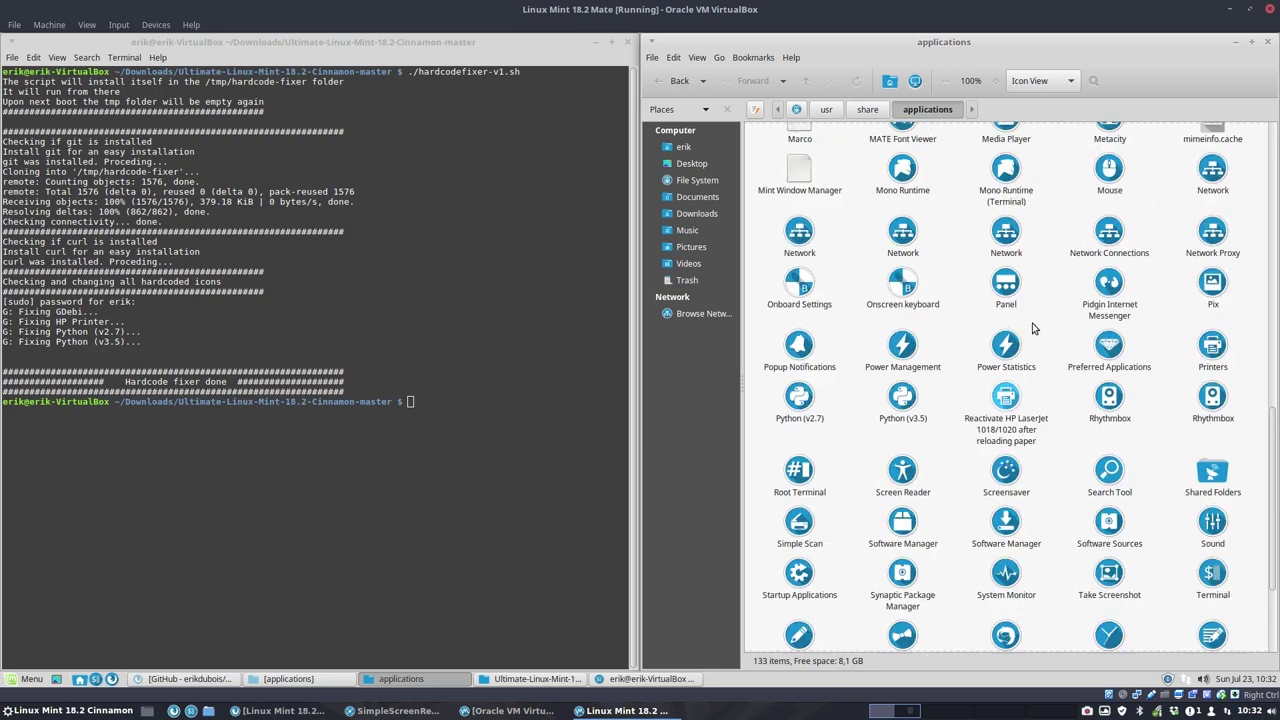
right_click(912, 400)
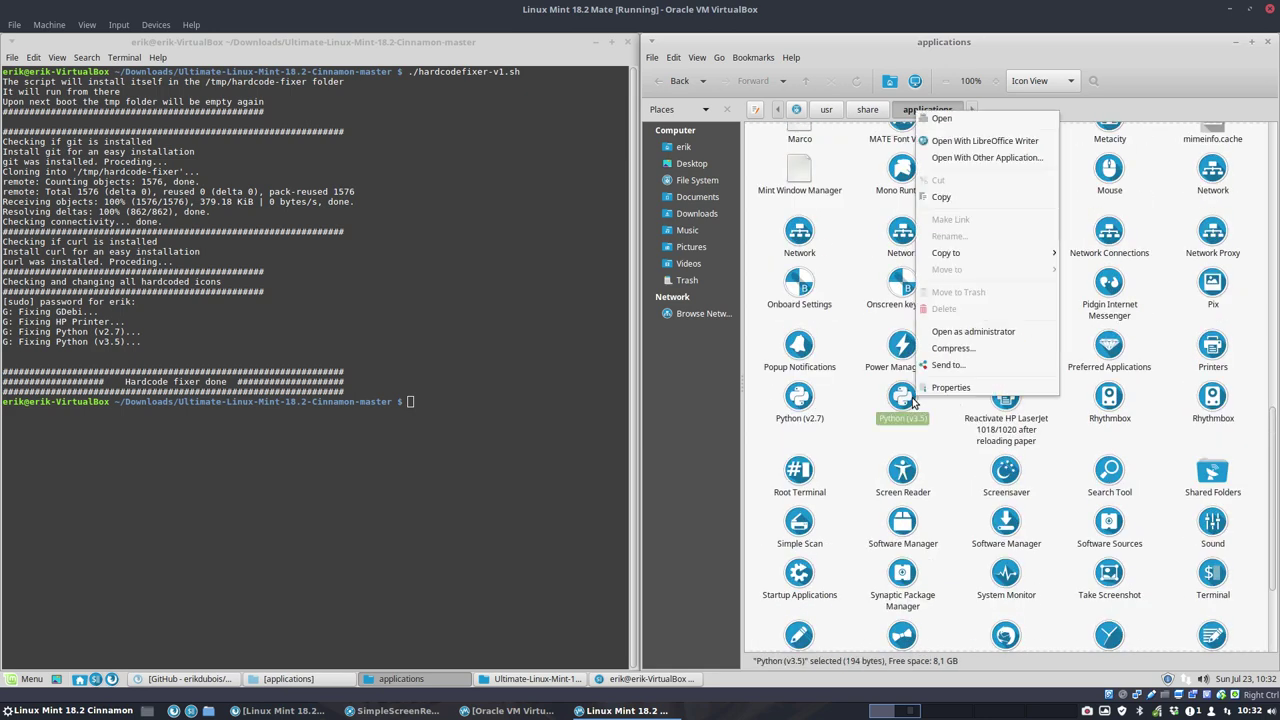
click(1013, 158)
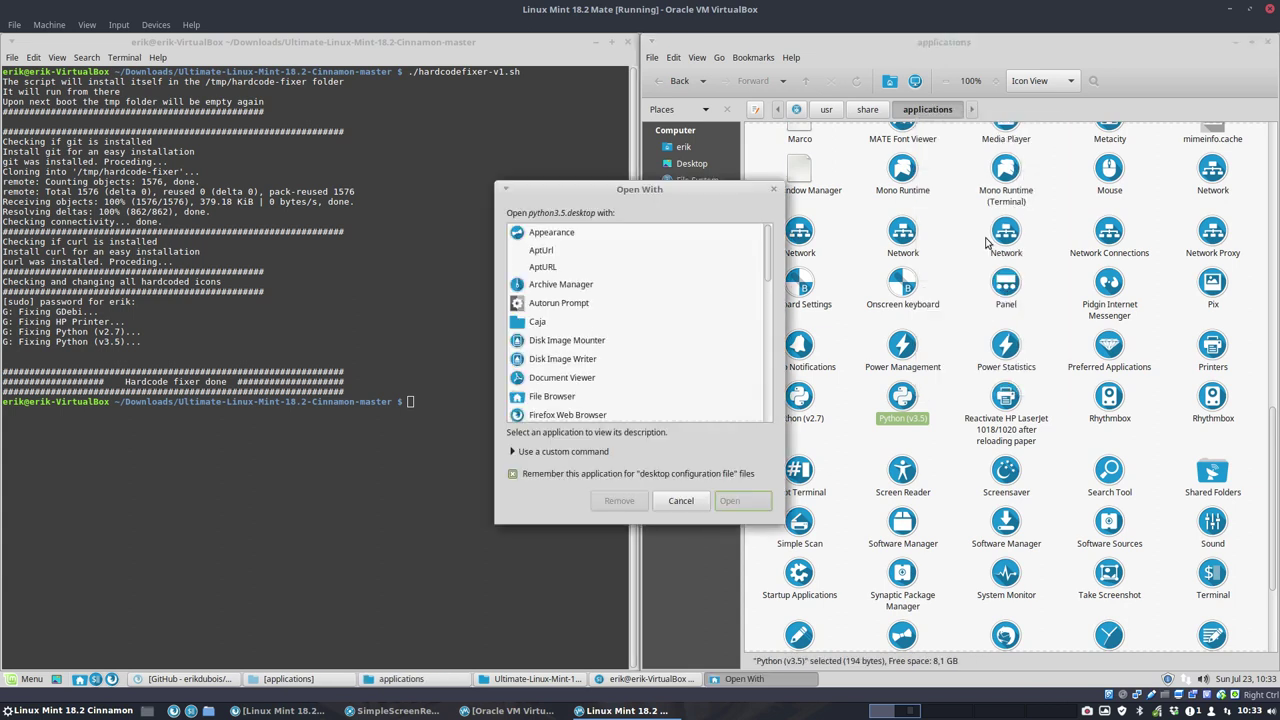
scroll(535, 332, down, 3)
scroll(535, 332, down, 2)
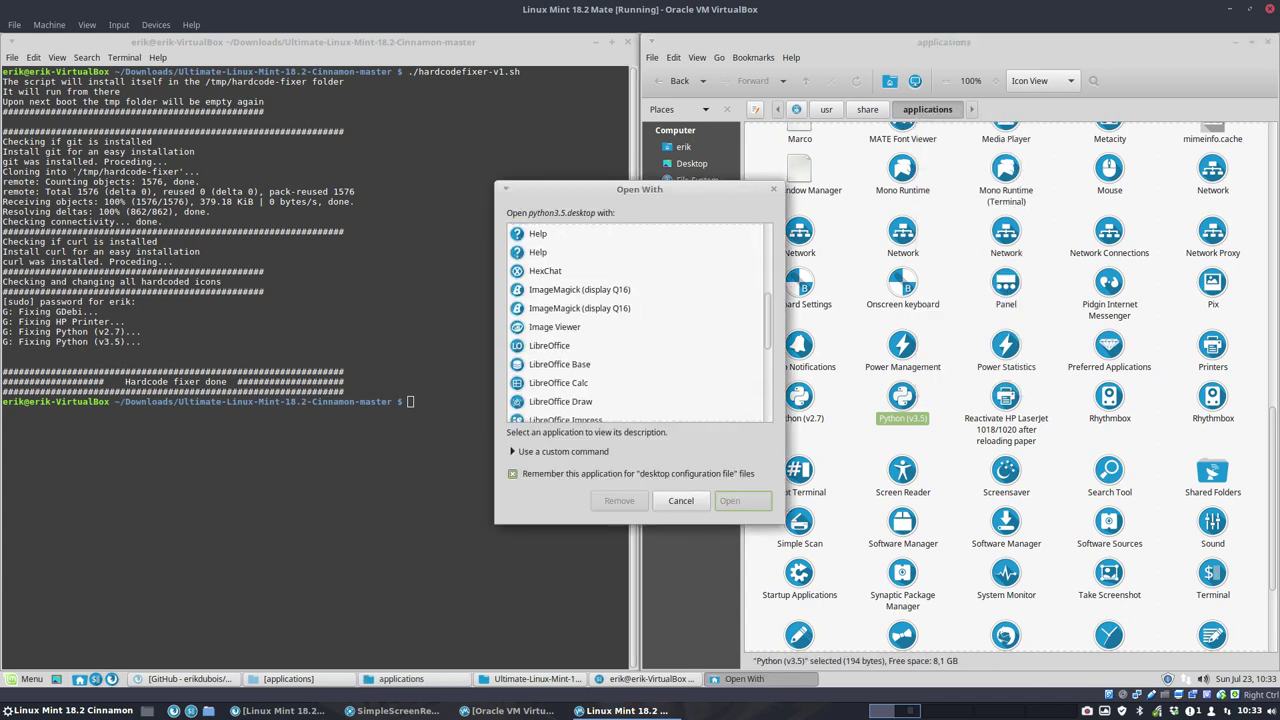
scroll(565, 350, down, 5)
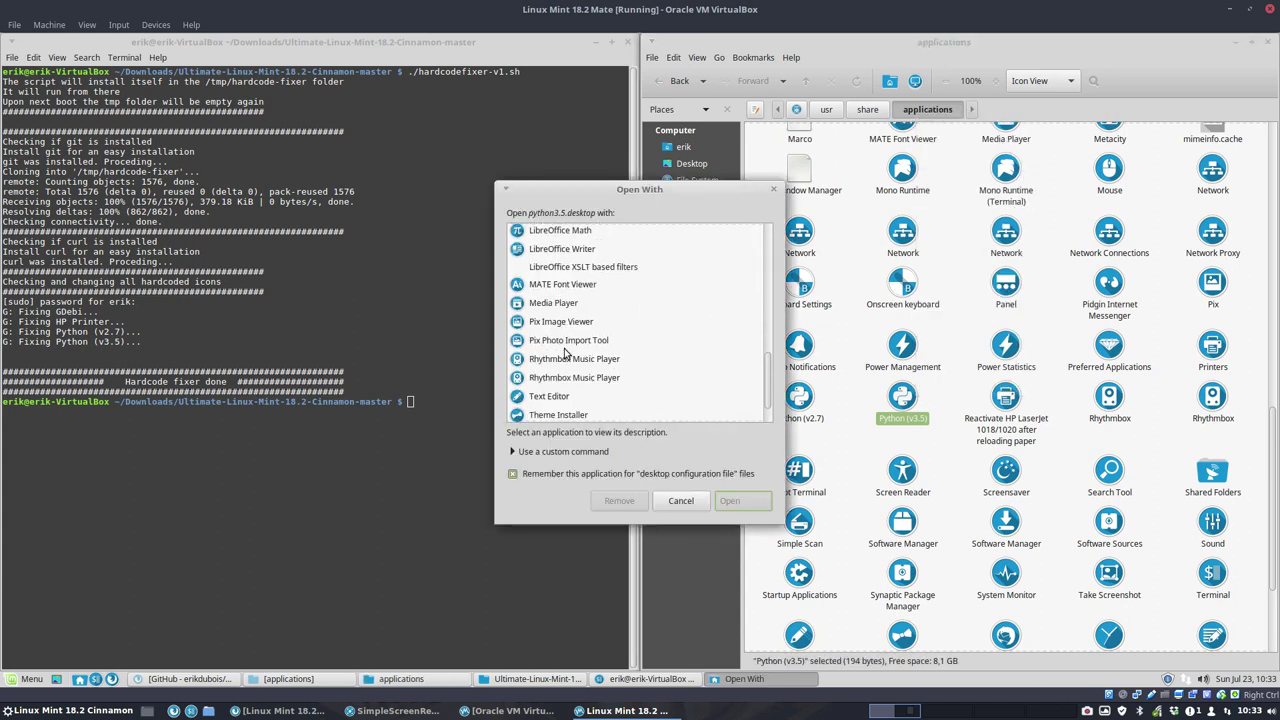
scroll(565, 352, down, 1)
click(584, 357)
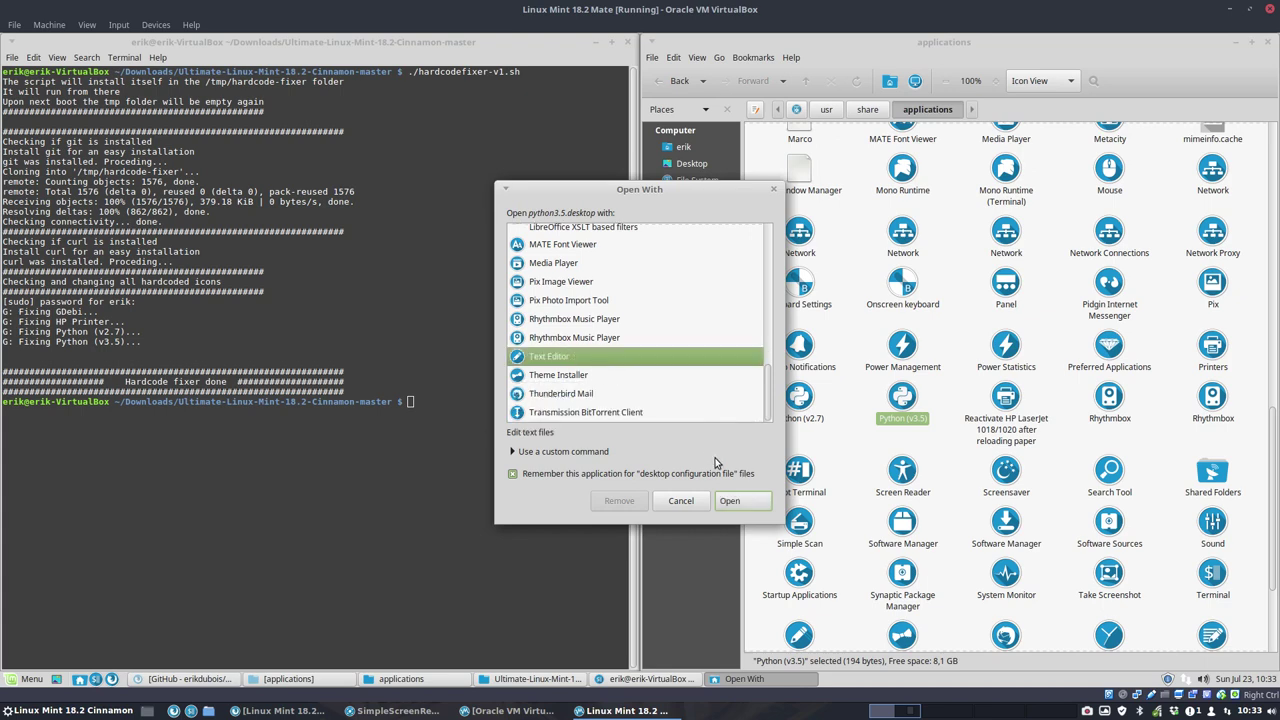
click(740, 503)
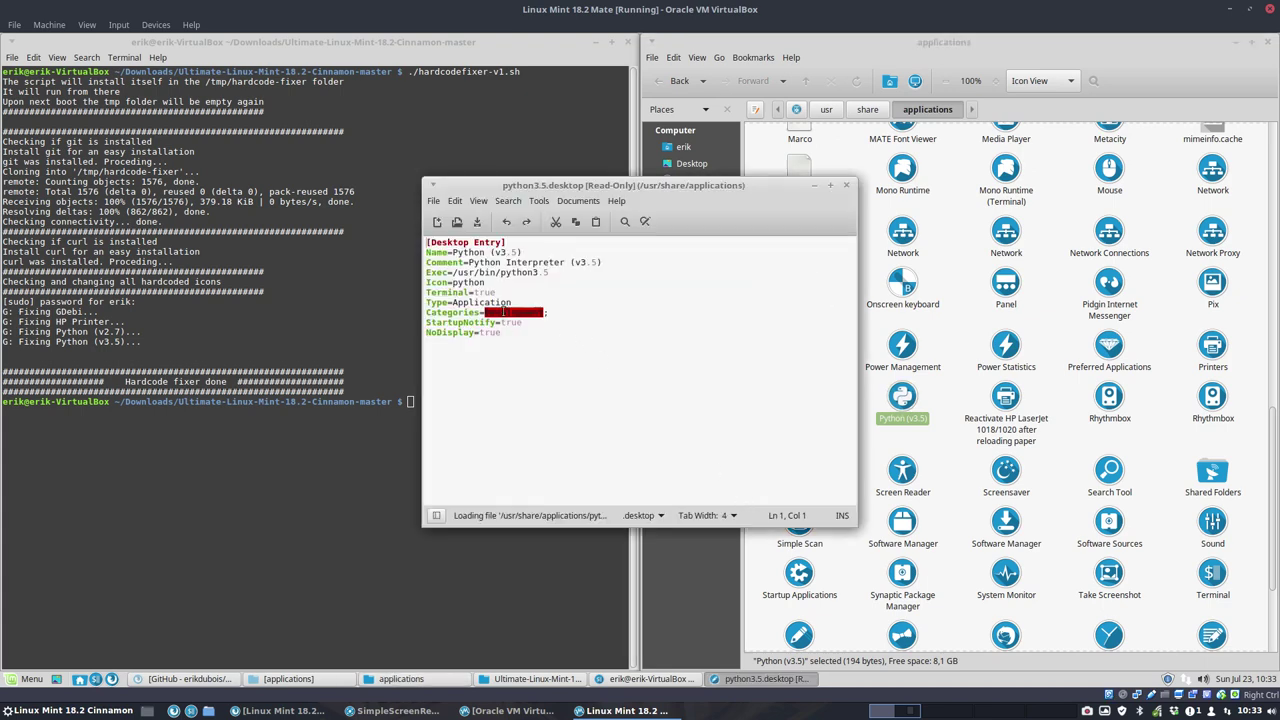
click(501, 312)
double_click(473, 282)
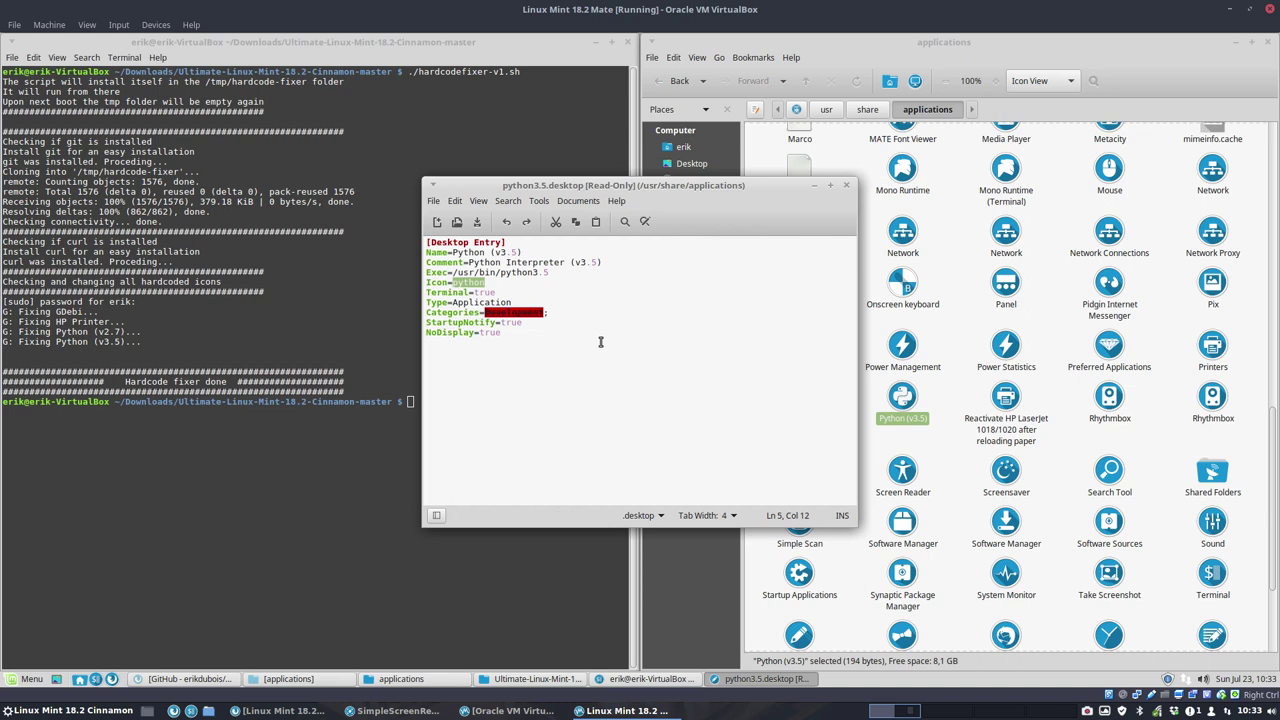
click(509, 286)
Step: Close the launcher editor, terminal, applications folder and scripts folder windows
click(847, 187)
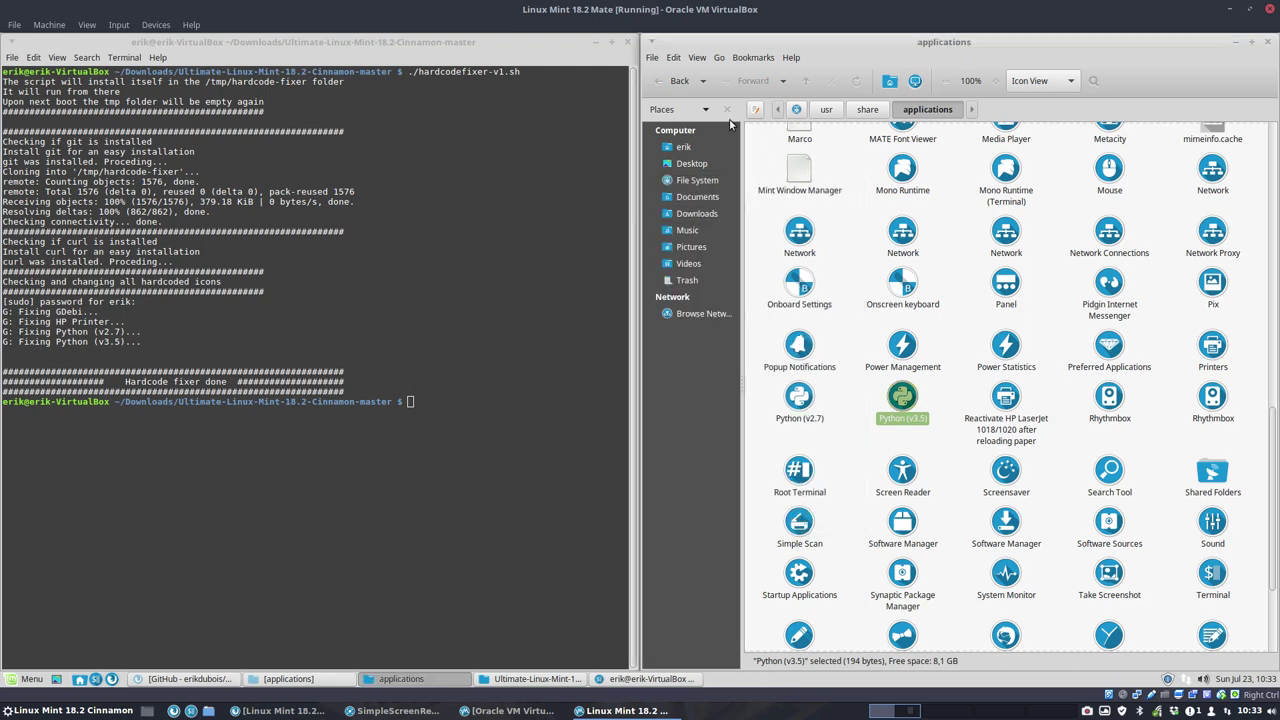
click(628, 42)
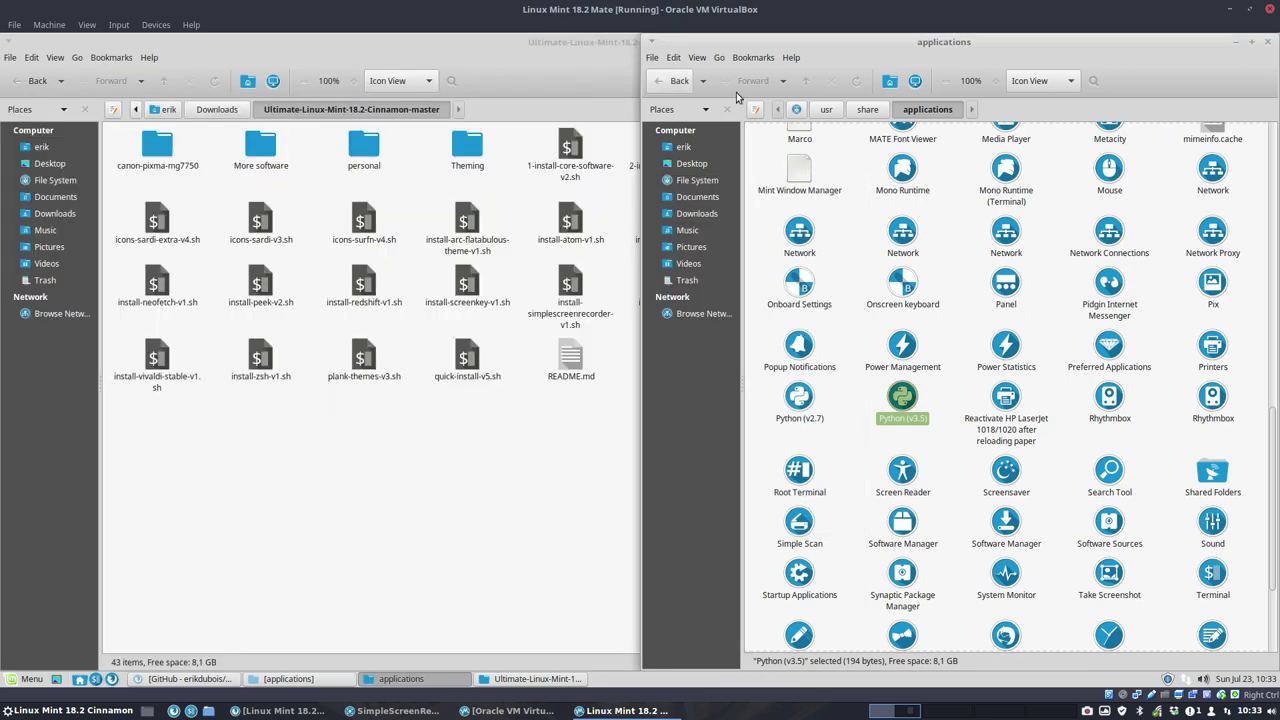
click(1267, 42)
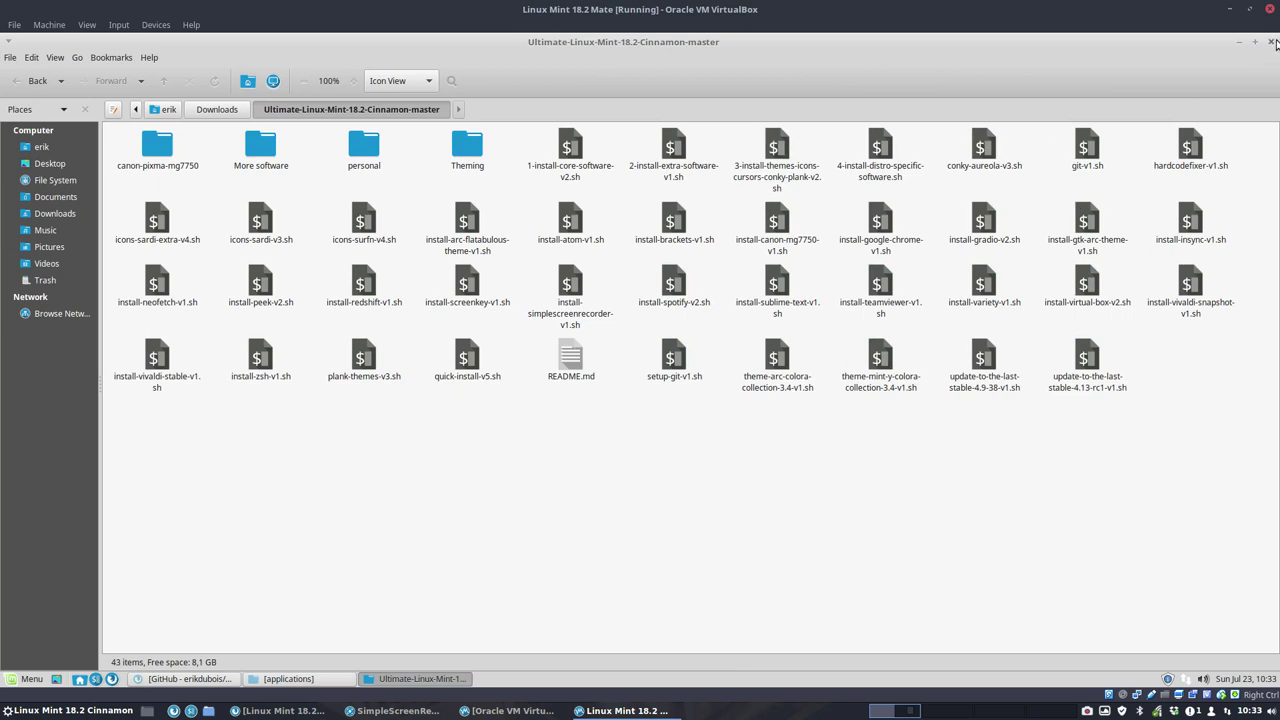
click(1272, 42)
click(126, 433)
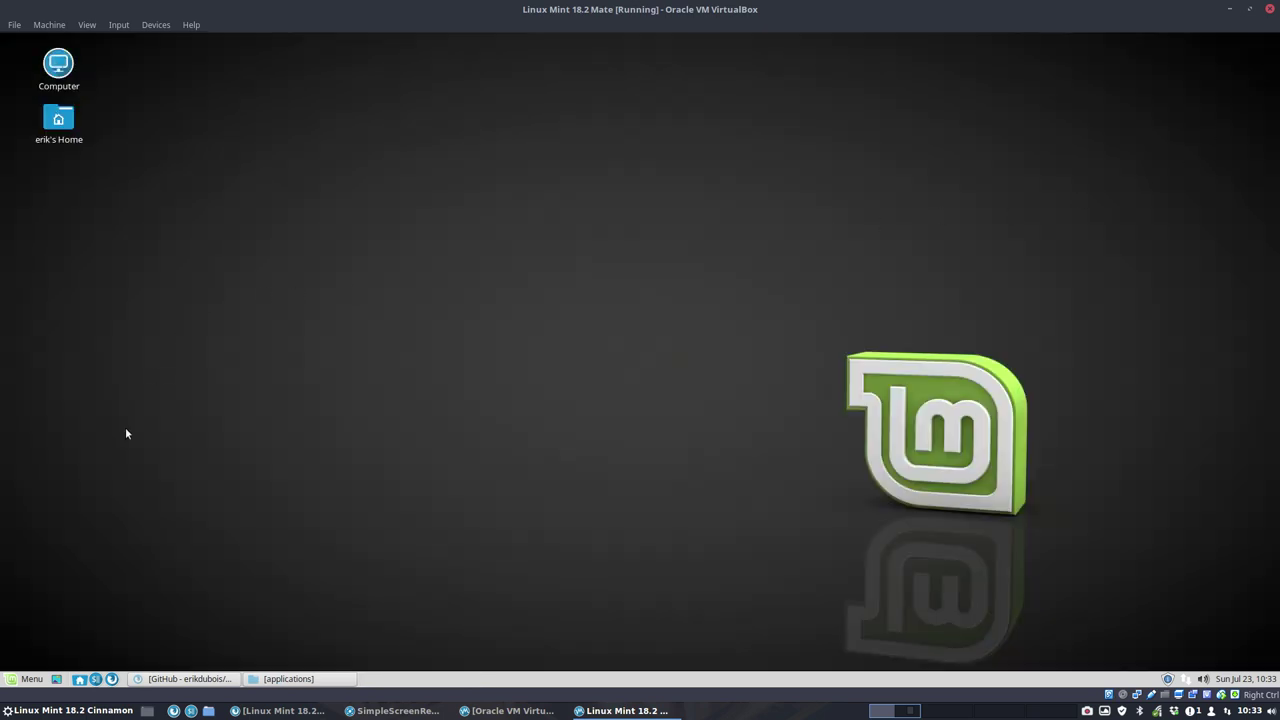
Step: Add Appearance from Preferences to the menu favourites and move it to the top
click(28, 679)
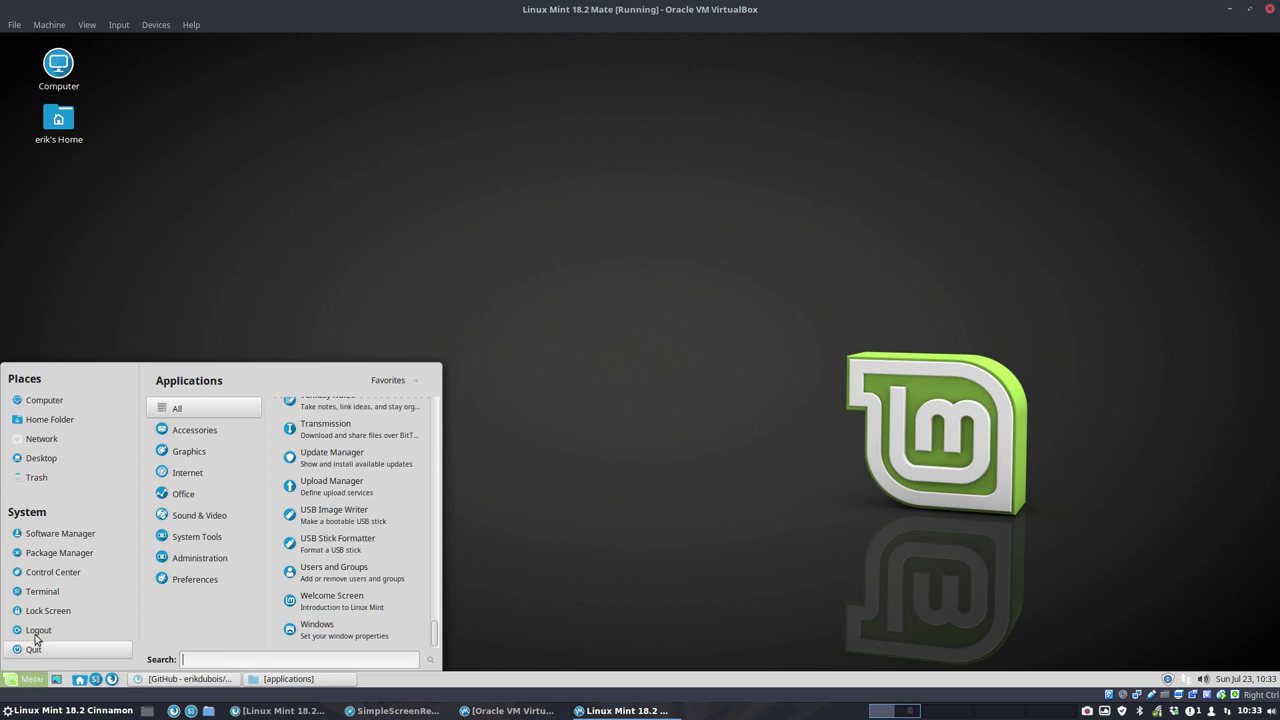
mouse_move(185, 579)
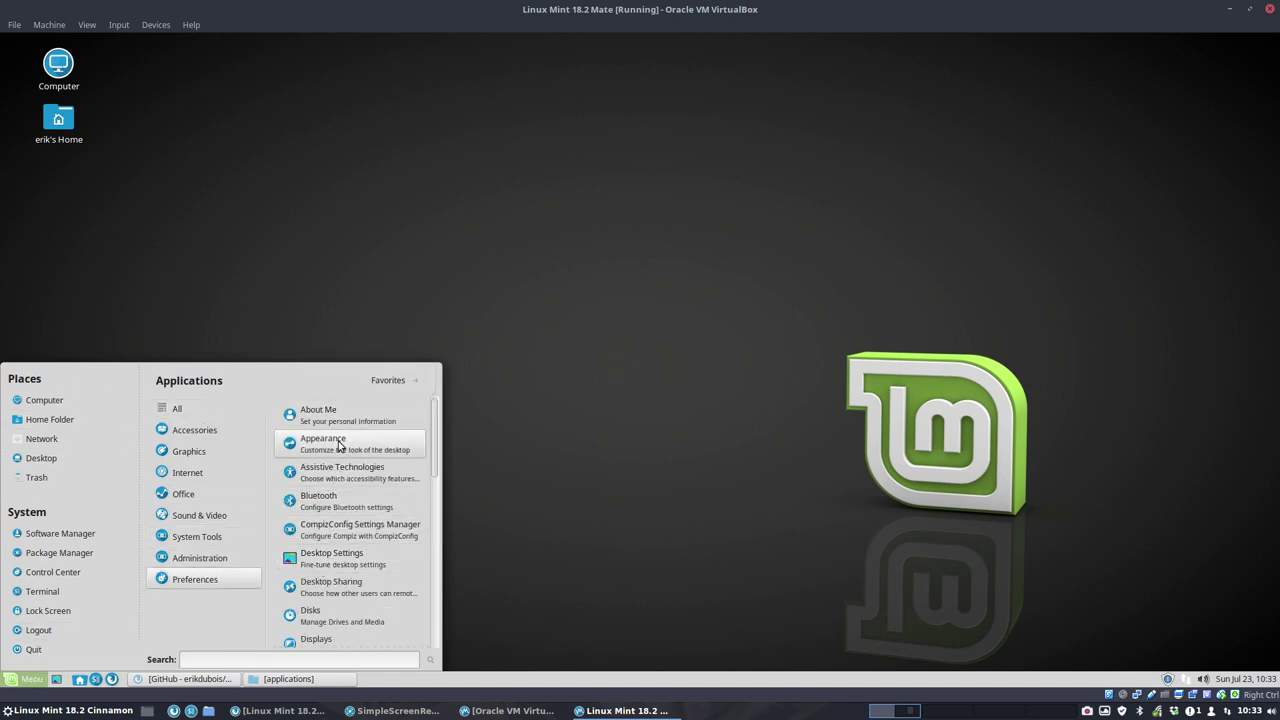
mouse_move(340, 447)
mouse_down()
mouse_move(33, 404)
mouse_move(163, 404)
mouse_move(233, 588)
mouse_move(366, 410)
mouse_move(342, 450)
mouse_up()
right_click(342, 452)
click(405, 500)
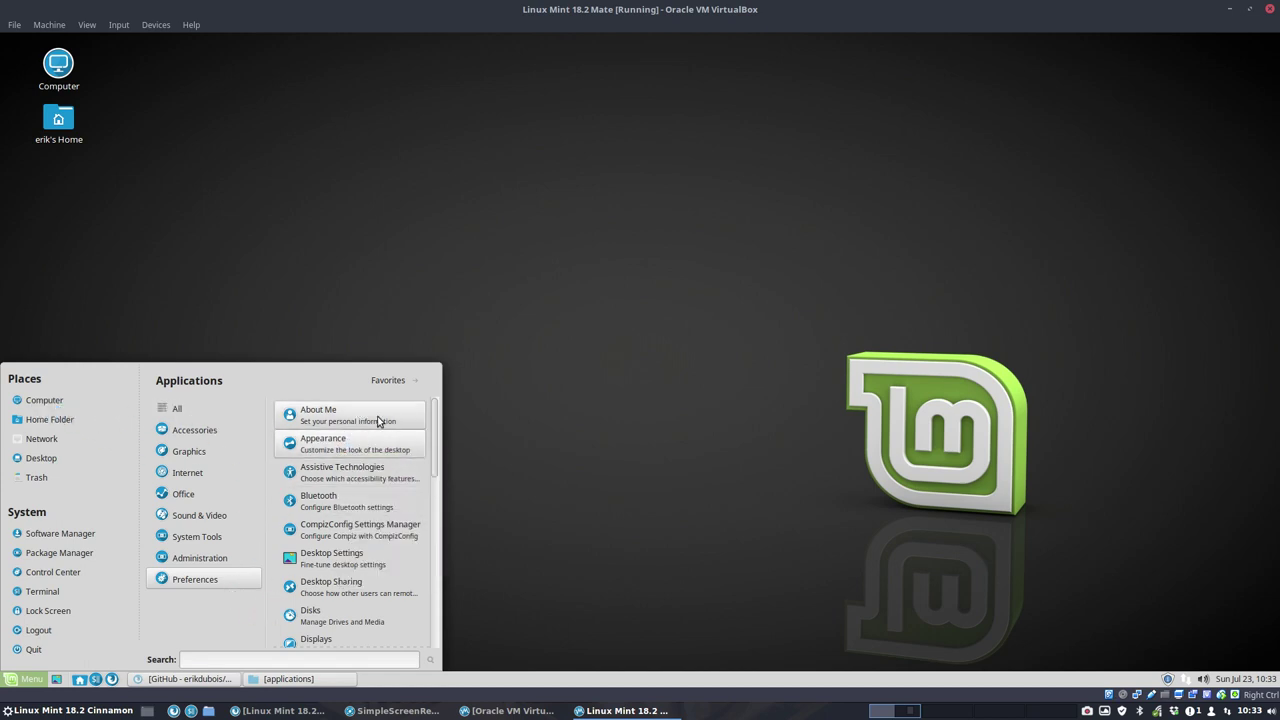
click(383, 390)
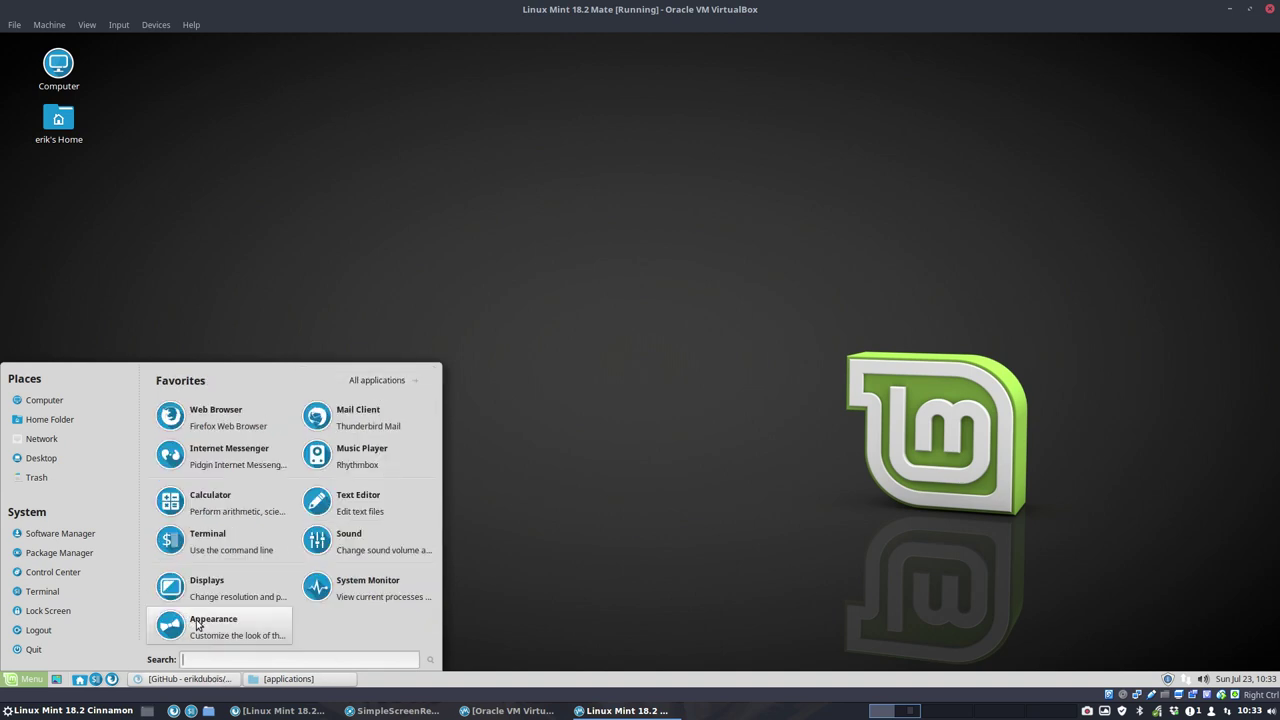
drag(186, 620, 190, 412)
Step: Launch Appearance, set the icon theme to Surfn Arc in Customize, and close both dialogs
click(190, 412)
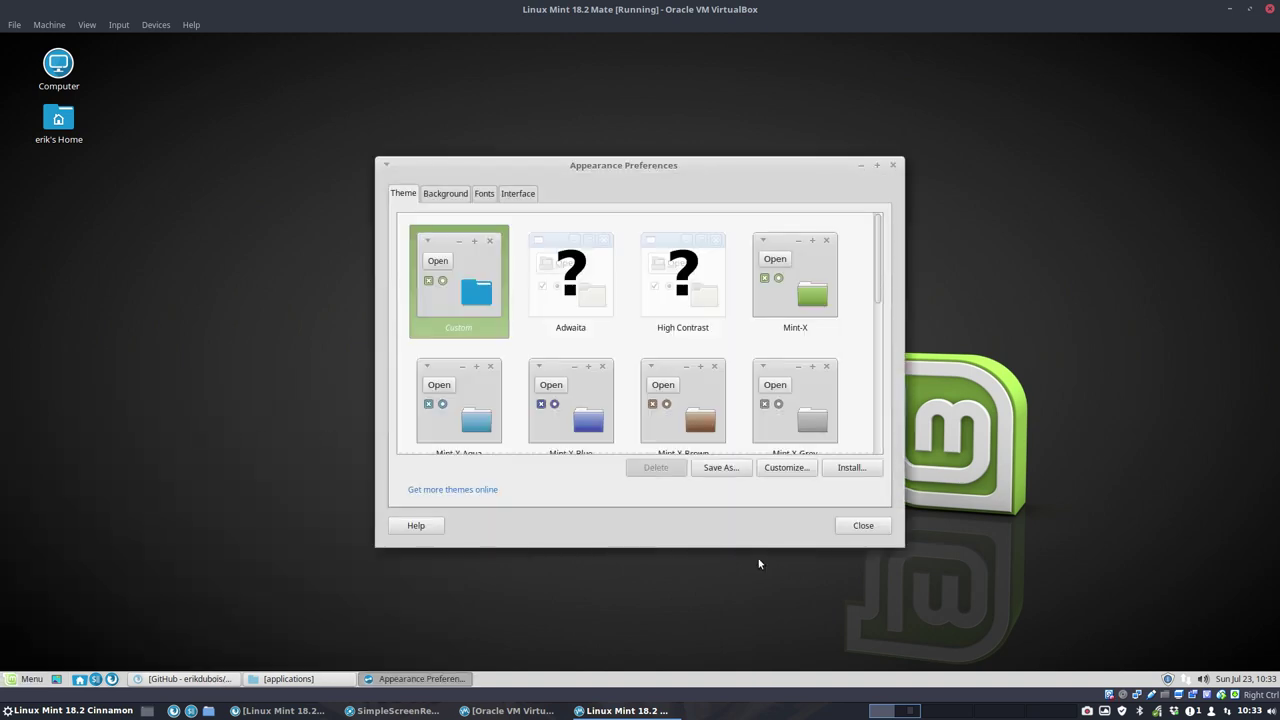
click(786, 468)
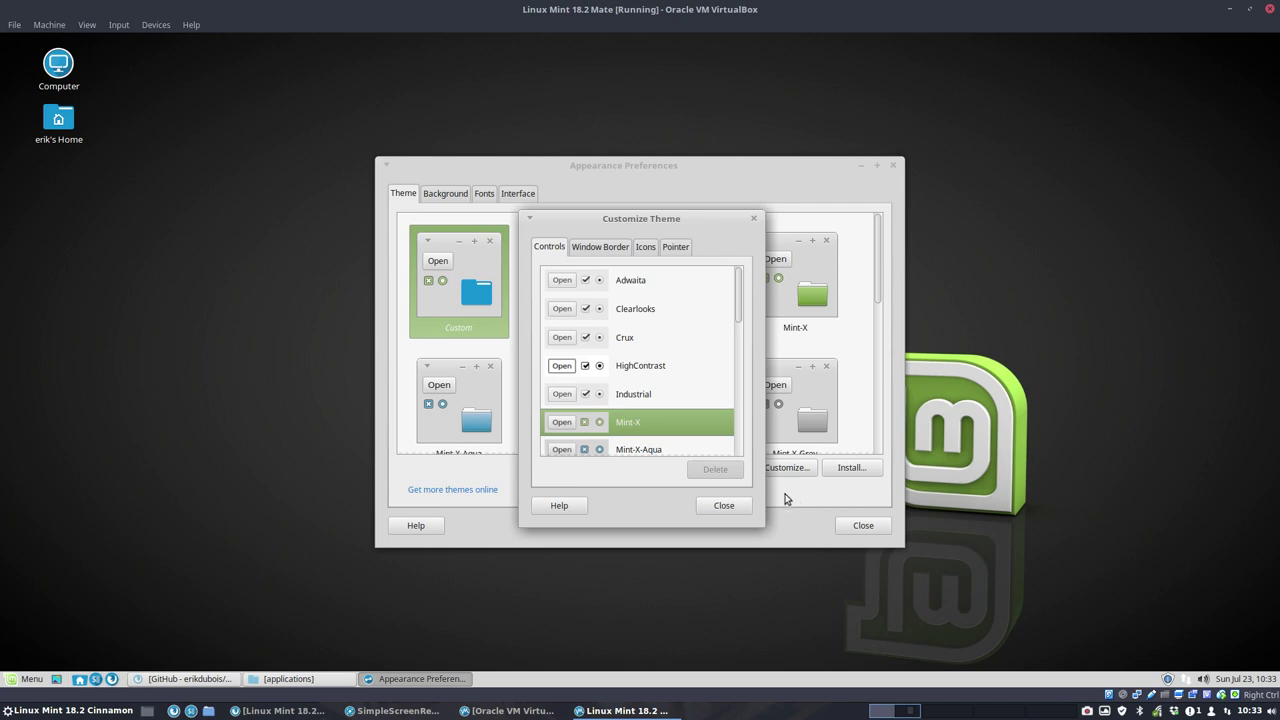
click(644, 247)
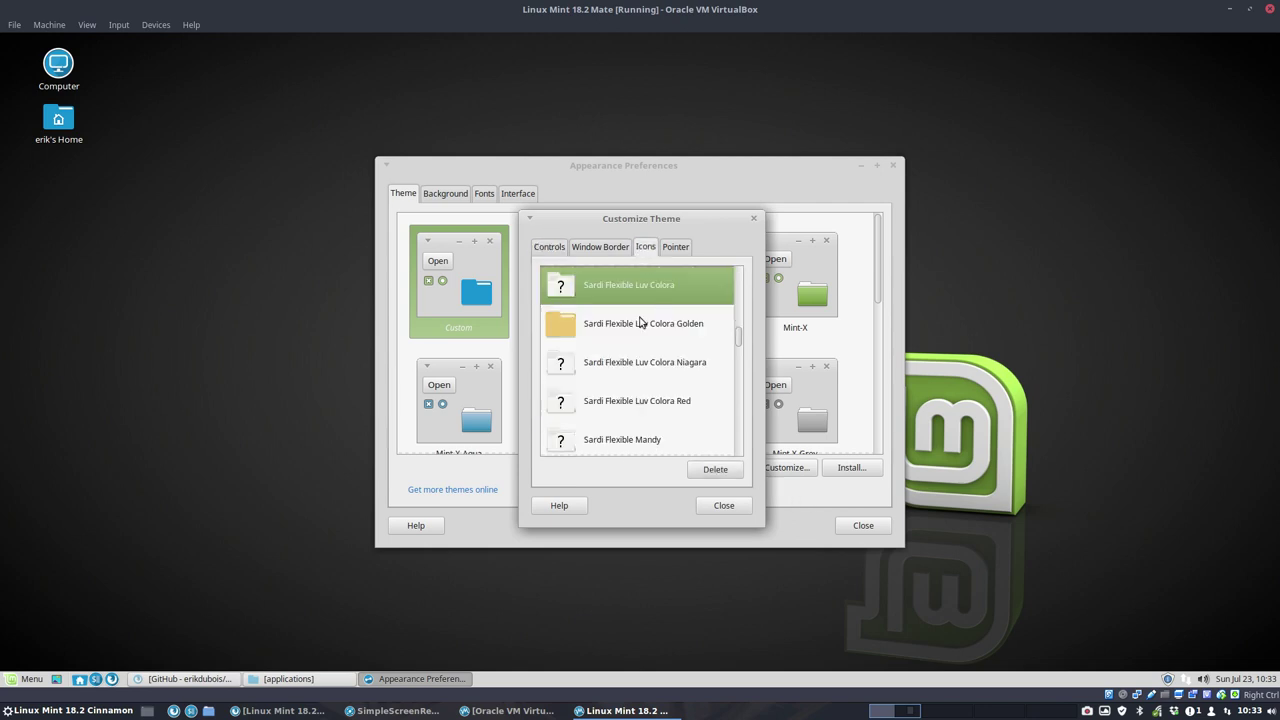
scroll(632, 370, down, 1)
scroll(632, 370, down, 15)
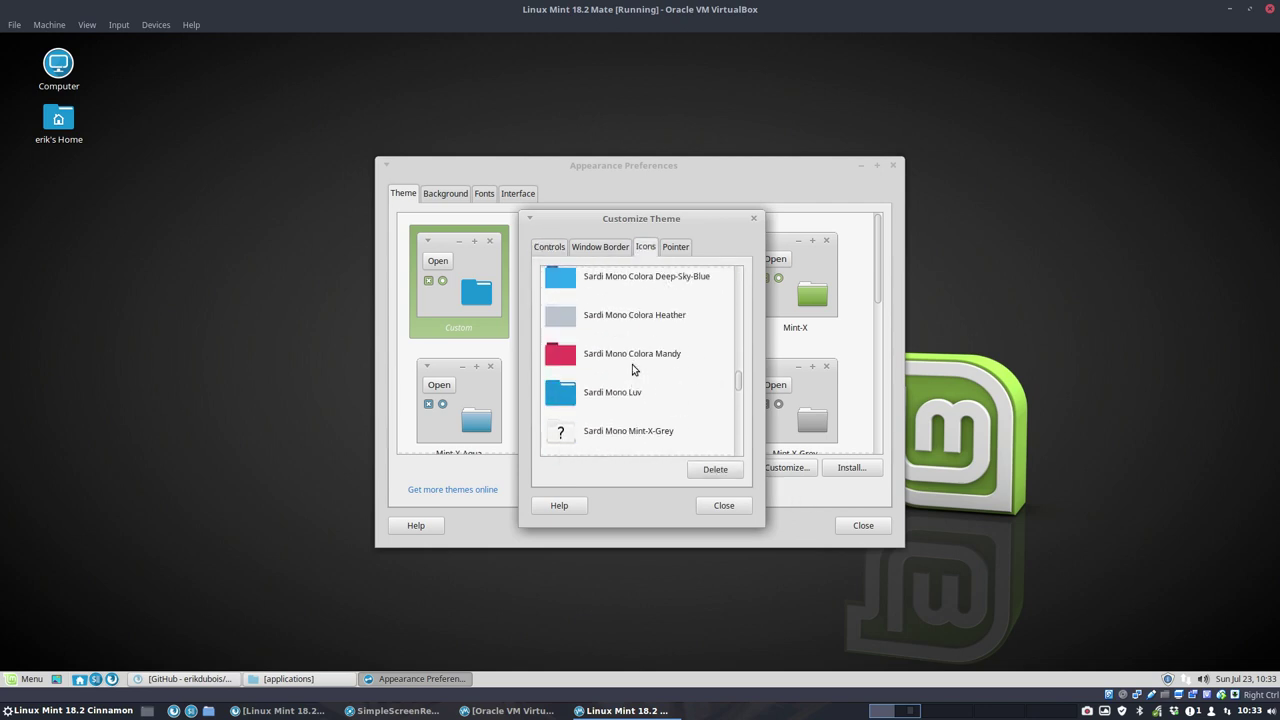
scroll(632, 370, down, 15)
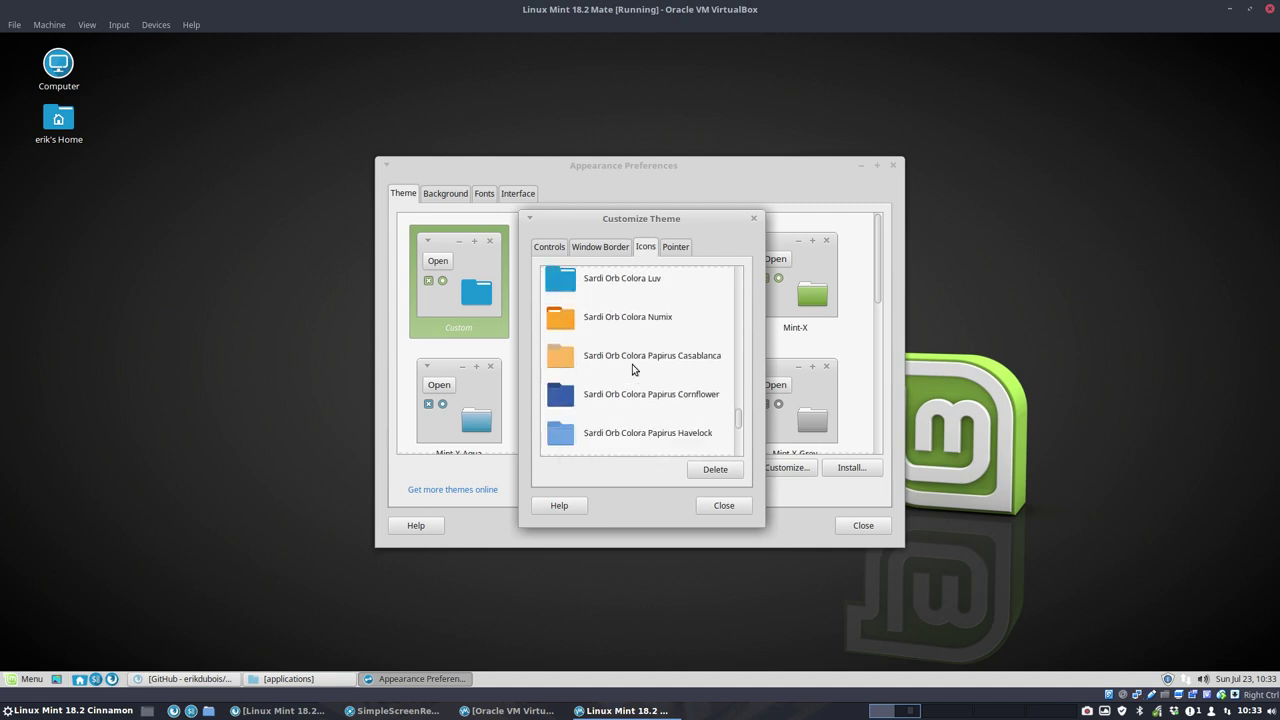
scroll(632, 368, down, 6)
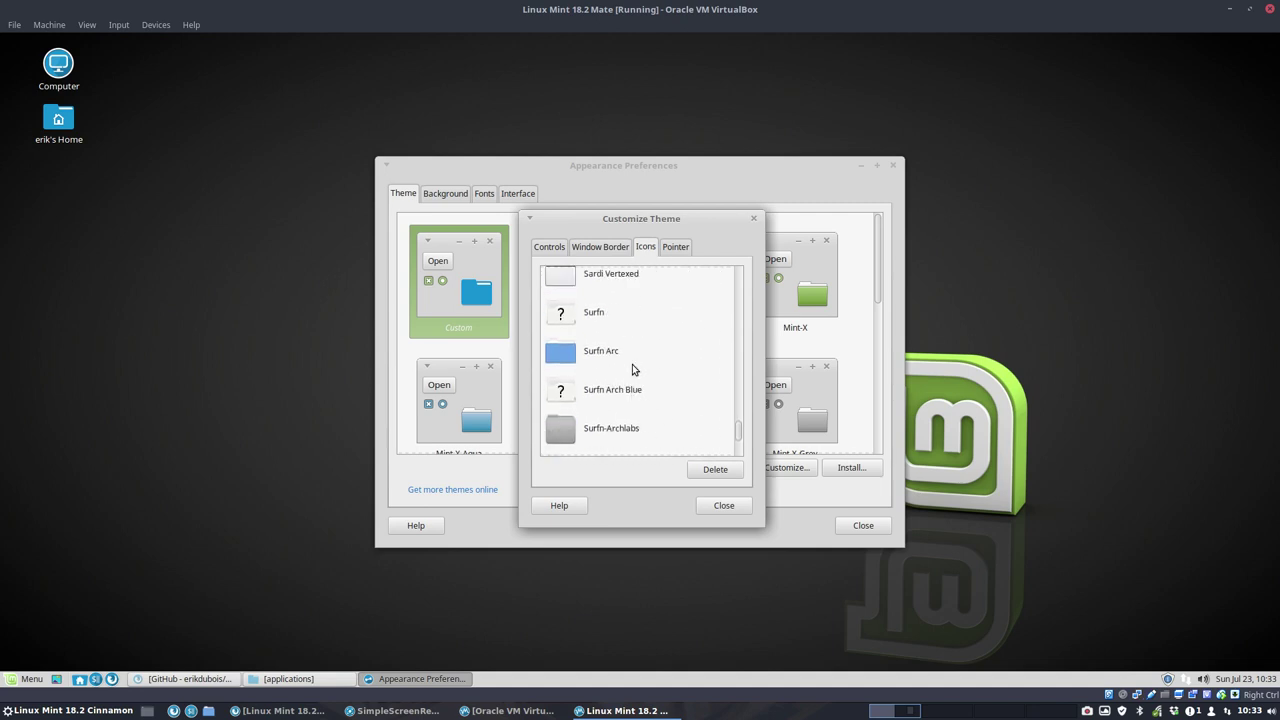
click(615, 322)
click(617, 355)
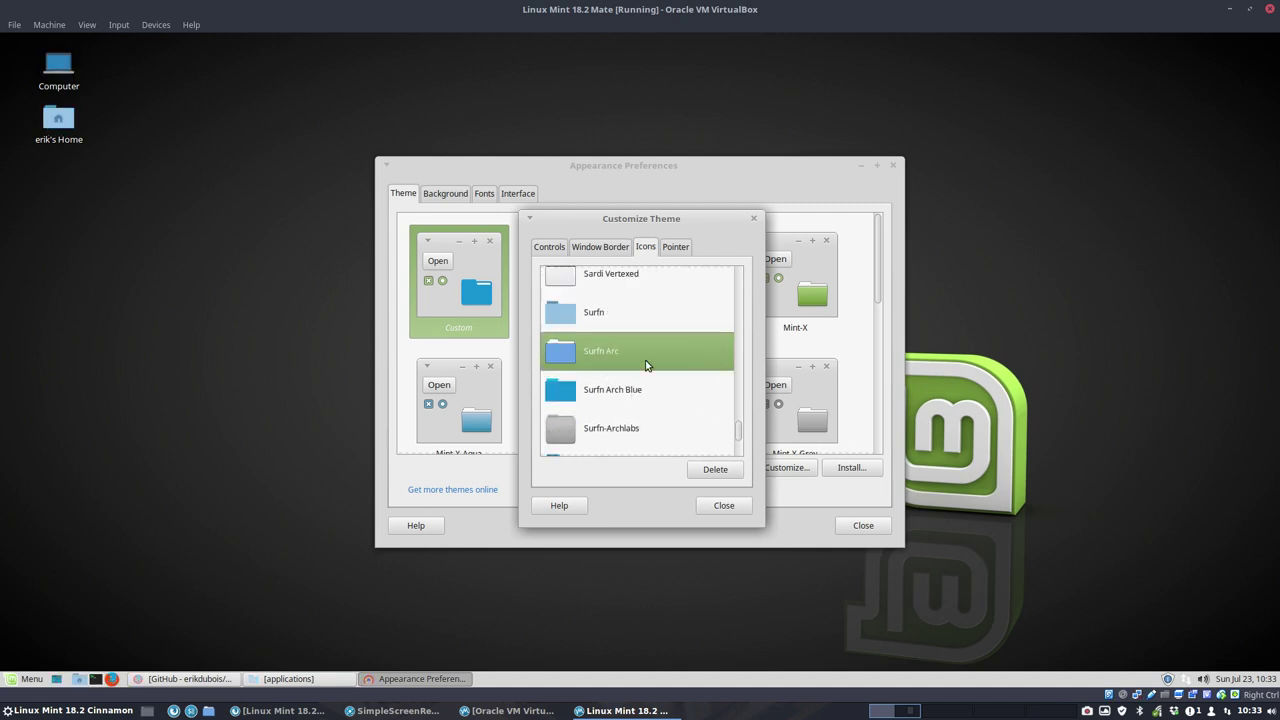
click(727, 507)
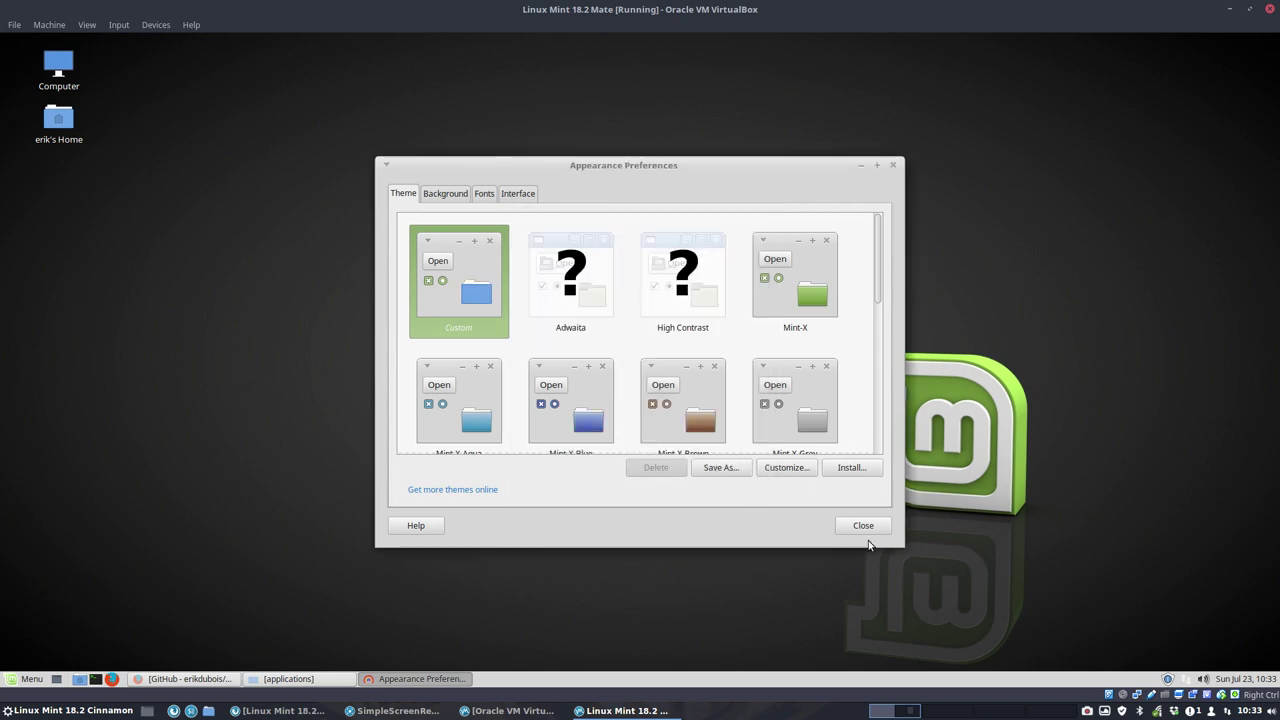
click(863, 526)
click(24, 677)
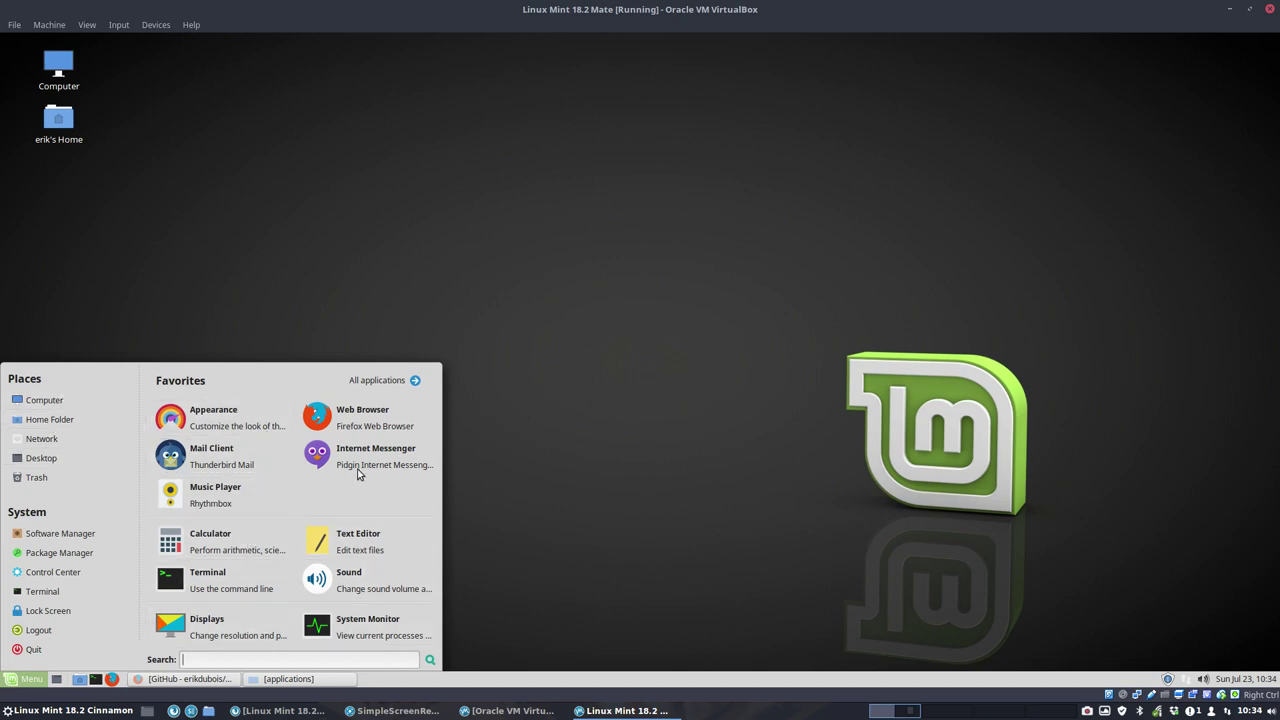
click(398, 385)
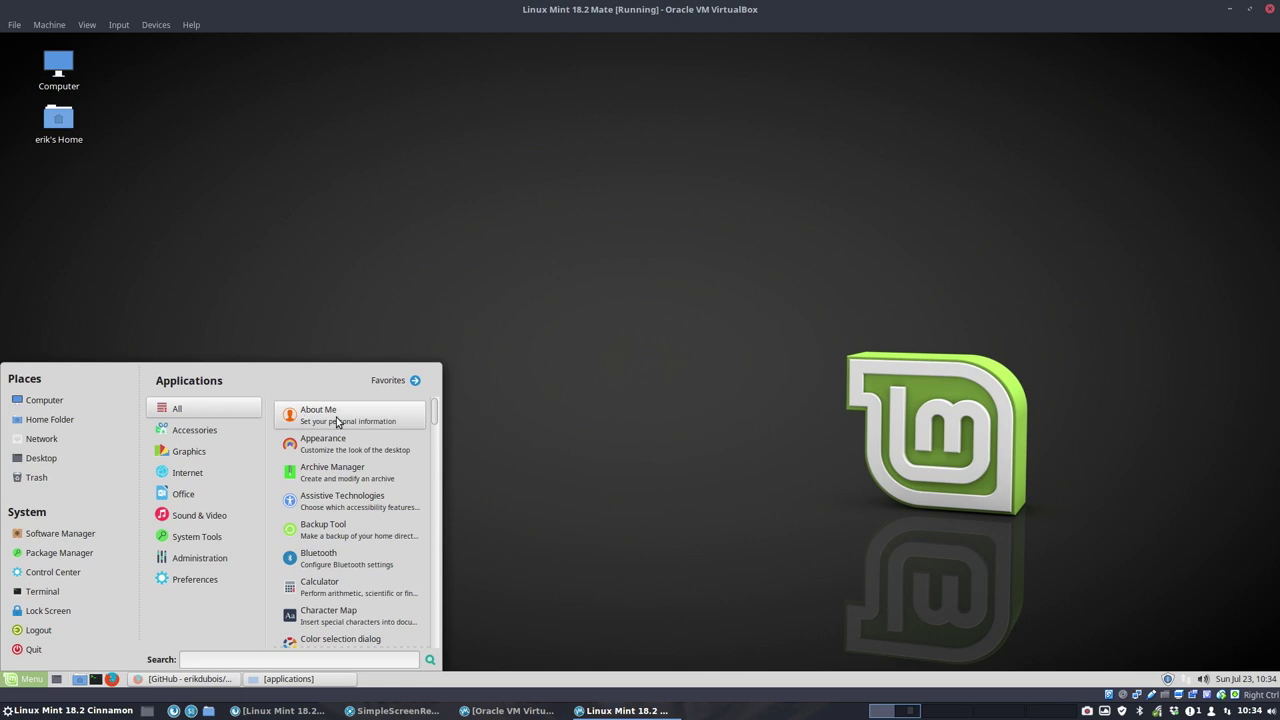
scroll(340, 422, down, 2)
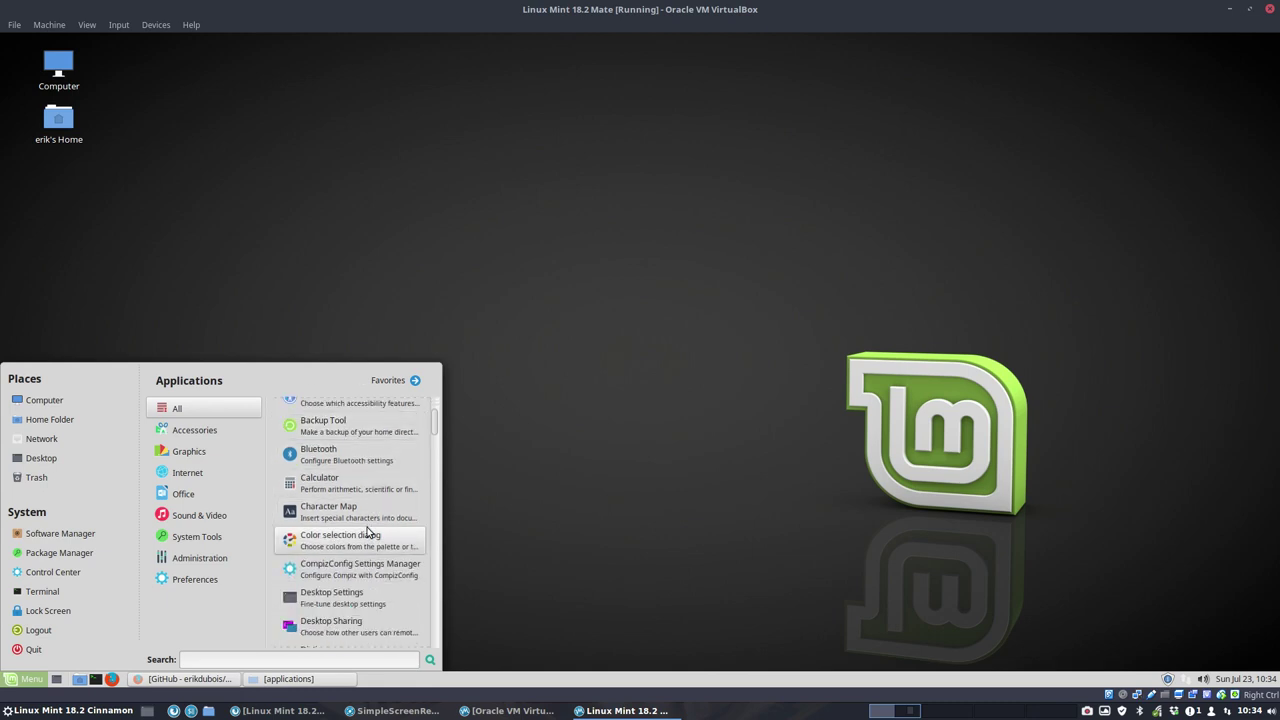
scroll(371, 514, up, 2)
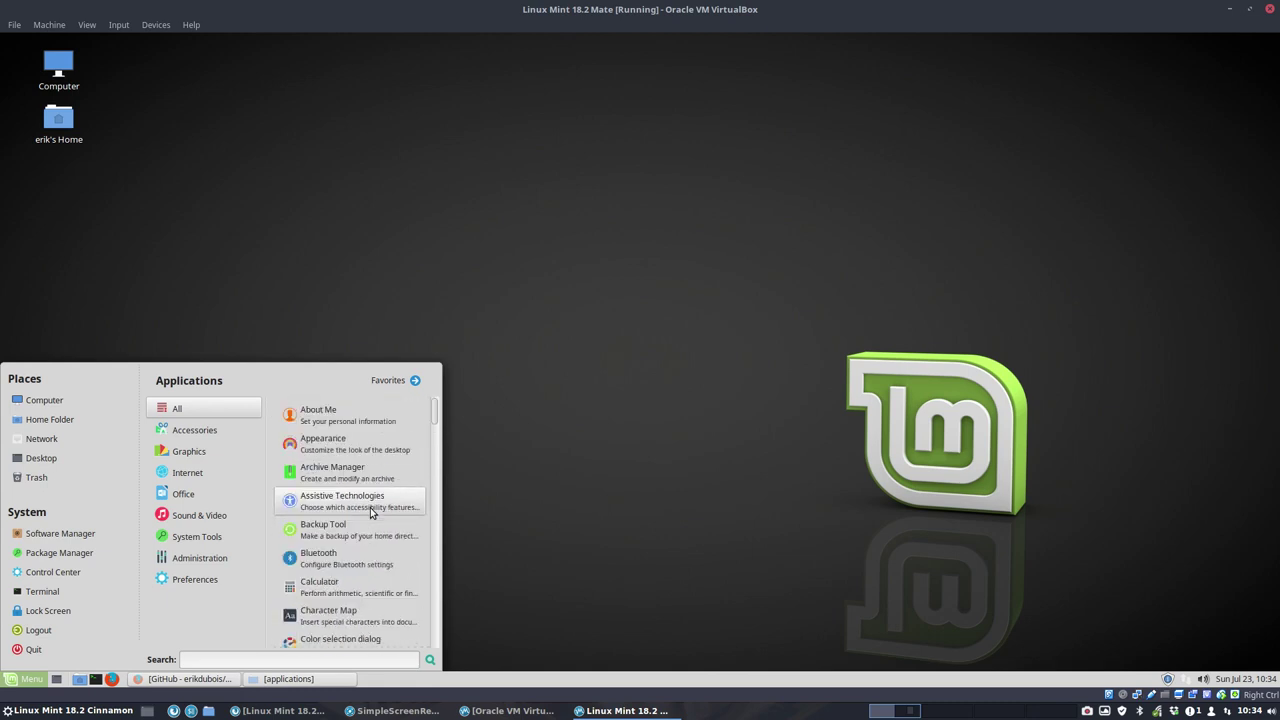
scroll(371, 514, down, 2)
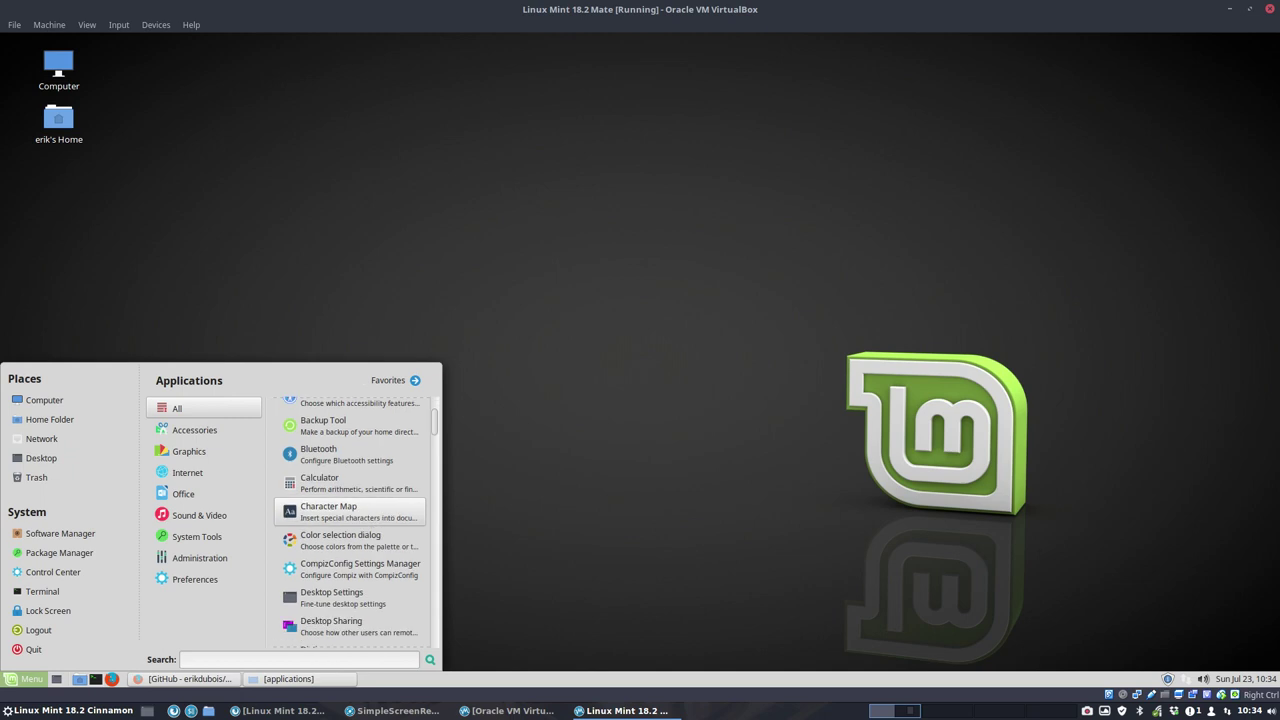
scroll(371, 514, down, 8)
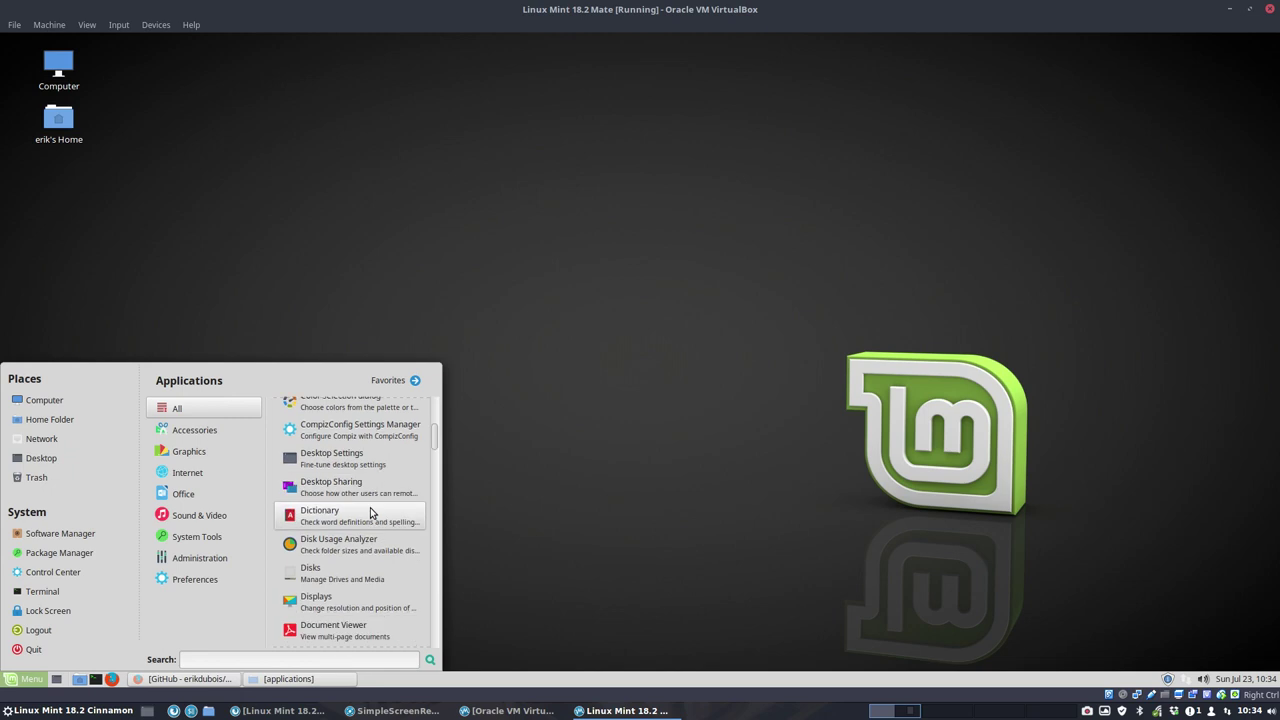
scroll(371, 514, down, 10)
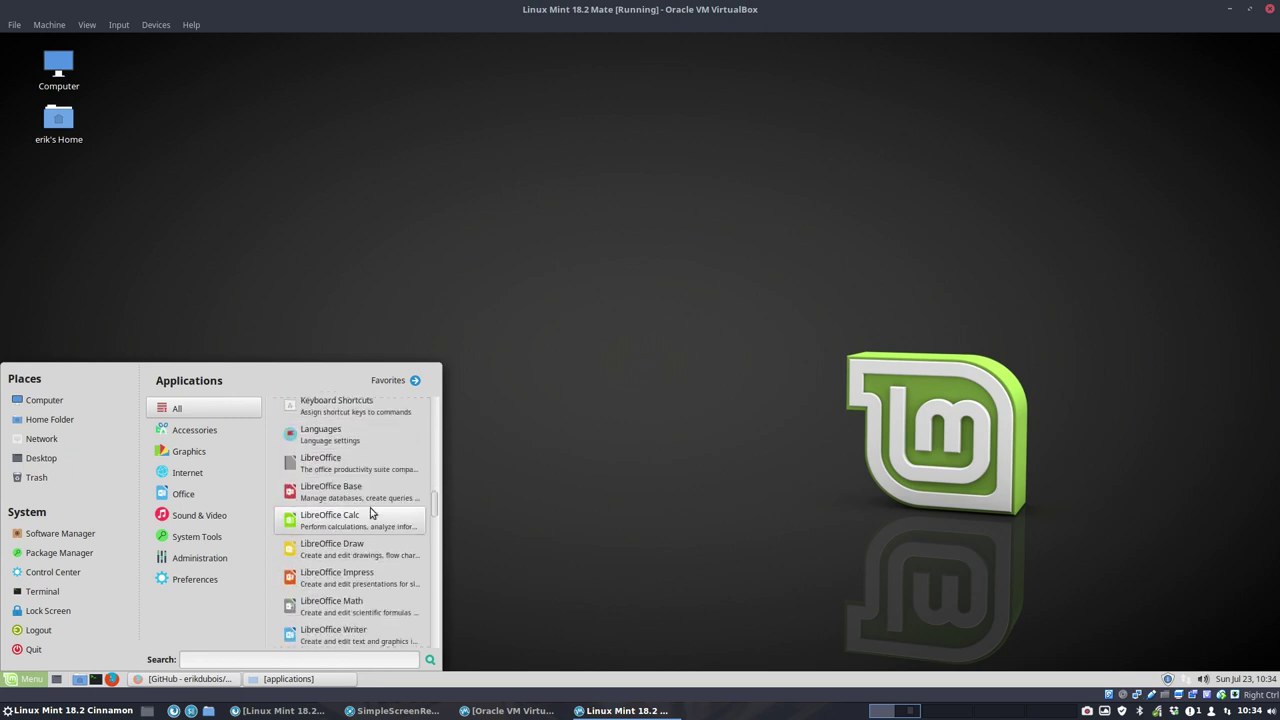
scroll(370, 512, down, 10)
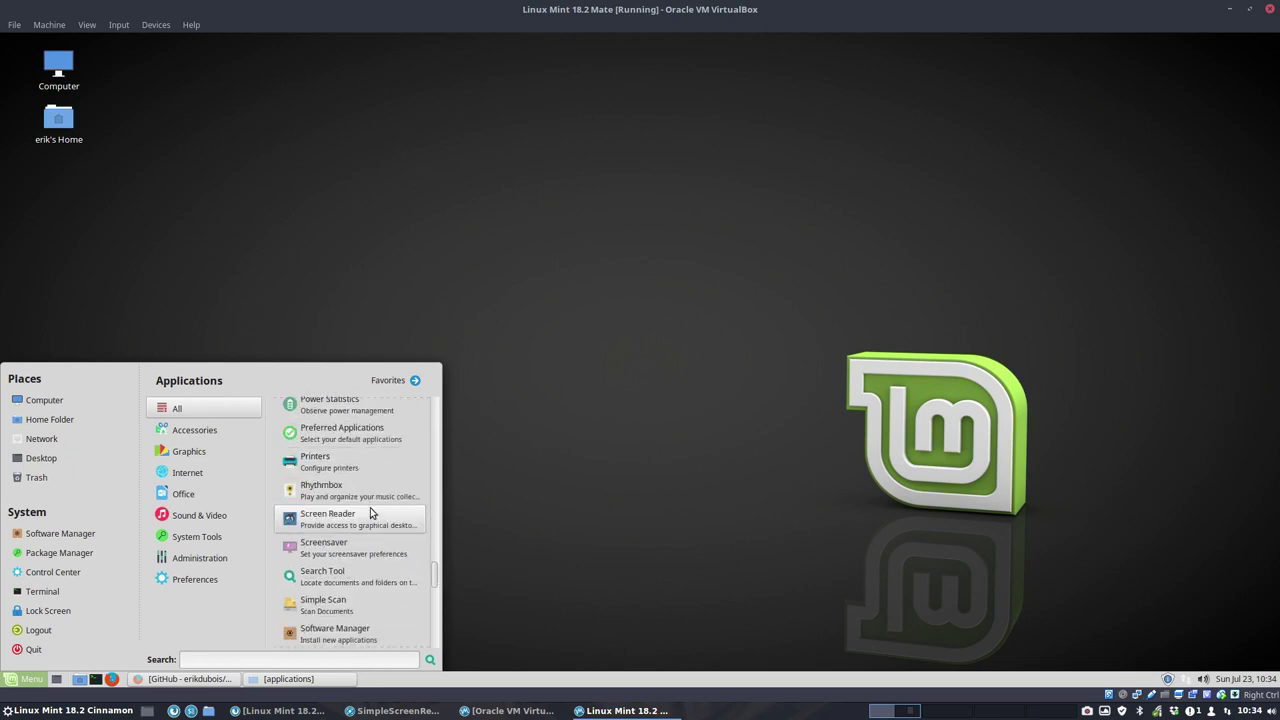
scroll(370, 512, down, 3)
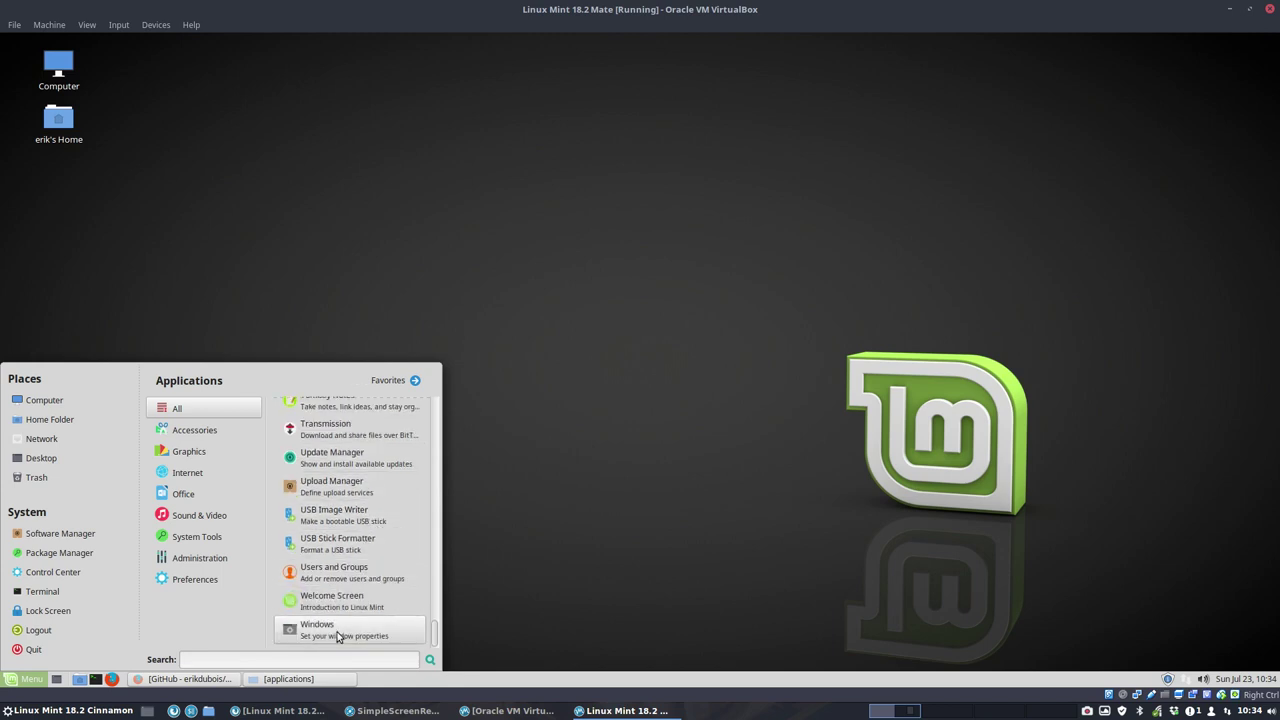
scroll(349, 541, up, 20)
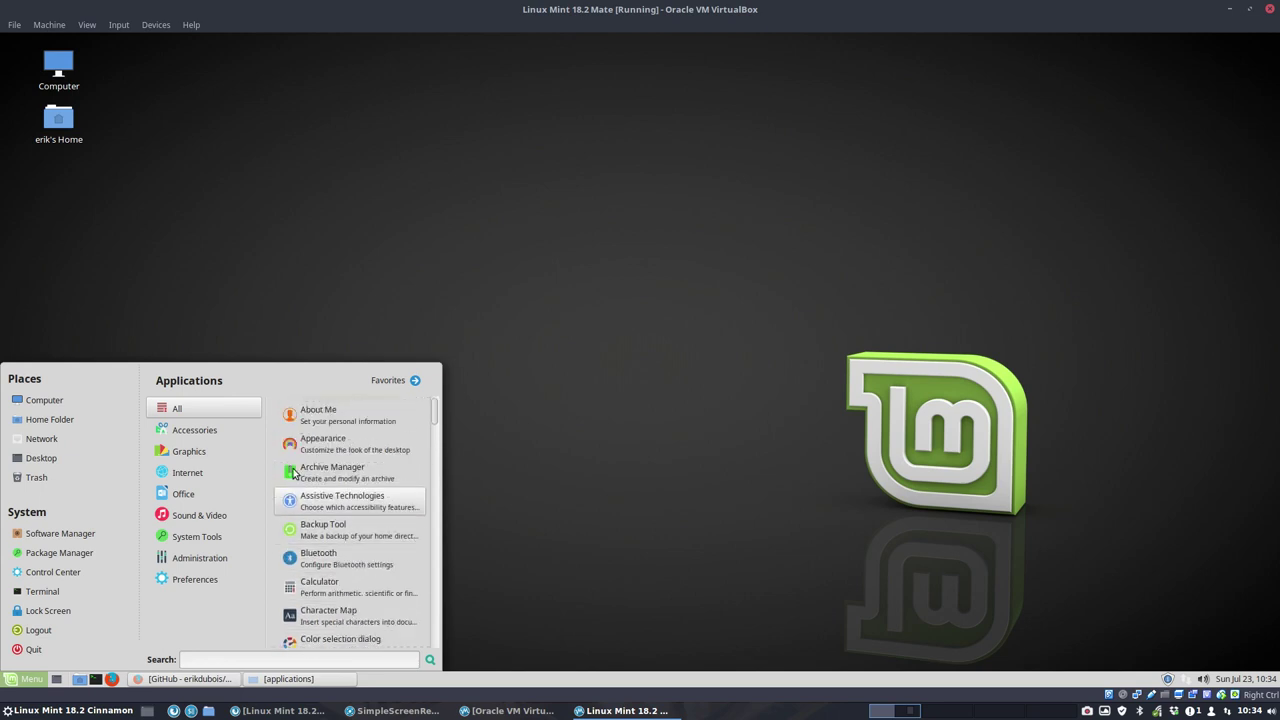
click(194, 430)
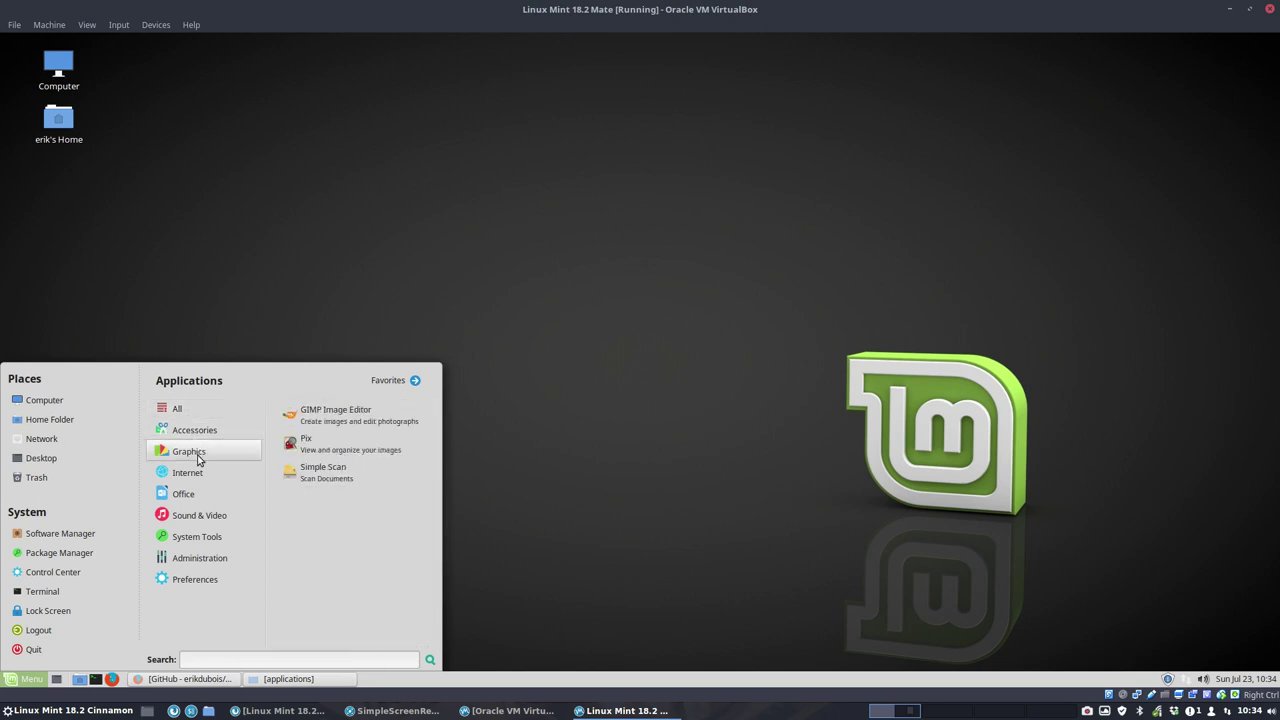
mouse_move(201, 497)
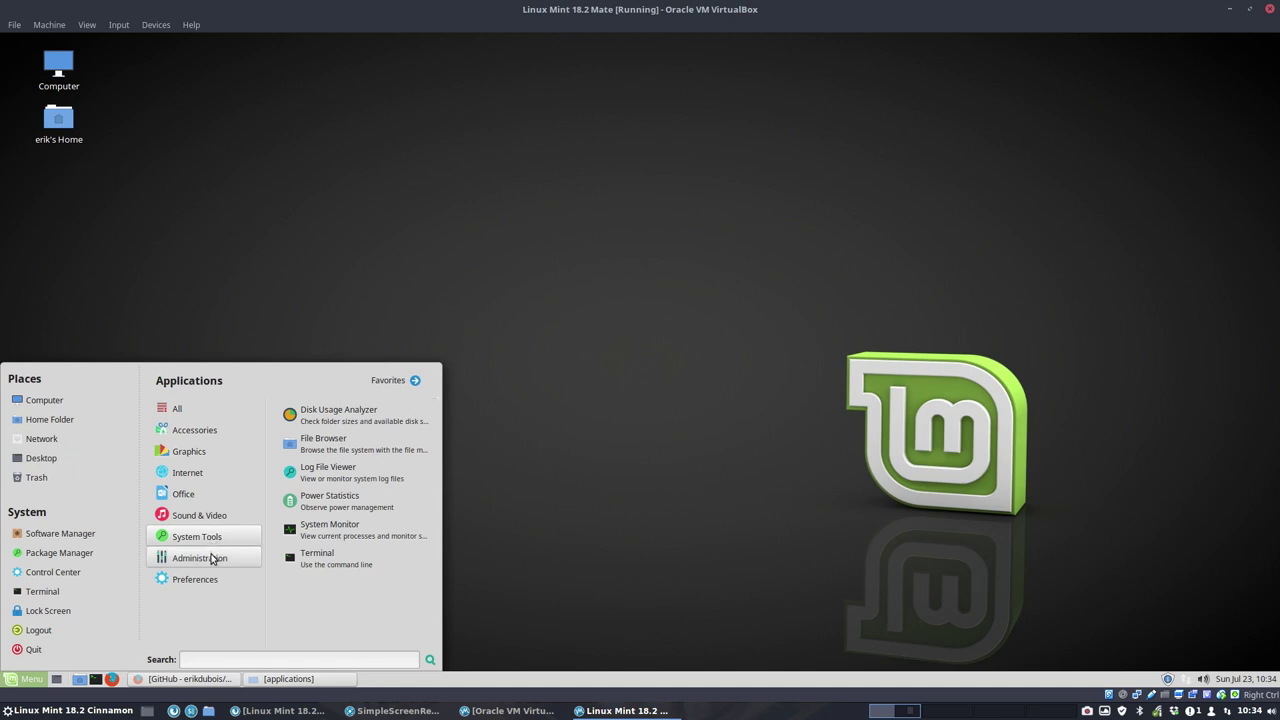
mouse_move(212, 577)
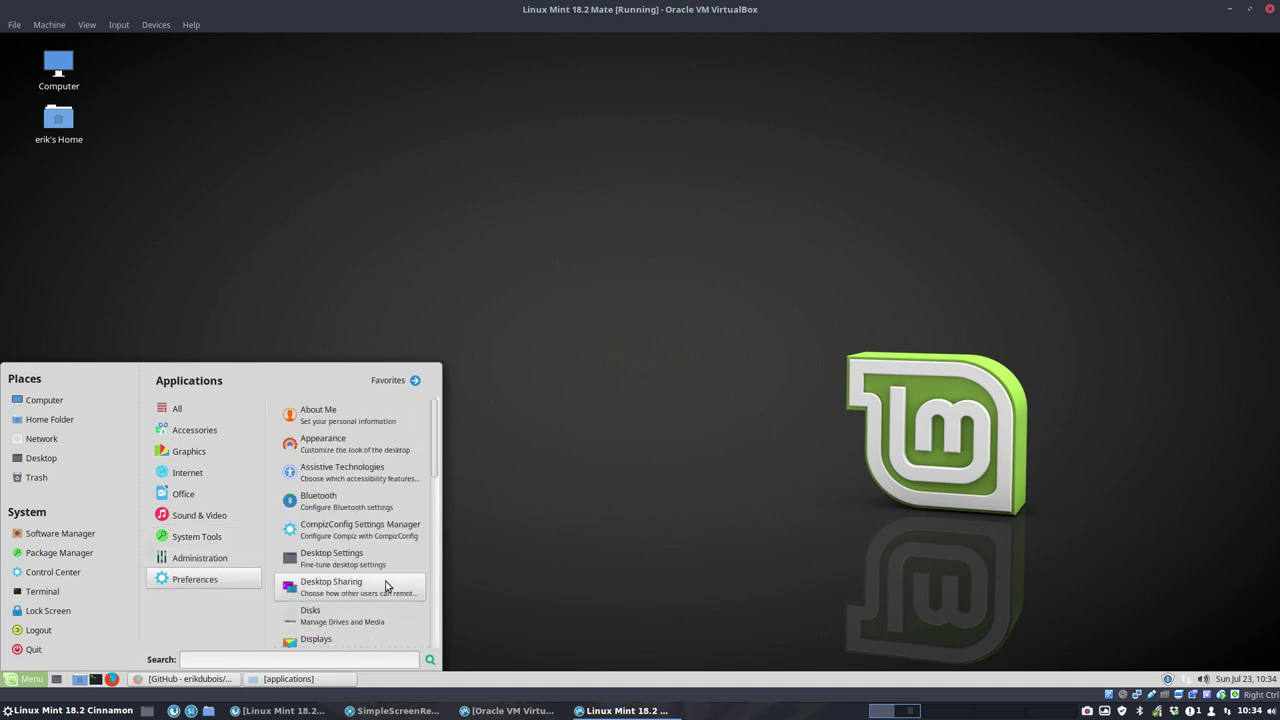
click(547, 366)
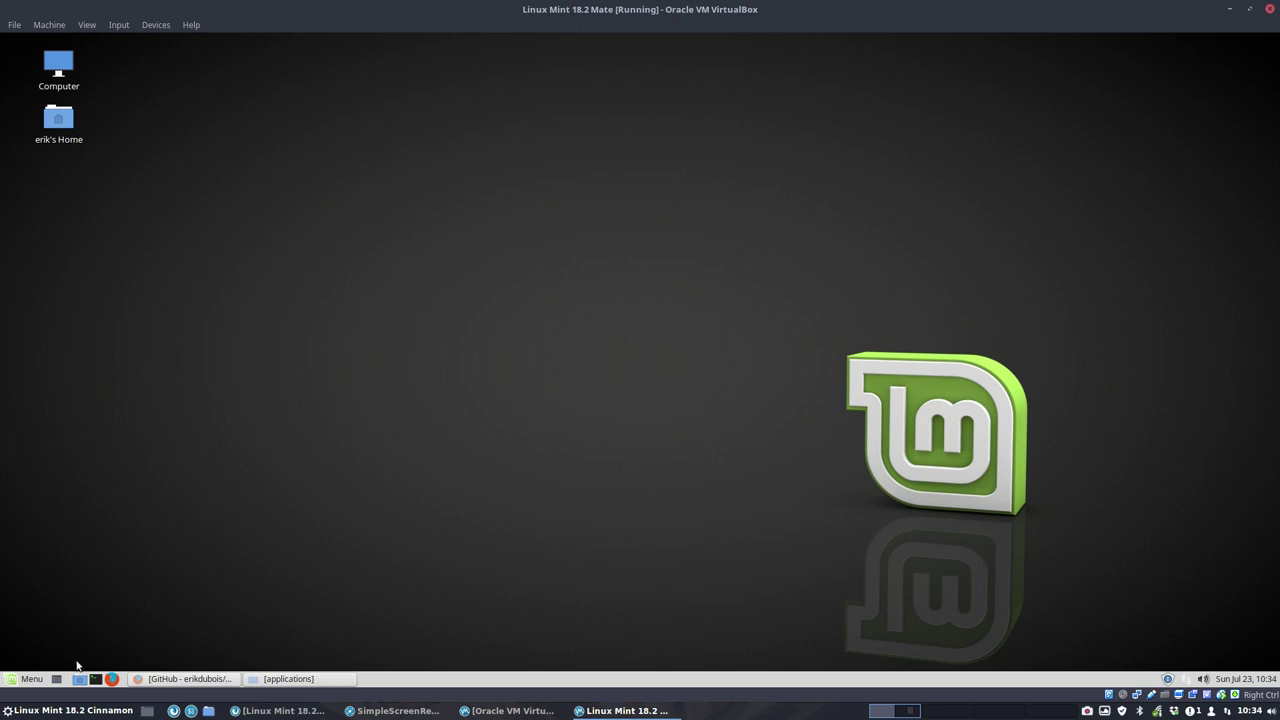
Step: Search the menu for 'info' and open the About Me settings
click(33, 678)
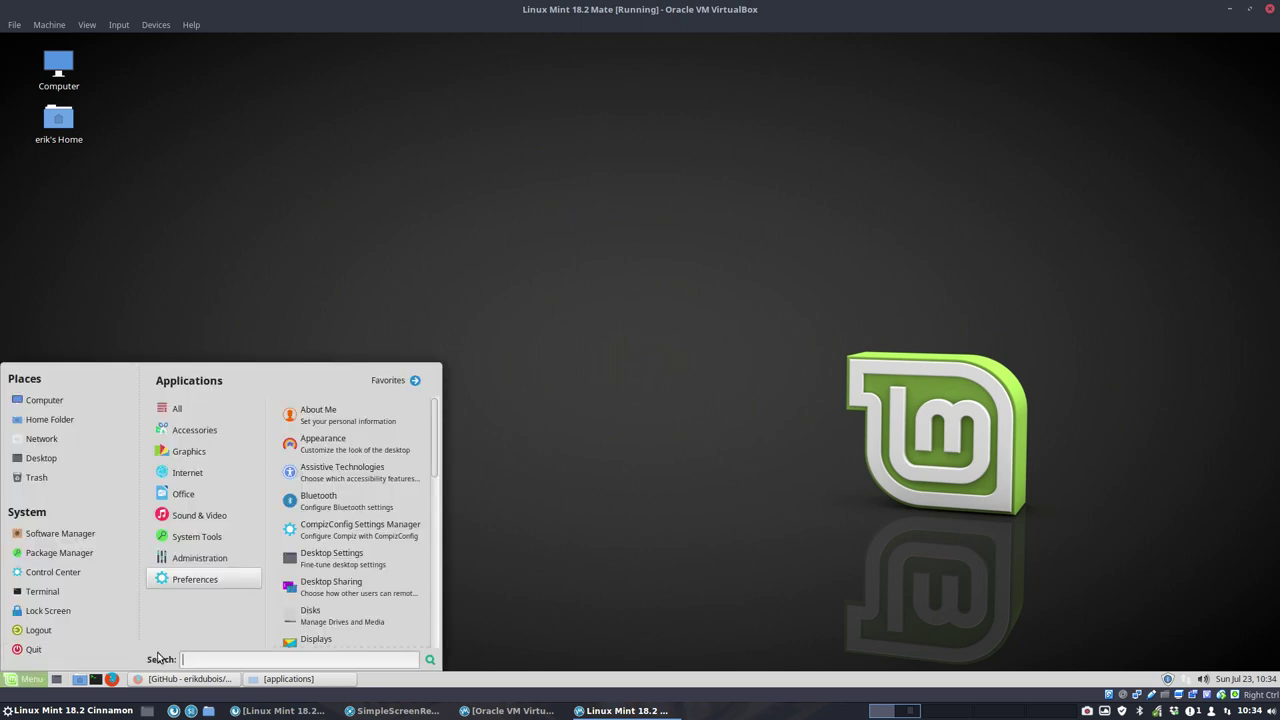
text(info)
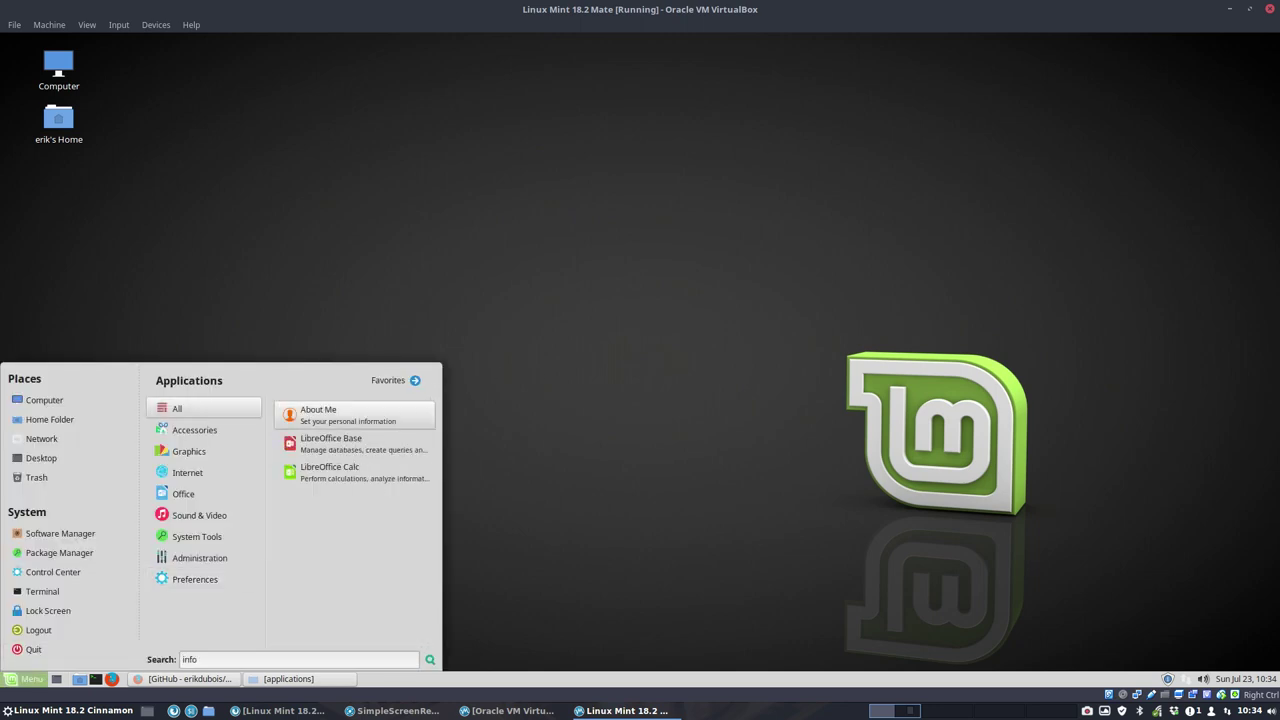
click(366, 414)
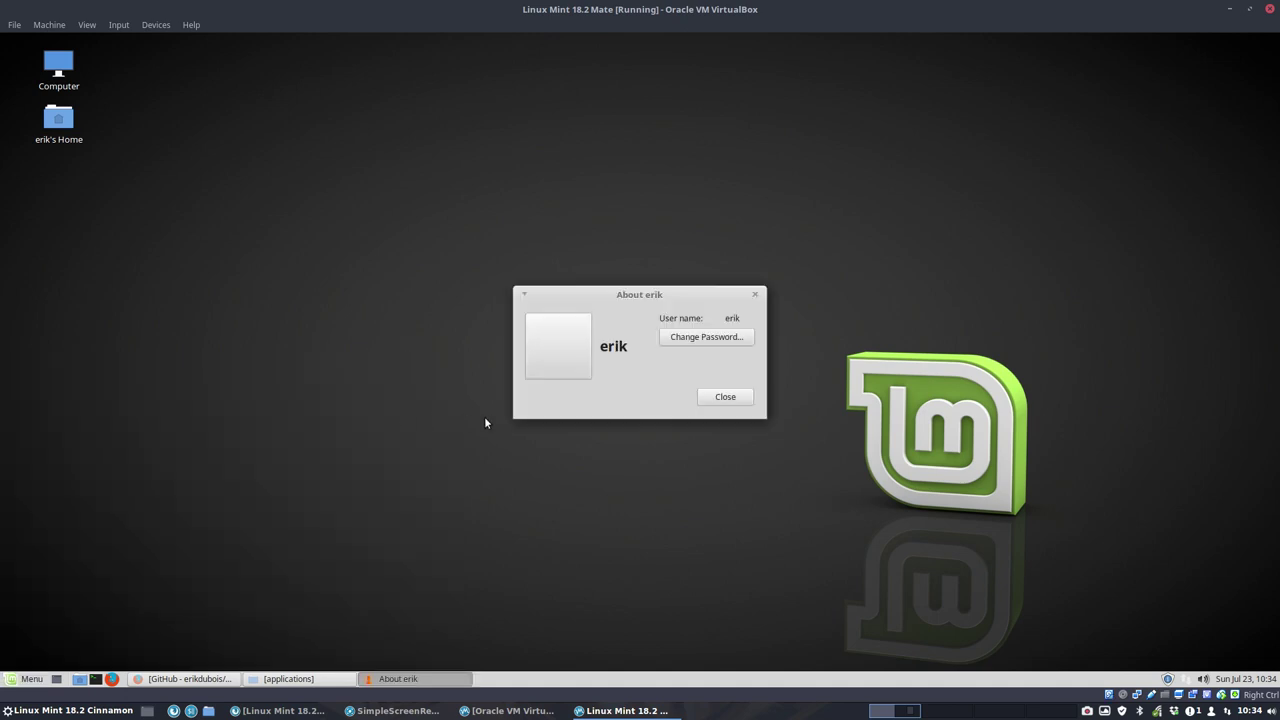
Step: Search 'info' again, then list Preferences applications down to Welcome Screen
click(35, 679)
text(info)
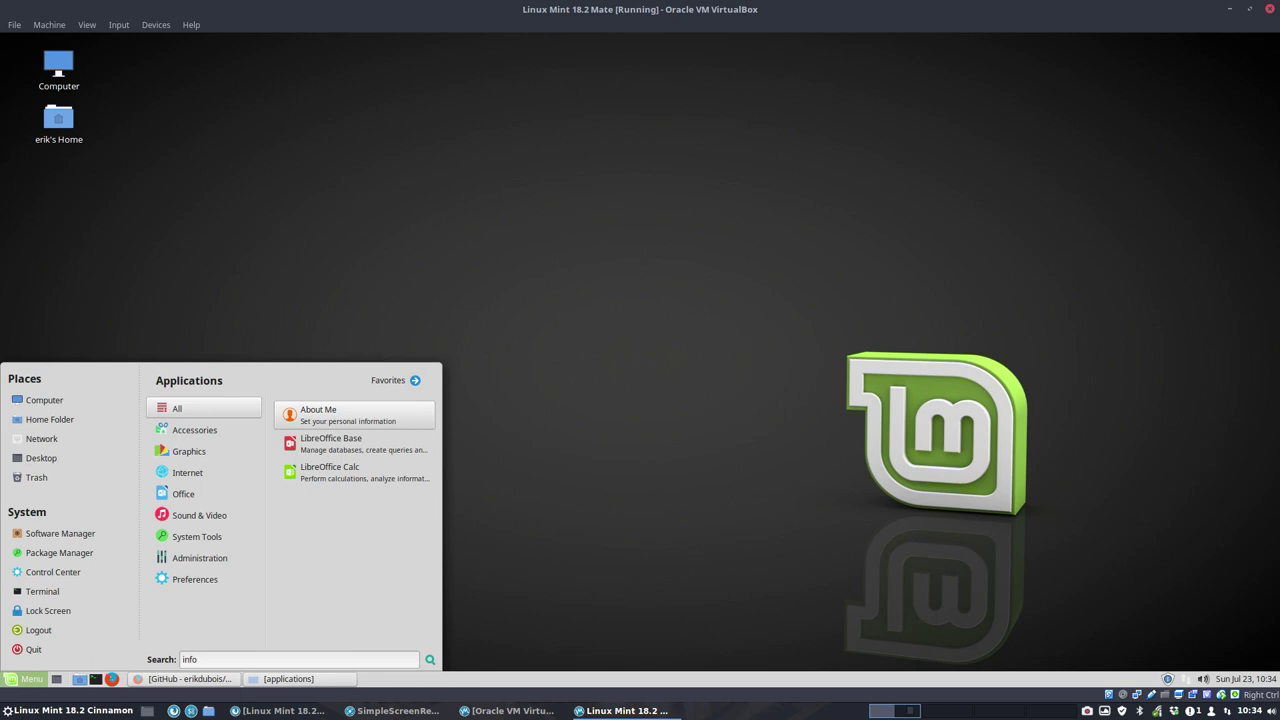
click(234, 581)
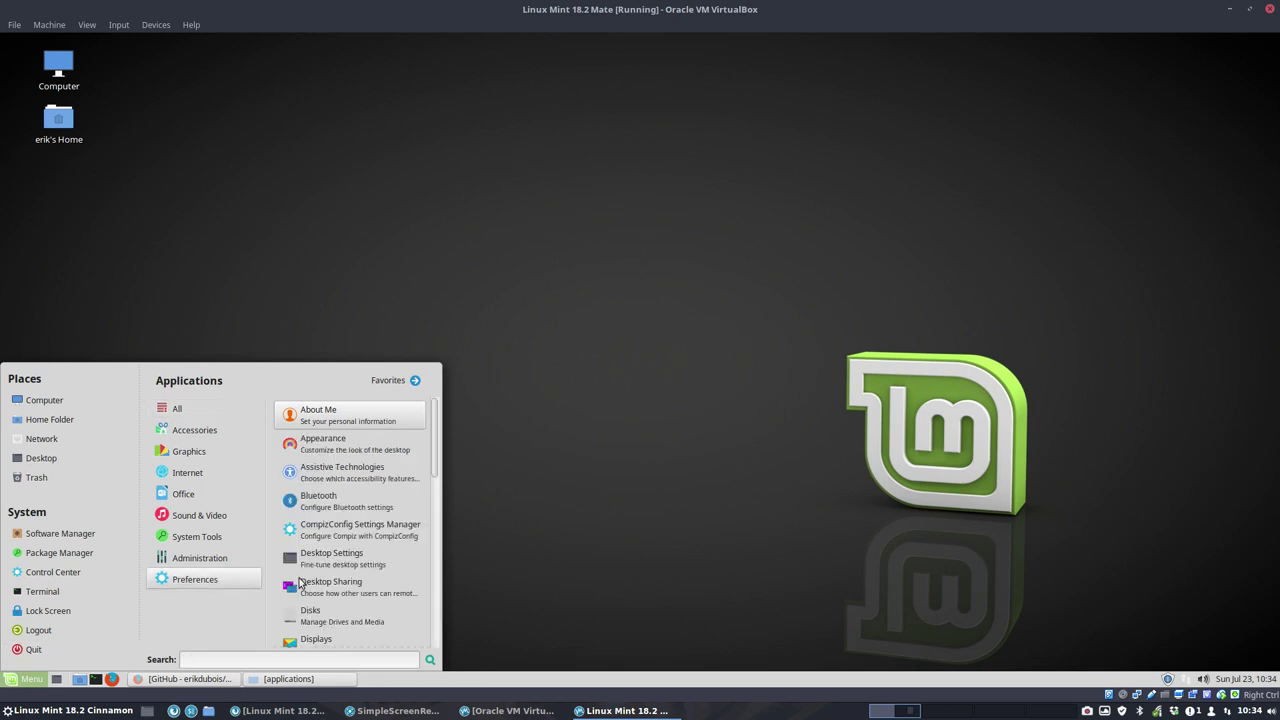
scroll(340, 578, down, 3)
scroll(393, 572, down, 3)
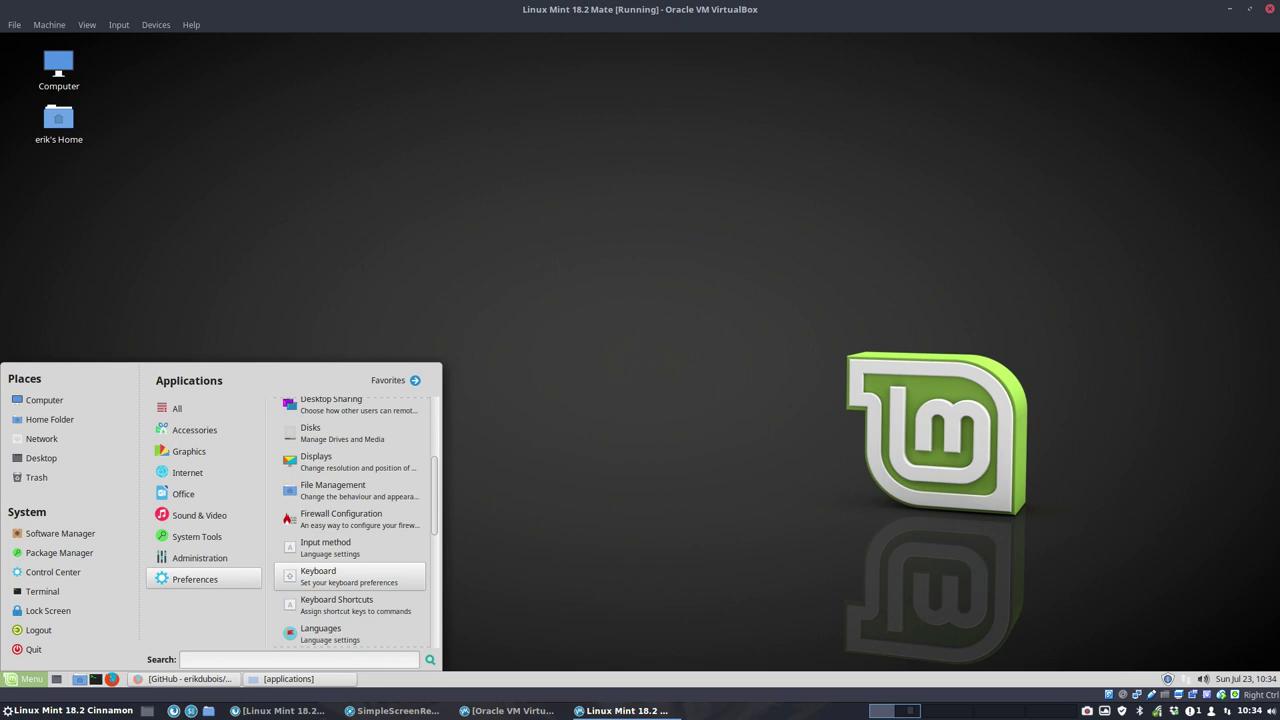
scroll(393, 568, down, 3)
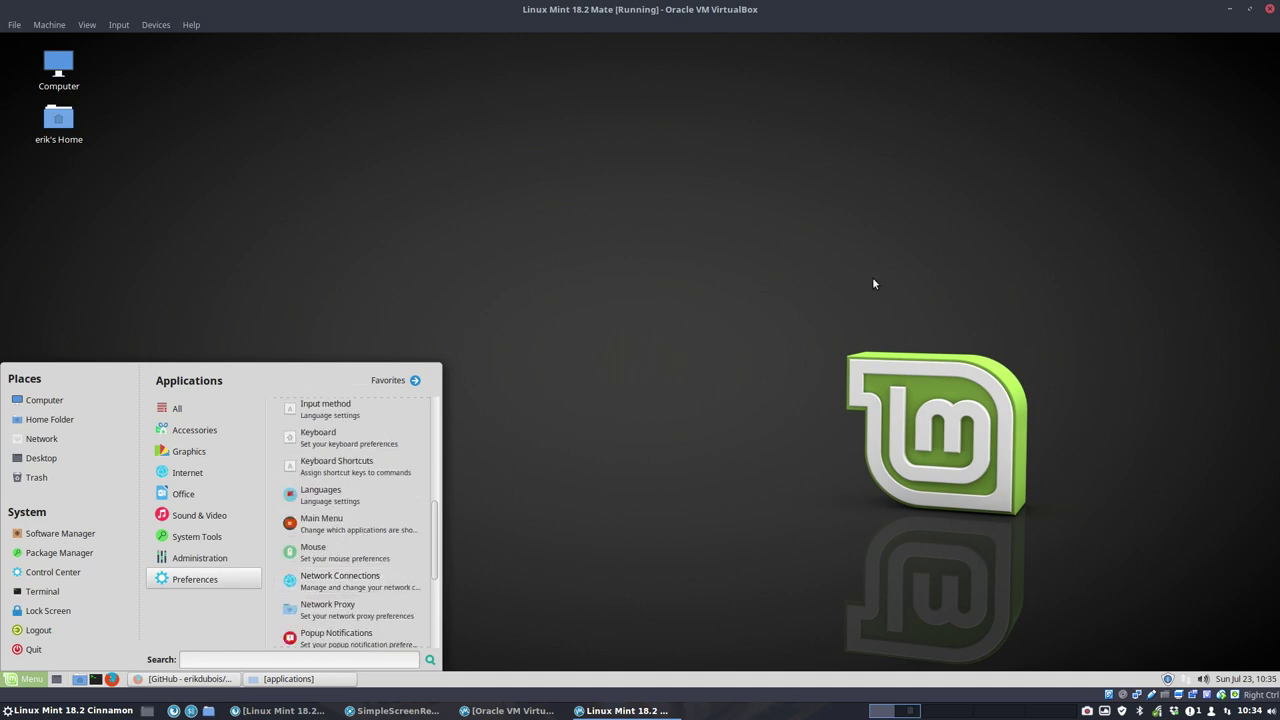
scroll(405, 608, down, 3)
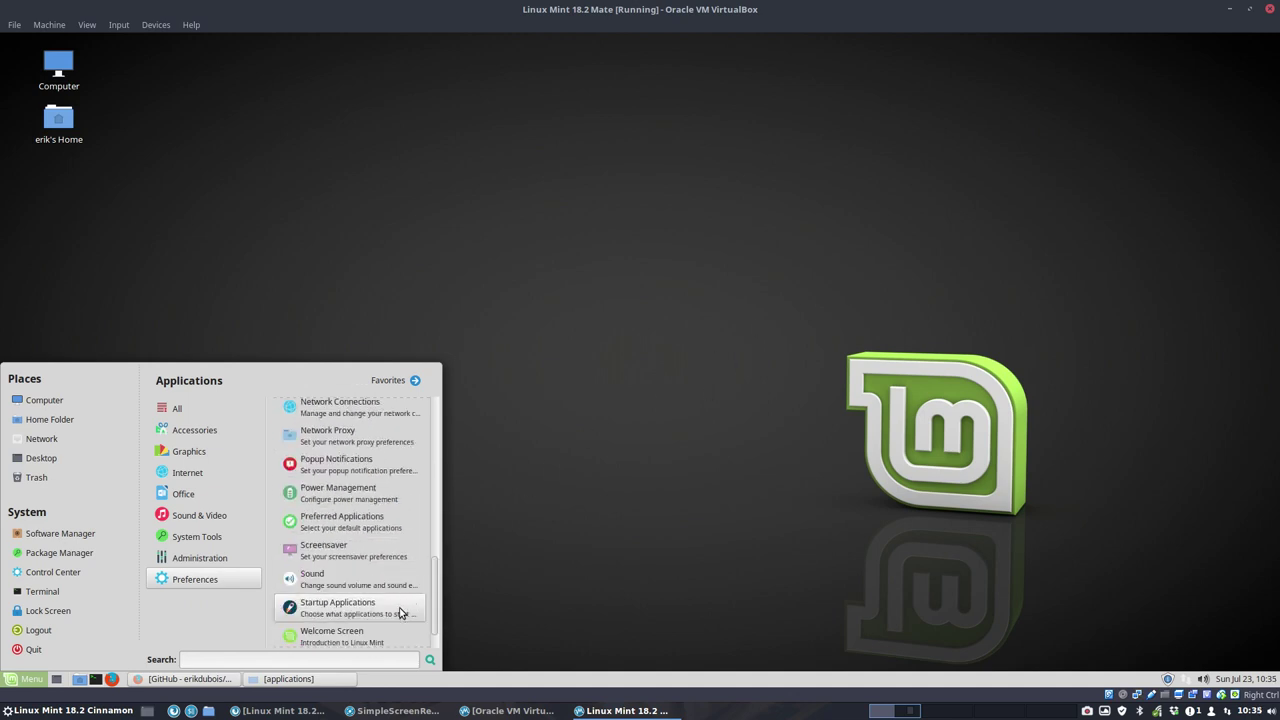
scroll(400, 612, down, 1)
Step: Launch and close the Welcome Screen, then list Administration apps like Backup Tool in the menu
click(350, 606)
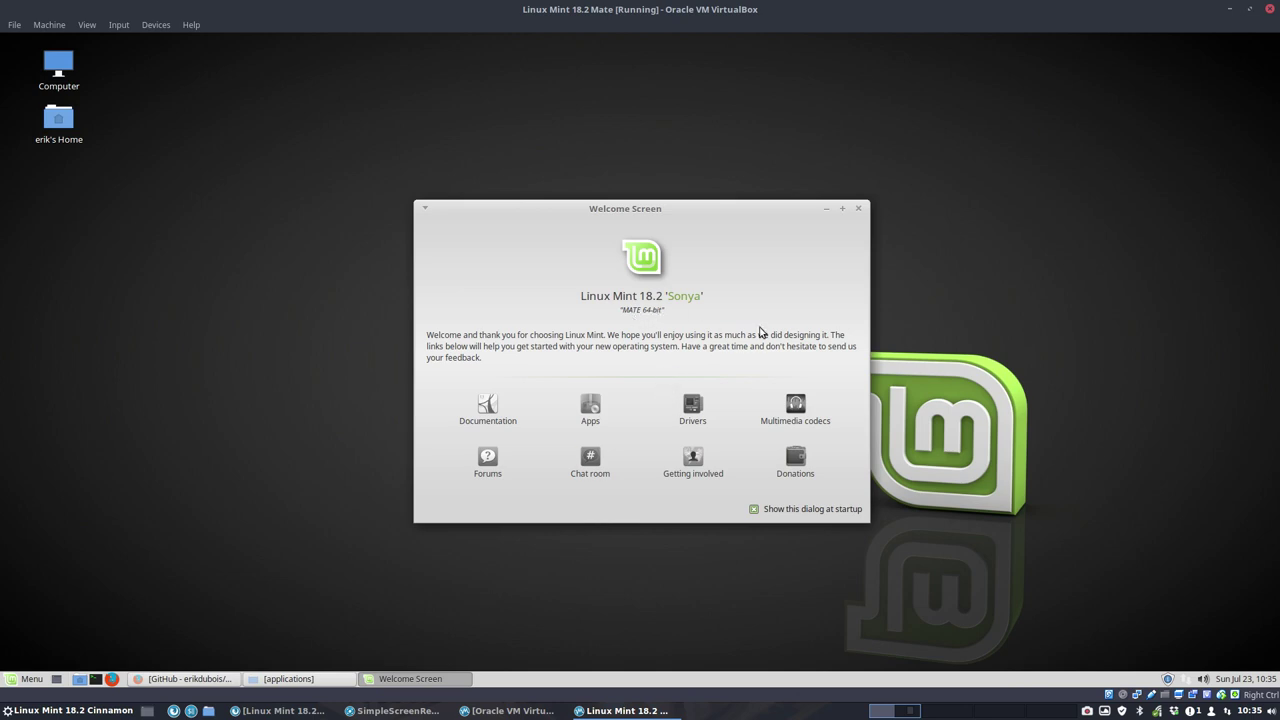
click(858, 208)
click(23, 681)
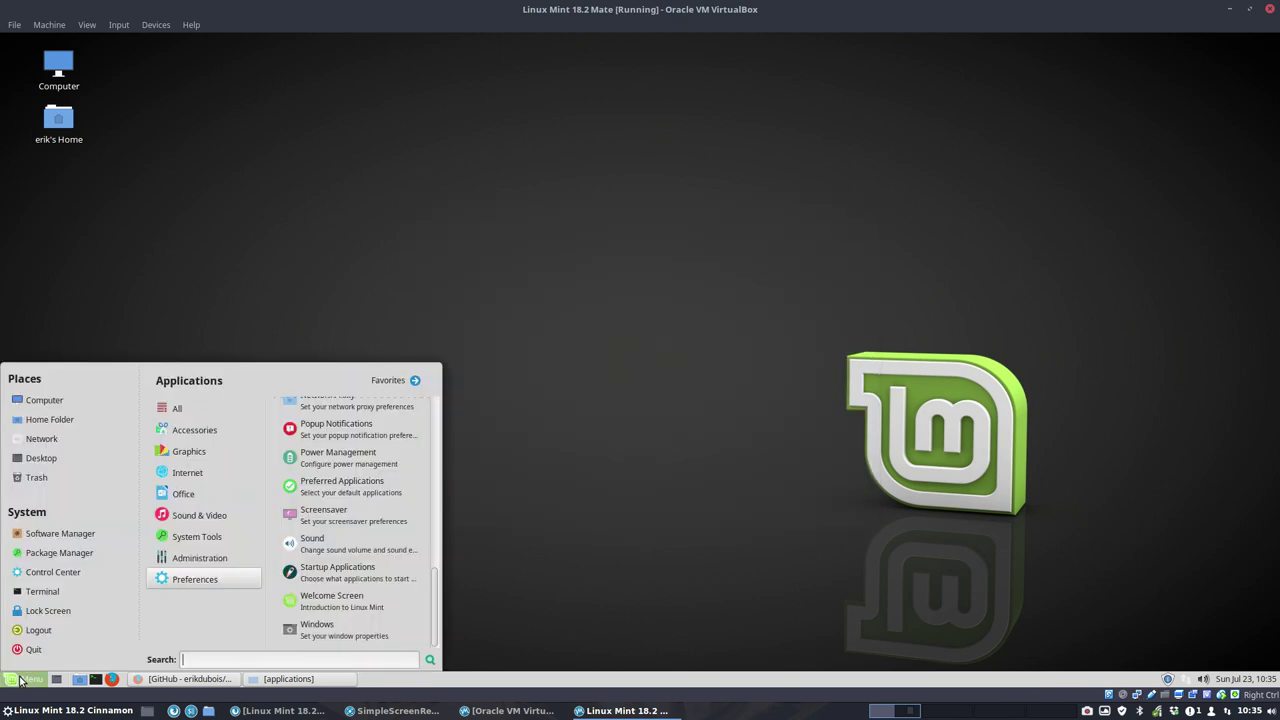
mouse_move(228, 548)
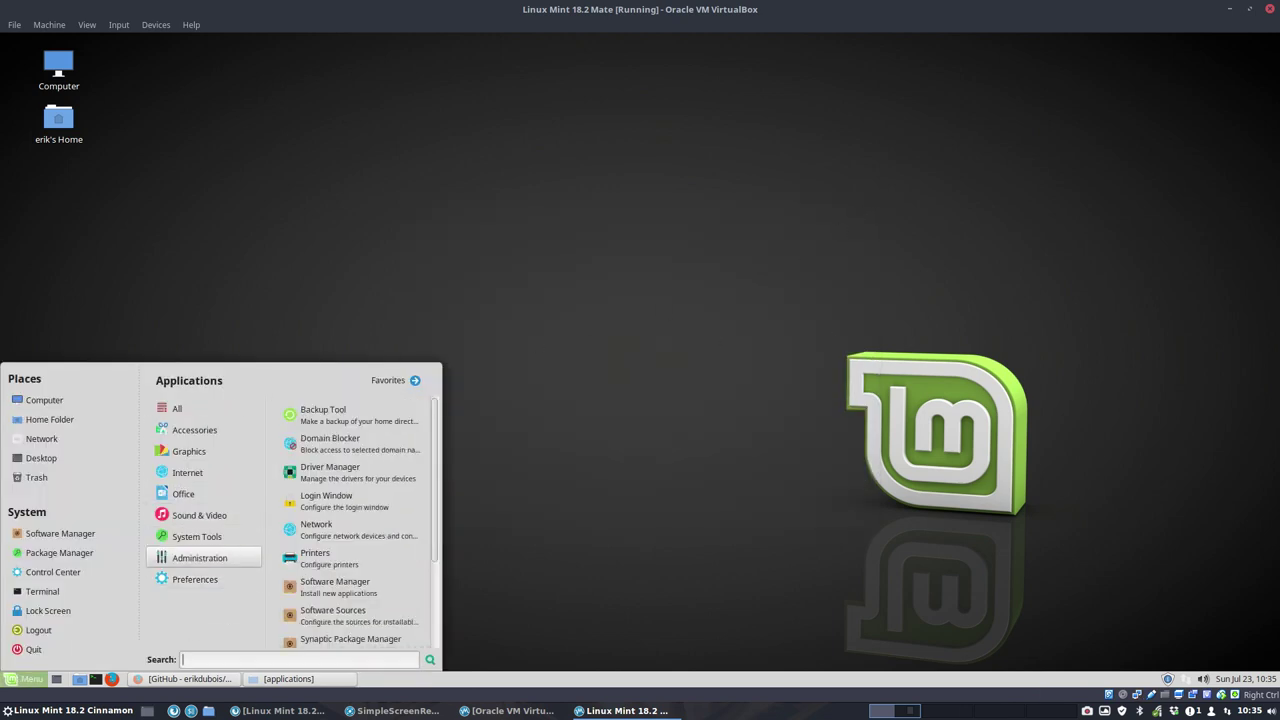